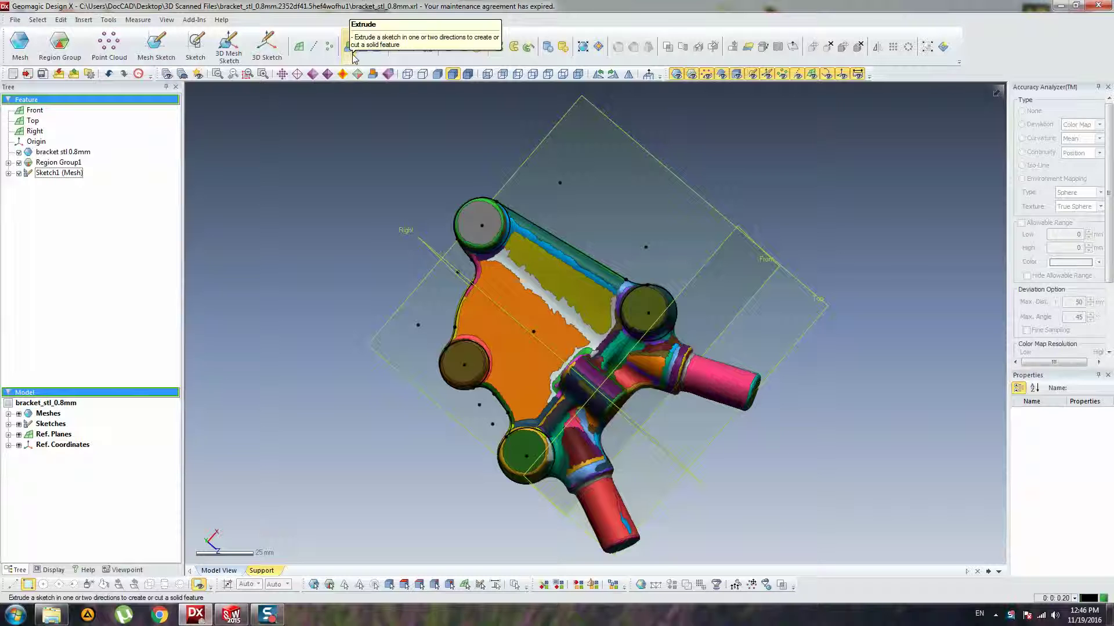
- Start an extrusion from Sketch1 (Mesh) and remove all four automatically selected sketch loops from its profiles
{"action": "left_click", "coordinate": [351, 55]}
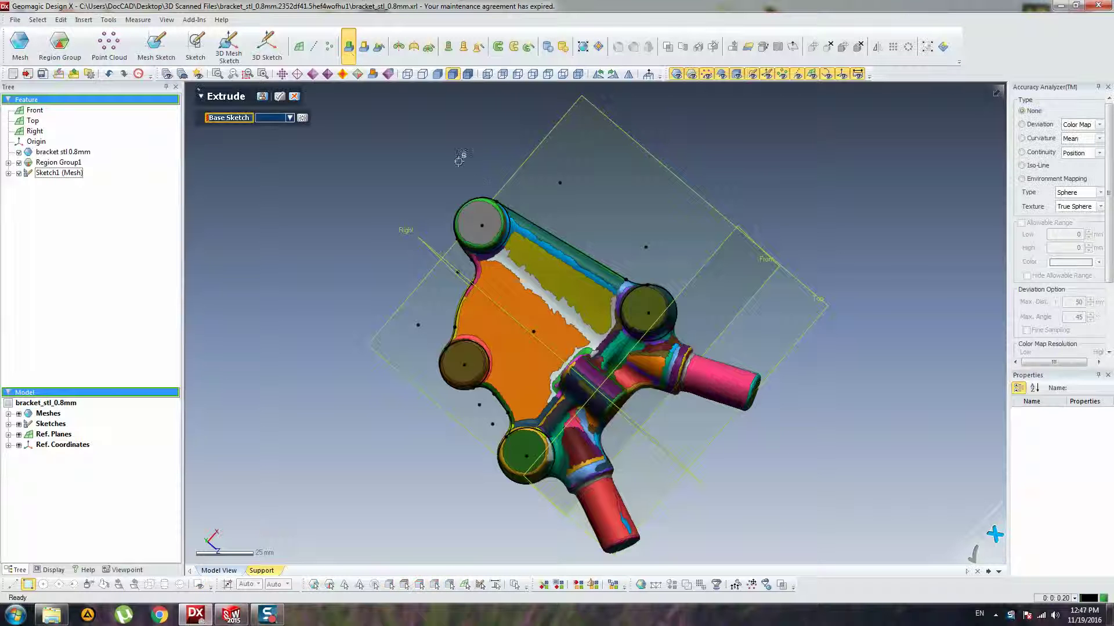
{"action": "left_click", "coordinate": [636, 351]}
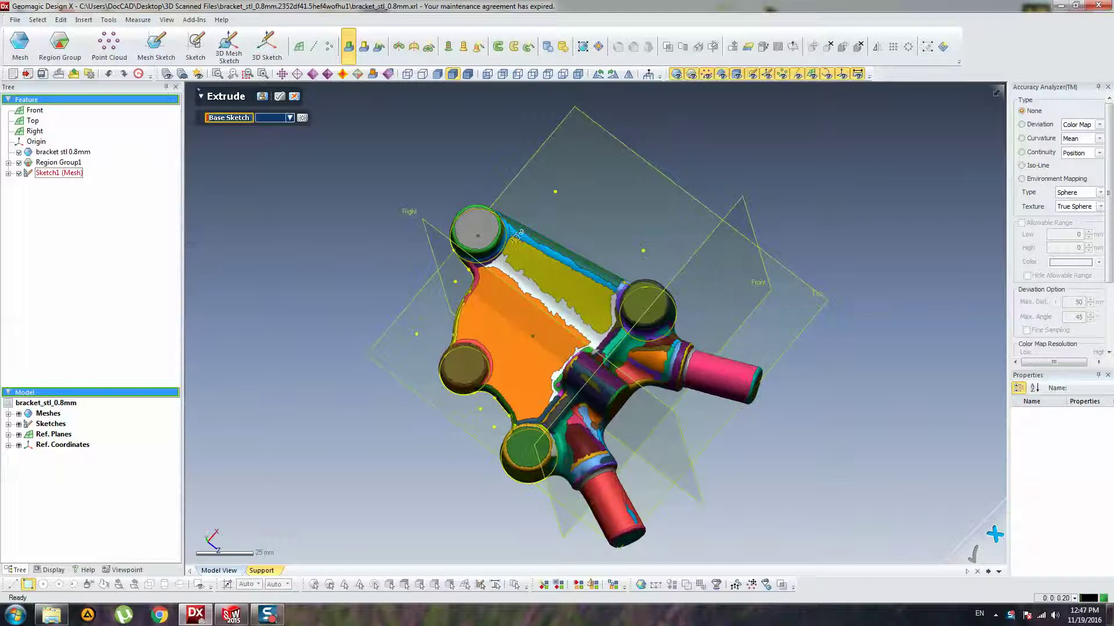
{"action": "right_click_drag", "start_coordinate": [570, 338], "coordinate": [589, 162]}
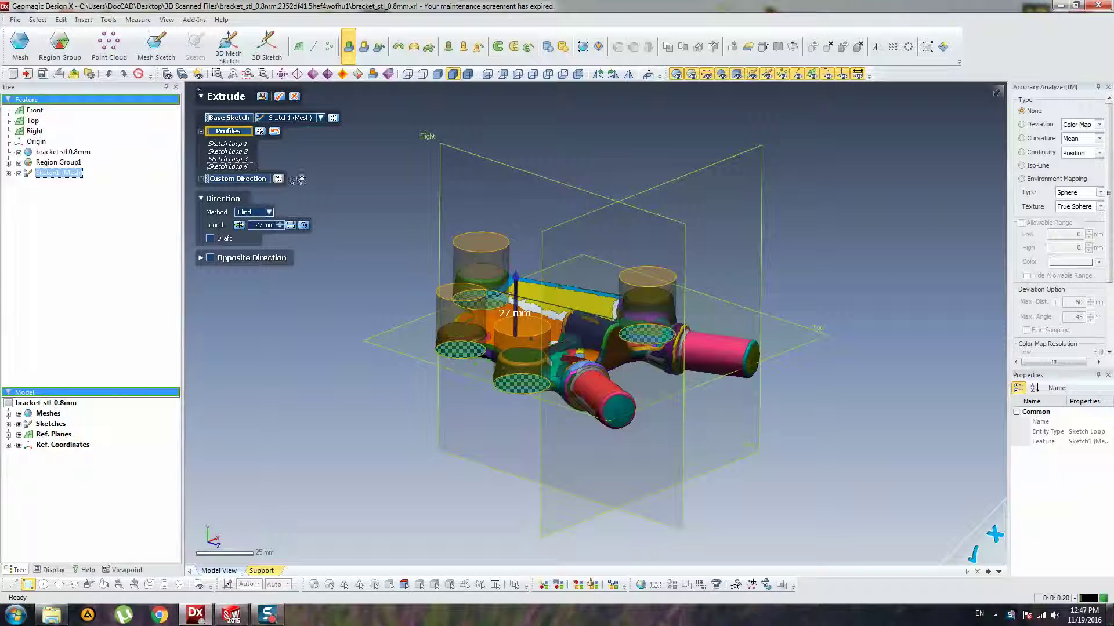
{"action": "left_click", "coordinate": [244, 167], "text": "shift"}
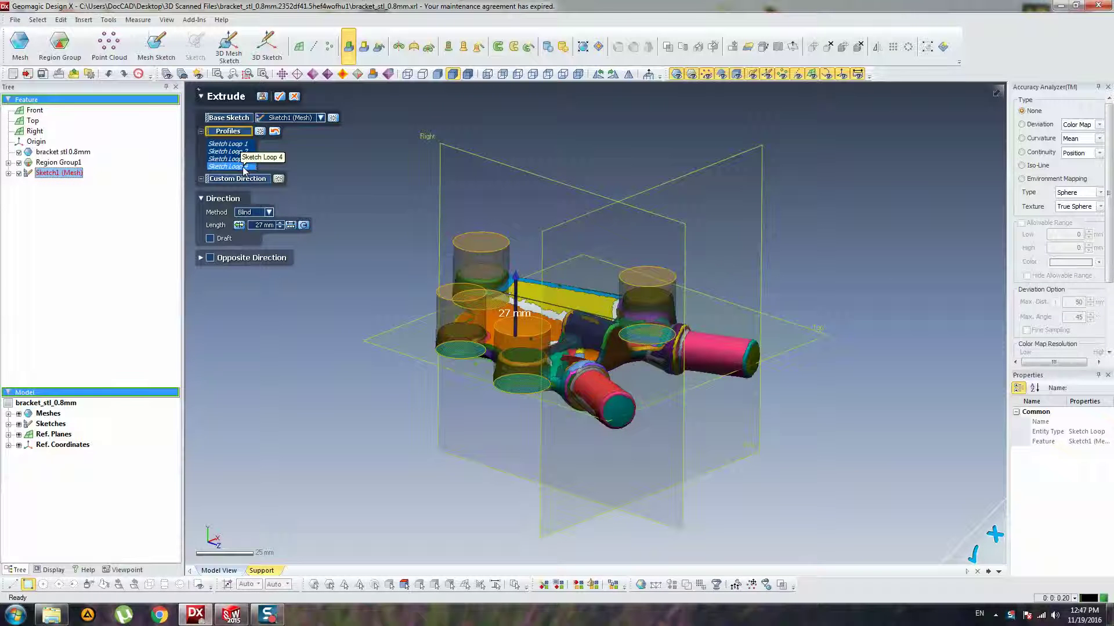
{"action": "left_click", "coordinate": [244, 167]}
{"action": "key", "text": "Delete"}
{"action": "left_click", "coordinate": [238, 159]}
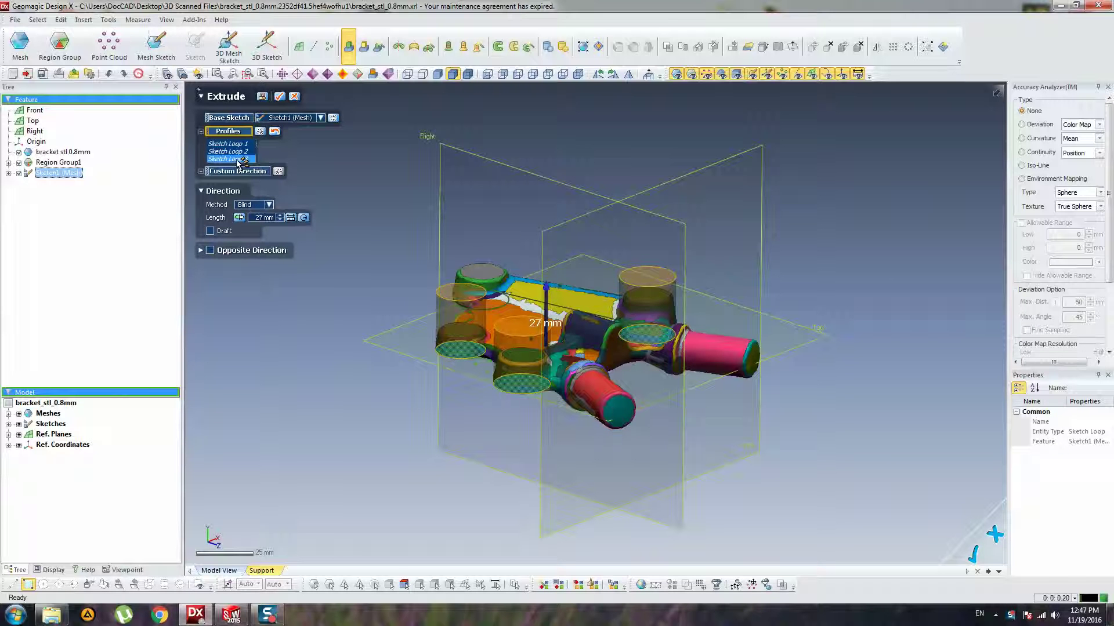
{"action": "key", "text": "Delete"}
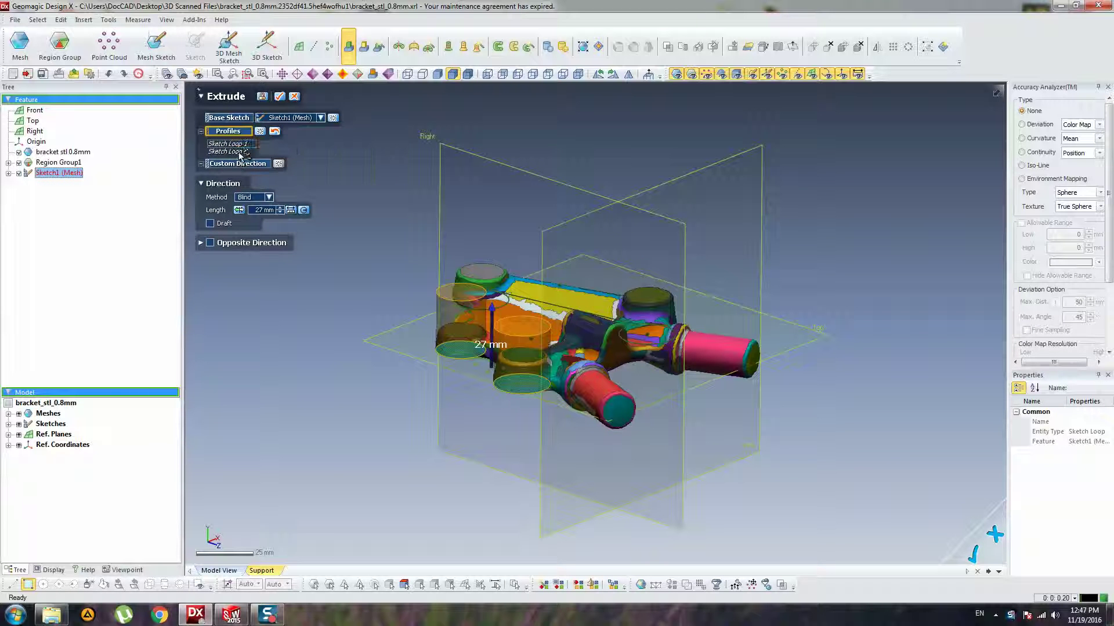
{"action": "left_click", "coordinate": [232, 151]}
{"action": "key", "text": "Delete"}
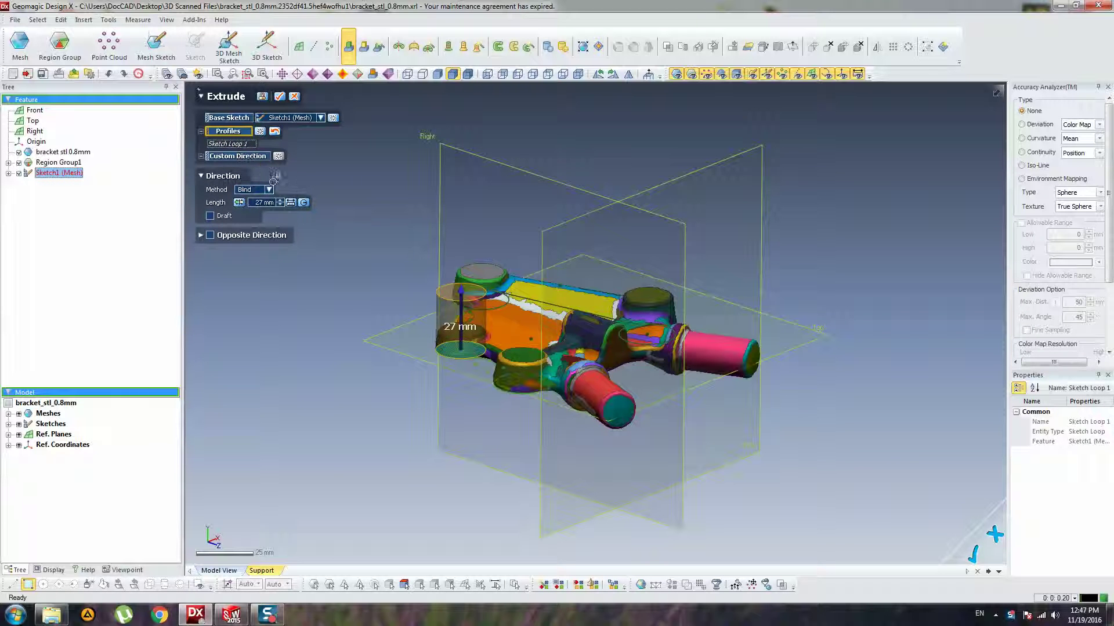
{"action": "key", "text": "Delete"}
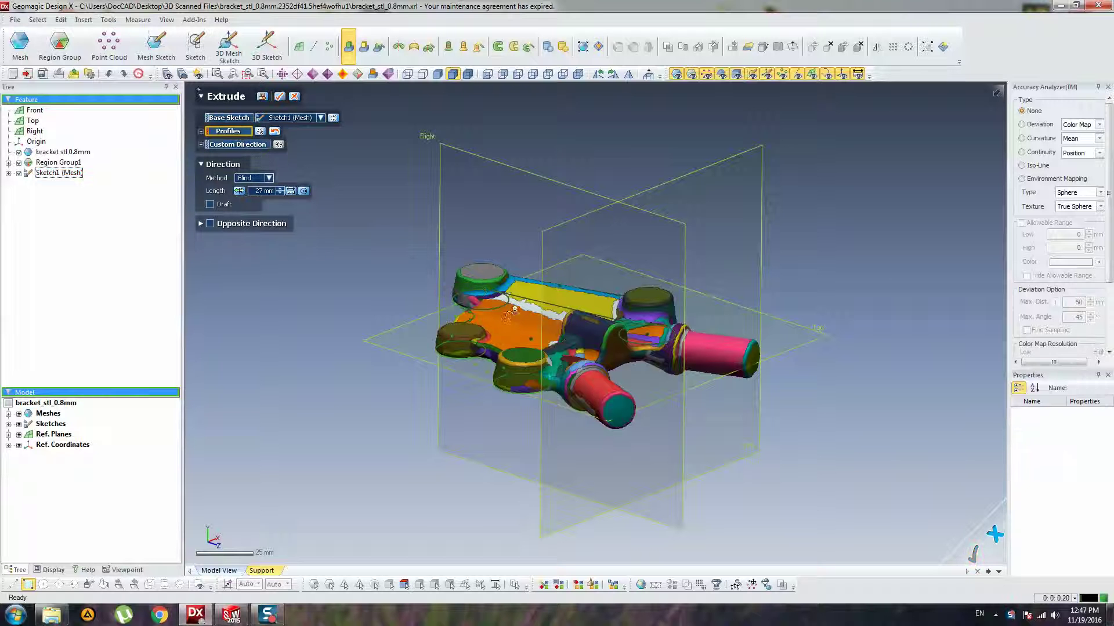
- Choose only the circular sketch loop around the gray-topped corner boss as the extrusion profile
{"action": "right_click_drag", "start_coordinate": [493, 297], "coordinate": [502, 204]}
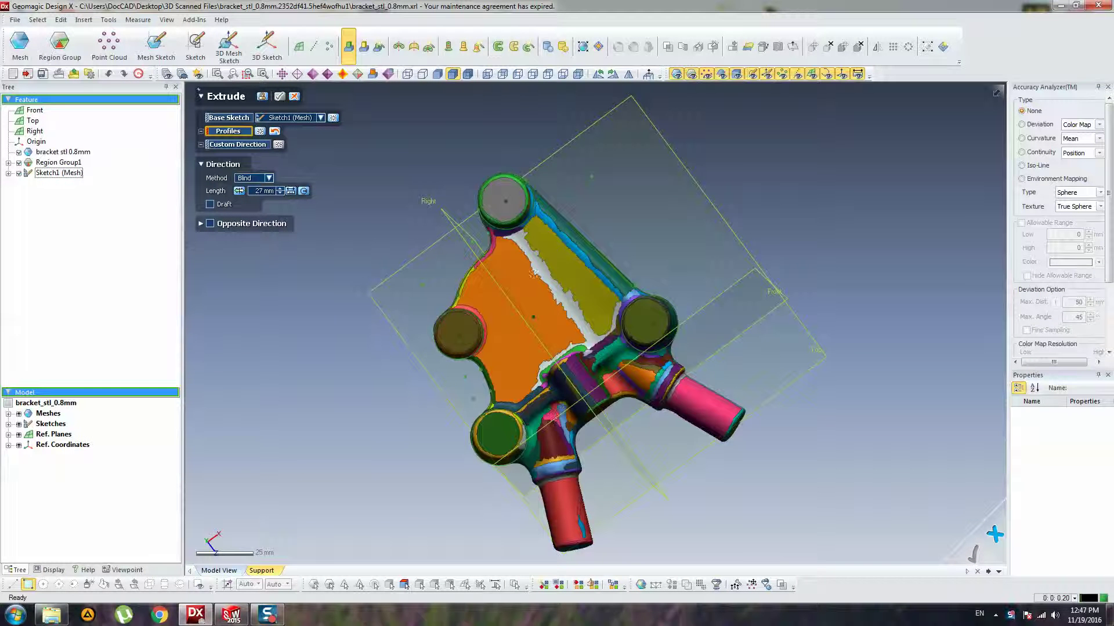
{"action": "left_click", "coordinate": [502, 204]}
{"action": "mouse_move", "coordinate": [534, 249]}
{"action": "right_mouse_down"}
{"action": "mouse_move", "coordinate": [511, 249]}
{"action": "mouse_move", "coordinate": [579, 186]}
{"action": "mouse_move", "coordinate": [416, 301]}
{"action": "right_mouse_up"}
{"action": "scroll", "coordinate": [416, 301], "scroll_direction": "up", "scroll_amount": 5}
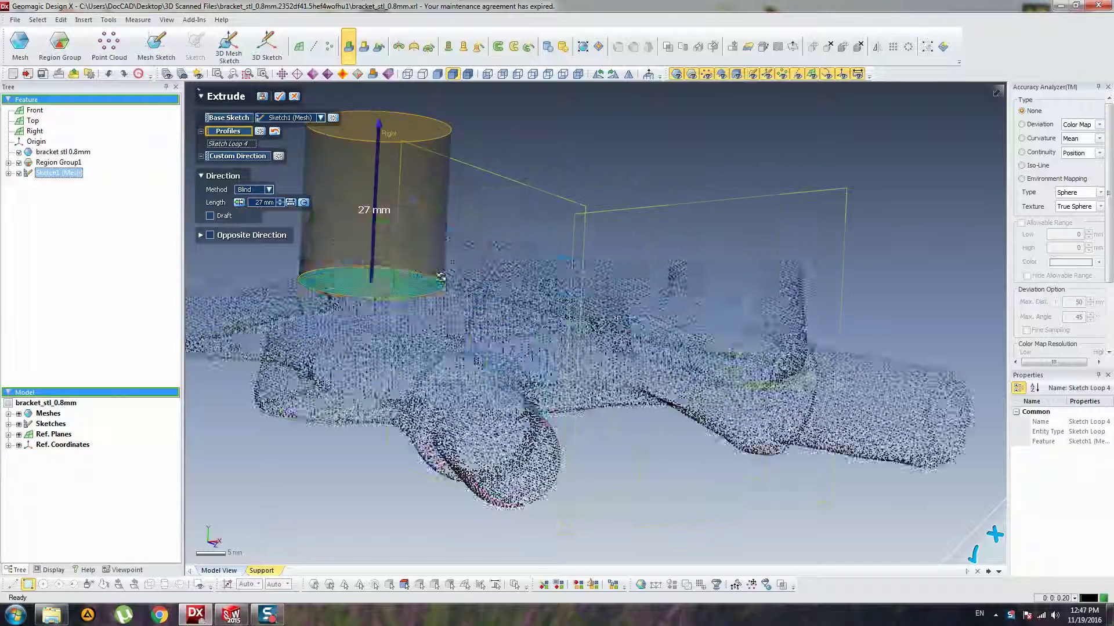
{"action": "right_click_drag", "start_coordinate": [548, 265], "coordinate": [561, 189]}
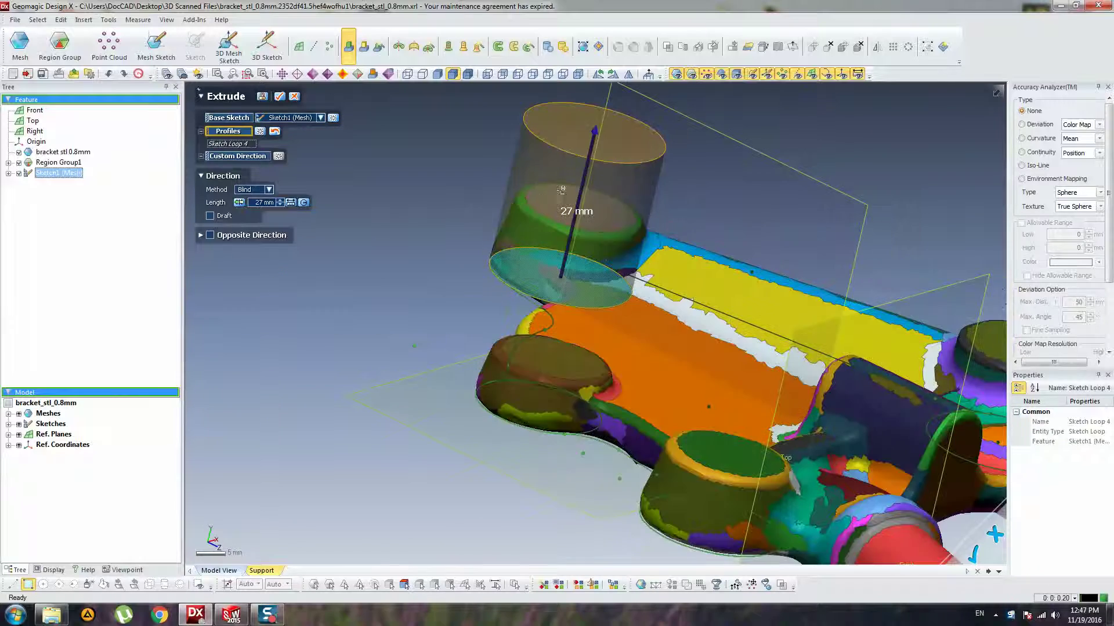
{"action": "right_click_drag", "start_coordinate": [663, 228], "coordinate": [592, 232]}
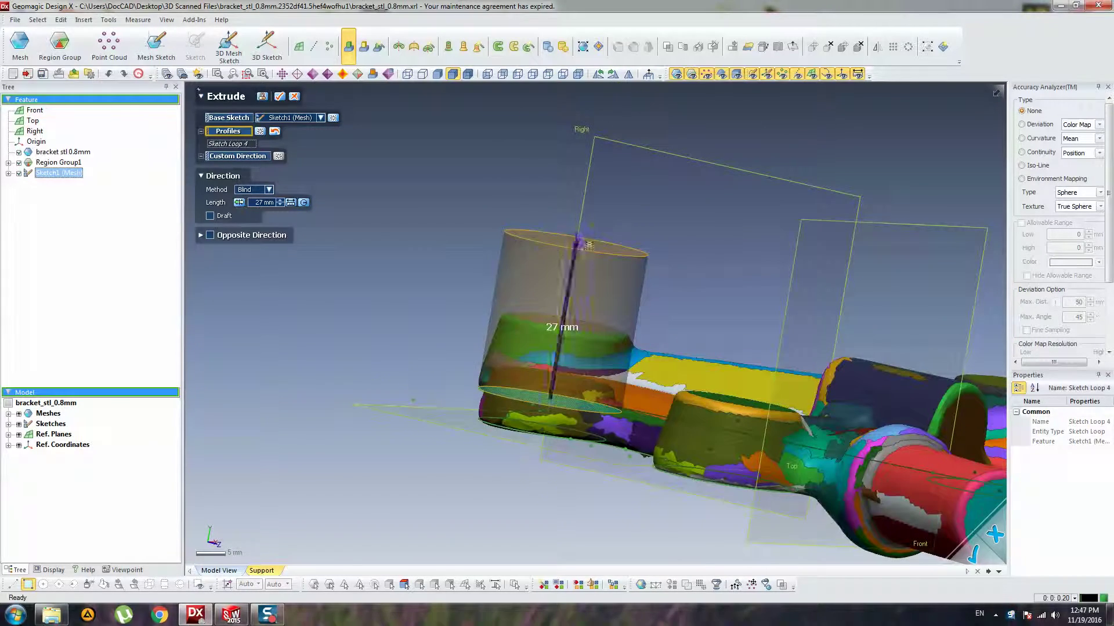
- Try blind extrusion lengths of 22.9 mm, 13.2869 mm and 20.5 mm for the corner boss
{"action": "mouse_move", "coordinate": [574, 243]}
{"action": "left_mouse_down"}
{"action": "mouse_move", "coordinate": [572, 327]}
{"action": "mouse_move", "coordinate": [572, 264]}
{"action": "left_mouse_up"}
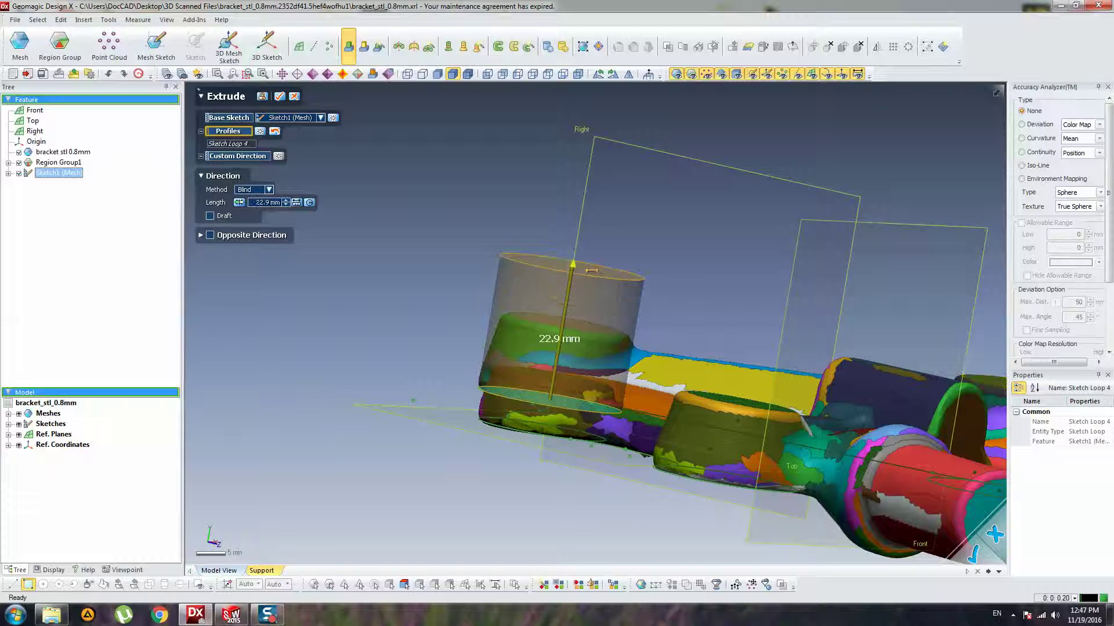
{"action": "right_click_drag", "start_coordinate": [569, 322], "coordinate": [551, 406]}
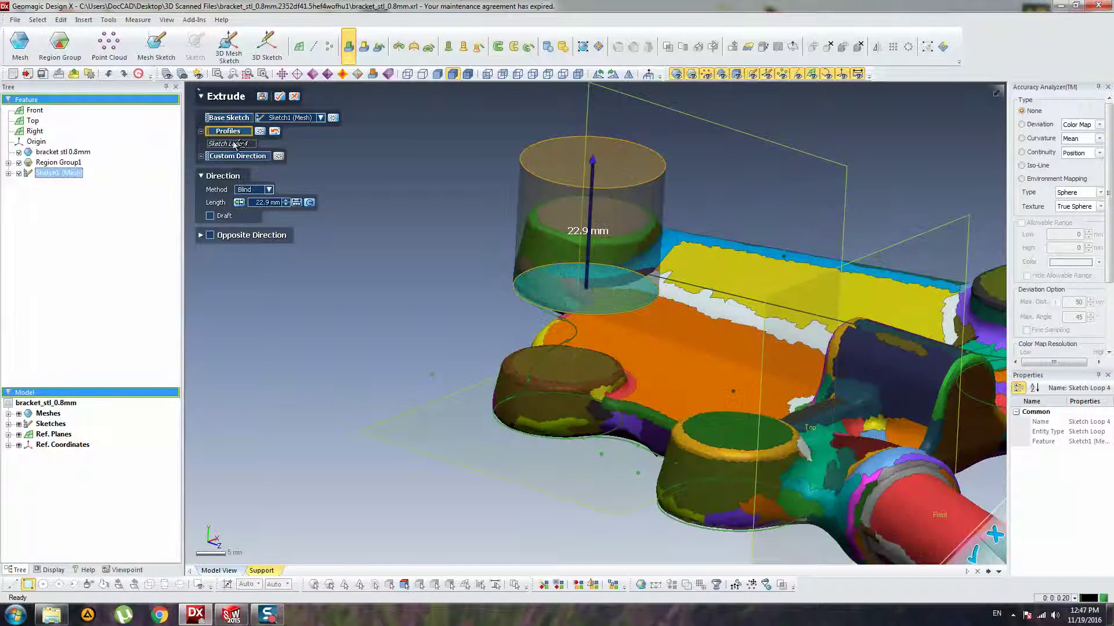
{"action": "right_click_drag", "start_coordinate": [677, 229], "coordinate": [592, 198]}
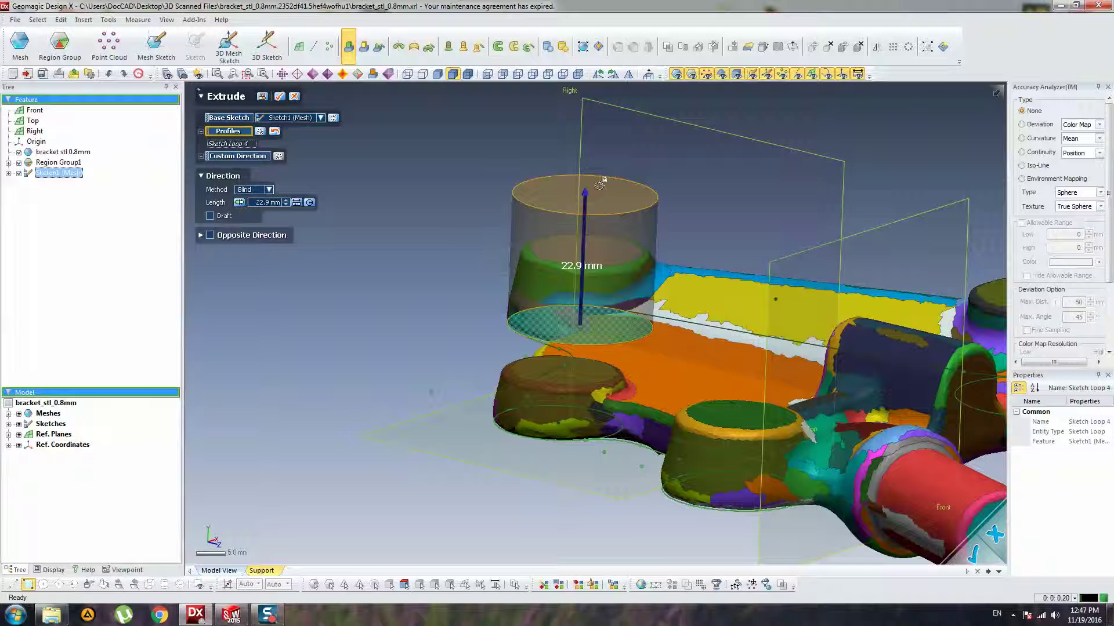
{"action": "left_click_drag", "start_coordinate": [592, 197], "coordinate": [568, 247]}
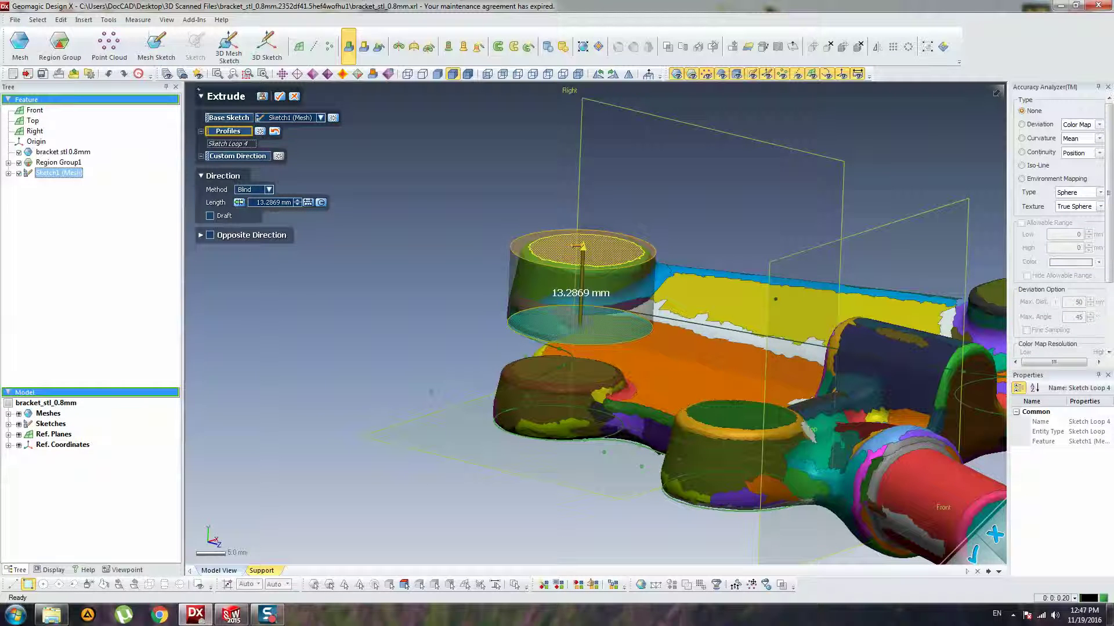
{"action": "mouse_move", "coordinate": [567, 365]}
{"action": "right_mouse_down"}
{"action": "mouse_move", "coordinate": [609, 207]}
{"action": "mouse_move", "coordinate": [754, 261]}
{"action": "mouse_move", "coordinate": [477, 186]}
{"action": "mouse_move", "coordinate": [616, 125]}
{"action": "mouse_move", "coordinate": [488, 205]}
{"action": "mouse_move", "coordinate": [442, 302]}
{"action": "right_mouse_up"}
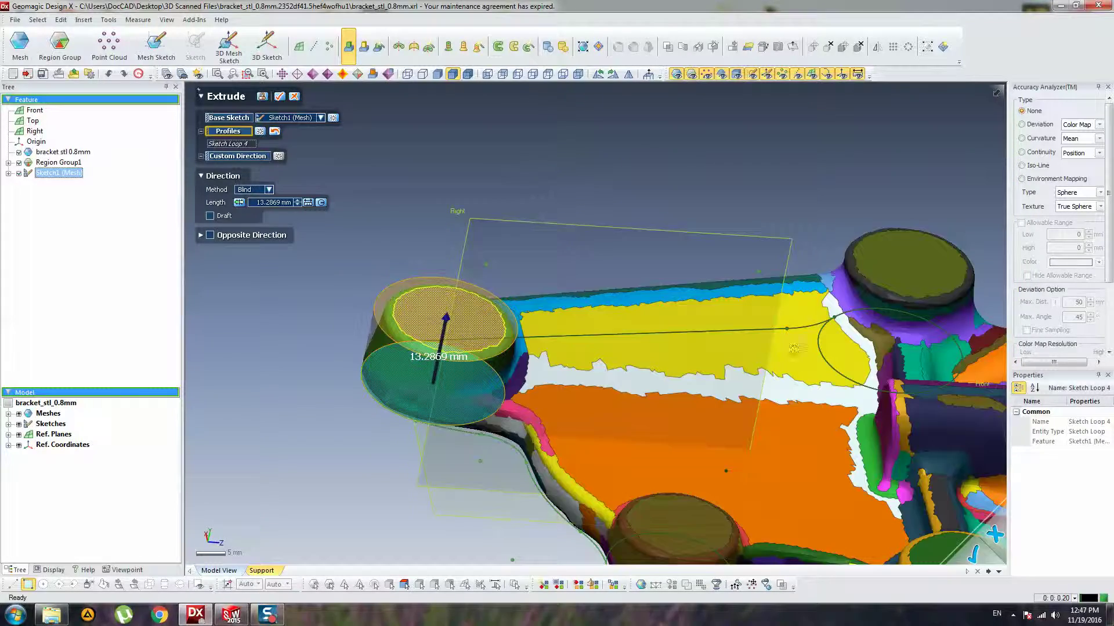
{"action": "right_click_drag", "start_coordinate": [793, 348], "coordinate": [748, 238]}
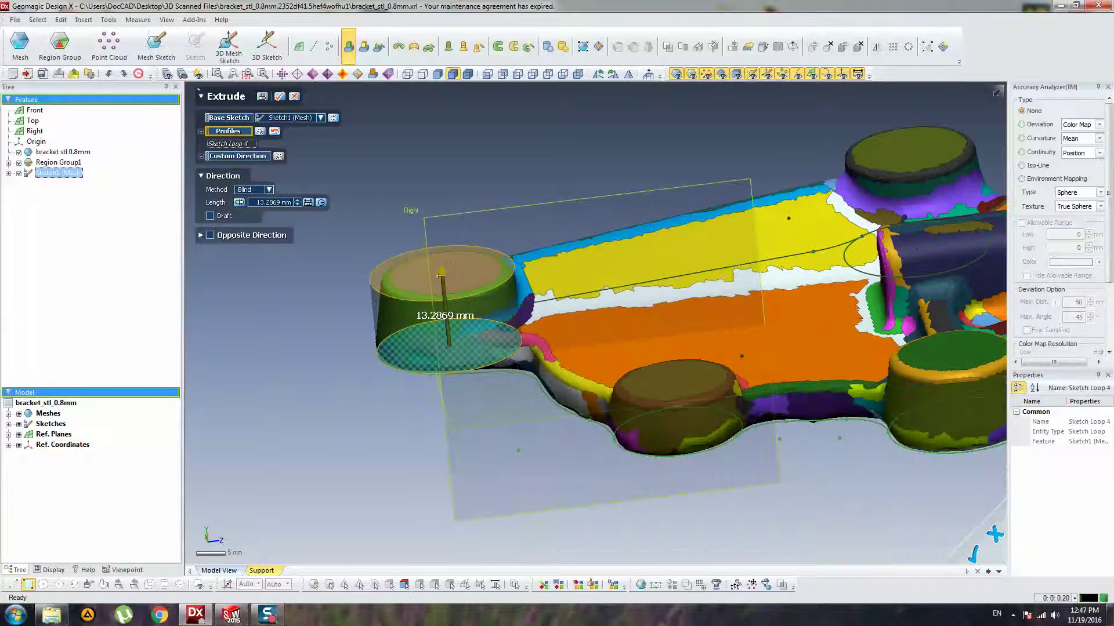
{"action": "left_click_drag", "start_coordinate": [440, 276], "coordinate": [439, 229]}
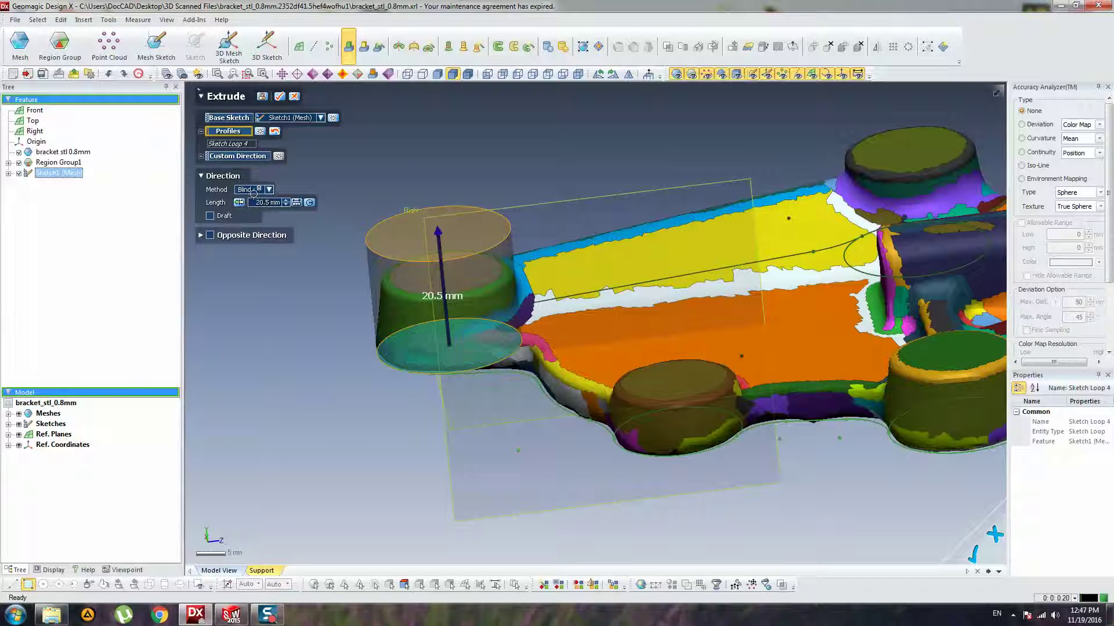
- Change the extrusion method to Up To Region and end it at the planar top region of the corner boss
{"action": "left_click", "coordinate": [268, 190]}
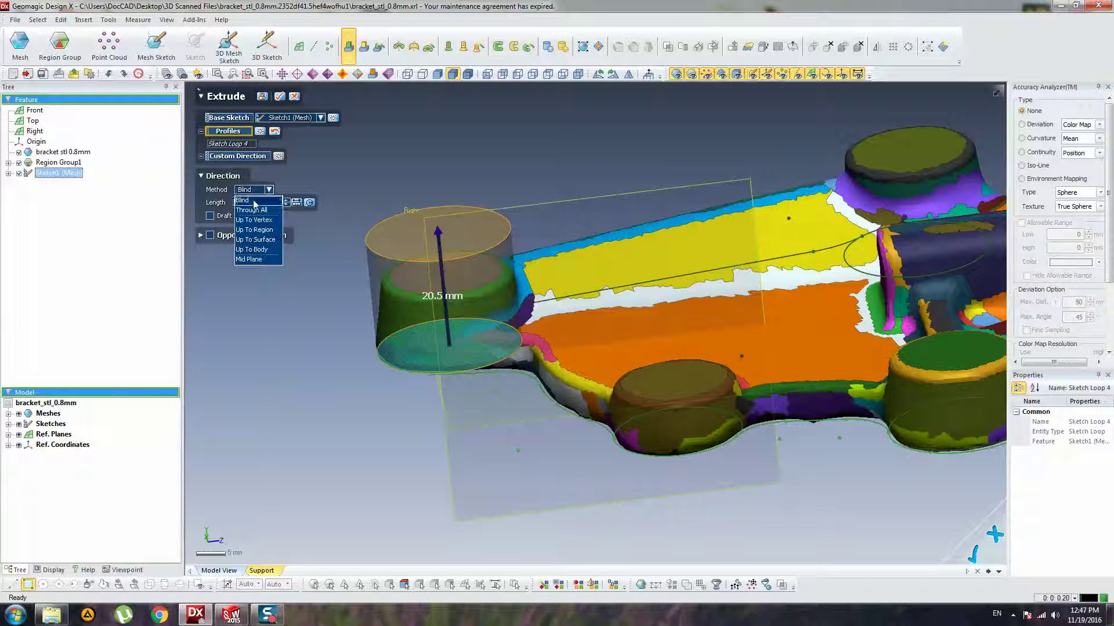
{"action": "left_click", "coordinate": [255, 230]}
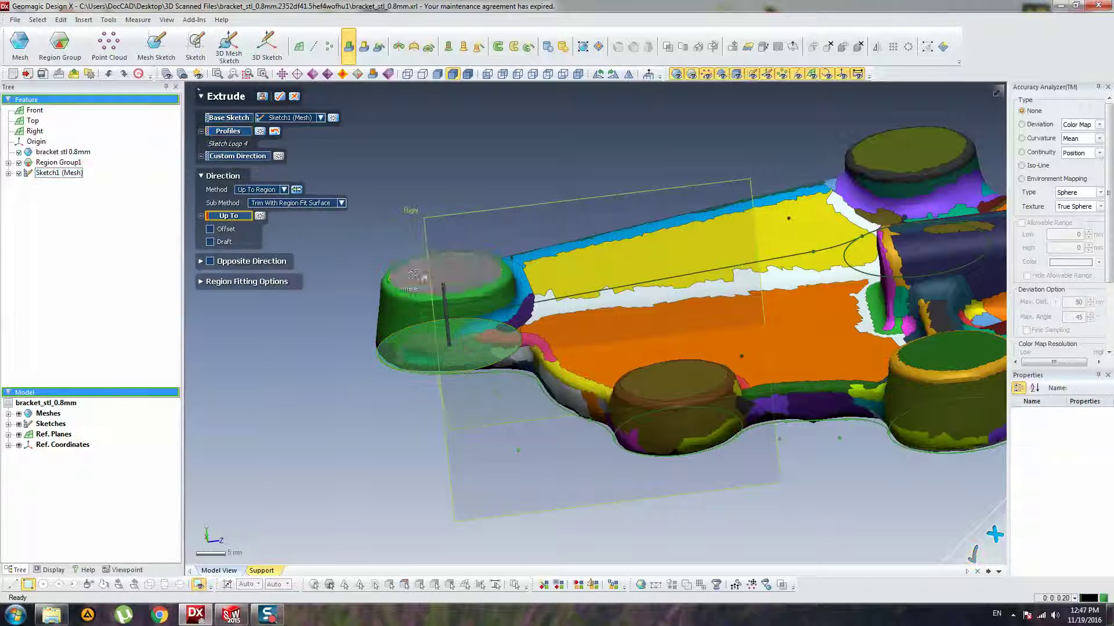
{"action": "left_click", "coordinate": [415, 276]}
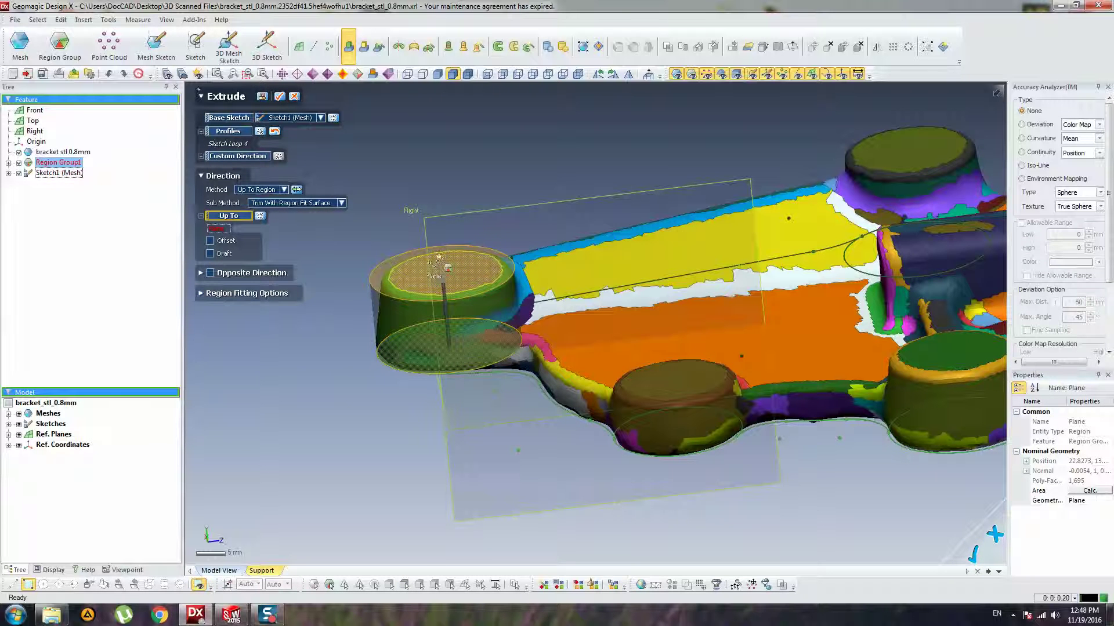
{"action": "right_click_drag", "start_coordinate": [439, 257], "coordinate": [485, 213]}
{"action": "right_click_drag", "start_coordinate": [342, 223], "coordinate": [447, 268]}
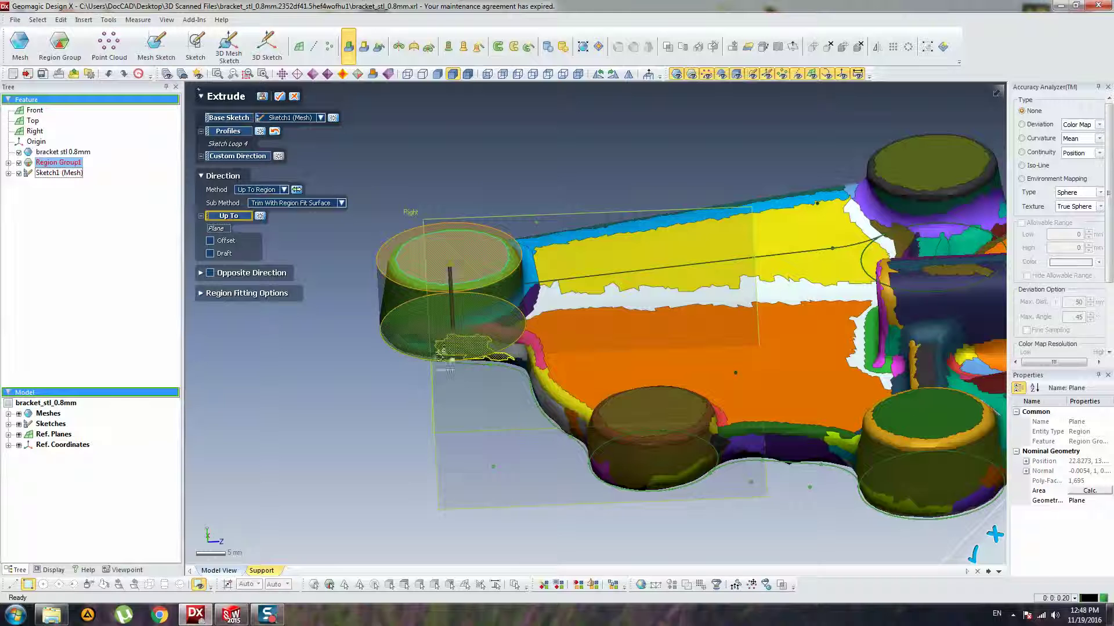
{"action": "right_click_drag", "start_coordinate": [527, 242], "coordinate": [457, 179]}
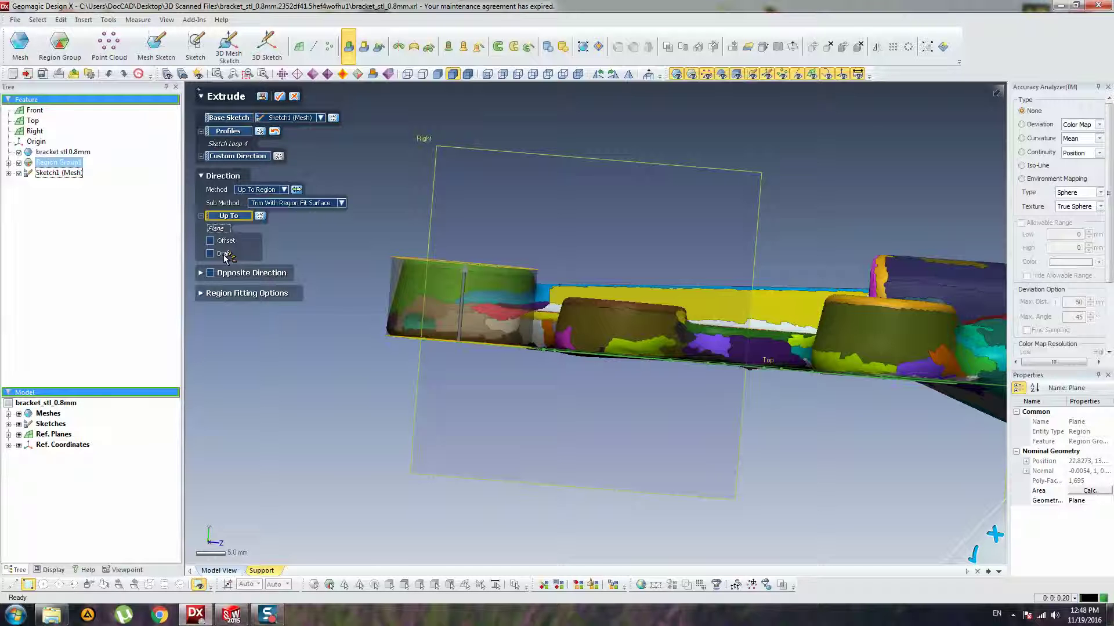
- Enable draft on the boss extrusion and set its angle to 8°
{"action": "left_click", "coordinate": [210, 254]}
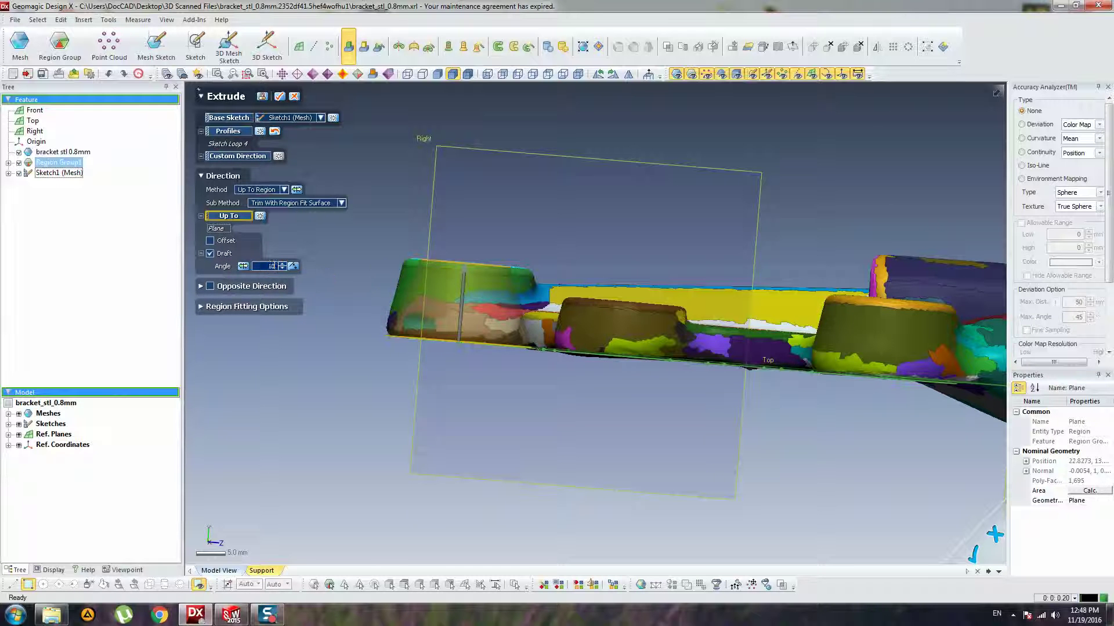
{"action": "right_click_drag", "start_coordinate": [530, 275], "coordinate": [548, 218]}
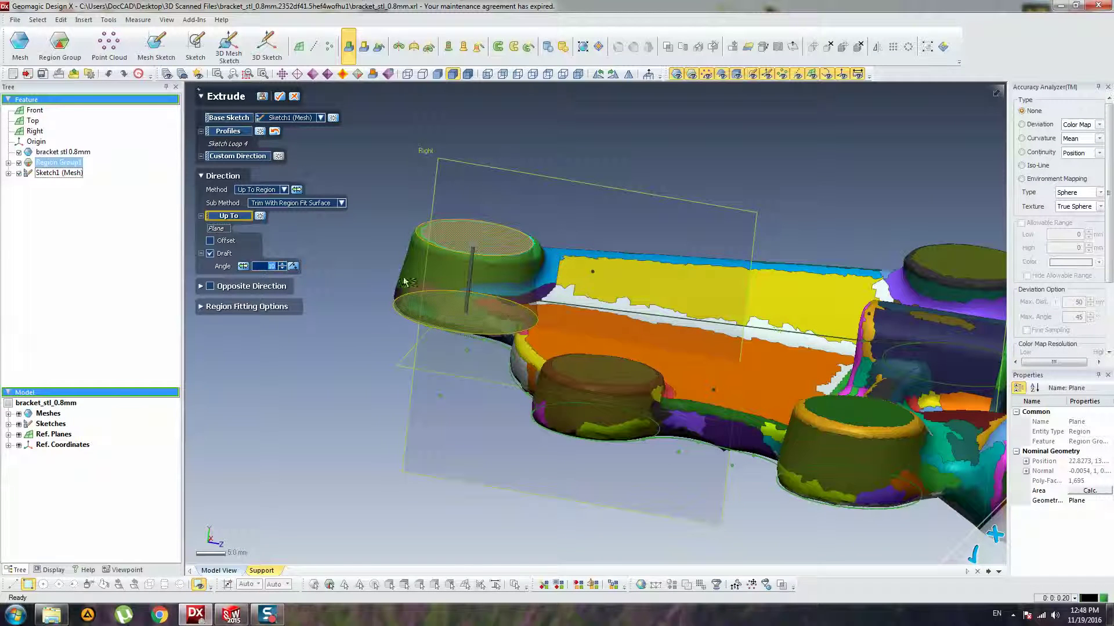
{"action": "type", "text": "8"}
{"action": "key", "text": "Return"}
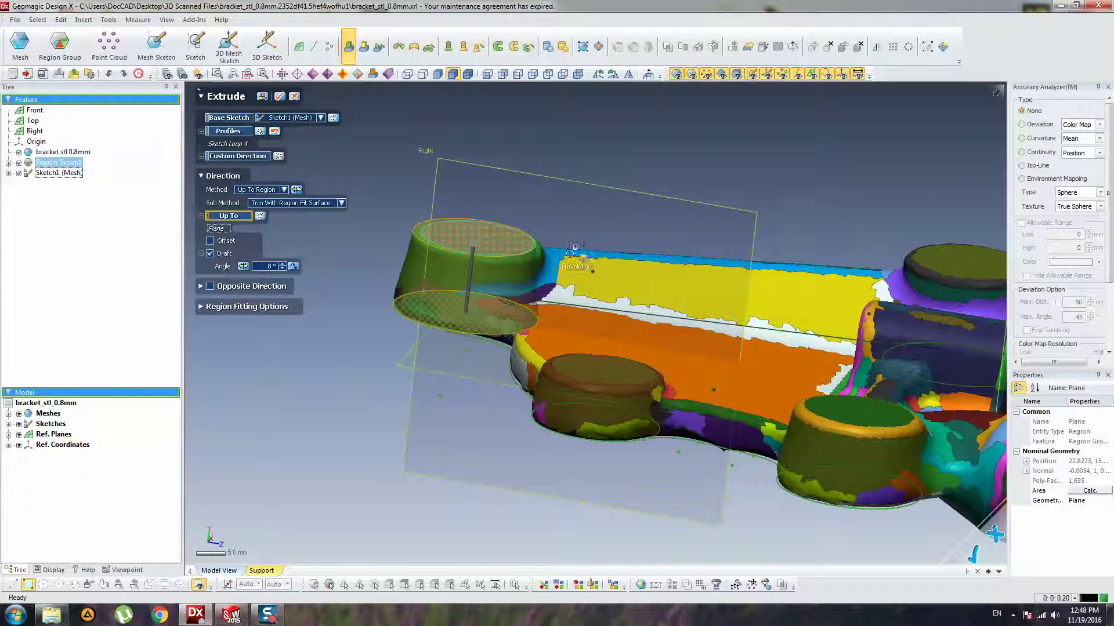
{"action": "mouse_move", "coordinate": [572, 251]}
{"action": "right_mouse_down"}
{"action": "mouse_move", "coordinate": [541, 223]}
{"action": "mouse_move", "coordinate": [446, 392]}
{"action": "mouse_move", "coordinate": [356, 267]}
{"action": "mouse_move", "coordinate": [432, 206]}
{"action": "mouse_move", "coordinate": [538, 396]}
{"action": "mouse_move", "coordinate": [531, 371]}
{"action": "mouse_move", "coordinate": [539, 383]}
{"action": "mouse_move", "coordinate": [547, 288]}
{"action": "mouse_move", "coordinate": [406, 302]}
{"action": "right_mouse_up"}
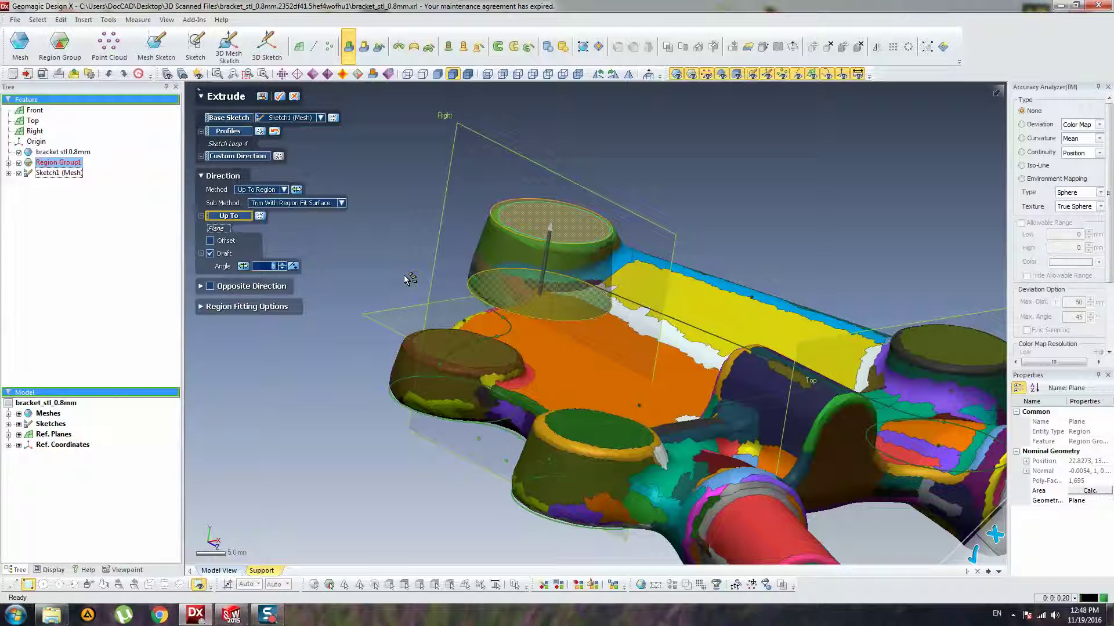
- Try a 5° draft for comparison, return the angle to 8° and accept the boss extrusion
{"action": "type", "text": "5"}
{"action": "key", "text": "Return"}
{"action": "mouse_move", "coordinate": [765, 369]}
{"action": "right_mouse_down"}
{"action": "mouse_move", "coordinate": [781, 249]}
{"action": "mouse_move", "coordinate": [303, 249]}
{"action": "right_mouse_up"}
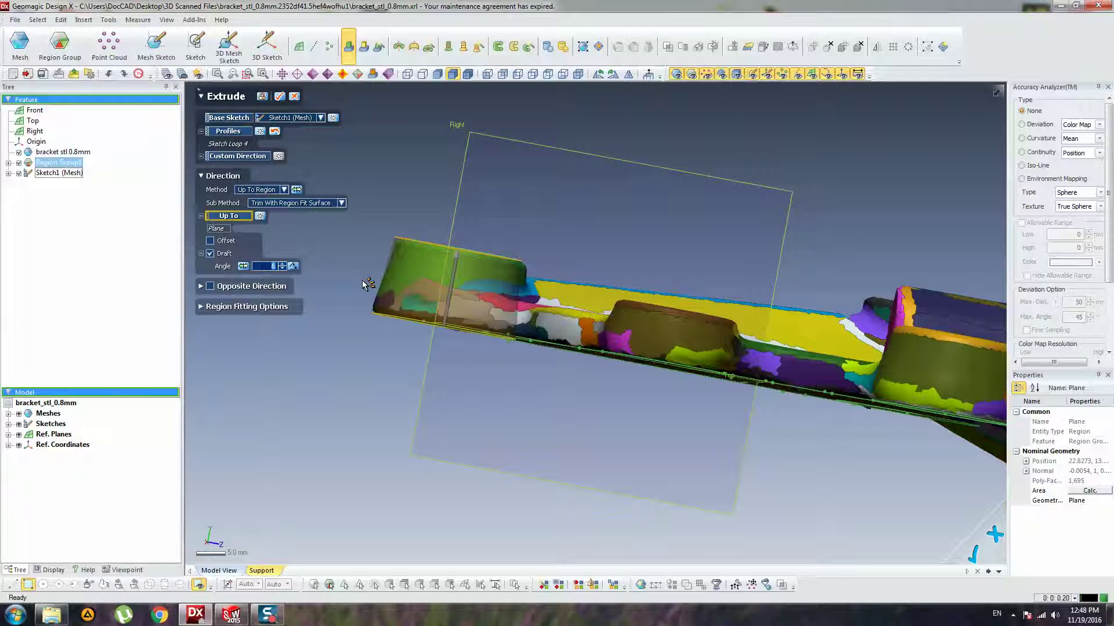
{"action": "right_click_drag", "start_coordinate": [428, 290], "coordinate": [436, 317]}
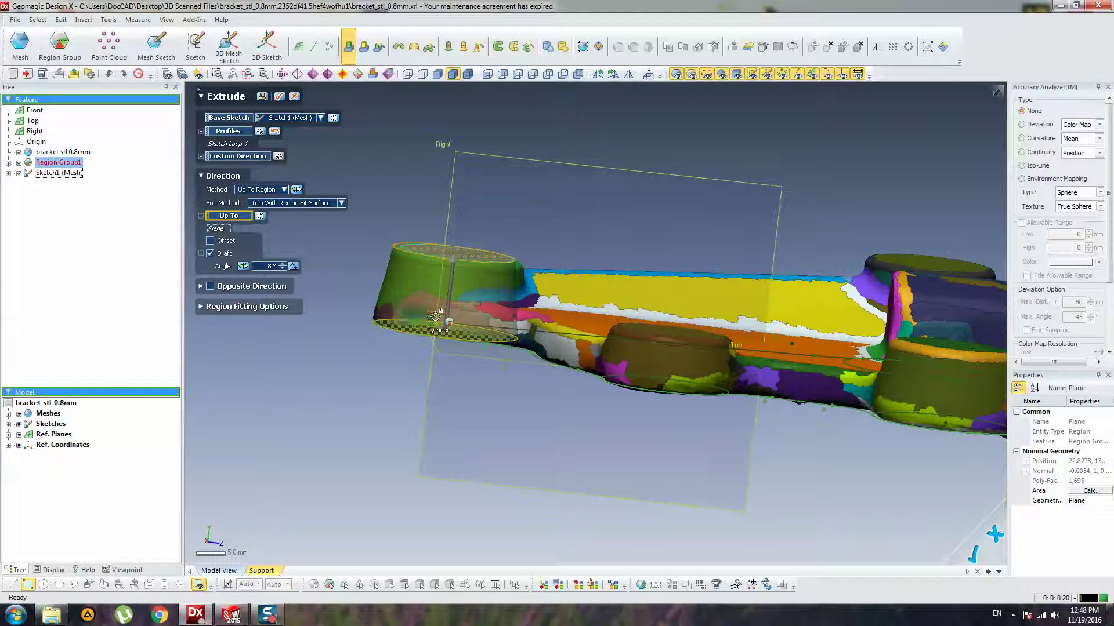
{"action": "key", "text": "Return"}
- Display the deviation color map on the extruded boss and examine its top and side faces against the scan
{"action": "right_click_drag", "start_coordinate": [337, 228], "coordinate": [441, 209]}
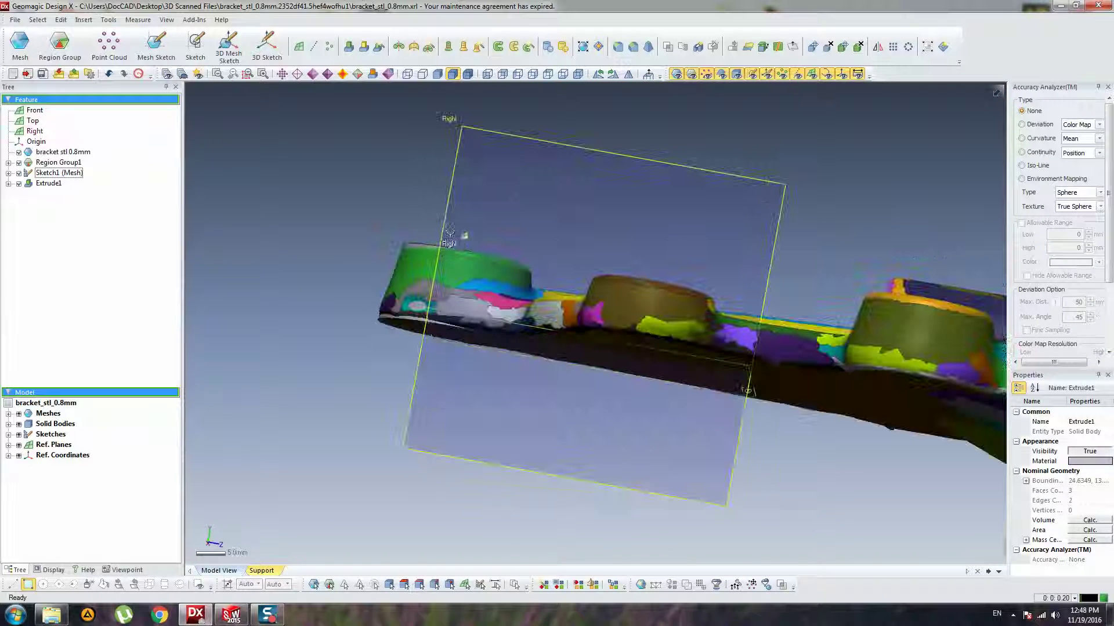
{"action": "right_click_drag", "start_coordinate": [435, 252], "coordinate": [588, 450]}
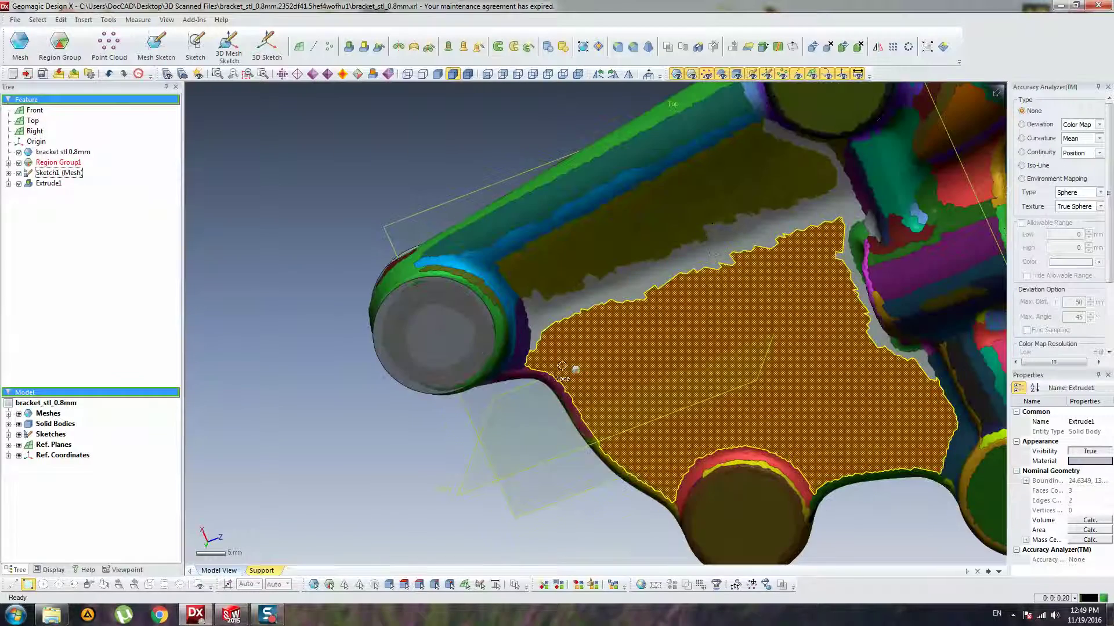
{"action": "right_click_drag", "start_coordinate": [556, 364], "coordinate": [699, 290]}
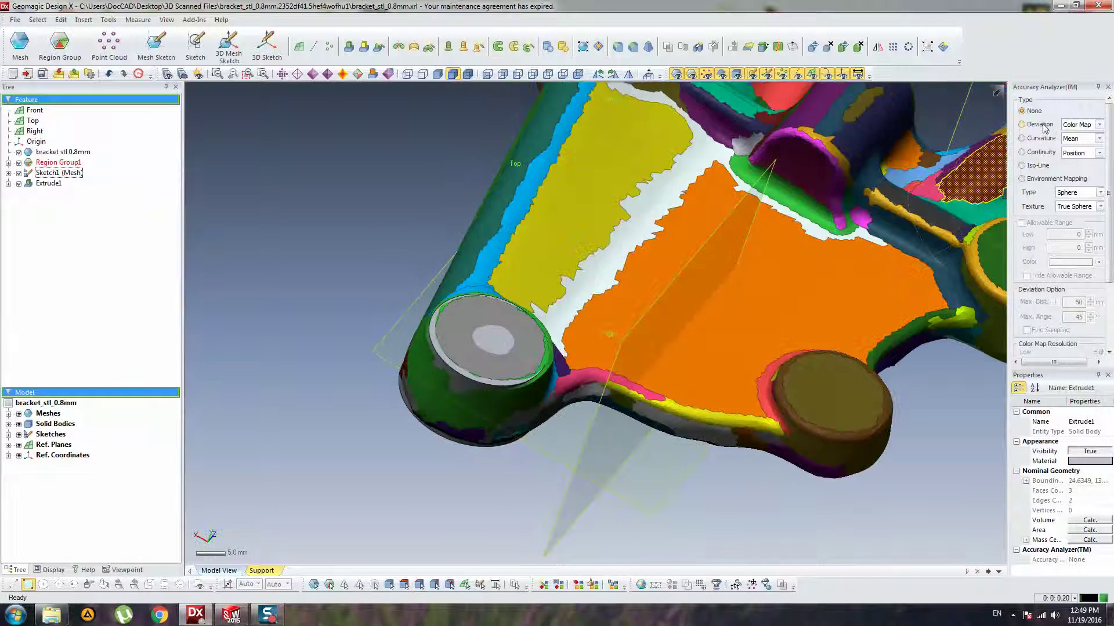
{"action": "left_click", "coordinate": [1038, 124]}
{"action": "right_click_drag", "start_coordinate": [604, 251], "coordinate": [424, 378]}
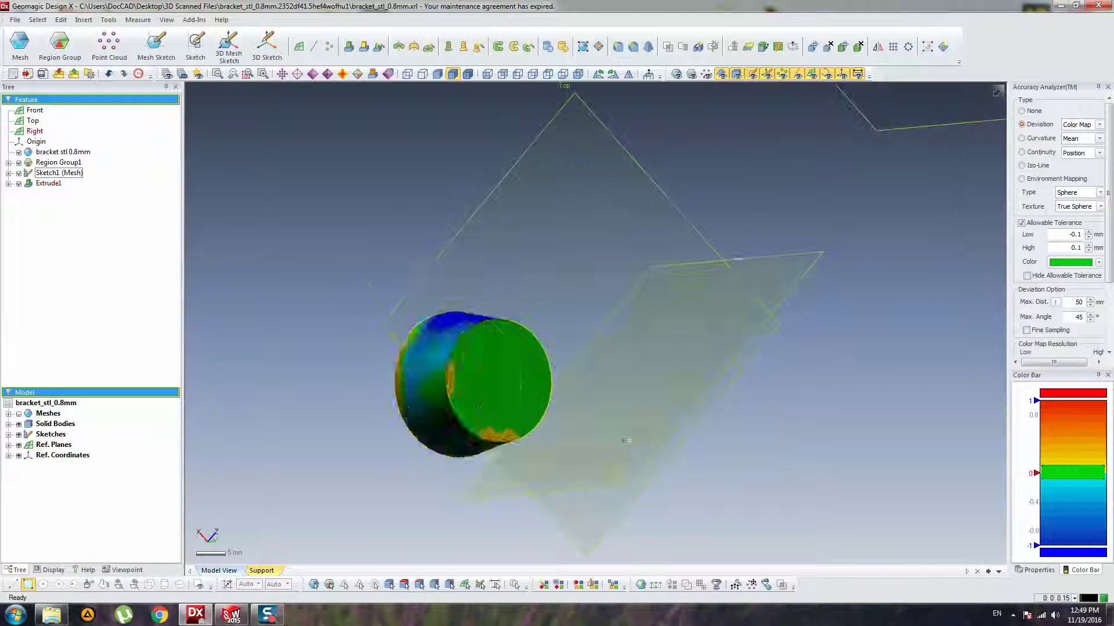
{"action": "right_click_drag", "start_coordinate": [628, 440], "coordinate": [629, 252]}
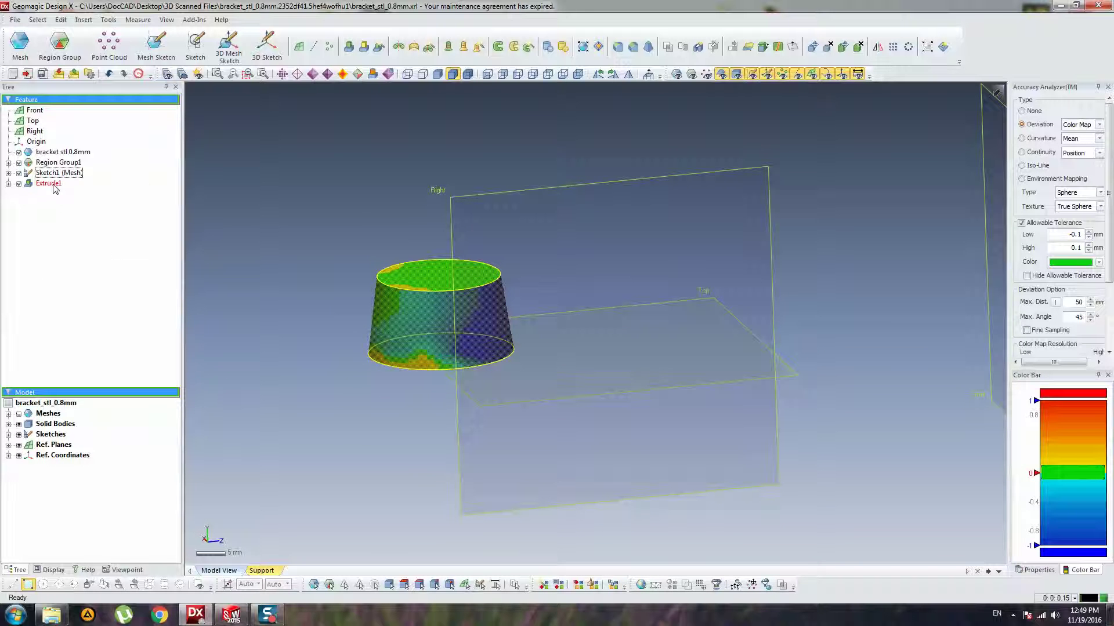
- Reopen the corner boss extrusion, set its draft angle to 6° and examine the updated deviation from the scan
{"action": "right_click", "coordinate": [55, 184]}
{"action": "left_click", "coordinate": [87, 204]}
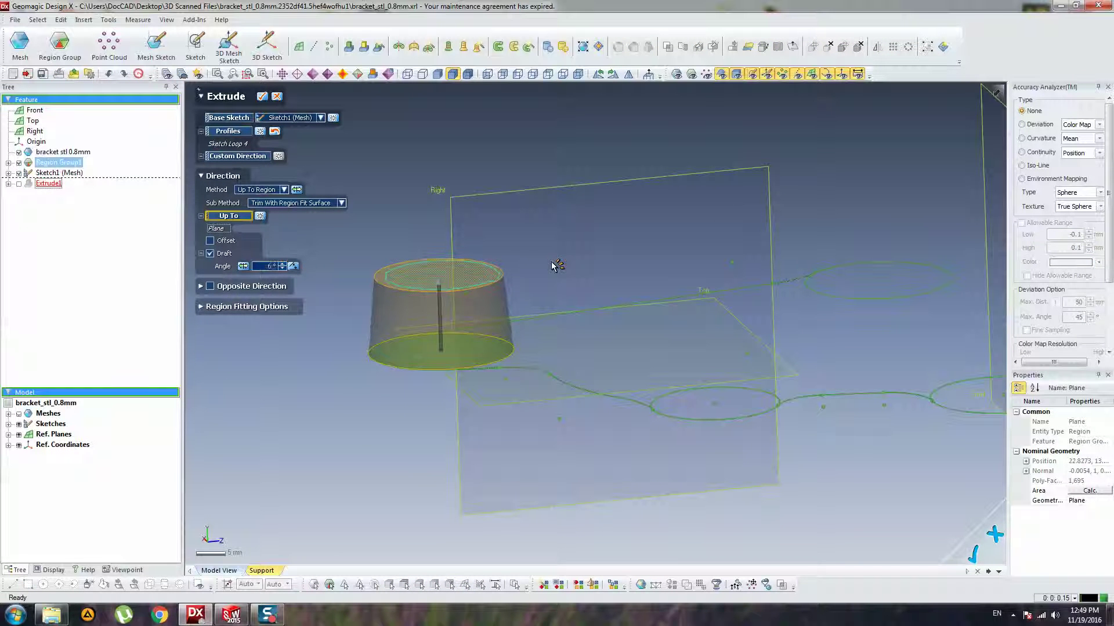
{"action": "key", "text": "Return"}
{"action": "left_click", "coordinate": [323, 191]}
{"action": "right_click_drag", "start_coordinate": [460, 291], "coordinate": [492, 158]}
- Edit the corner boss extrusion again, set its draft angle to 7° and accept it
{"action": "left_click", "coordinate": [57, 183]}
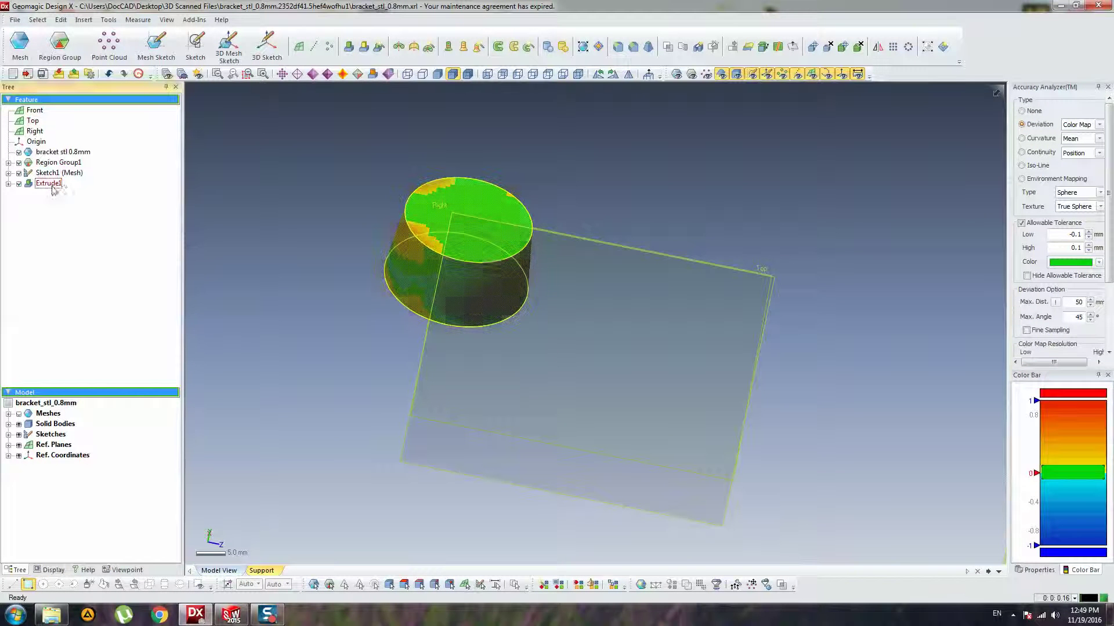
{"action": "right_click", "coordinate": [53, 184]}
{"action": "left_click", "coordinate": [72, 193]}
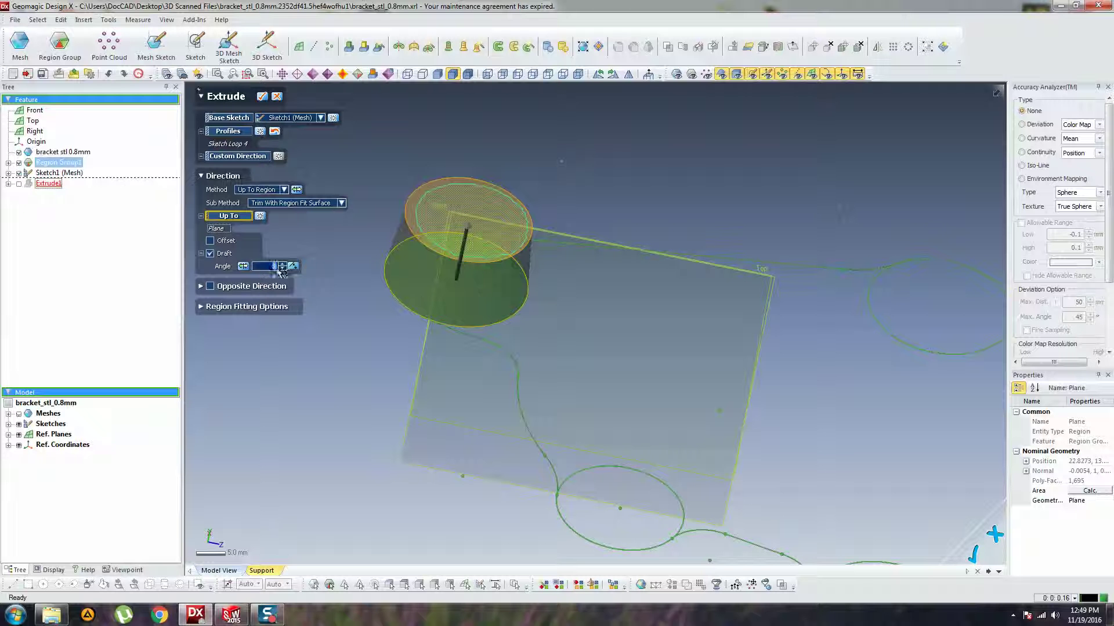
{"action": "type", "text": "7"}
{"action": "key", "text": "Return"}
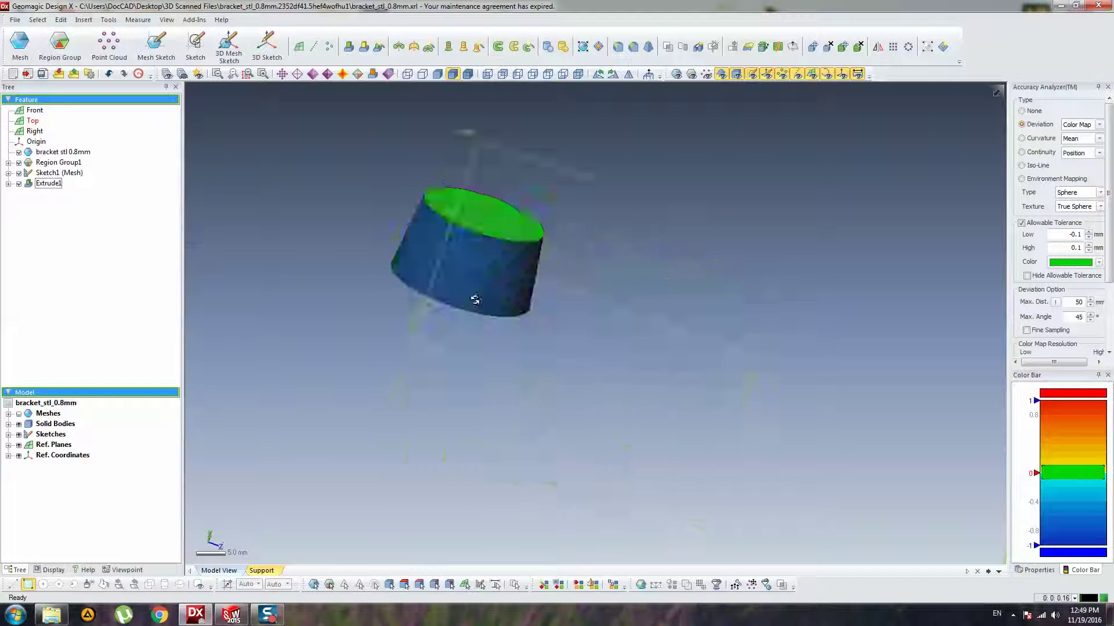
- Turn off the deviation display, show the segmented scan mesh and compare it with the extruded corner boss
{"action": "left_click", "coordinate": [1028, 114]}
{"action": "mouse_move", "coordinate": [589, 191]}
{"action": "right_mouse_down"}
{"action": "mouse_move", "coordinate": [522, 313]}
{"action": "mouse_move", "coordinate": [513, 373]}
{"action": "mouse_move", "coordinate": [516, 297]}
{"action": "right_mouse_up"}
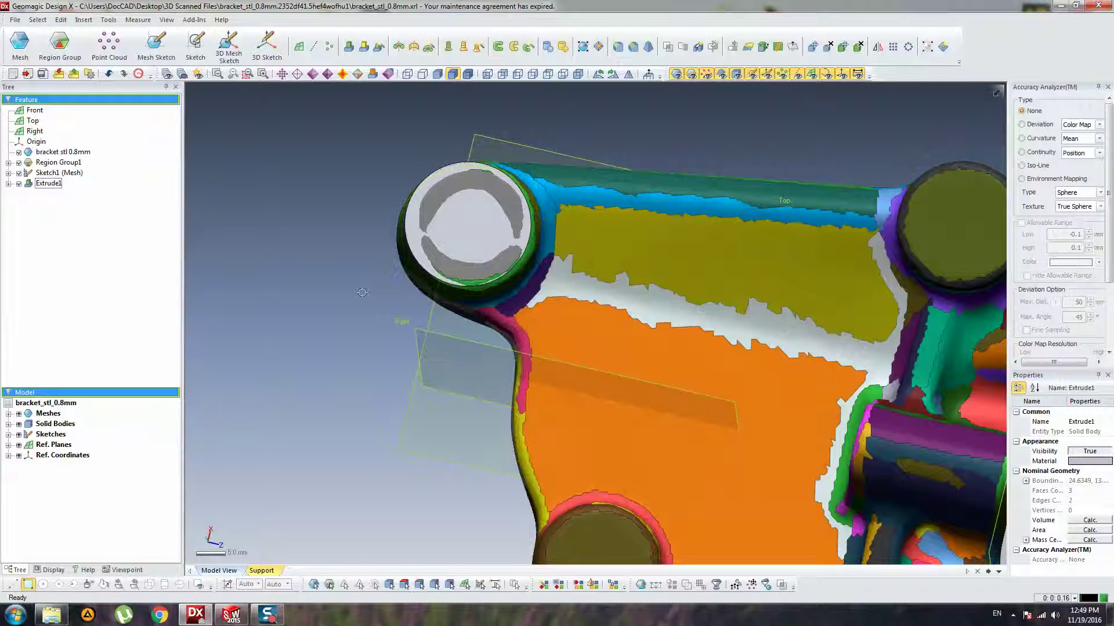
{"action": "right_click_drag", "start_coordinate": [362, 292], "coordinate": [365, 167]}
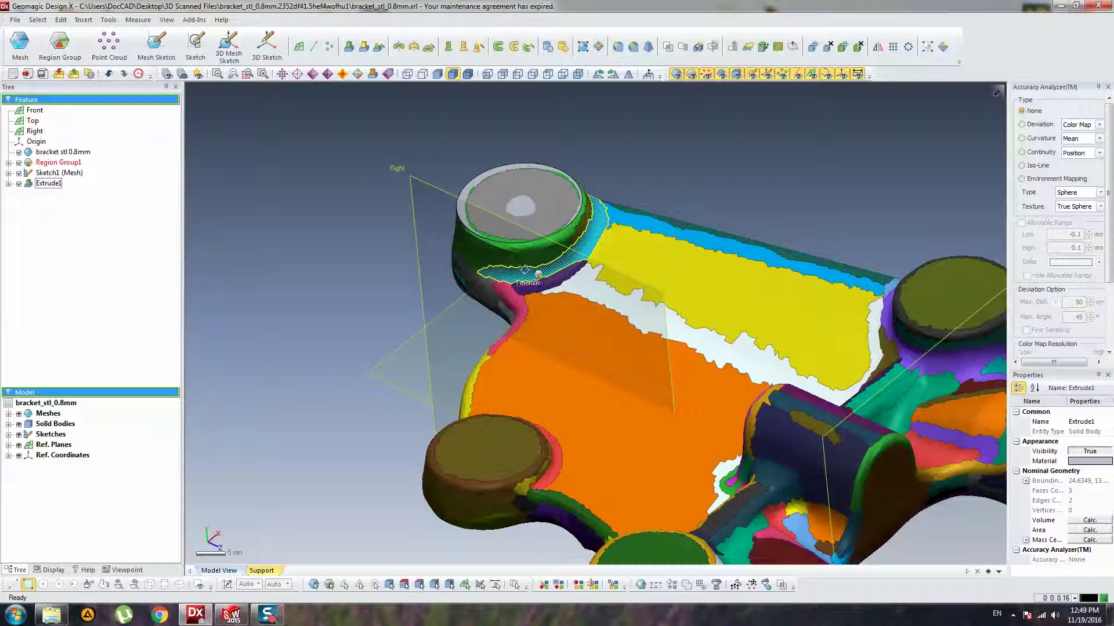
{"action": "mouse_move", "coordinate": [567, 250]}
{"action": "right_mouse_down"}
{"action": "mouse_move", "coordinate": [558, 271]}
{"action": "mouse_move", "coordinate": [617, 144]}
{"action": "mouse_move", "coordinate": [615, 264]}
{"action": "right_mouse_up"}
{"action": "scroll", "coordinate": [472, 354], "scroll_direction": "down", "scroll_amount": 5}
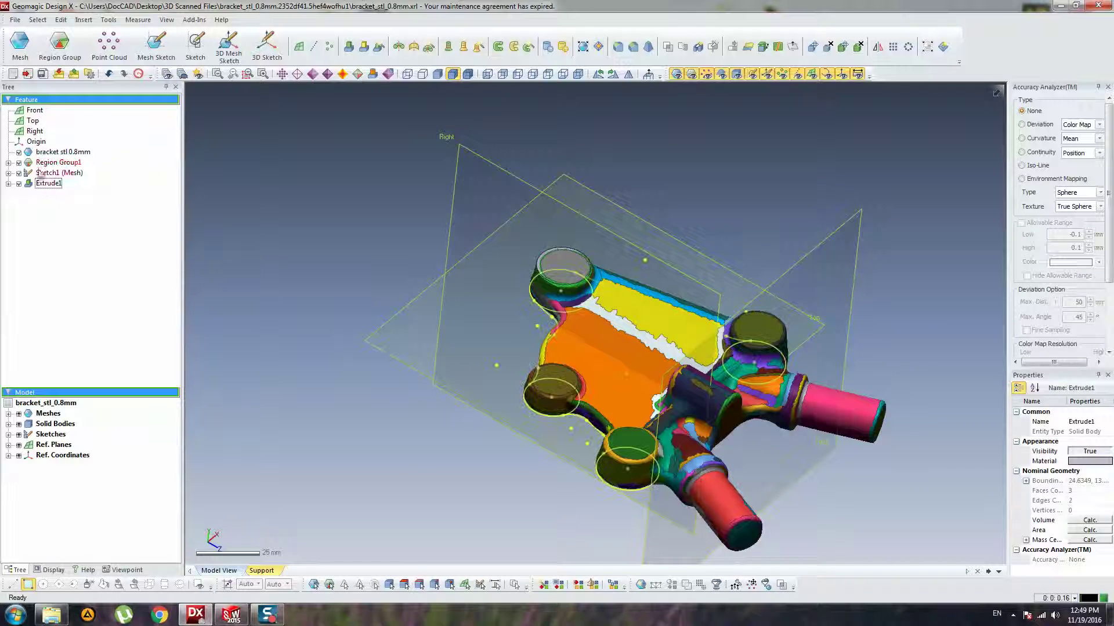
- Show the mesh sketch containing the boss circles over the scanned bracket
{"action": "right_click", "coordinate": [58, 173]}
{"action": "left_click", "coordinate": [64, 256]}
{"action": "left_click", "coordinate": [395, 188]}
{"action": "mouse_move", "coordinate": [613, 366]}
{"action": "right_mouse_down"}
{"action": "mouse_move", "coordinate": [609, 406]}
{"action": "mouse_move", "coordinate": [618, 273]}
{"action": "mouse_move", "coordinate": [609, 395]}
{"action": "mouse_move", "coordinate": [520, 311]}
{"action": "right_mouse_up"}
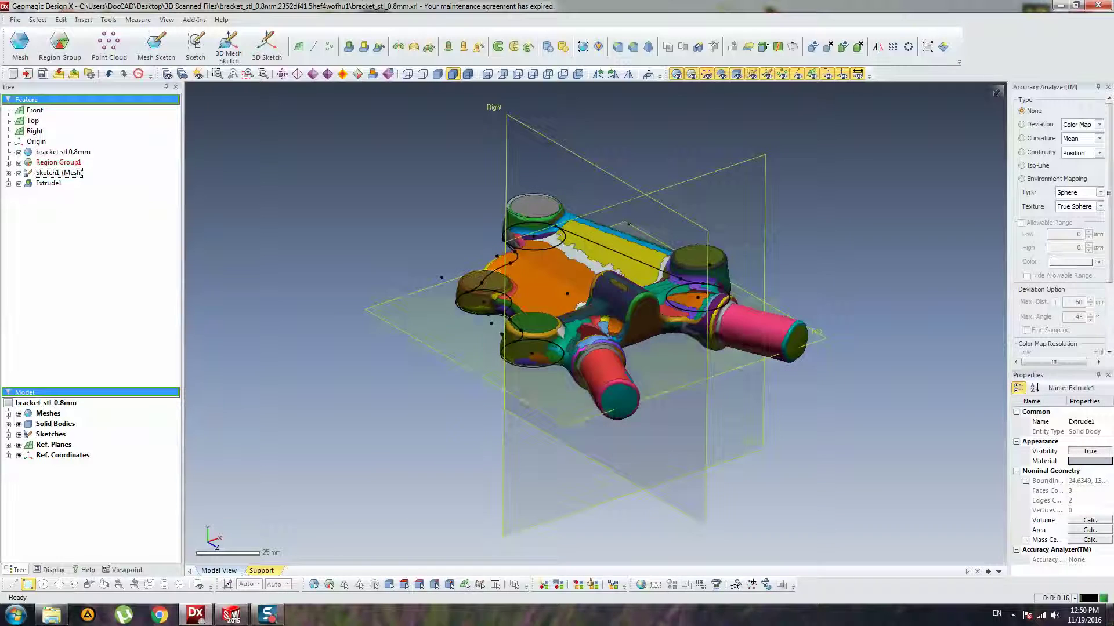
- Start an Extrude from the mesh sketch using only the circle under the short boss beside the flat plate as profile
{"action": "scroll", "coordinate": [505, 286], "scroll_direction": "up", "scroll_amount": 3}
{"action": "scroll", "coordinate": [505, 286], "scroll_direction": "up", "scroll_amount": 2}
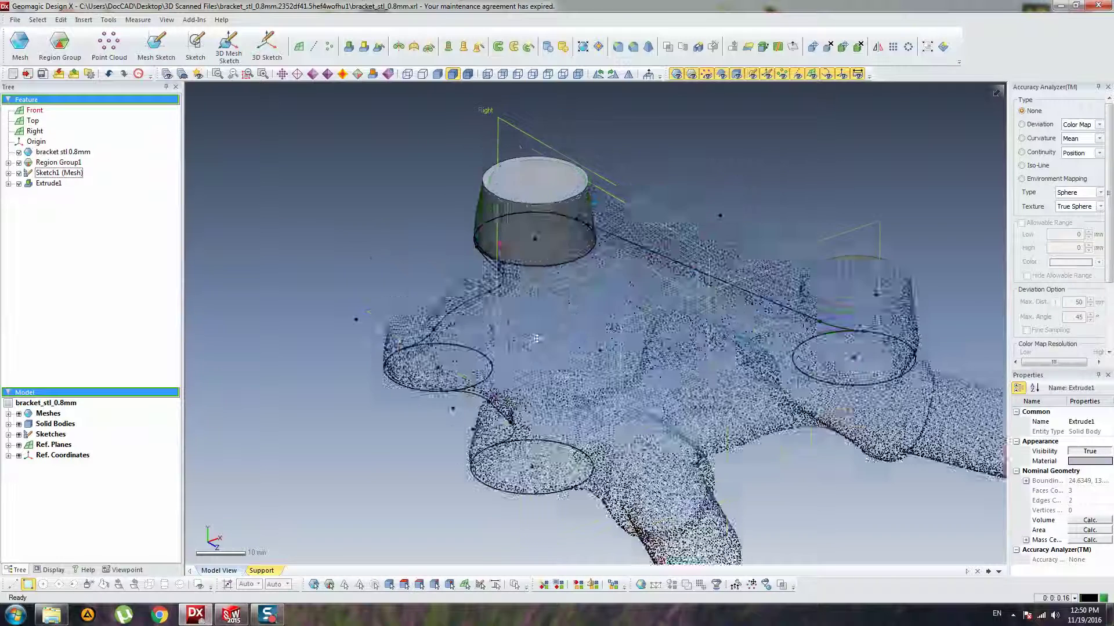
{"action": "left_click", "coordinate": [348, 46]}
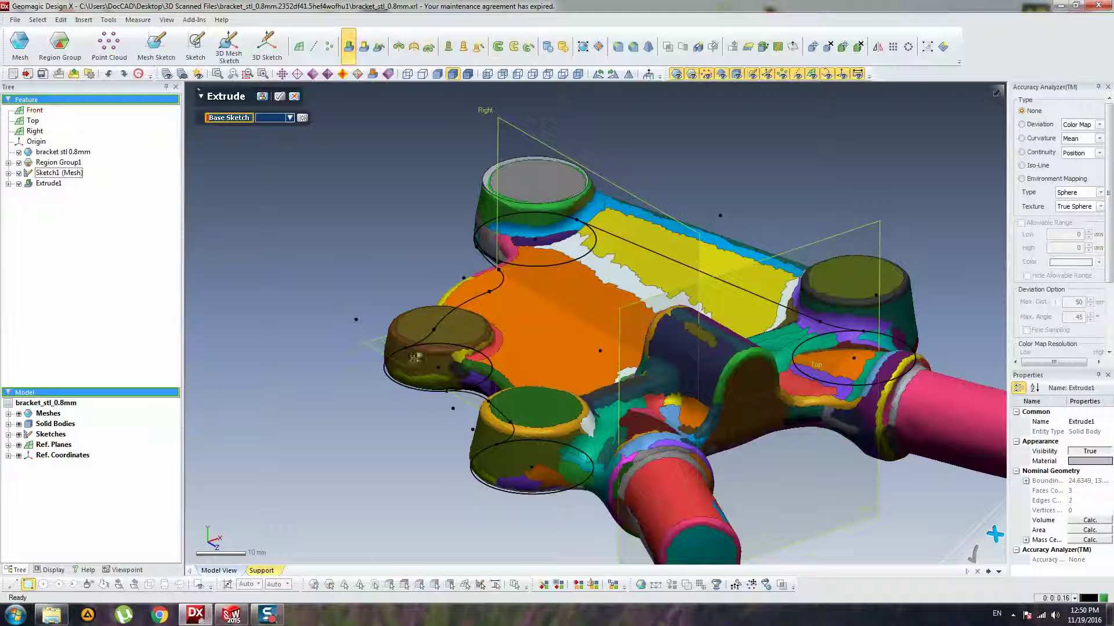
{"action": "left_click", "coordinate": [416, 356]}
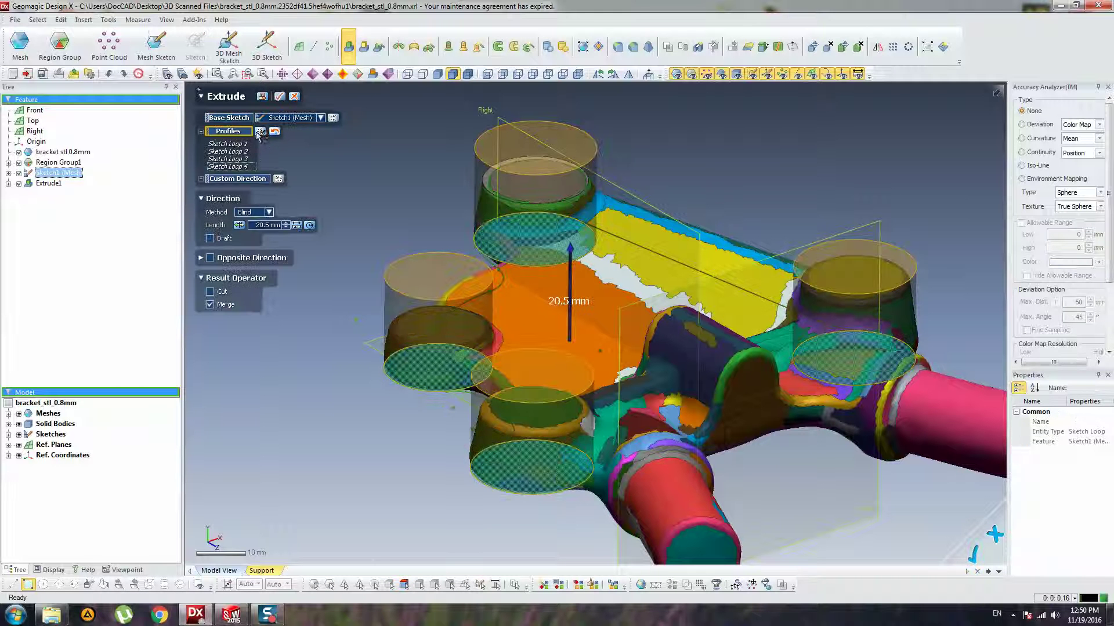
{"action": "left_click", "coordinate": [441, 360]}
{"action": "left_click", "coordinate": [430, 363]}
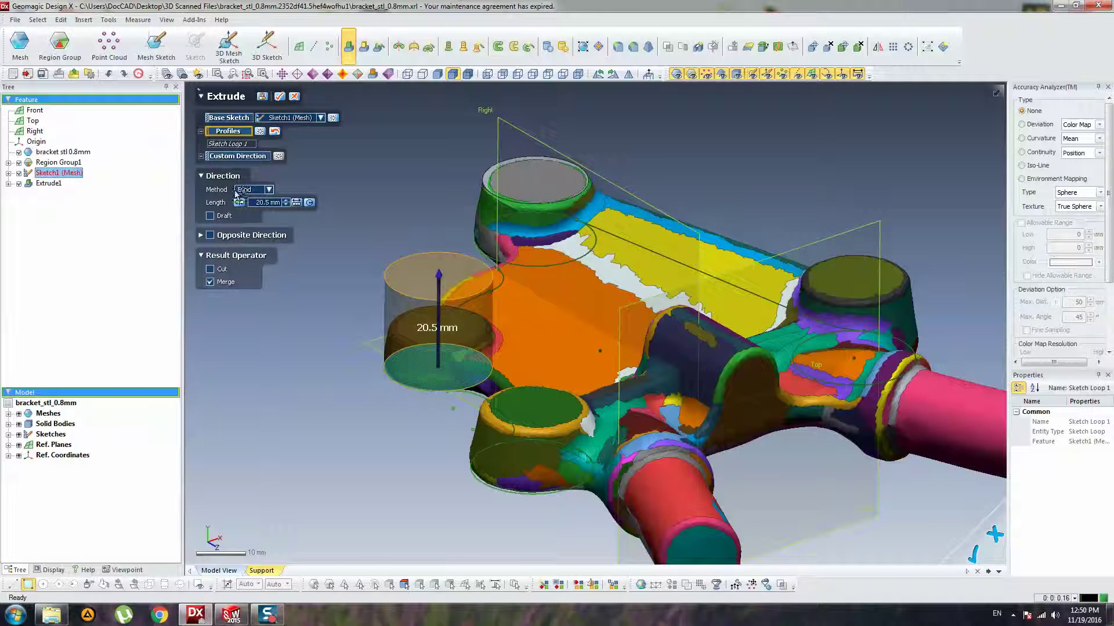
- Change the extrusion method to Up To Region and end it at the short boss's planar top region
{"action": "left_click", "coordinate": [268, 190]}
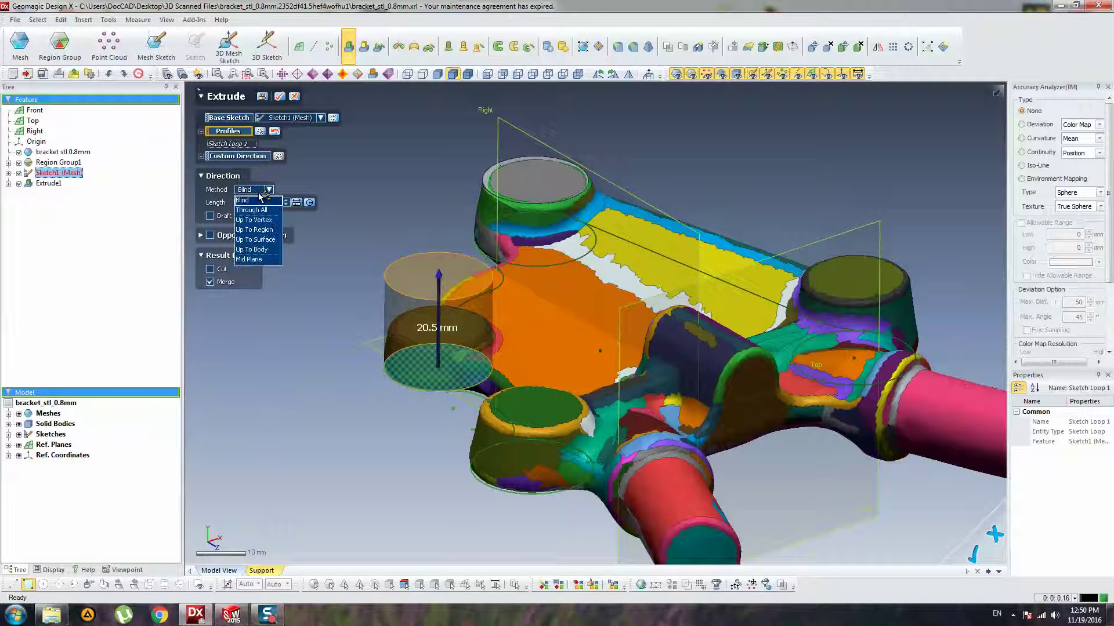
{"action": "left_click", "coordinate": [271, 232]}
{"action": "left_click", "coordinate": [493, 316]}
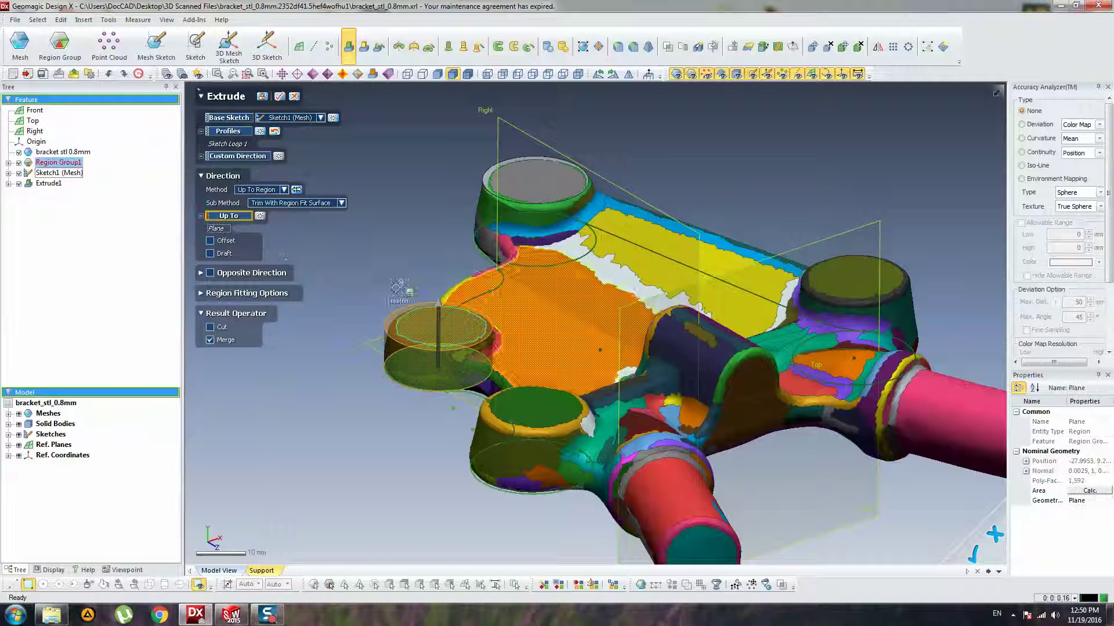
- Enable draft on the short boss extrusion, lower its angle to match the scanned side and accept it
{"action": "left_click", "coordinate": [210, 254]}
{"action": "right_click_drag", "start_coordinate": [434, 343], "coordinate": [455, 233]}
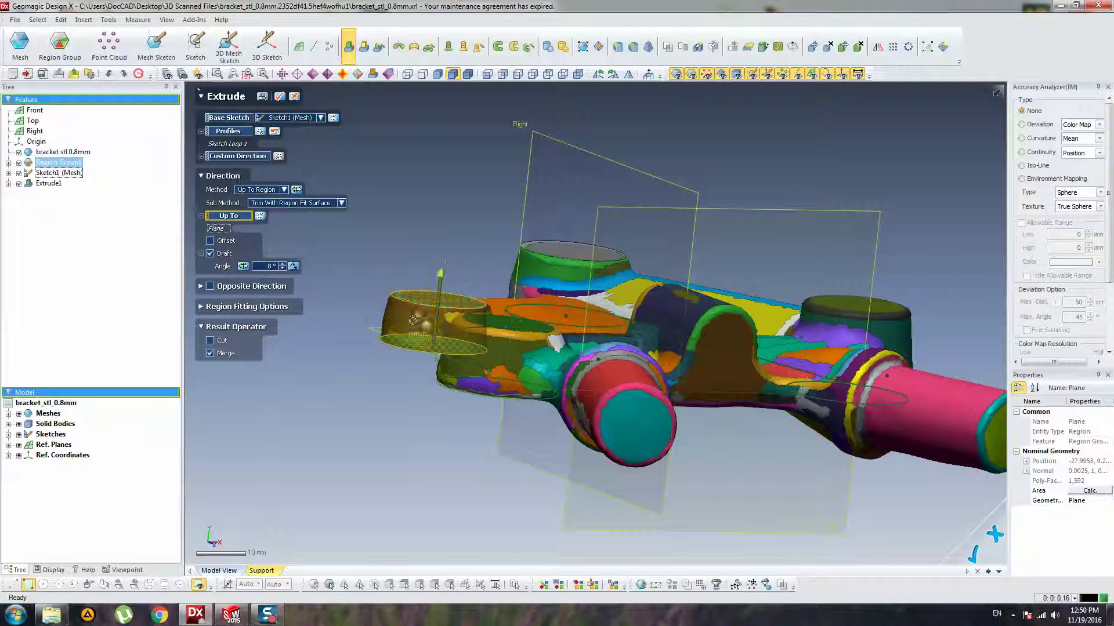
{"action": "scroll", "coordinate": [408, 321], "scroll_direction": "up", "scroll_amount": 5}
{"action": "right_click_drag", "start_coordinate": [424, 322], "coordinate": [580, 322], "text": "ctrl"}
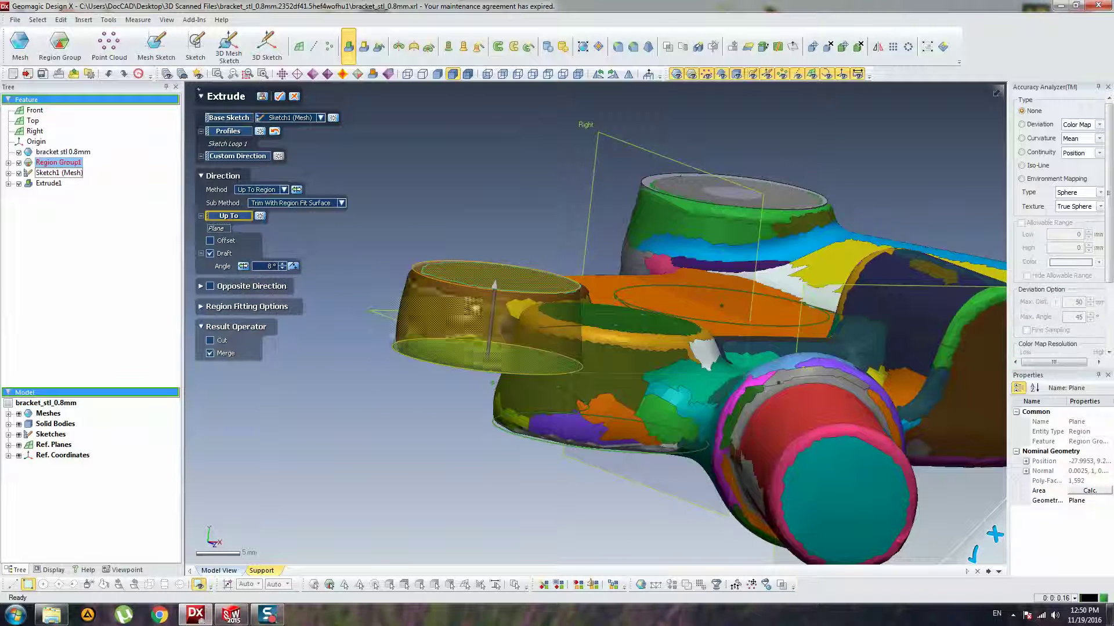
{"action": "right_click_drag", "start_coordinate": [532, 318], "coordinate": [464, 256]}
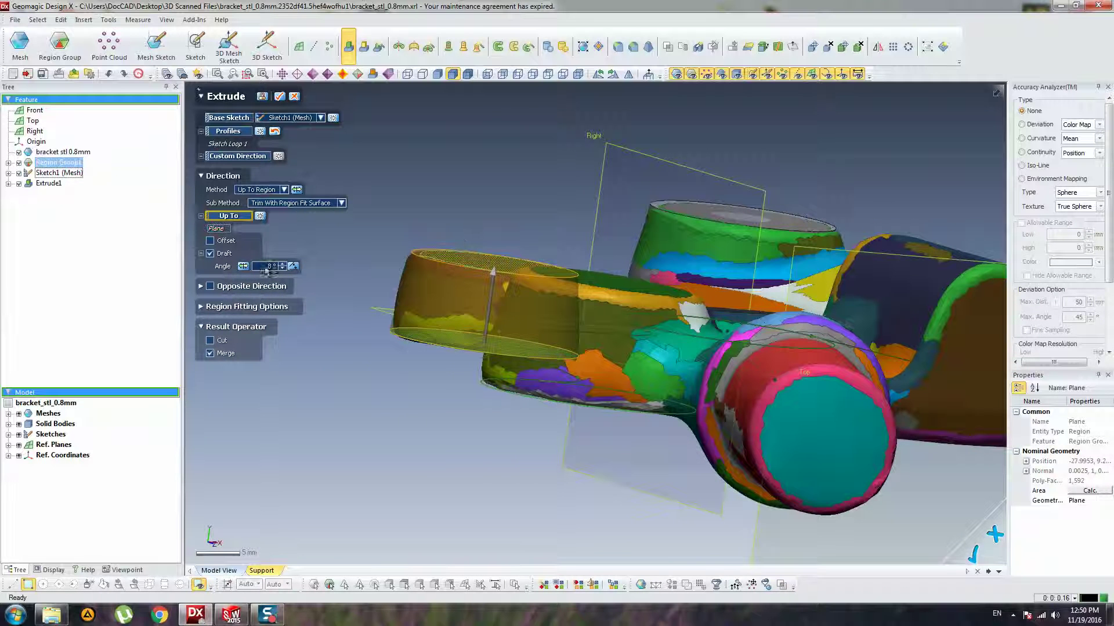
{"action": "key", "text": "Return"}
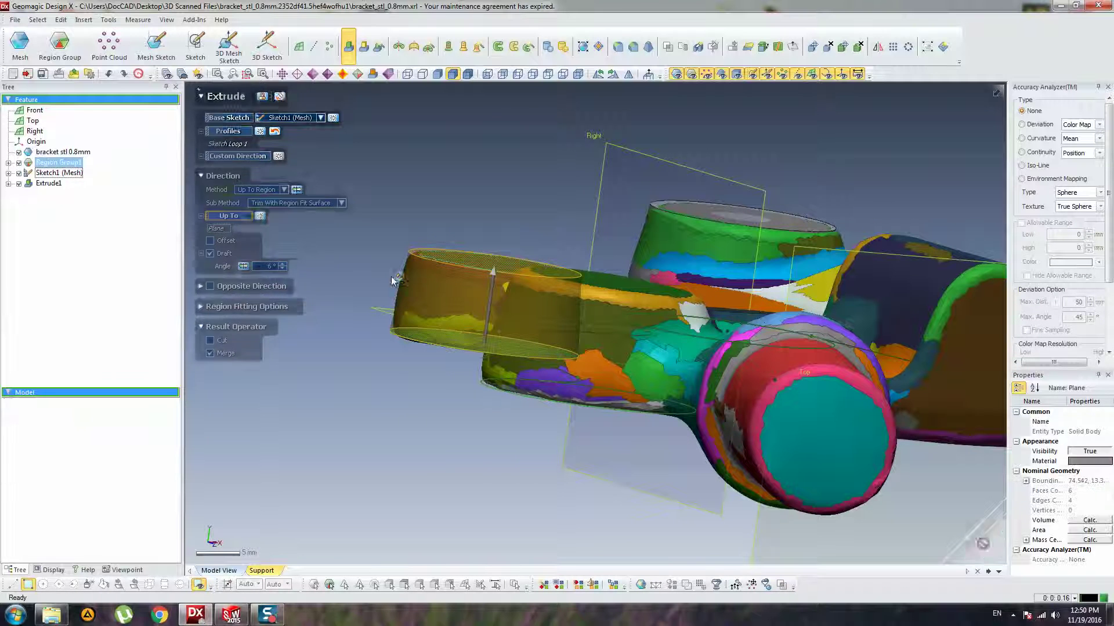
- Reopen the first and second boss extrusions, adjust their draft angles and accept both
{"action": "mouse_move", "coordinate": [397, 182]}
{"action": "right_mouse_down"}
{"action": "mouse_move", "coordinate": [526, 251]}
{"action": "mouse_move", "coordinate": [391, 235]}
{"action": "mouse_move", "coordinate": [571, 334]}
{"action": "mouse_move", "coordinate": [488, 355]}
{"action": "right_mouse_up"}
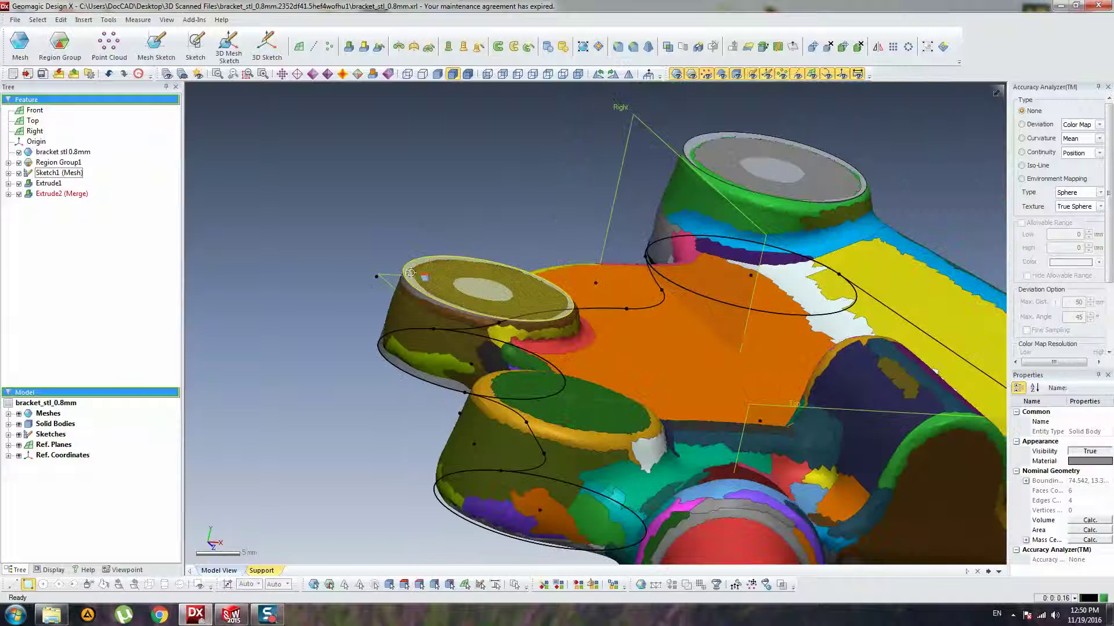
{"action": "right_click", "coordinate": [706, 136]}
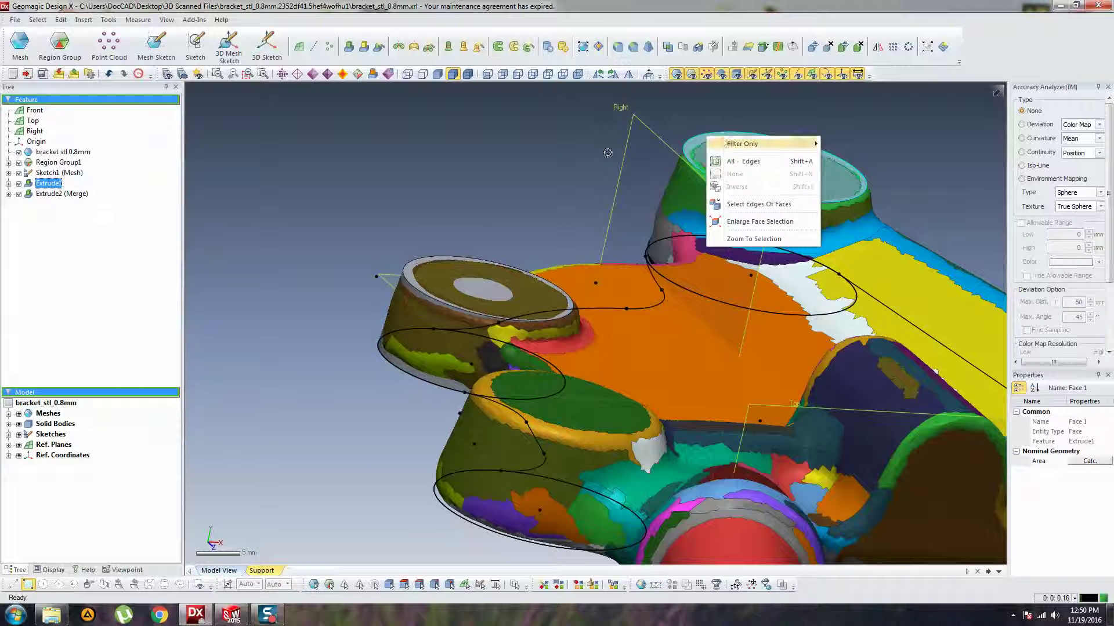
{"action": "left_click", "coordinate": [47, 183]}
{"action": "right_click", "coordinate": [42, 182]}
{"action": "left_click", "coordinate": [58, 189]}
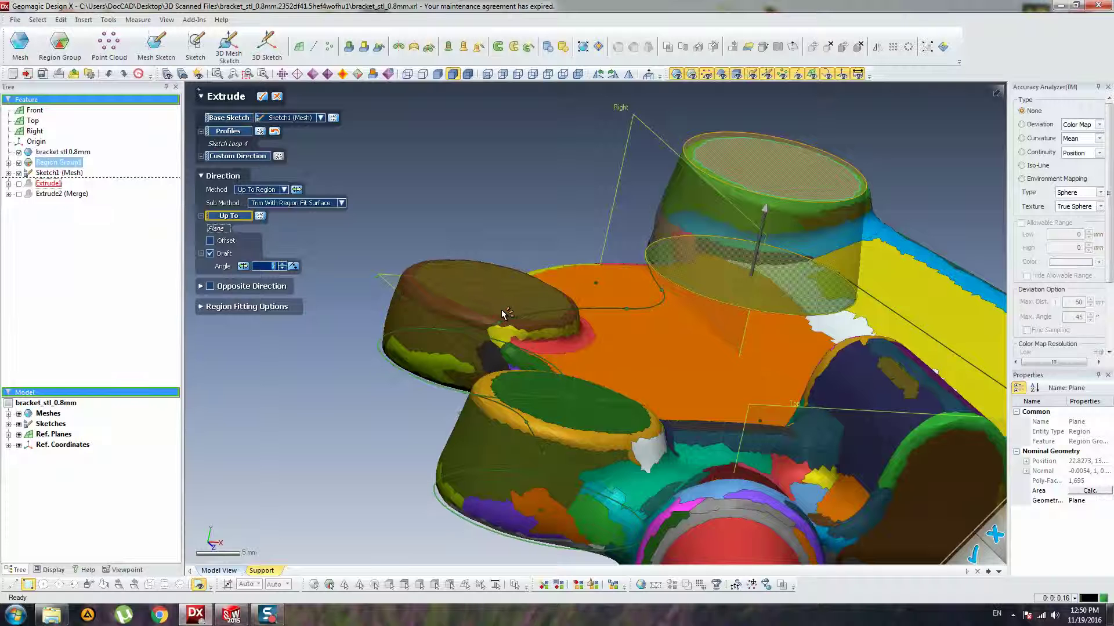
{"action": "key", "text": "Return"}
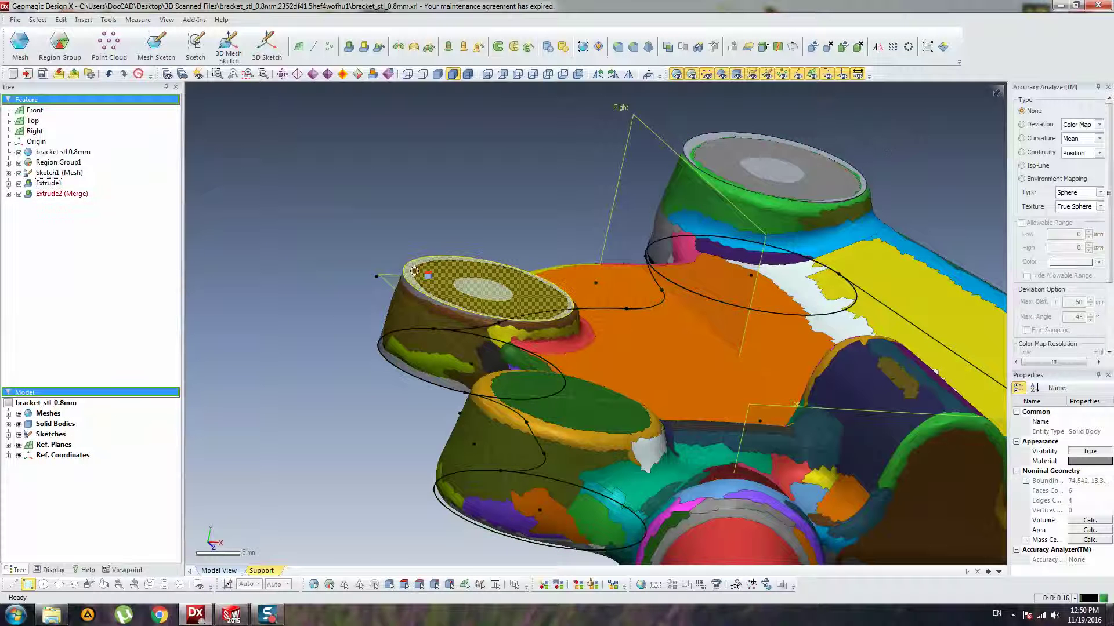
{"action": "double_click", "coordinate": [414, 271]}
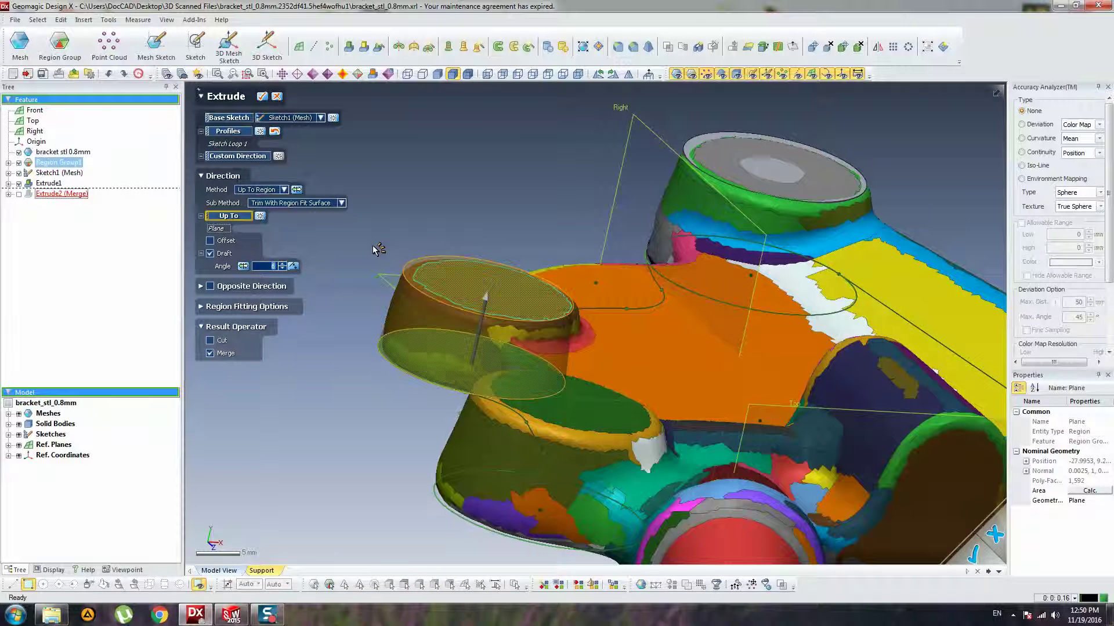
{"action": "key", "text": "Return"}
- Start another Extrude from the mesh sketch with only the circle of the boss beside the red shaft as profile
{"action": "right_click_drag", "start_coordinate": [373, 279], "coordinate": [572, 232]}
{"action": "scroll", "coordinate": [563, 322], "scroll_direction": "up", "scroll_amount": 3}
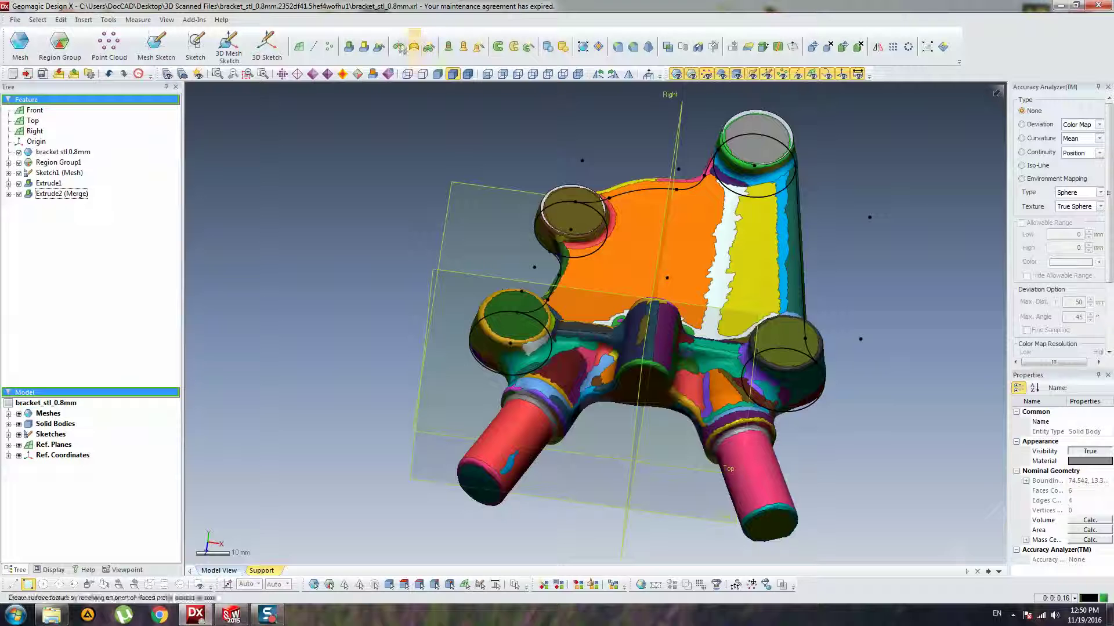
{"action": "left_click", "coordinate": [349, 48]}
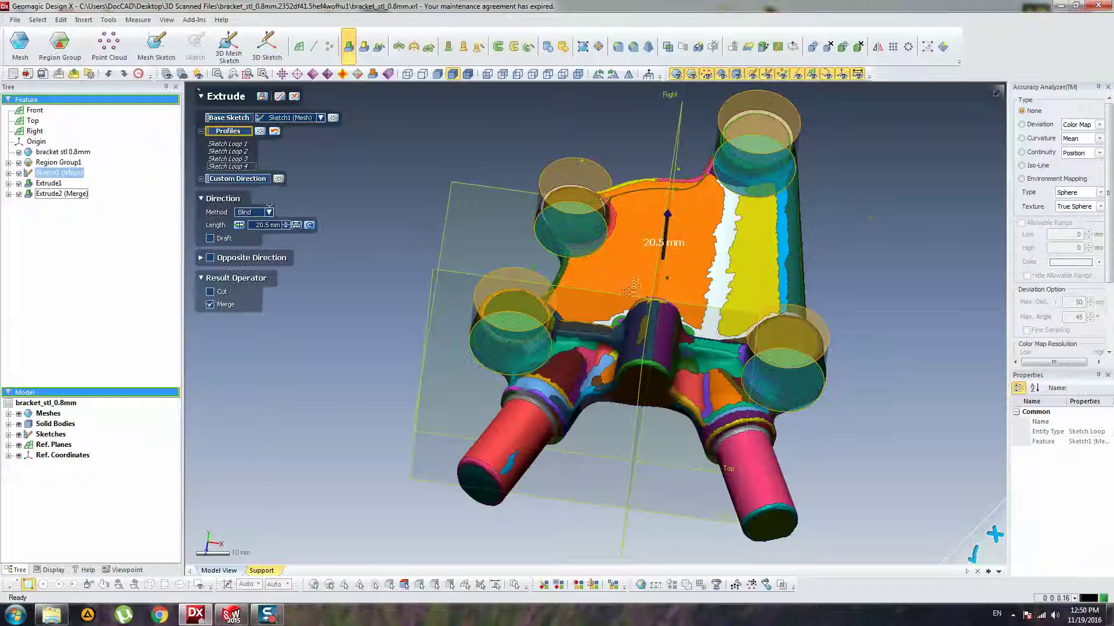
{"action": "left_click", "coordinate": [260, 131]}
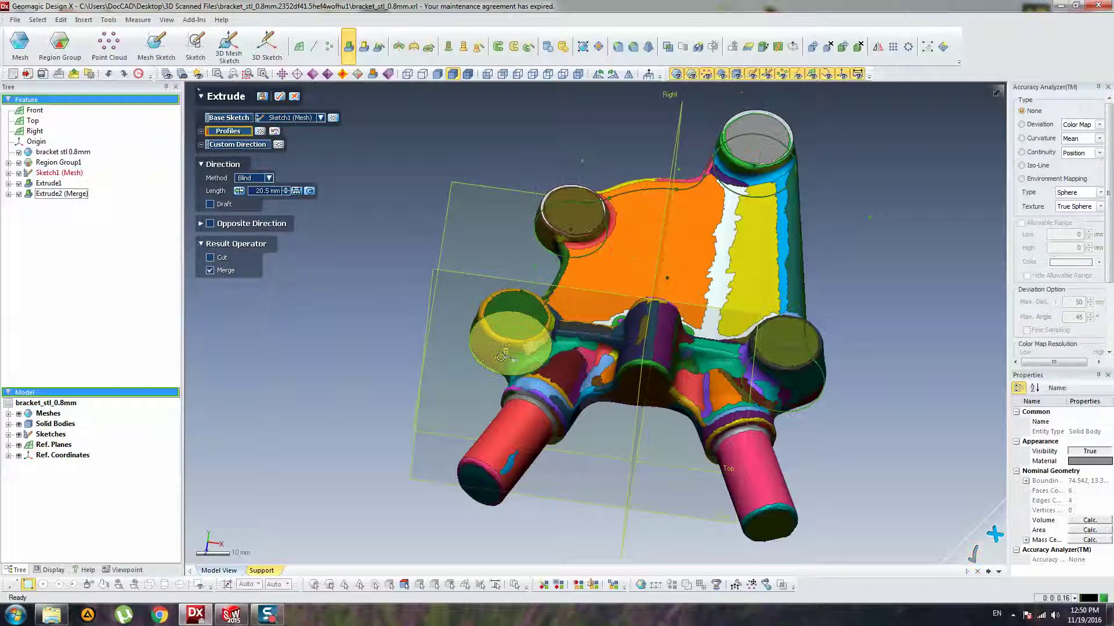
{"action": "left_click", "coordinate": [502, 350]}
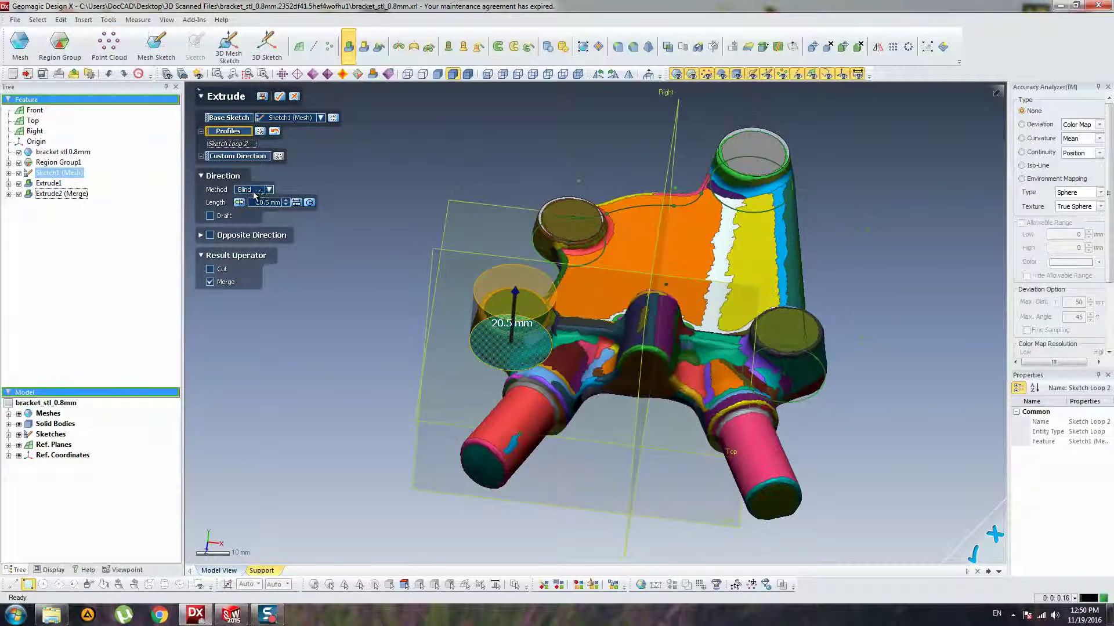
- End the extrusion at that boss's planar top region with Up To Region, enable draft and accept it
{"action": "left_click", "coordinate": [255, 192]}
{"action": "left_click", "coordinate": [266, 230]}
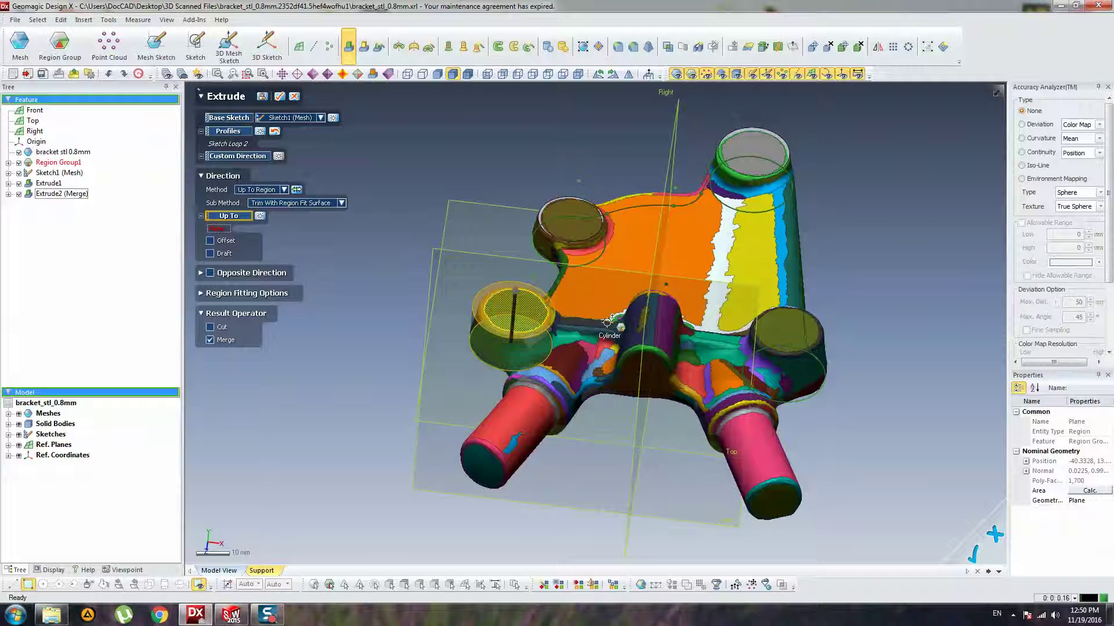
{"action": "right_click_drag", "start_coordinate": [441, 278], "coordinate": [437, 320]}
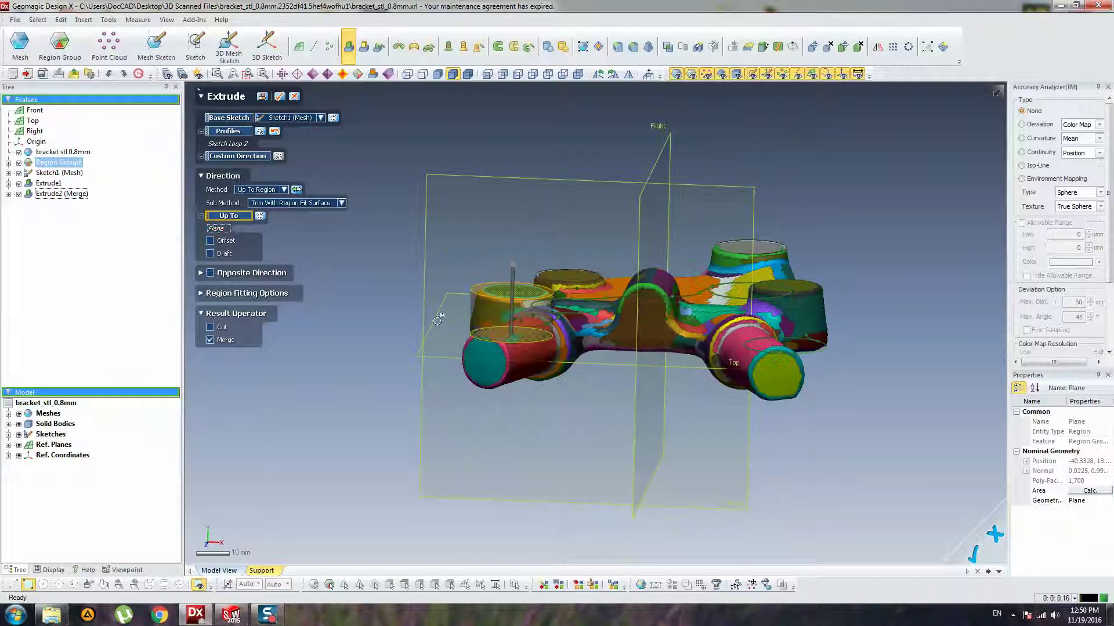
{"action": "left_click", "coordinate": [210, 254]}
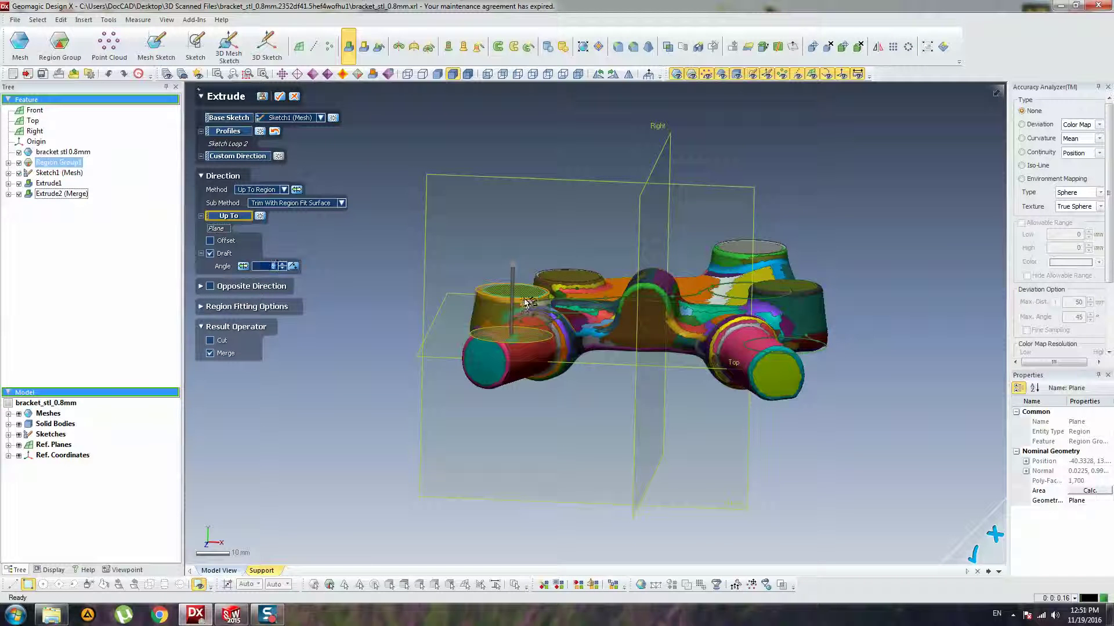
{"action": "key", "text": "Return"}
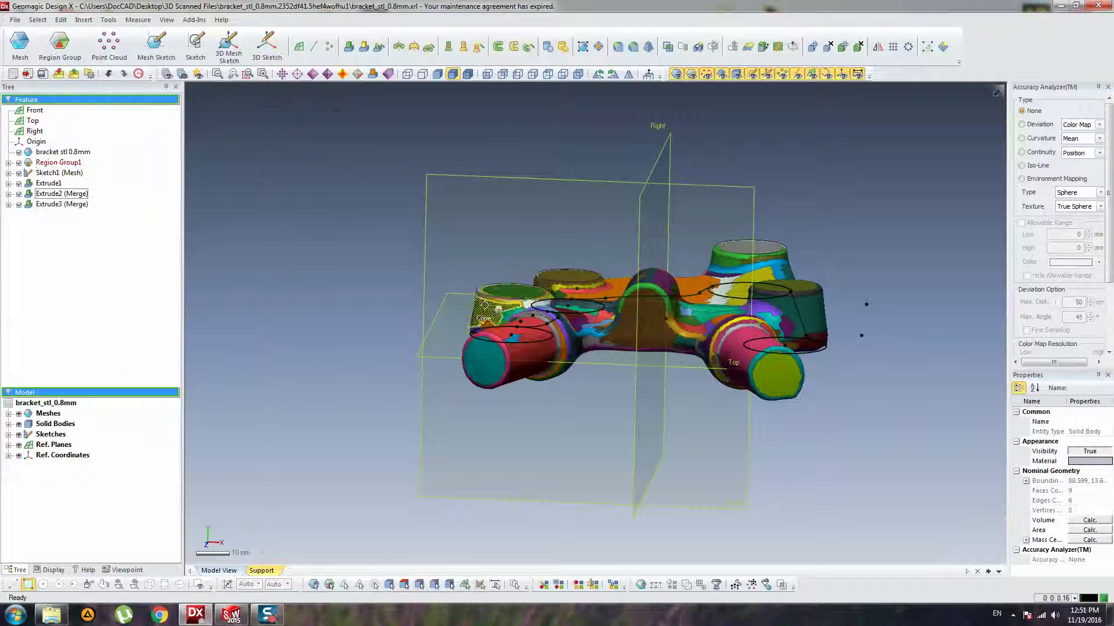
- Examine the newly extruded boss and the other bosses against the scan mesh from several angles
{"action": "scroll", "coordinate": [511, 302], "scroll_direction": "down", "scroll_amount": 2}
{"action": "scroll", "coordinate": [506, 302], "scroll_direction": "up", "scroll_amount": 5}
{"action": "scroll", "coordinate": [505, 302], "scroll_direction": "up", "scroll_amount": 2}
{"action": "right_click_drag", "start_coordinate": [506, 302], "coordinate": [732, 377], "text": "ctrl"}
{"action": "right_click_drag", "start_coordinate": [629, 358], "coordinate": [554, 283]}
{"action": "scroll", "coordinate": [693, 286], "scroll_direction": "down", "scroll_amount": 5}
{"action": "right_click_drag", "start_coordinate": [694, 286], "coordinate": [672, 340]}
{"action": "scroll", "coordinate": [672, 340], "scroll_direction": "up", "scroll_amount": 4}
{"action": "mouse_move", "coordinate": [876, 284]}
{"action": "right_mouse_down", "text": "ctrl"}
{"action": "mouse_move", "coordinate": [555, 308]}
{"action": "mouse_move", "coordinate": [756, 225]}
{"action": "mouse_move", "coordinate": [754, 306]}
{"action": "right_mouse_up", "text": "ctrl"}
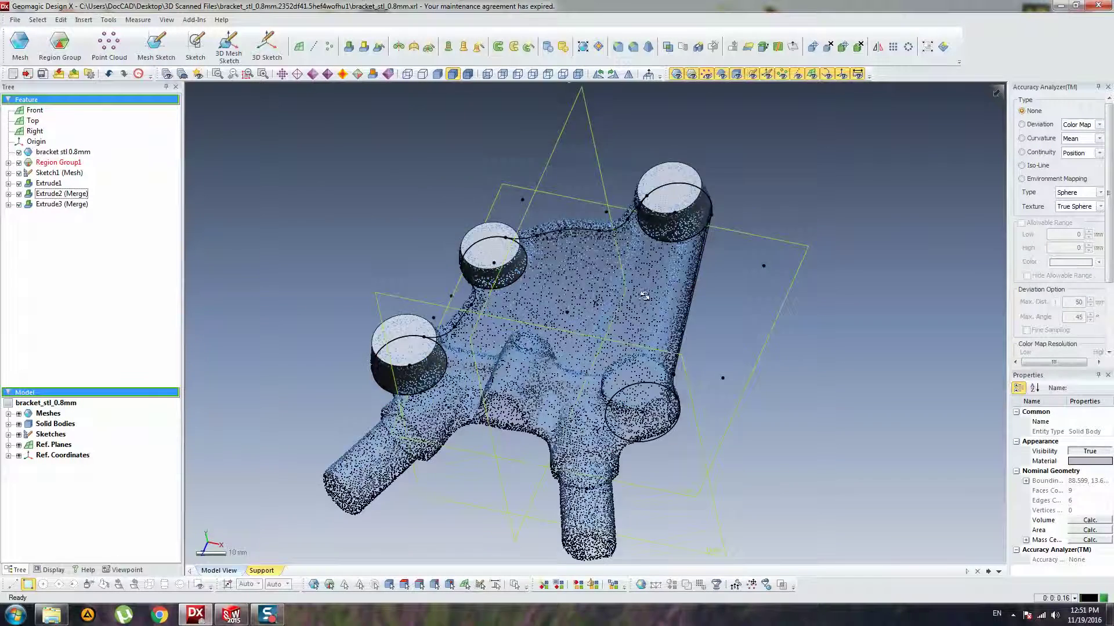
{"action": "mouse_move", "coordinate": [690, 250]}
{"action": "right_mouse_down"}
{"action": "mouse_move", "coordinate": [673, 292]}
{"action": "mouse_move", "coordinate": [606, 333]}
{"action": "right_mouse_up"}
{"action": "right_click_drag", "start_coordinate": [764, 255], "coordinate": [700, 266]}
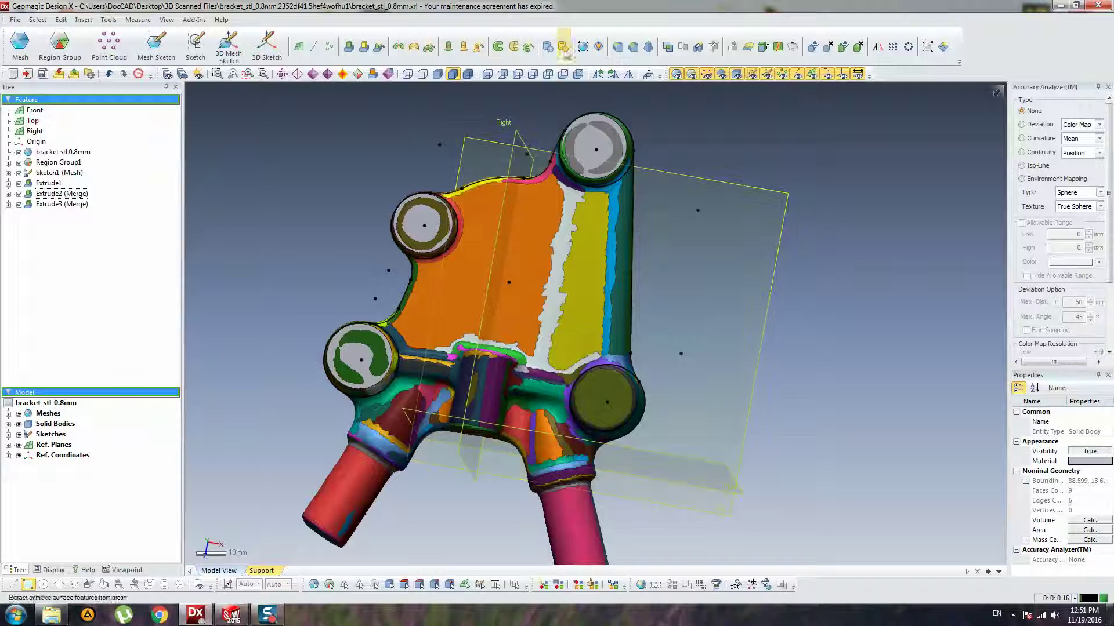
- Start an Extrude from the mesh sketch with only the circle of the remaining boss near the pink shaft as profile
{"action": "left_click", "coordinate": [348, 48]}
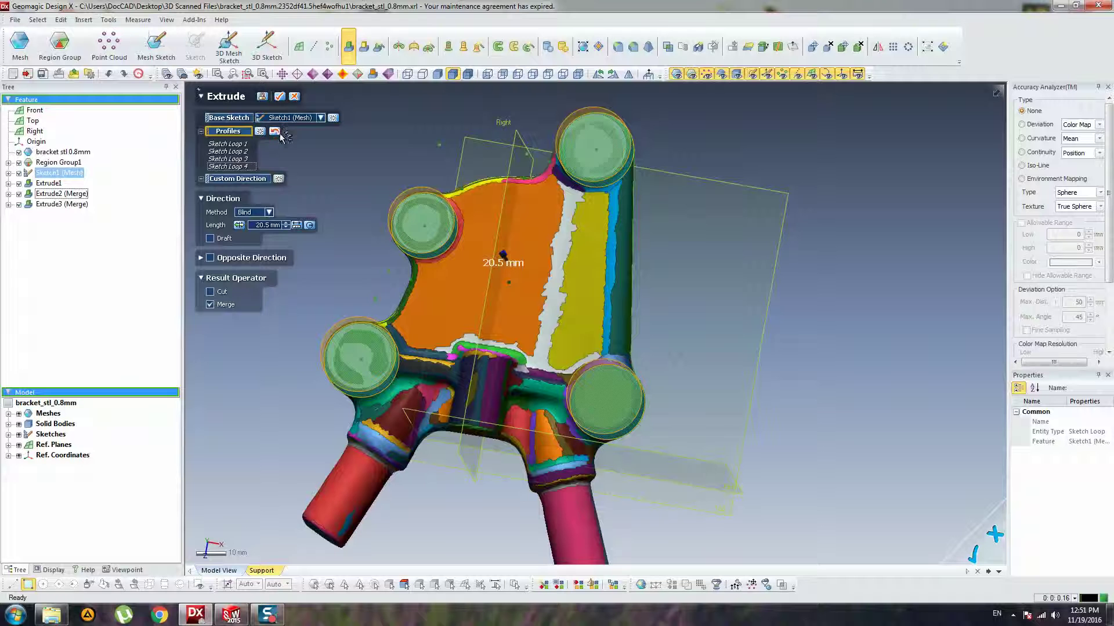
{"action": "left_click", "coordinate": [468, 294]}
{"action": "left_click", "coordinate": [607, 400]}
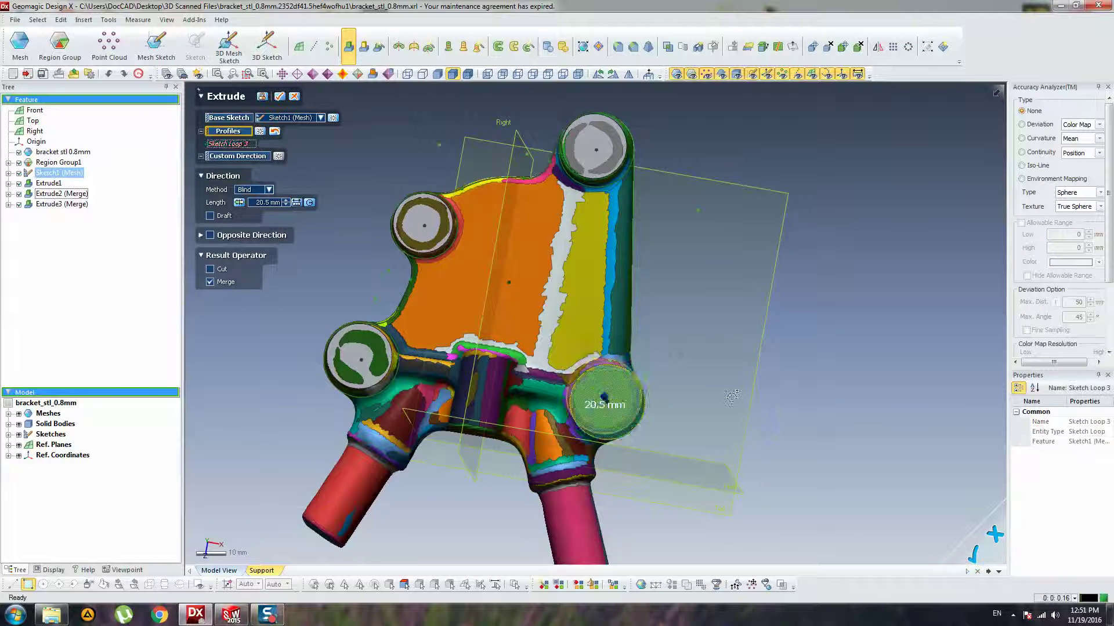
- End the extrusion at the boss's planar top region with Up To Region, apply a 7° draft and accept it
{"action": "right_click_drag", "start_coordinate": [581, 528], "coordinate": [567, 449]}
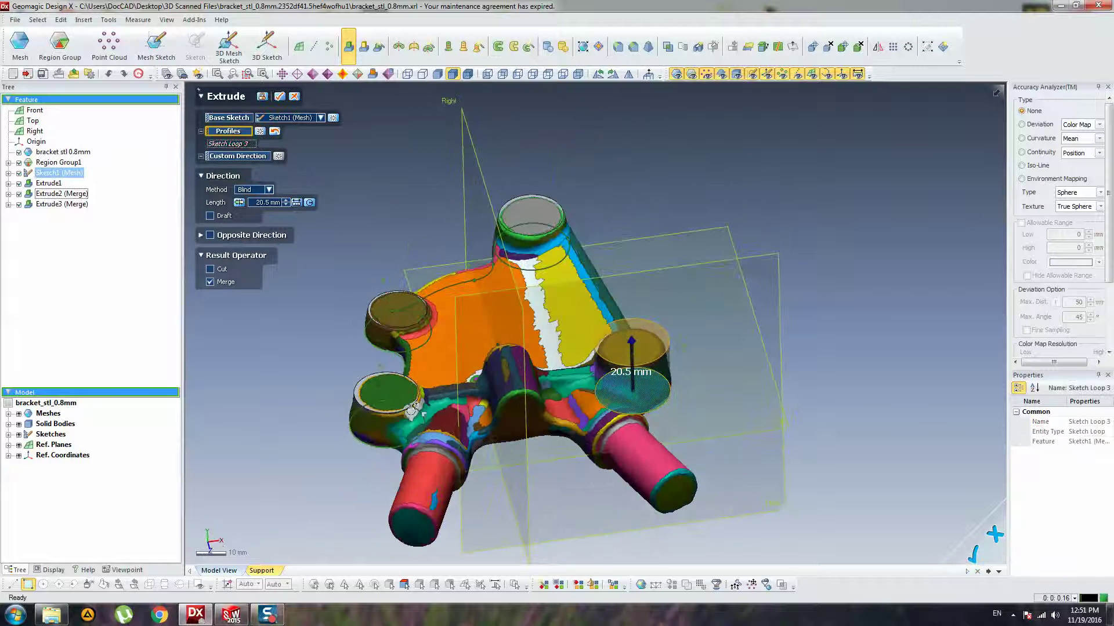
{"action": "left_click", "coordinate": [253, 190]}
{"action": "left_click", "coordinate": [255, 230]}
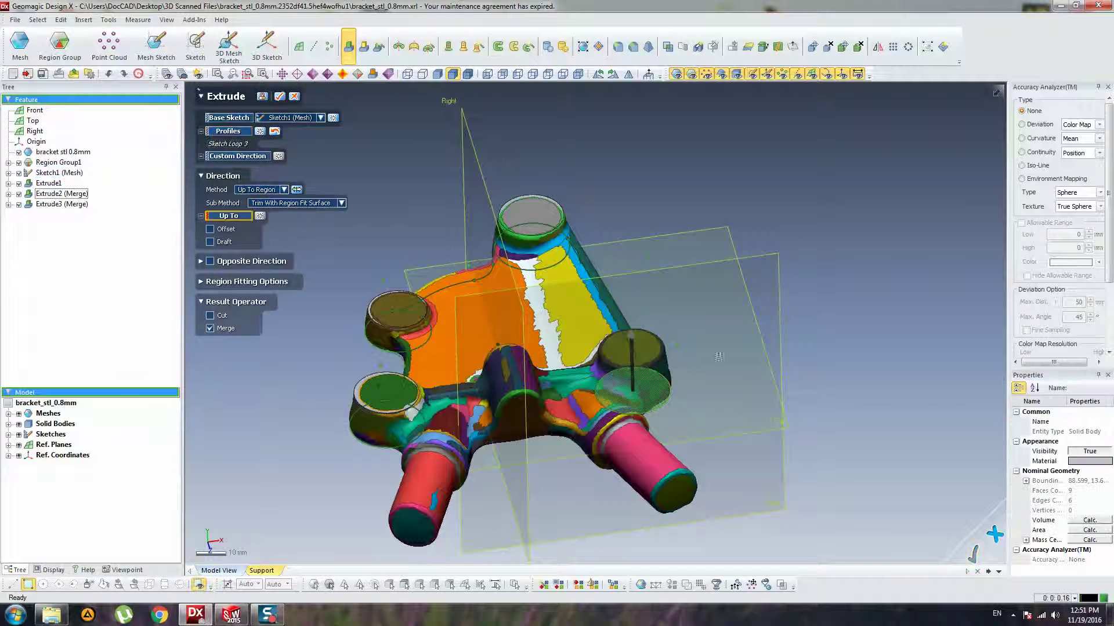
{"action": "left_click", "coordinate": [654, 347]}
{"action": "right_click_drag", "start_coordinate": [654, 347], "coordinate": [700, 273]}
{"action": "scroll", "coordinate": [677, 316], "scroll_direction": "up", "scroll_amount": 5}
{"action": "right_click_drag", "start_coordinate": [677, 316], "coordinate": [415, 286], "text": "ctrl"}
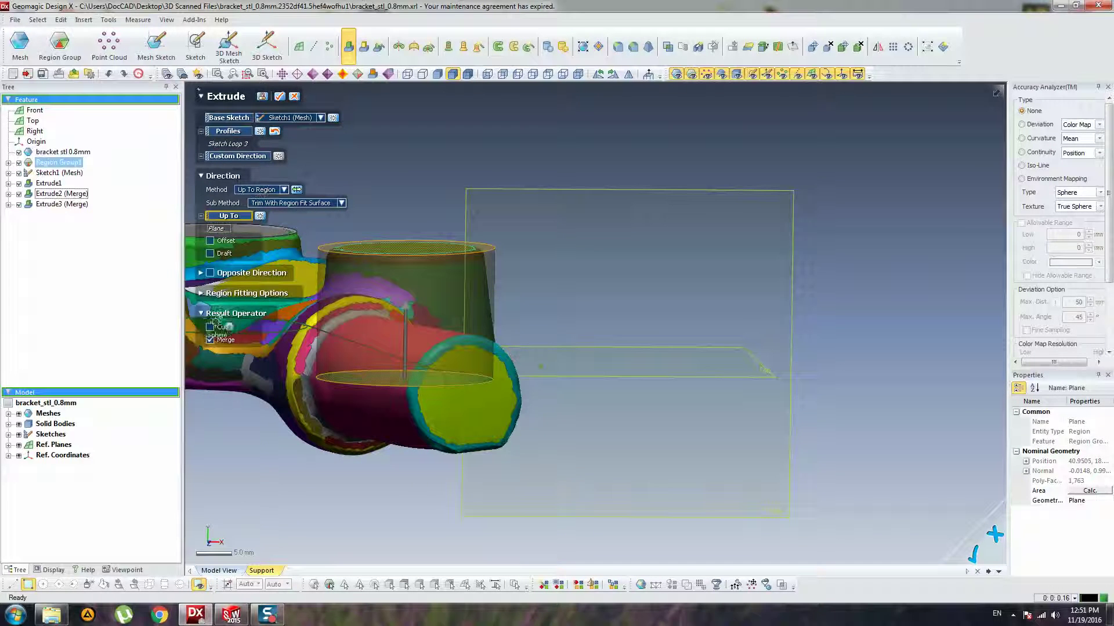
{"action": "left_click", "coordinate": [209, 254]}
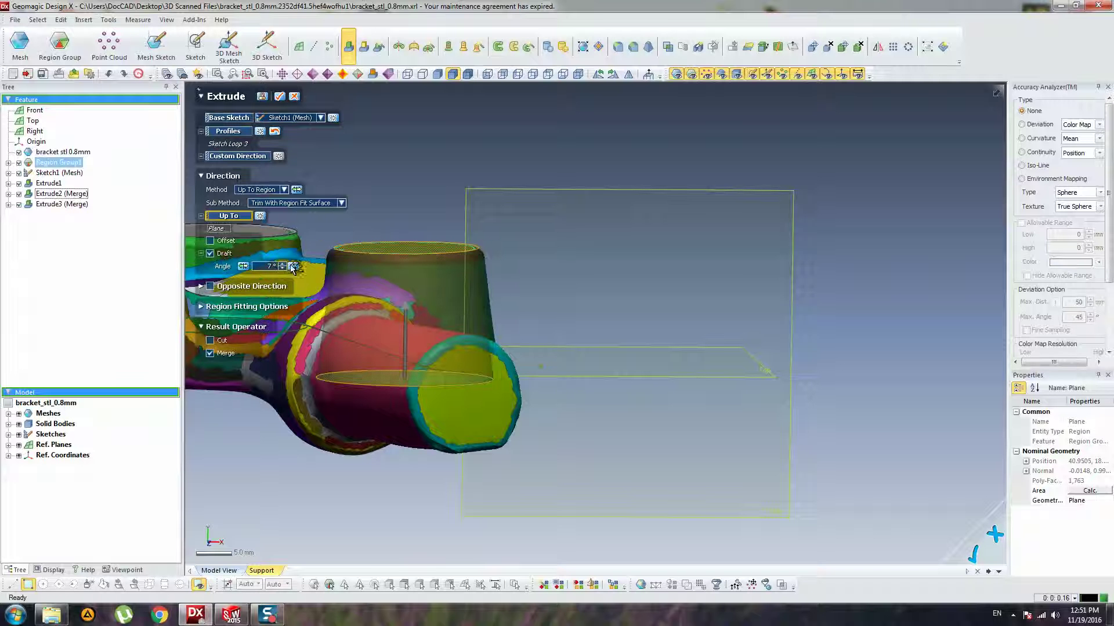
{"action": "key", "text": "Return"}
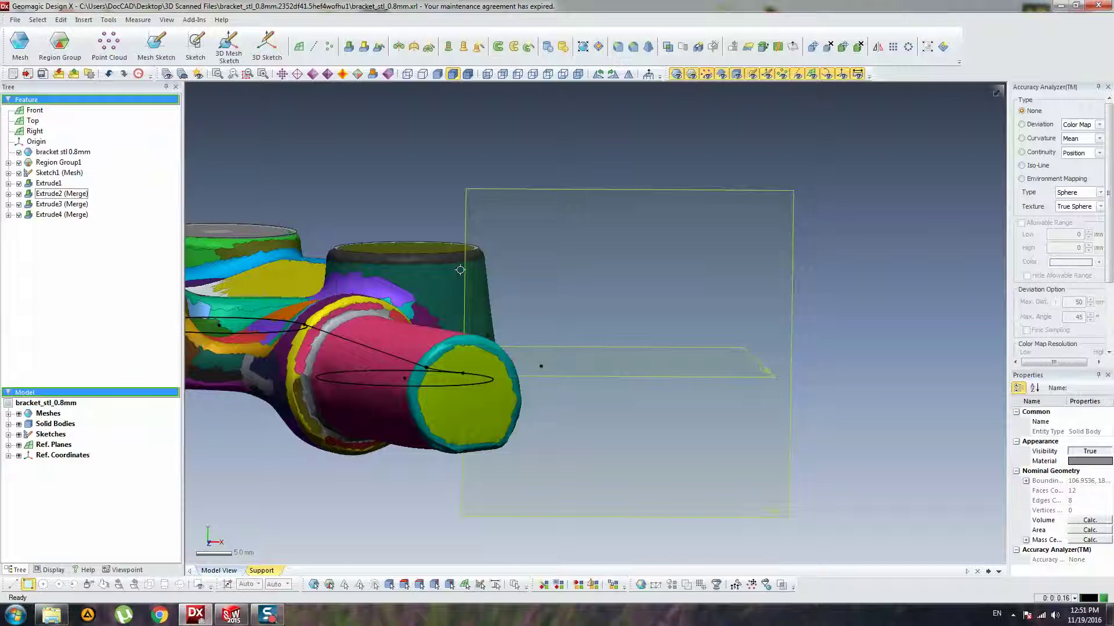
- Edit the last boss extrusion near the pink shaft and set its draft angle to 5°
{"action": "right_click_drag", "start_coordinate": [460, 270], "coordinate": [394, 254]}
{"action": "double_click", "coordinate": [425, 337]}
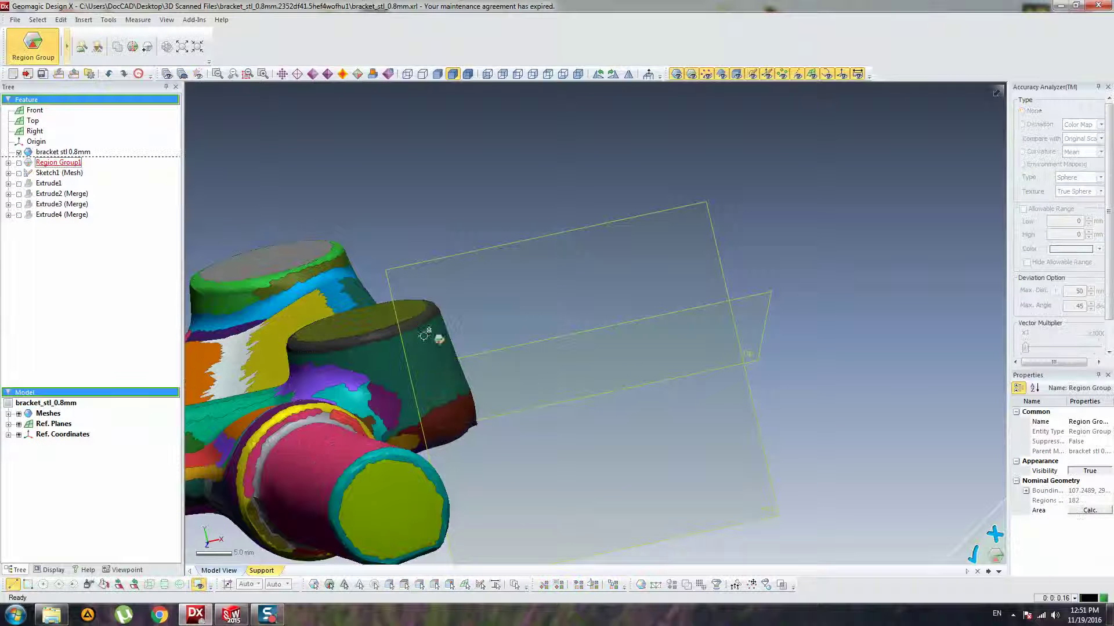
{"action": "left_click", "coordinate": [973, 552]}
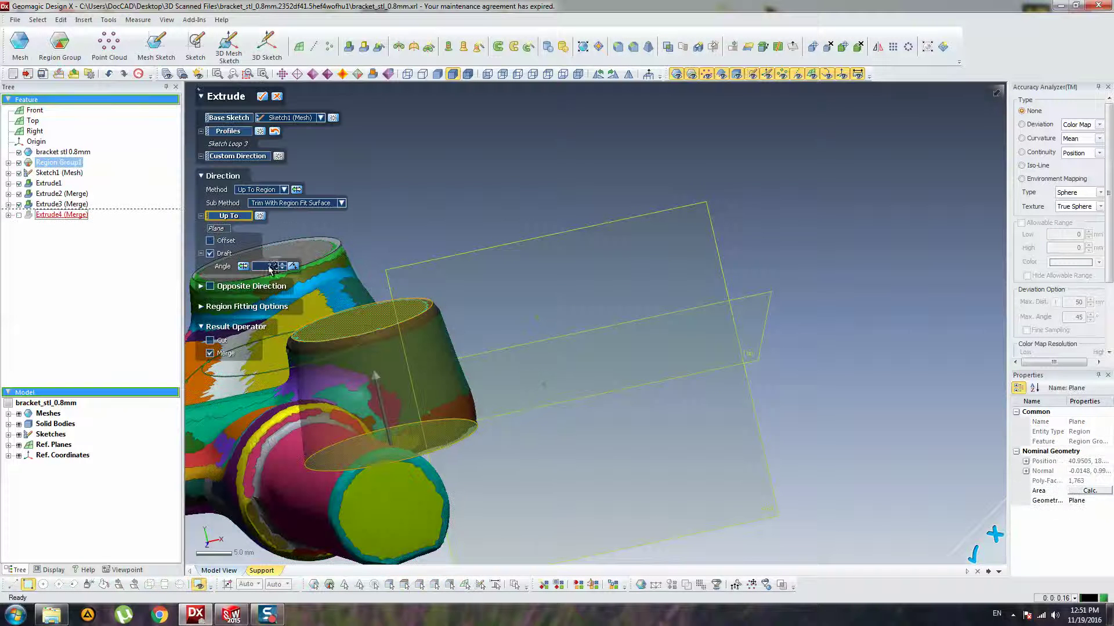
{"action": "key", "text": "Return"}
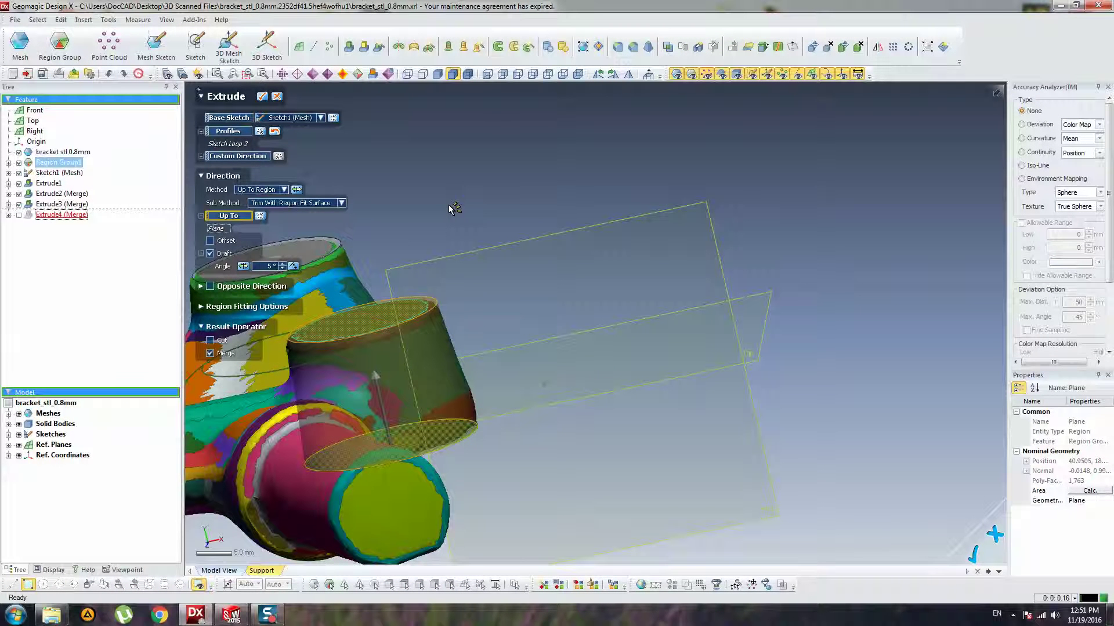
{"action": "key", "text": "Return"}
{"action": "mouse_move", "coordinate": [450, 228]}
{"action": "right_mouse_down"}
{"action": "mouse_move", "coordinate": [552, 323]}
{"action": "mouse_move", "coordinate": [549, 311]}
{"action": "mouse_move", "coordinate": [647, 366]}
{"action": "mouse_move", "coordinate": [522, 325]}
{"action": "mouse_move", "coordinate": [319, 203]}
{"action": "right_mouse_up"}
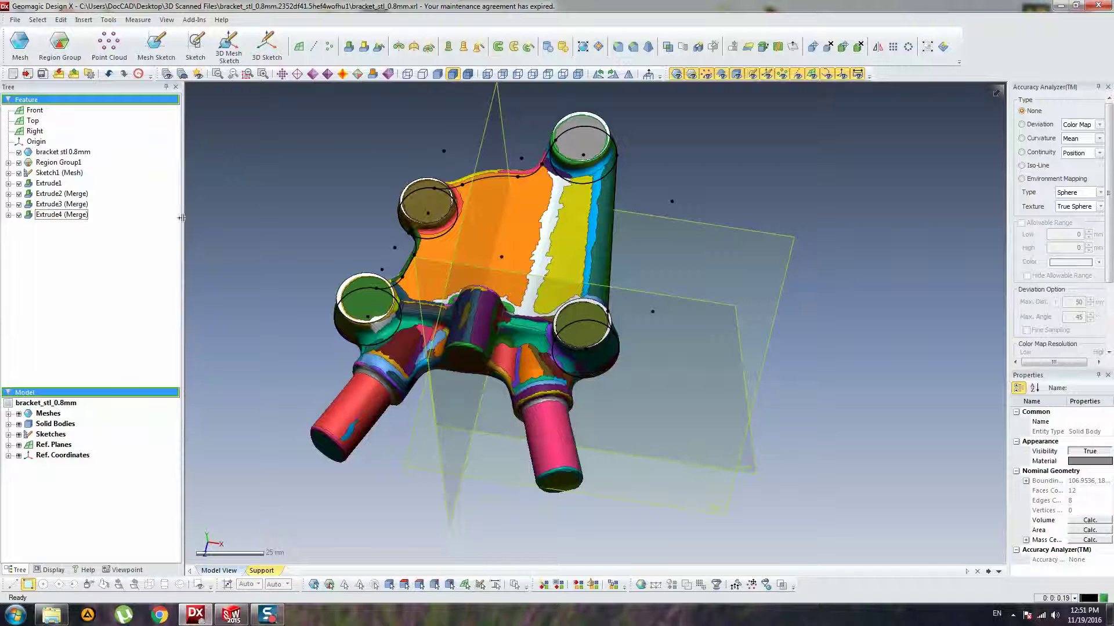
- Suppress the region group and hide the meshes
{"action": "right_click", "coordinate": [40, 164]}
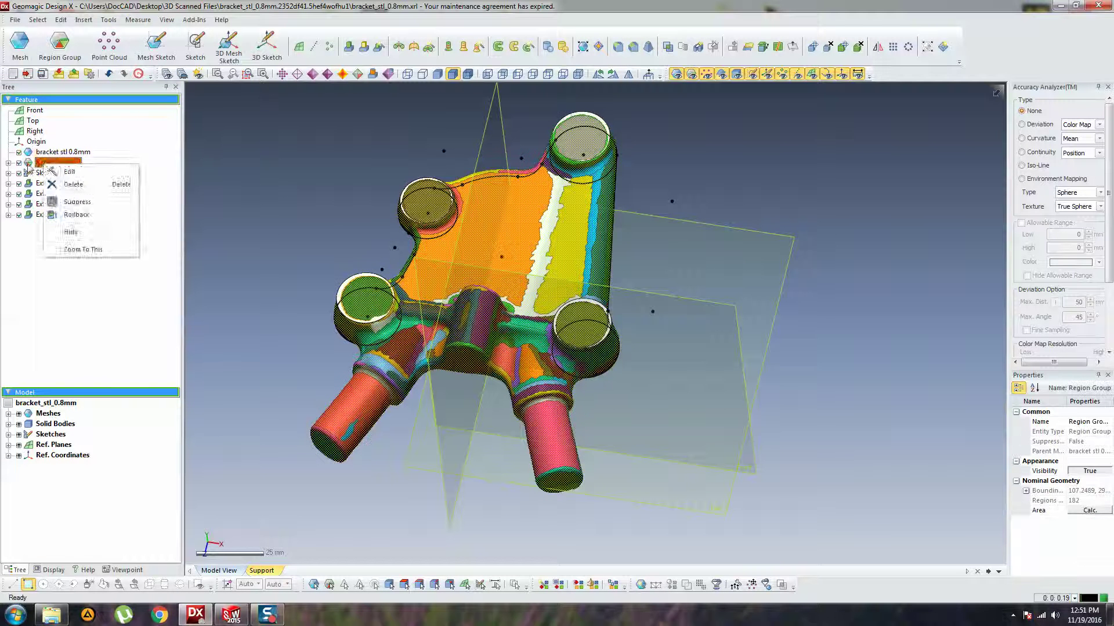
{"action": "left_click", "coordinate": [10, 163]}
{"action": "left_click", "coordinate": [18, 165]}
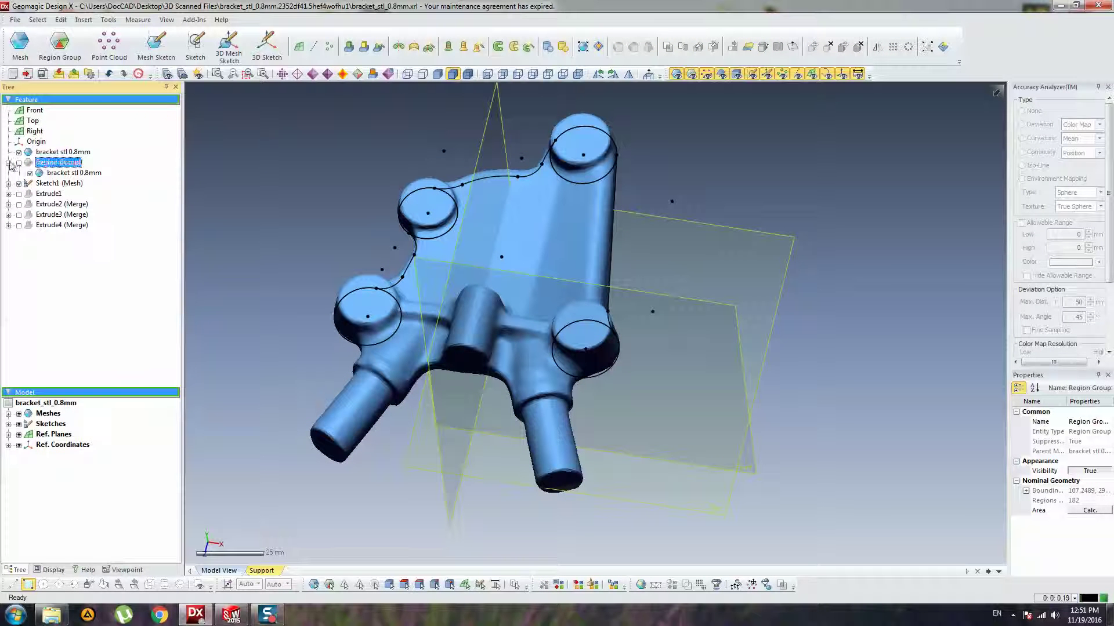
{"action": "left_click", "coordinate": [9, 164]}
{"action": "left_click", "coordinate": [19, 413]}
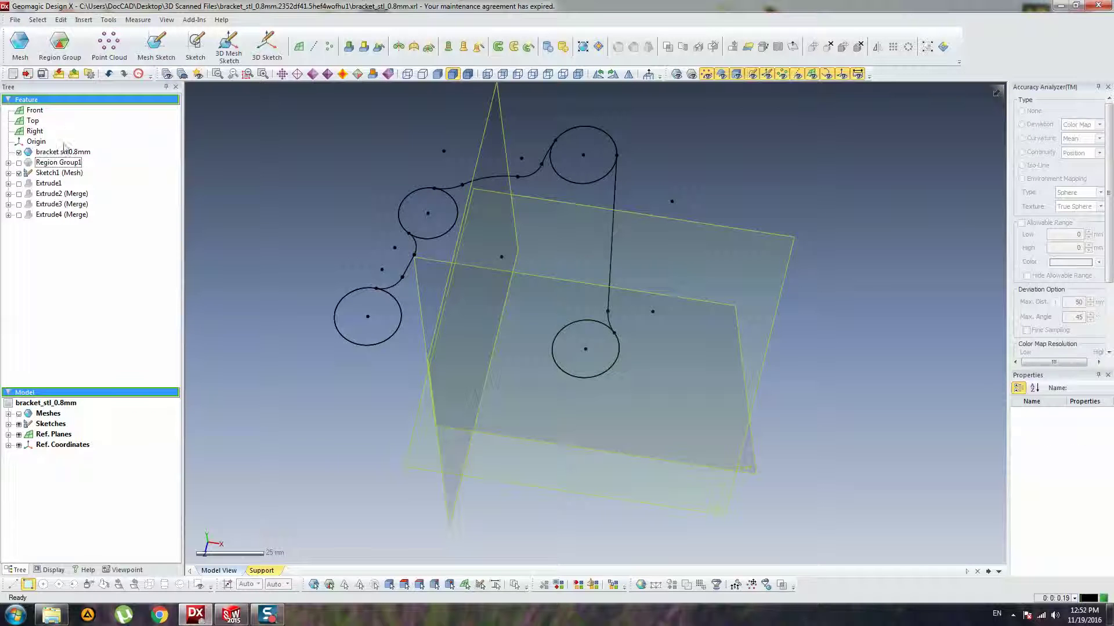
- Unsuppress the four boss extrusions together with the region group they depend on
{"action": "left_click", "coordinate": [49, 183]}
{"action": "left_click", "coordinate": [44, 215], "text": "shift"}
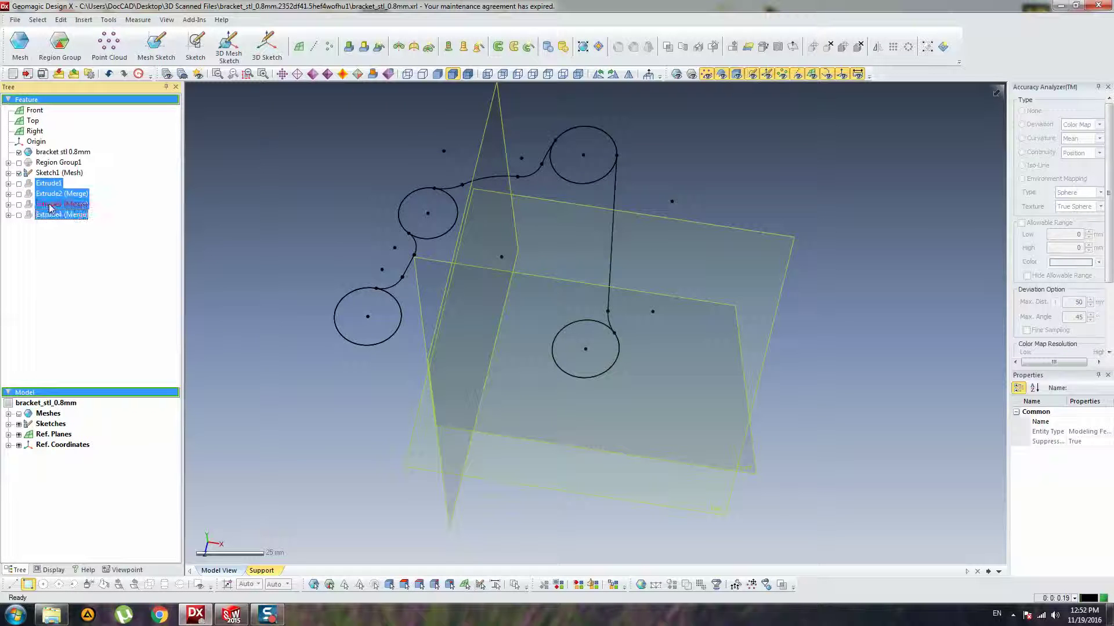
{"action": "right_click", "coordinate": [50, 208]}
{"action": "left_click", "coordinate": [58, 229]}
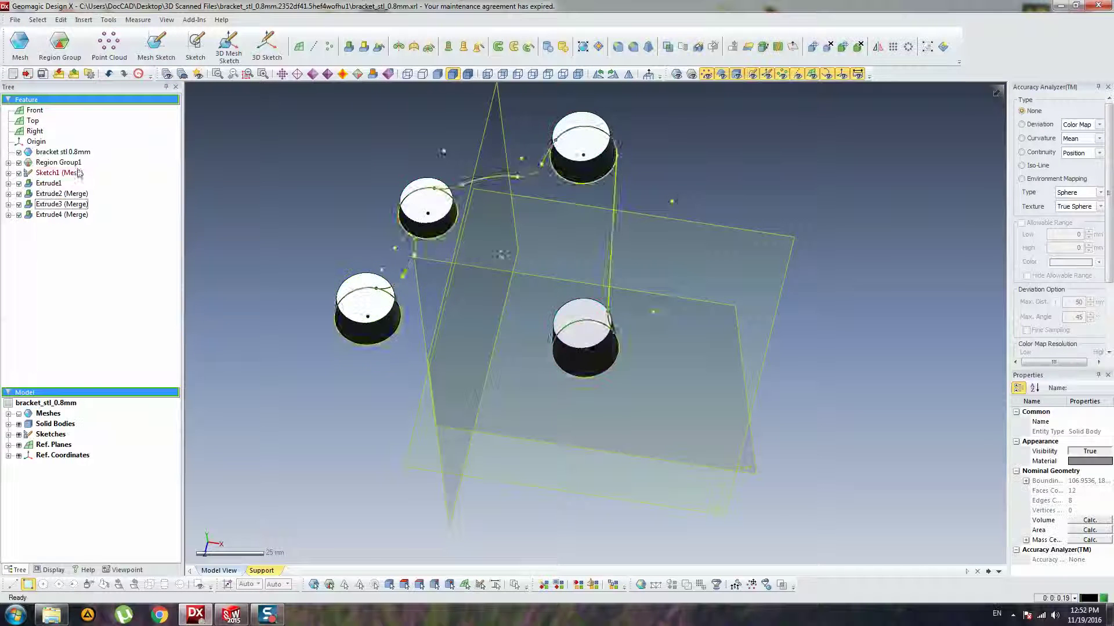
- Hide the region group and view the four drafted bosses without the scan
{"action": "left_click", "coordinate": [69, 163]}
{"action": "right_click", "coordinate": [61, 163]}
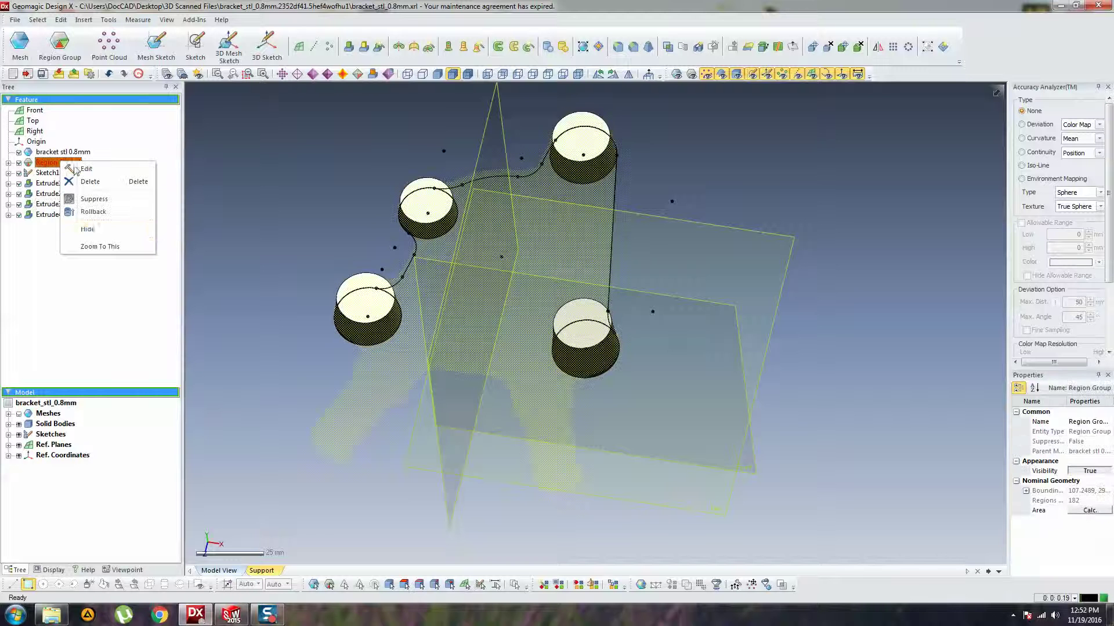
{"action": "left_click", "coordinate": [98, 230]}
{"action": "left_click", "coordinate": [312, 137]}
{"action": "right_click_drag", "start_coordinate": [609, 348], "coordinate": [513, 310]}
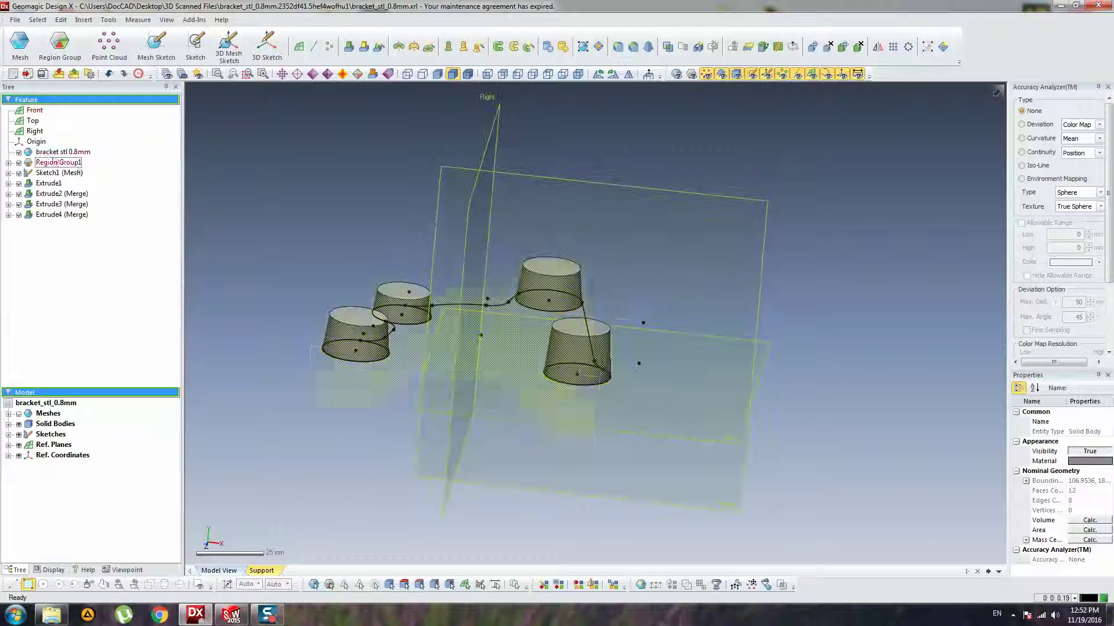
- Show the meshes and the region group again
{"action": "left_click", "coordinate": [19, 414]}
{"action": "right_click_drag", "start_coordinate": [325, 302], "coordinate": [395, 377]}
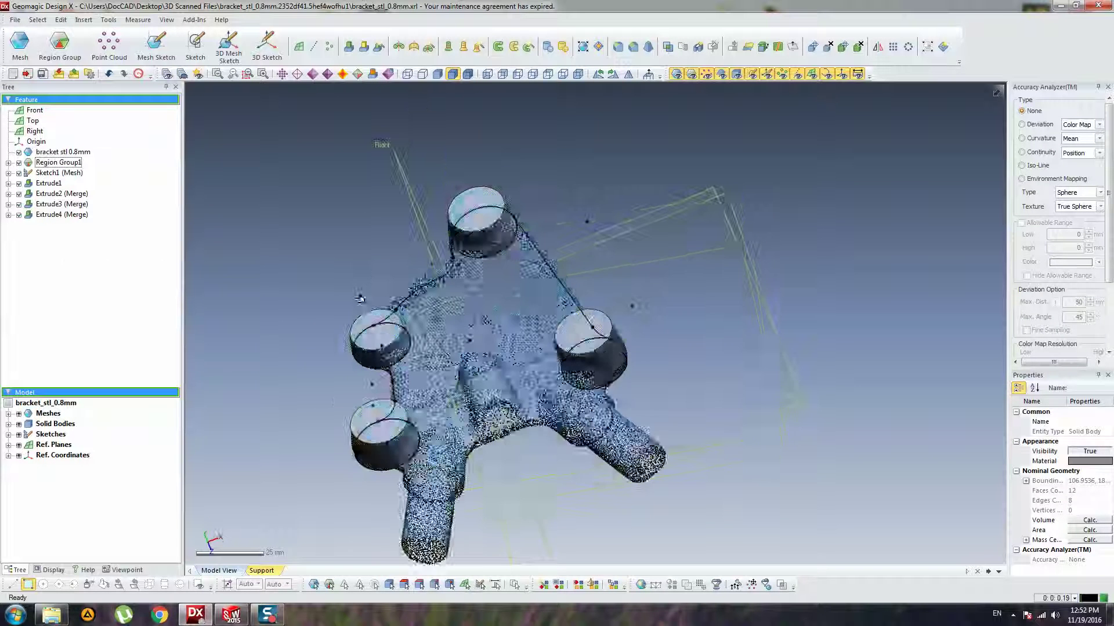
{"action": "right_click", "coordinate": [65, 163]}
{"action": "left_click", "coordinate": [98, 233]}
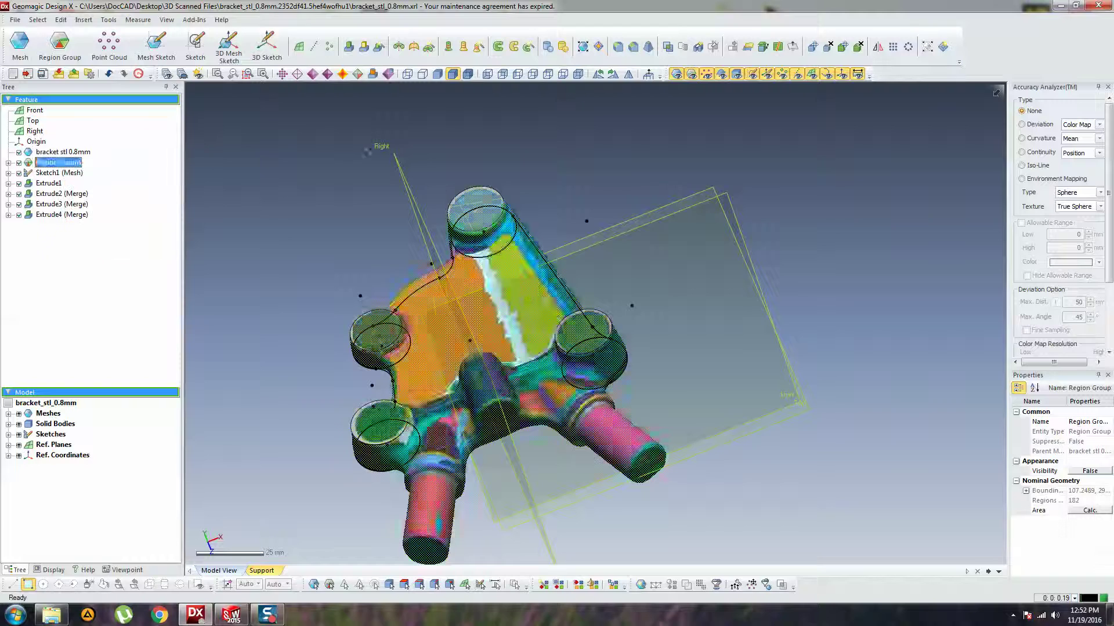
- Start a Mesh Sketch with the Front plane as its base plane
{"action": "right_click_drag", "start_coordinate": [554, 354], "coordinate": [598, 223]}
{"action": "scroll", "coordinate": [496, 391], "scroll_direction": "up", "scroll_amount": 4}
{"action": "right_click_drag", "start_coordinate": [377, 390], "coordinate": [326, 331]}
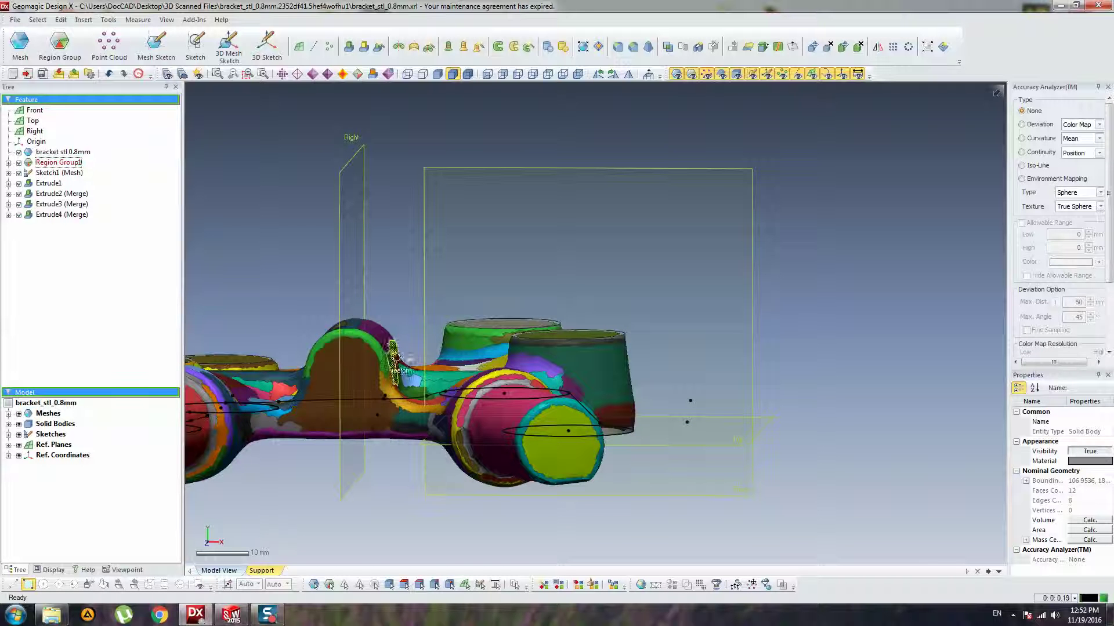
{"action": "scroll", "coordinate": [406, 358], "scroll_direction": "up", "scroll_amount": 2}
{"action": "scroll", "coordinate": [453, 355], "scroll_direction": "down", "scroll_amount": 5}
{"action": "right_click_drag", "start_coordinate": [452, 355], "coordinate": [467, 406]}
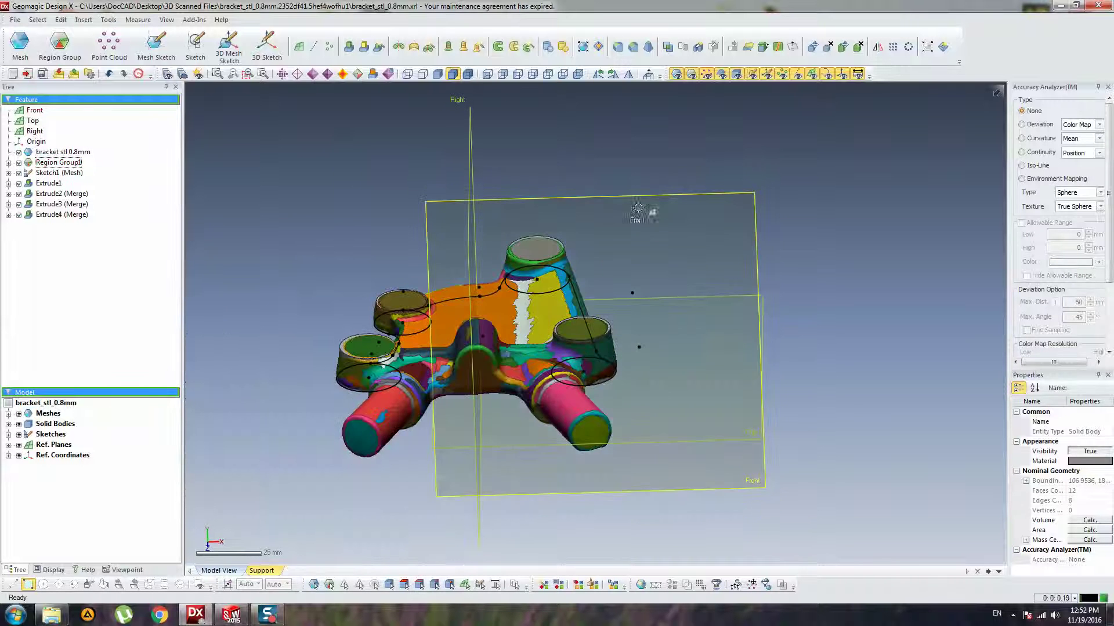
{"action": "right_click_drag", "start_coordinate": [637, 208], "coordinate": [632, 261]}
{"action": "left_click", "coordinate": [714, 255]}
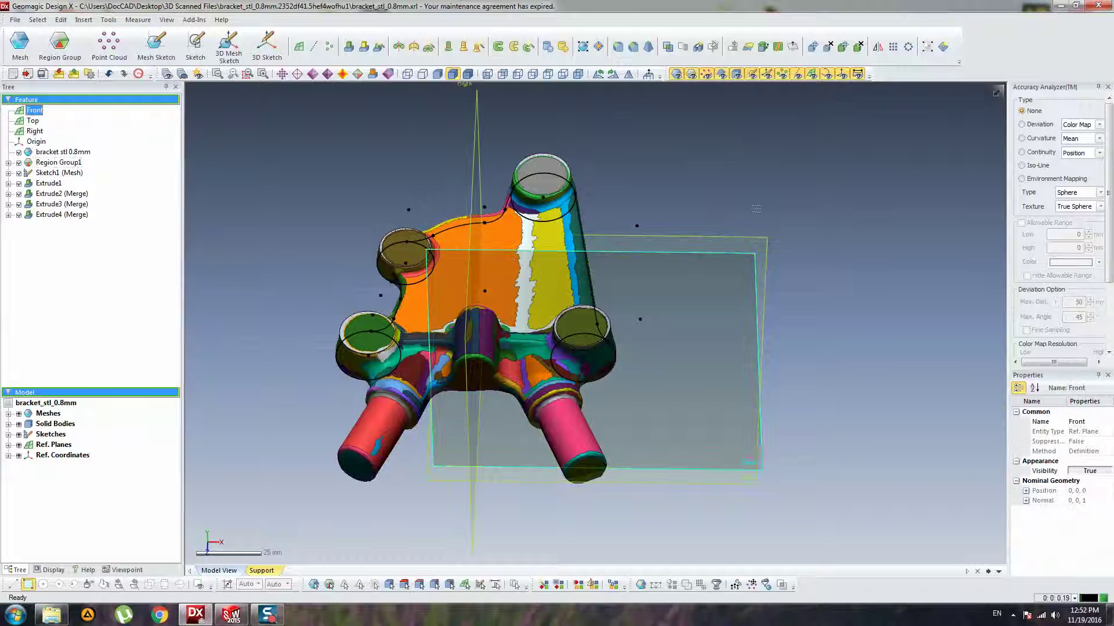
{"action": "left_click", "coordinate": [153, 43]}
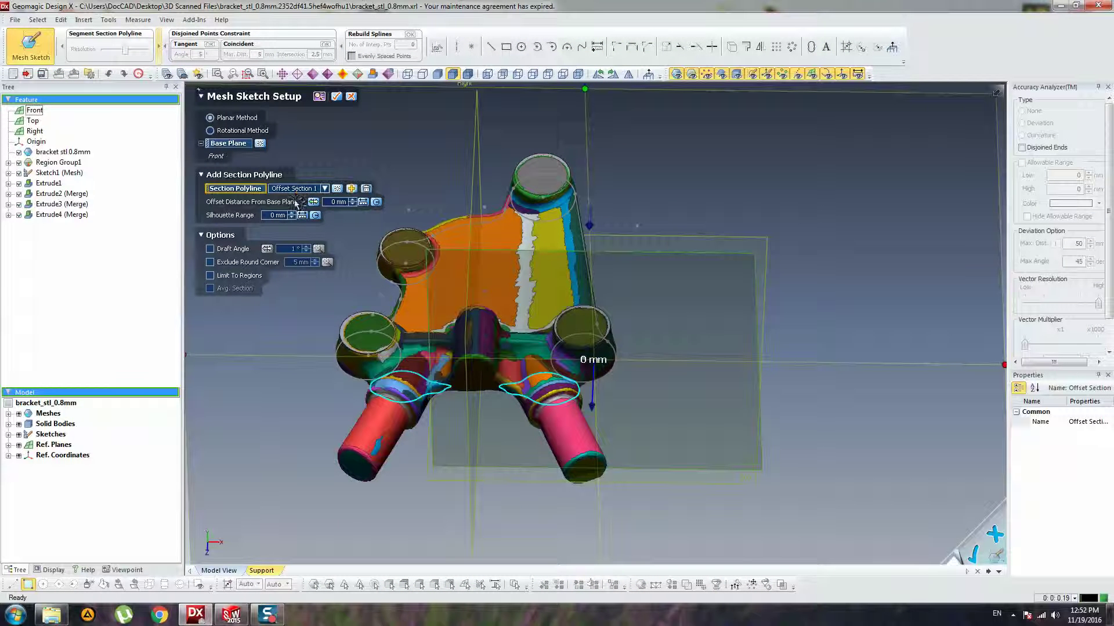
- Try silhouette ranges of 10 mm and 5 mm for the section polyline at the Front plane
{"action": "type", "text": "10"}
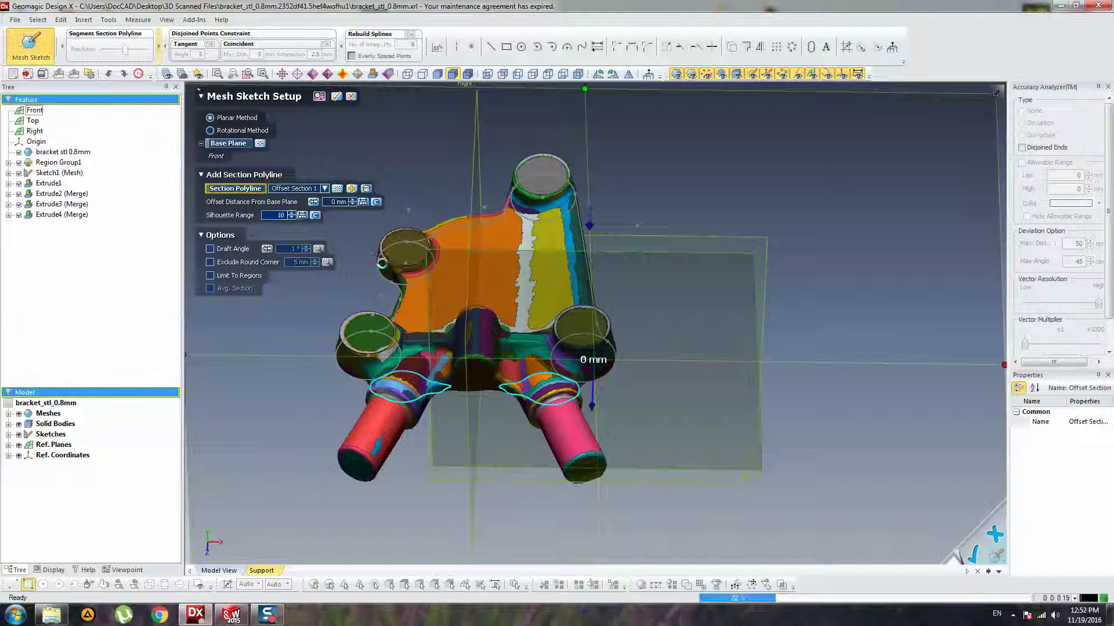
{"action": "key", "text": "Return"}
{"action": "right_click_drag", "start_coordinate": [549, 350], "coordinate": [596, 272]}
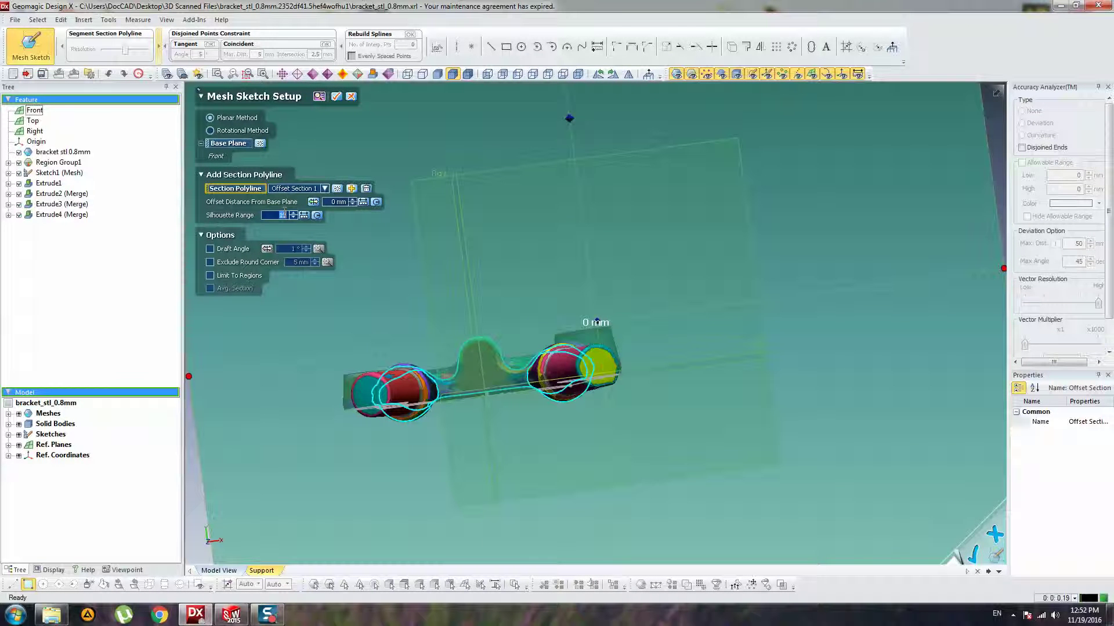
{"action": "key", "text": "Return"}
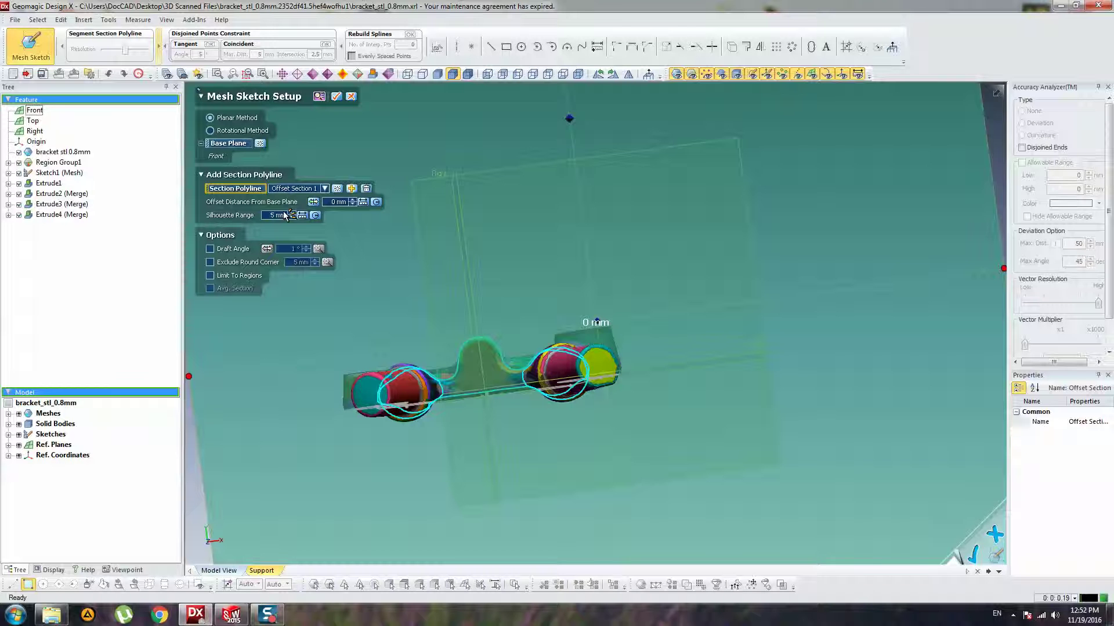
- Check the section polyline around the central hump in front view and try silhouette ranges of 1 mm and 2 mm
{"action": "scroll", "coordinate": [492, 353], "scroll_direction": "up", "scroll_amount": 7}
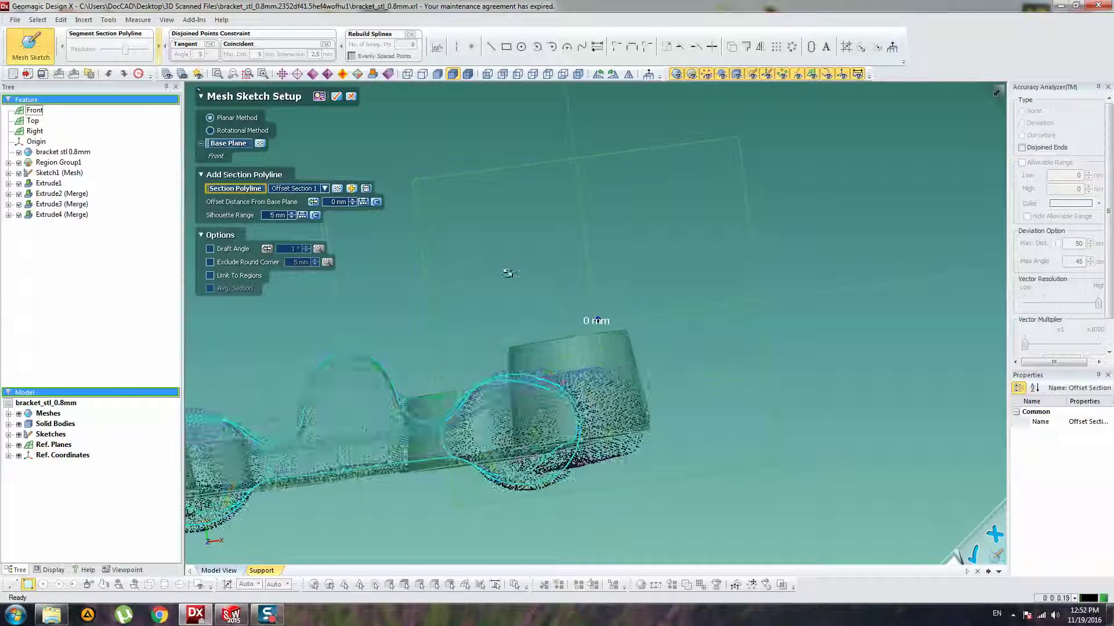
{"action": "left_click", "coordinate": [489, 74]}
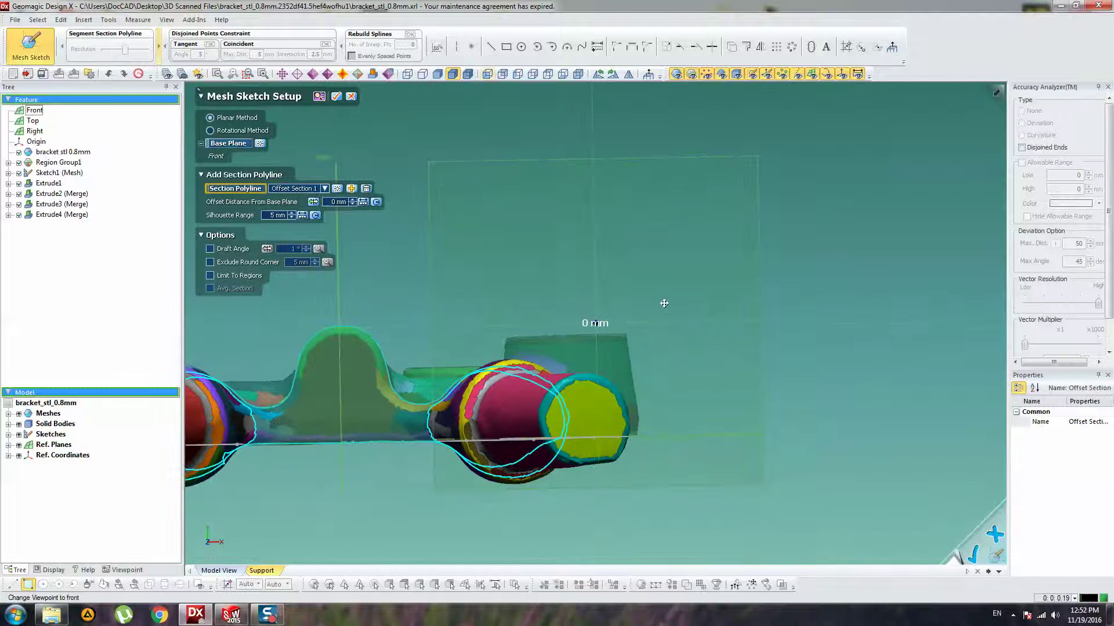
{"action": "middle_click_drag", "start_coordinate": [664, 304], "coordinate": [971, 300]}
{"action": "middle_click_drag", "start_coordinate": [807, 309], "coordinate": [600, 334]}
{"action": "scroll", "coordinate": [569, 256], "scroll_direction": "down", "scroll_amount": 4}
{"action": "scroll", "coordinate": [558, 273], "scroll_direction": "up", "scroll_amount": 7}
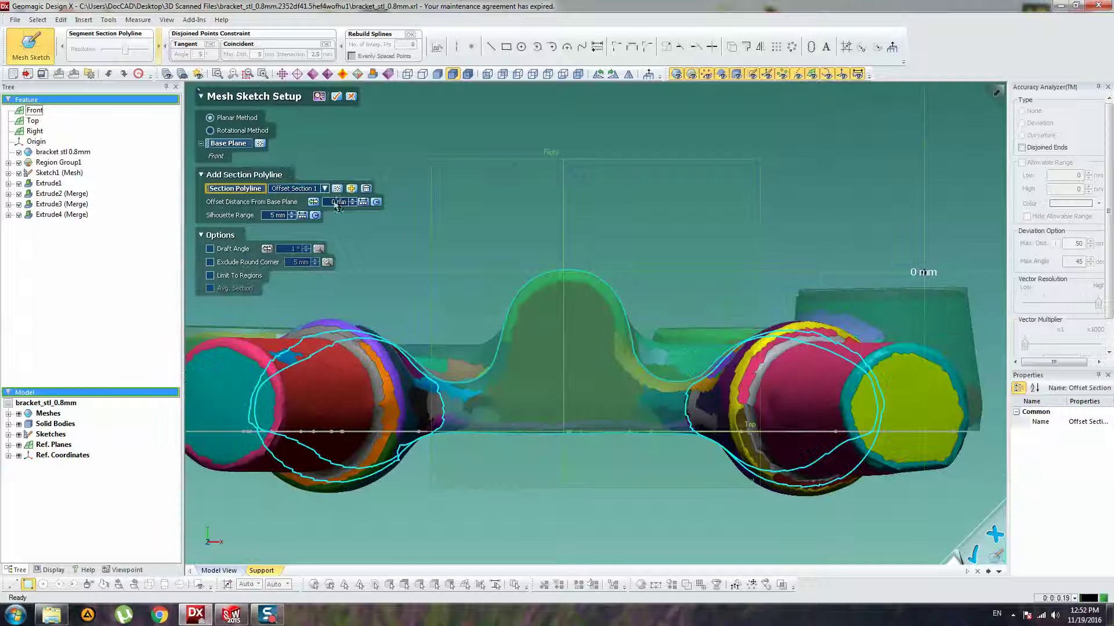
{"action": "type", "text": "1"}
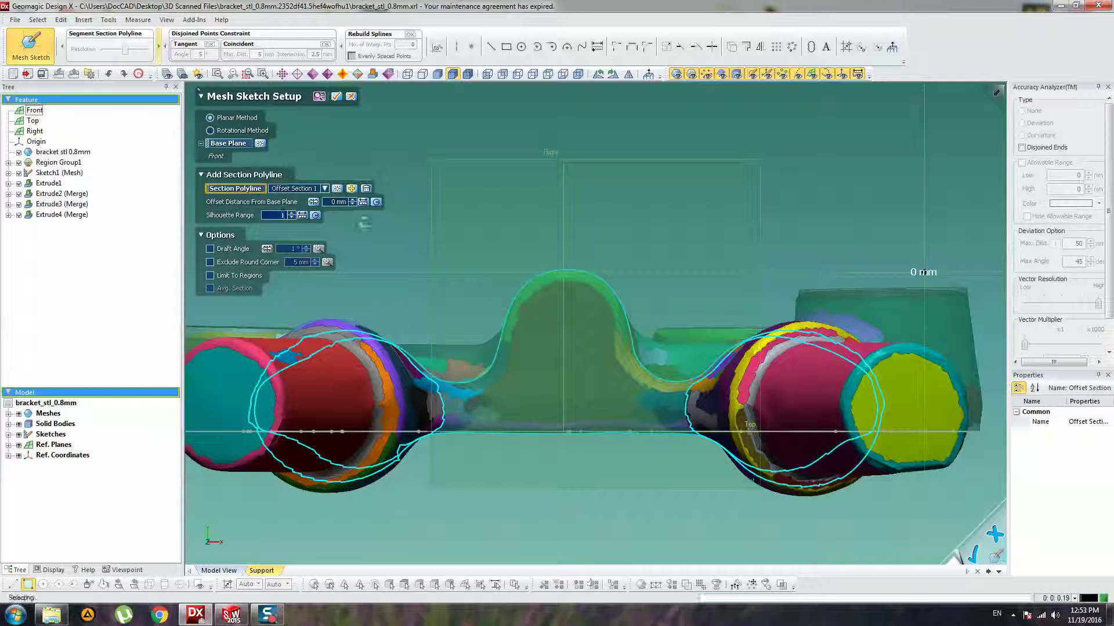
{"action": "key", "text": "Return"}
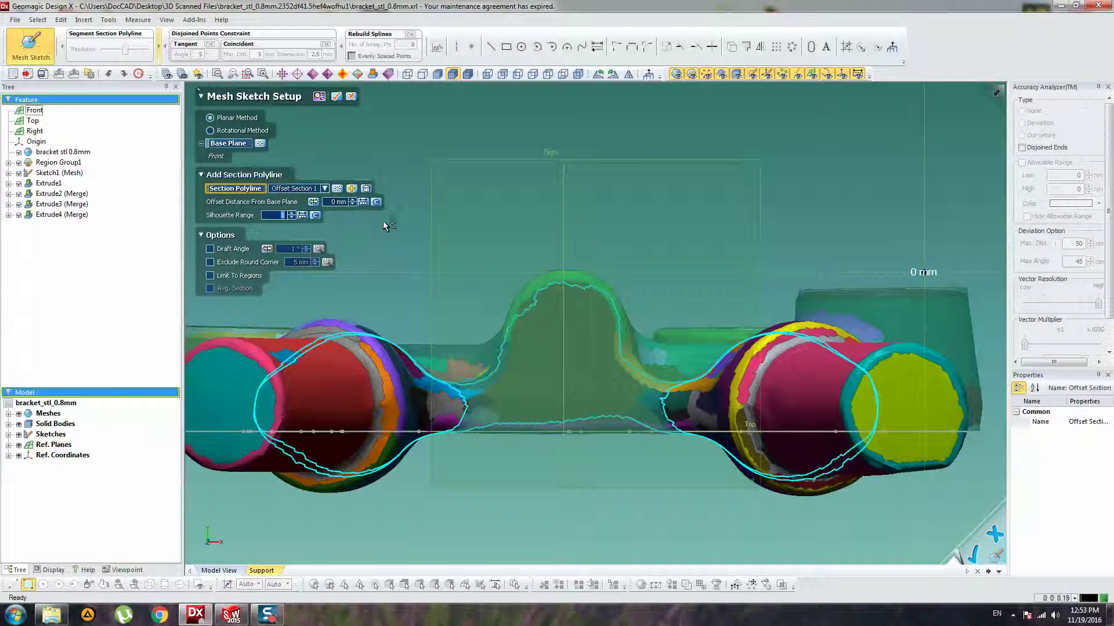
{"action": "key", "text": "Return"}
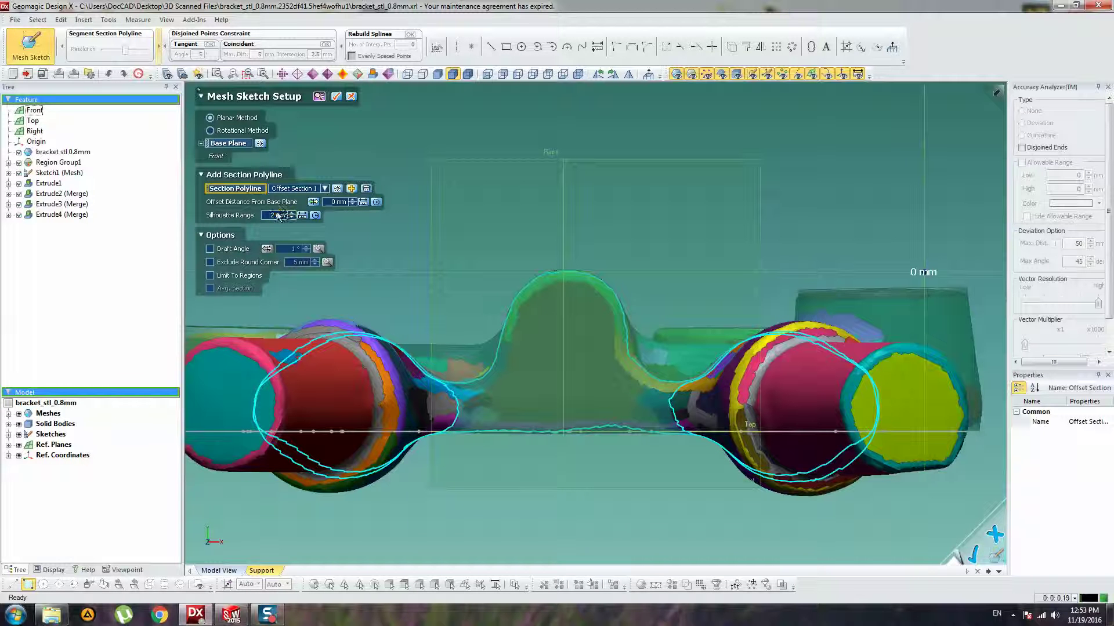
- Try a 3 mm silhouette range, adjust it further and accept the Mesh Sketch setup on the Front plane
{"action": "type", "text": "3"}
{"action": "left_click", "coordinate": [313, 216]}
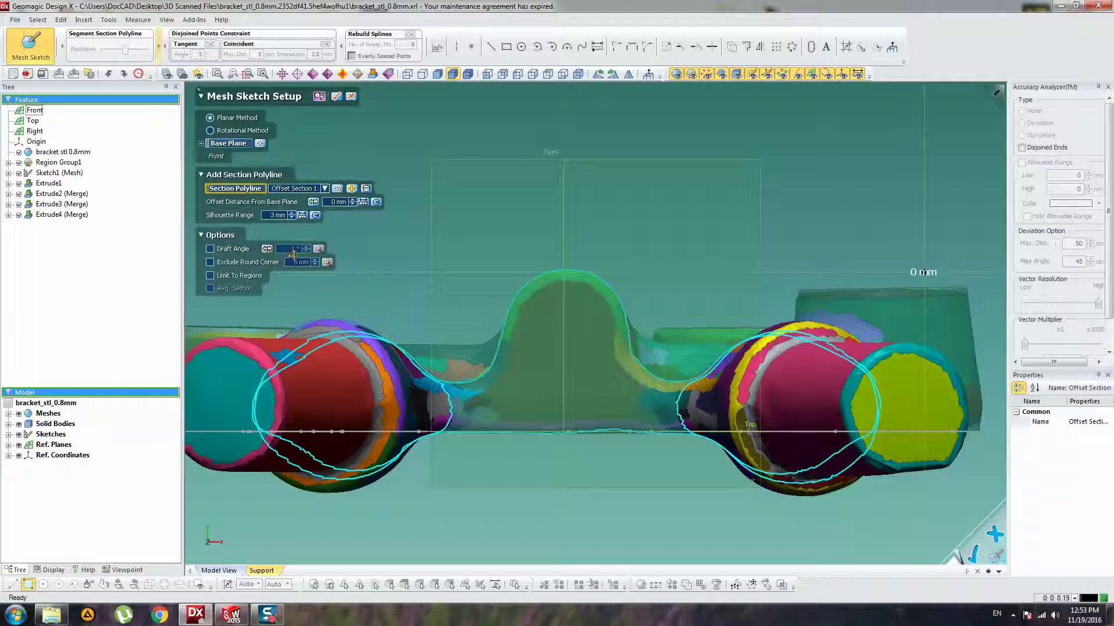
{"action": "key", "text": "Return"}
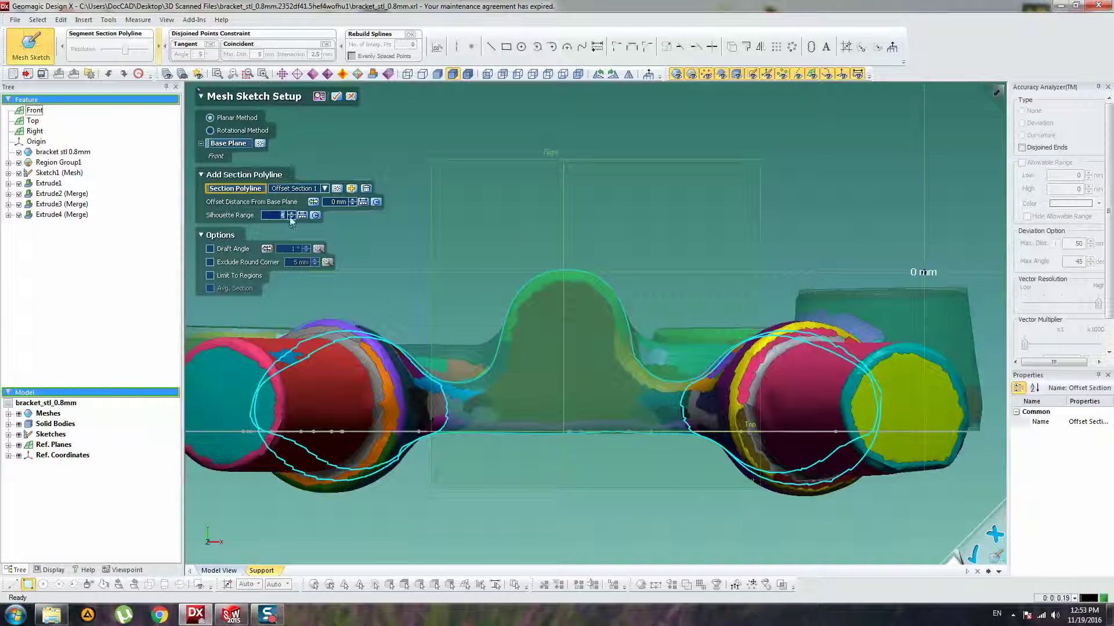
{"action": "key", "text": "Return"}
{"action": "key", "text": "Return"}
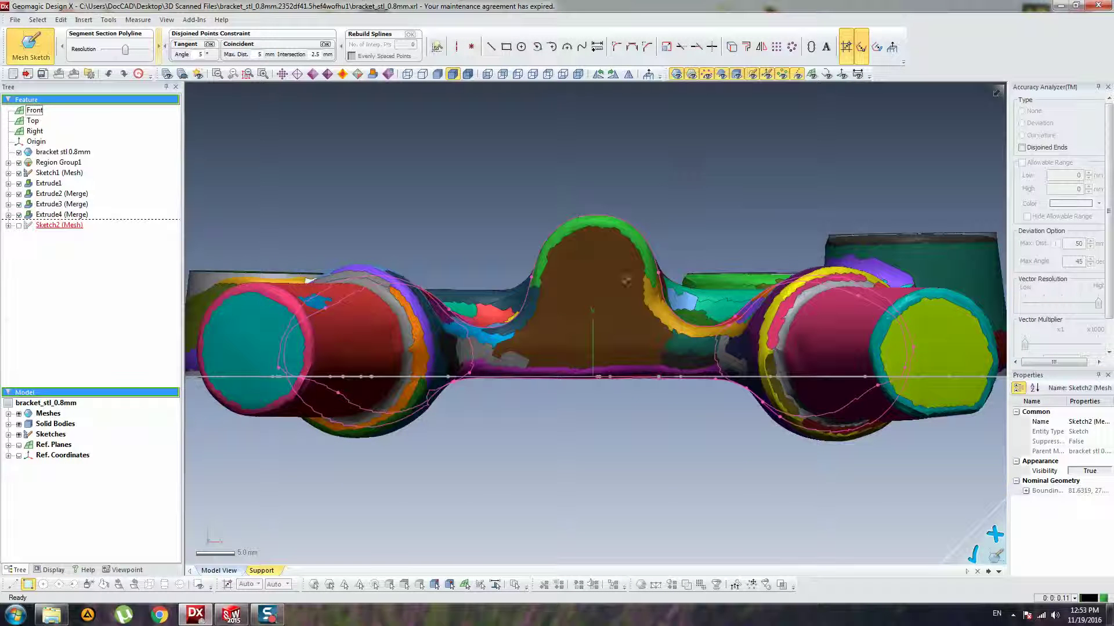
- Draw a vertical construction line about 25 mm long upward from the sketch origin through the central hump
{"action": "left_click", "coordinate": [456, 46]}
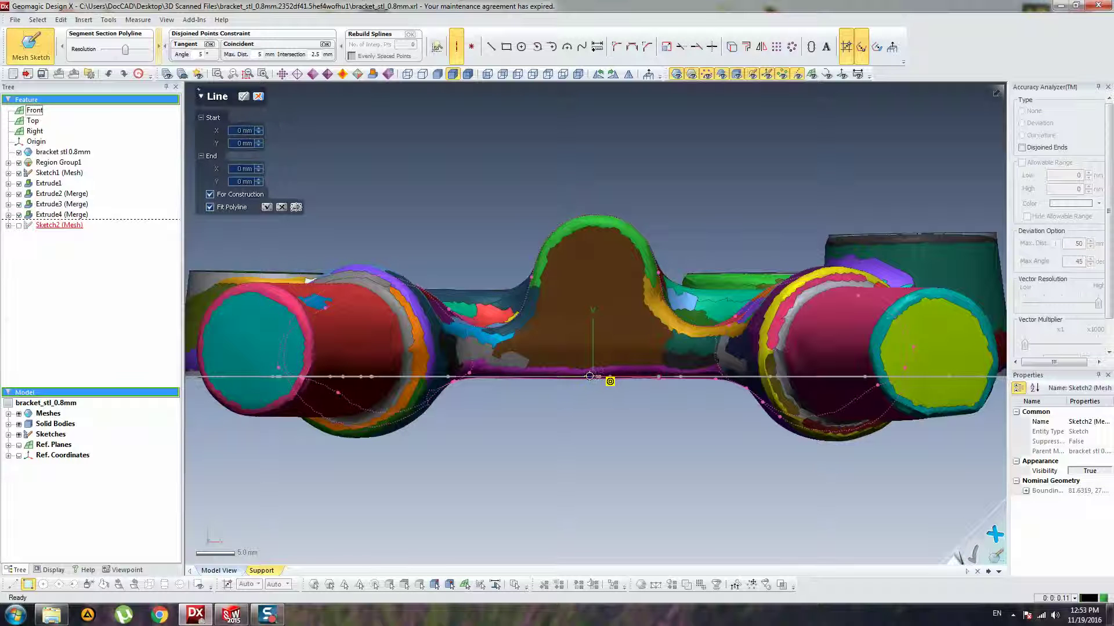
{"action": "left_click", "coordinate": [589, 376]}
{"action": "left_click", "coordinate": [591, 376]}
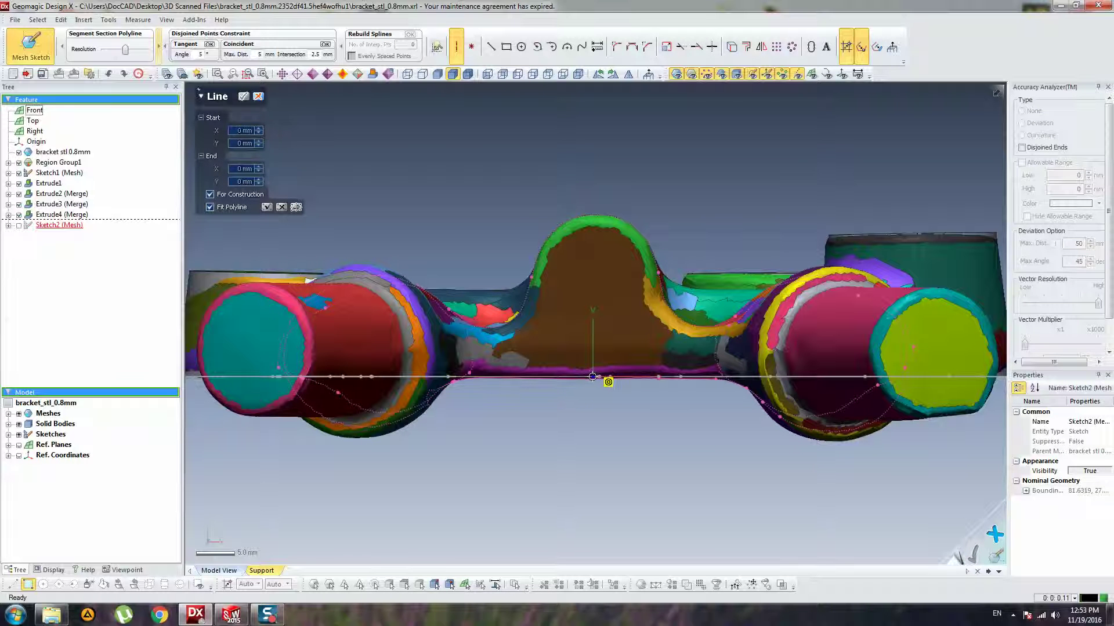
{"action": "left_click", "coordinate": [591, 179]}
{"action": "key", "text": "Escape"}
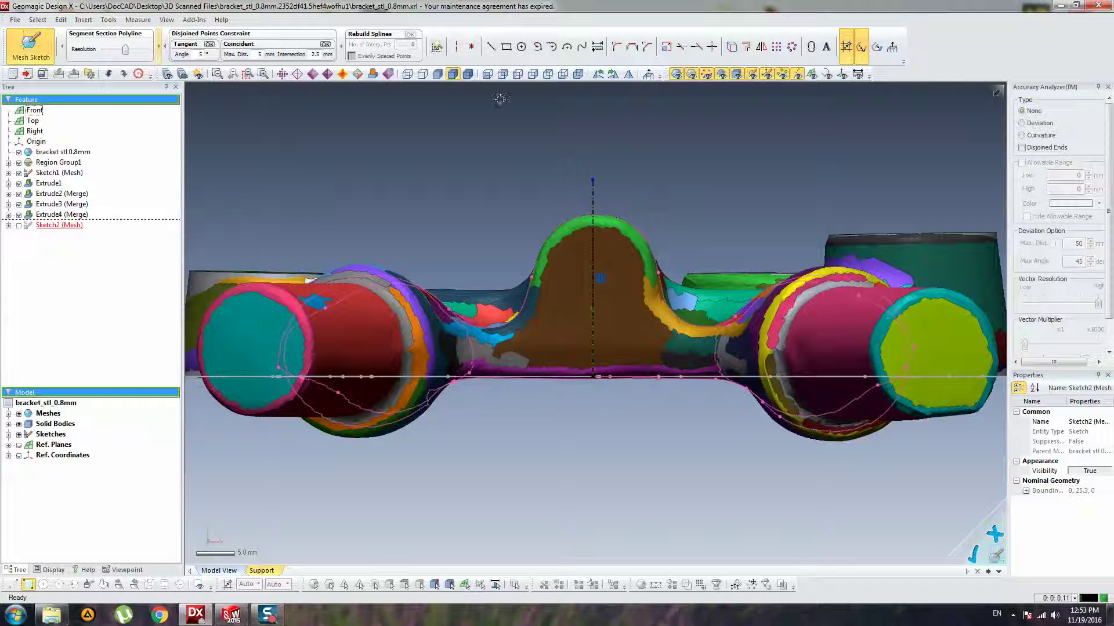
- Fit a circle of about 7.82 mm radius to the section polyline's arc at the hump's crown and fix it in place
{"action": "left_click", "coordinate": [526, 48]}
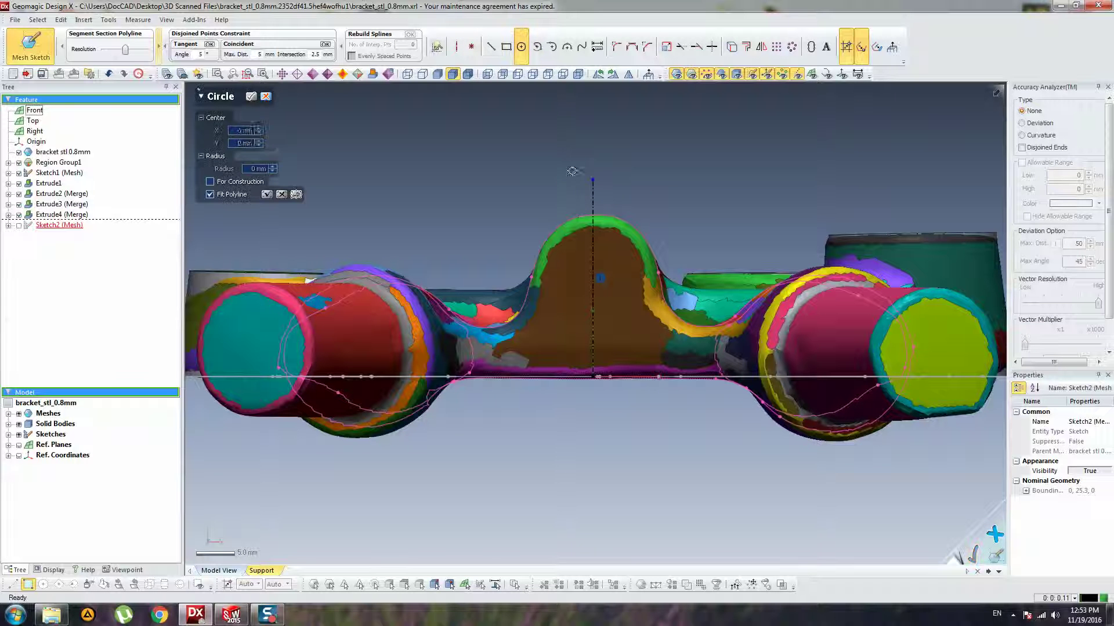
{"action": "left_click", "coordinate": [579, 214]}
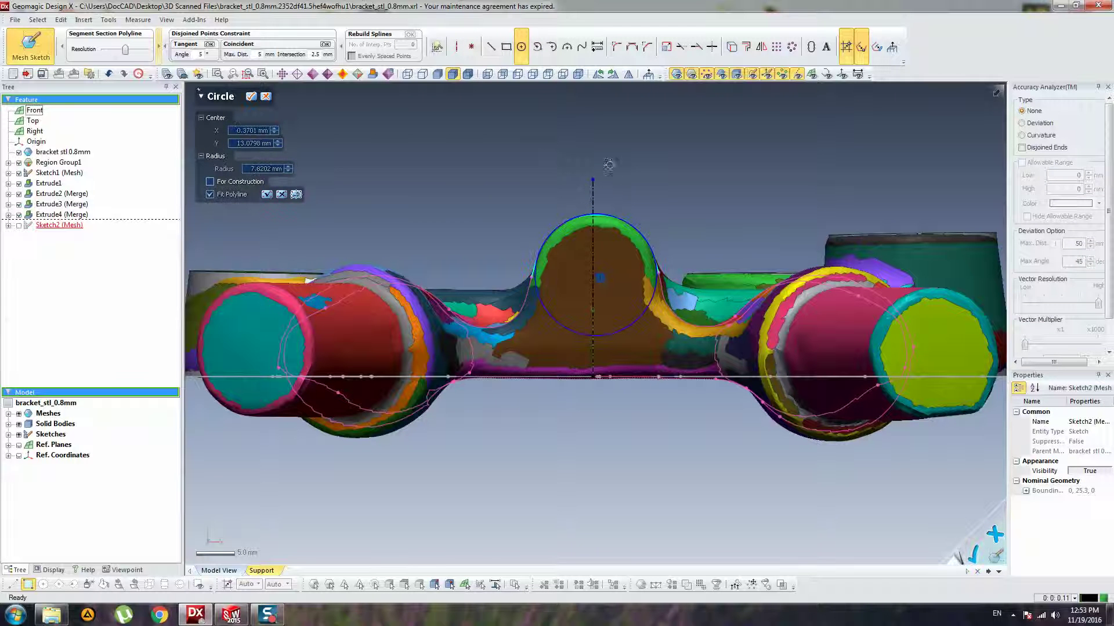
{"action": "left_click", "coordinate": [249, 96]}
{"action": "left_click", "coordinate": [570, 220]}
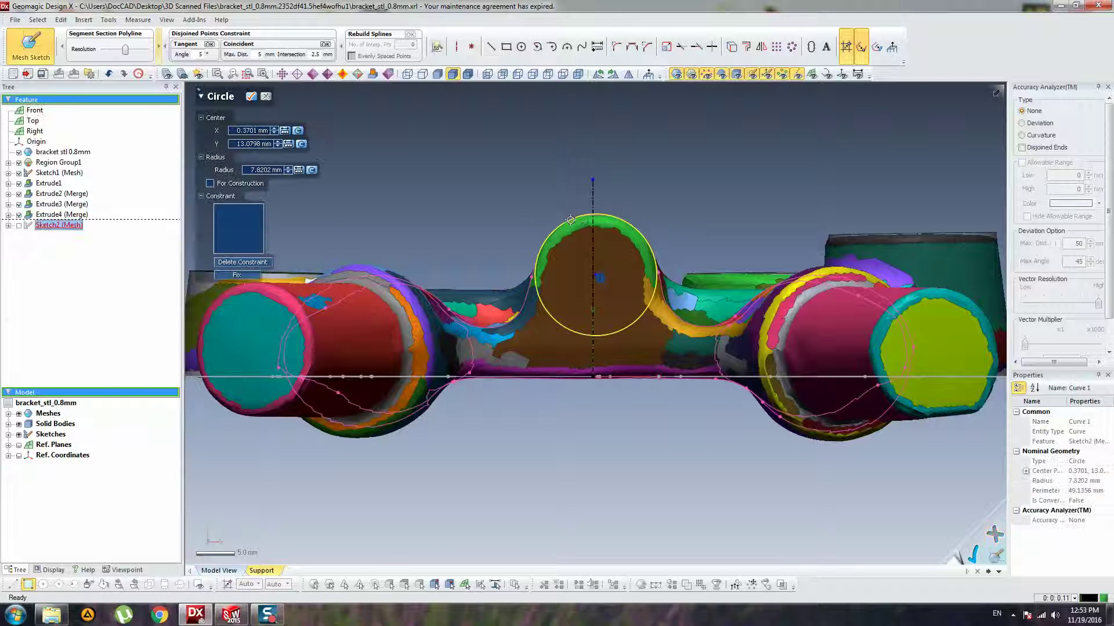
{"action": "left_click", "coordinate": [564, 202]}
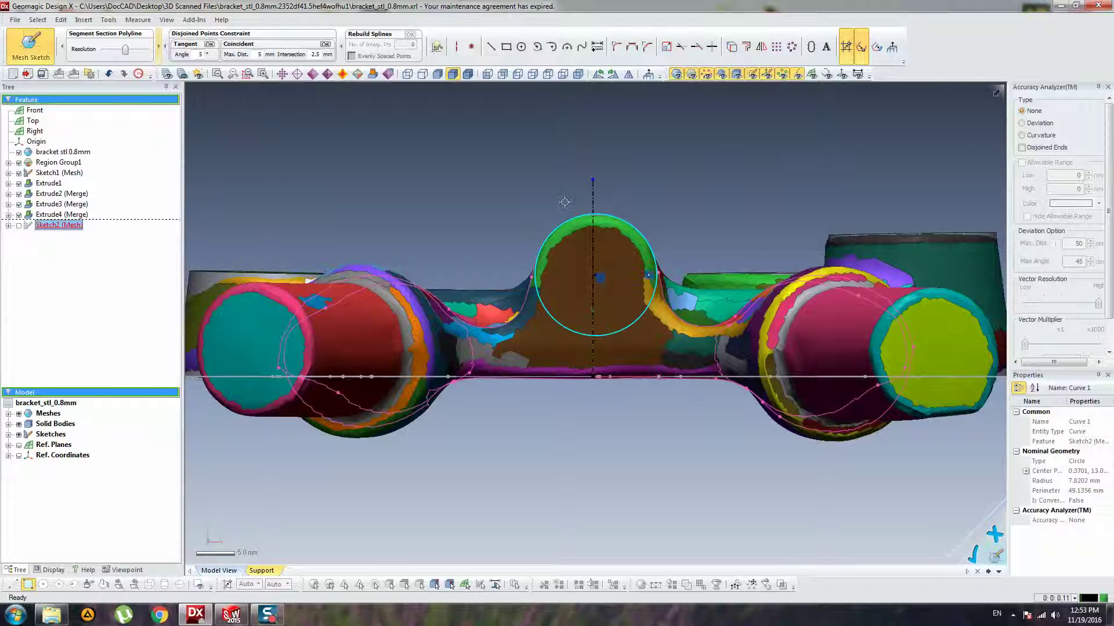
- Check the horizontal offset between the circle's centre and the vertical construction line without dimensioning it, and remove that construction line
{"action": "scroll", "coordinate": [594, 209], "scroll_direction": "up", "scroll_amount": 4}
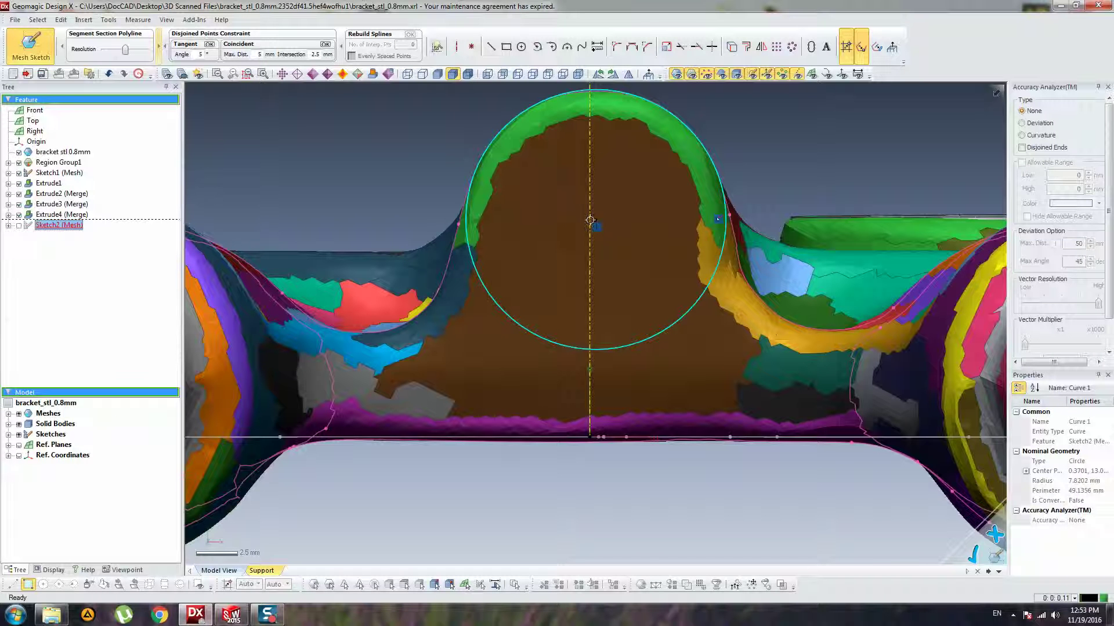
{"action": "left_click", "coordinate": [597, 46]}
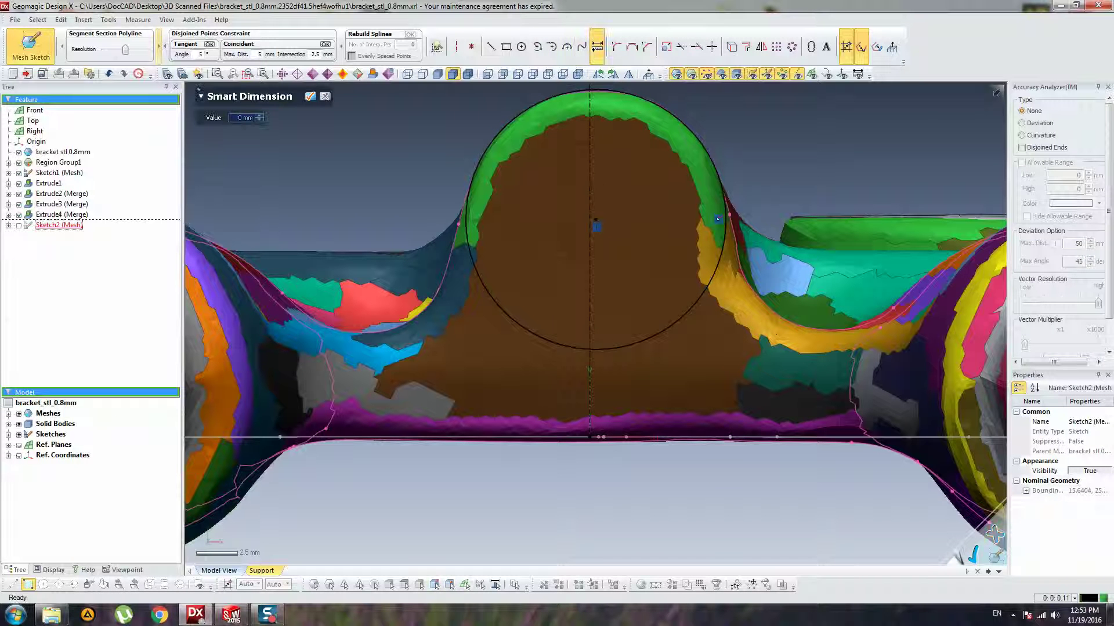
{"action": "left_click", "coordinate": [596, 219]}
{"action": "left_click", "coordinate": [590, 215]}
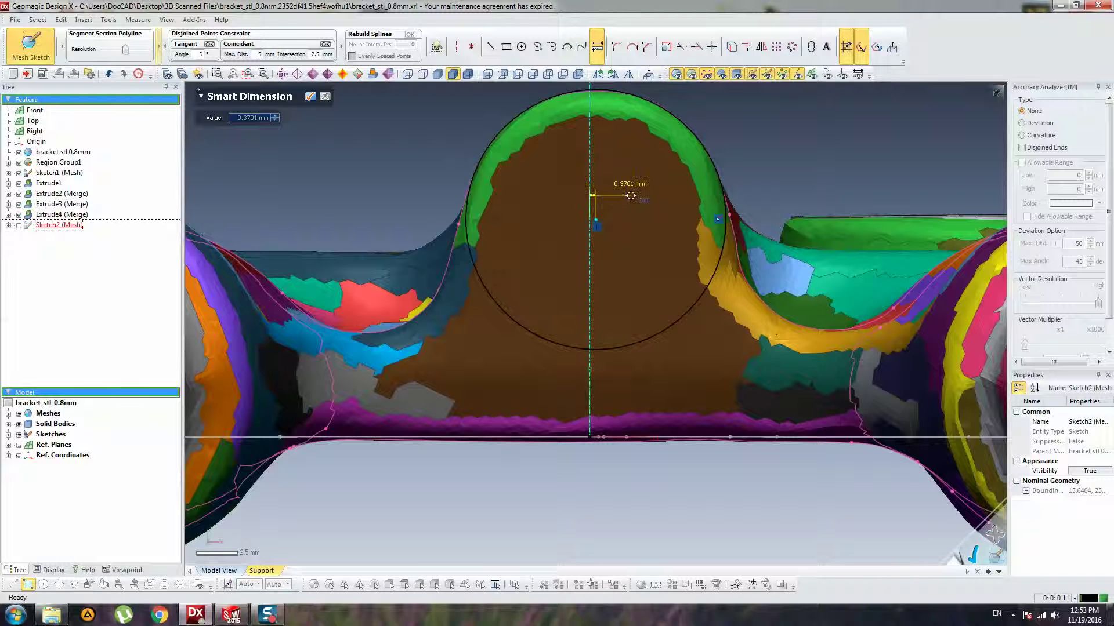
{"action": "key", "text": "Escape"}
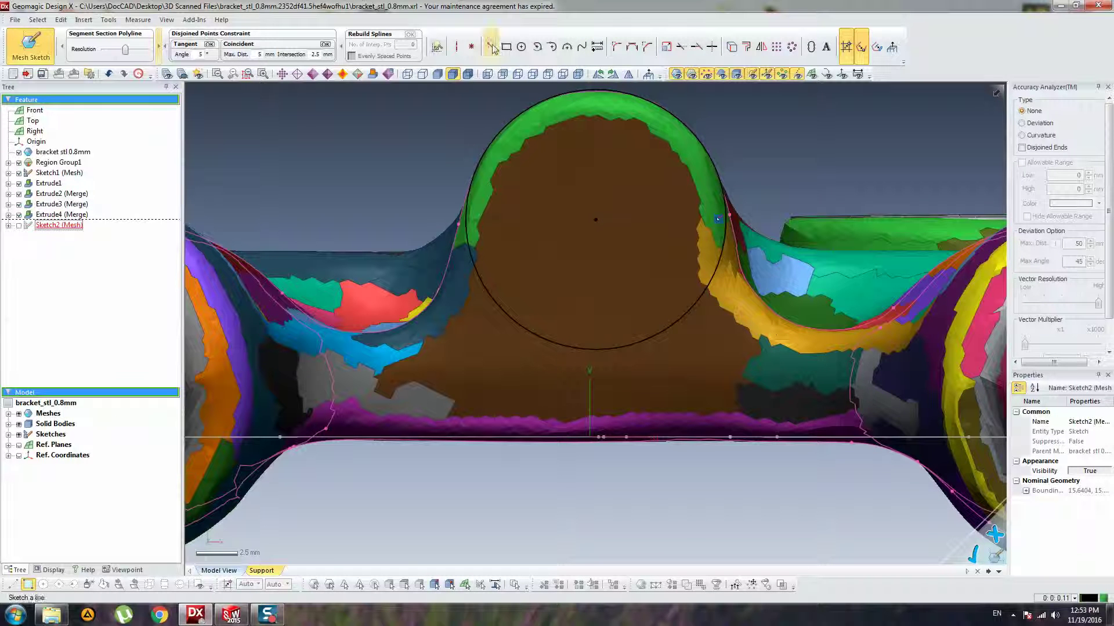
- Draw a vertical construction line down from the circle's centre and place its lower end on the horizontal axis
{"action": "left_click", "coordinate": [456, 46]}
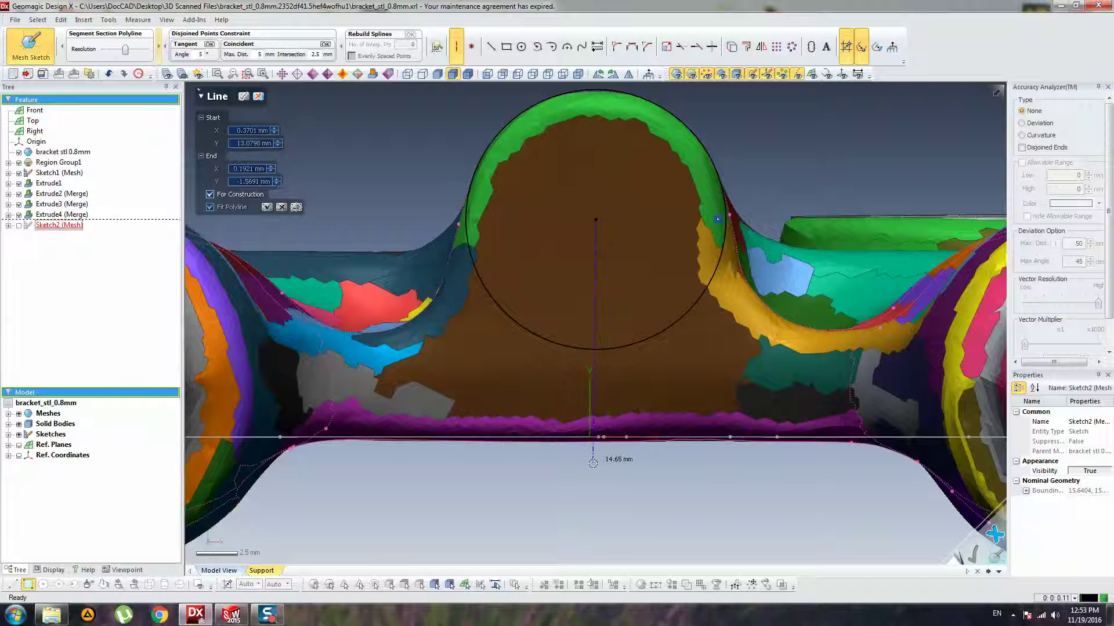
{"action": "left_click", "coordinate": [595, 464]}
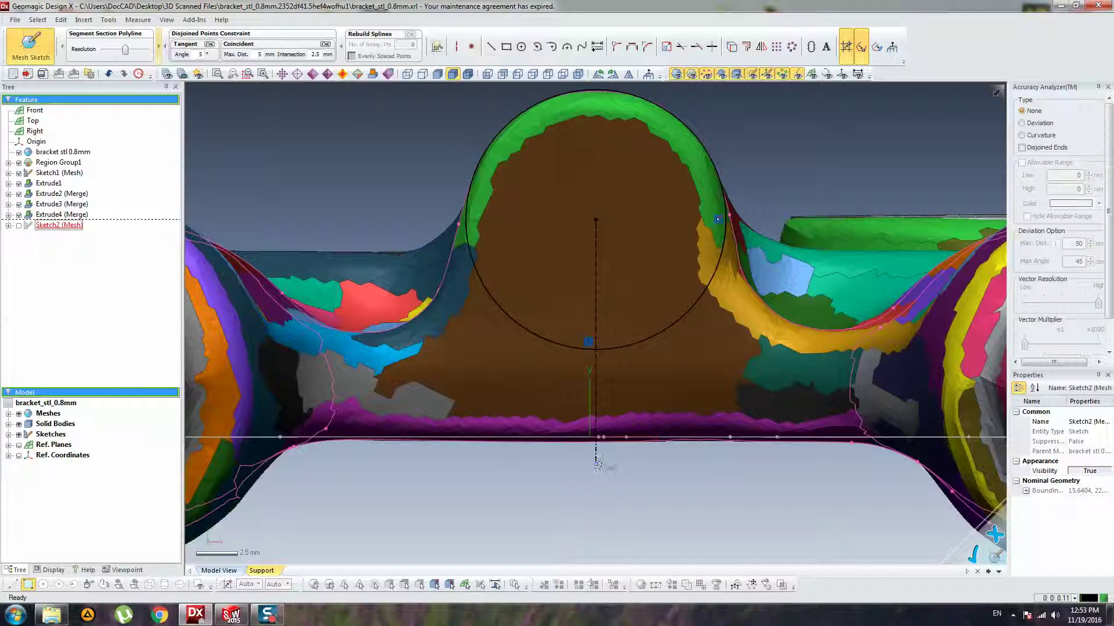
{"action": "left_click", "coordinate": [598, 463]}
{"action": "left_click_drag", "start_coordinate": [604, 454], "coordinate": [603, 438]}
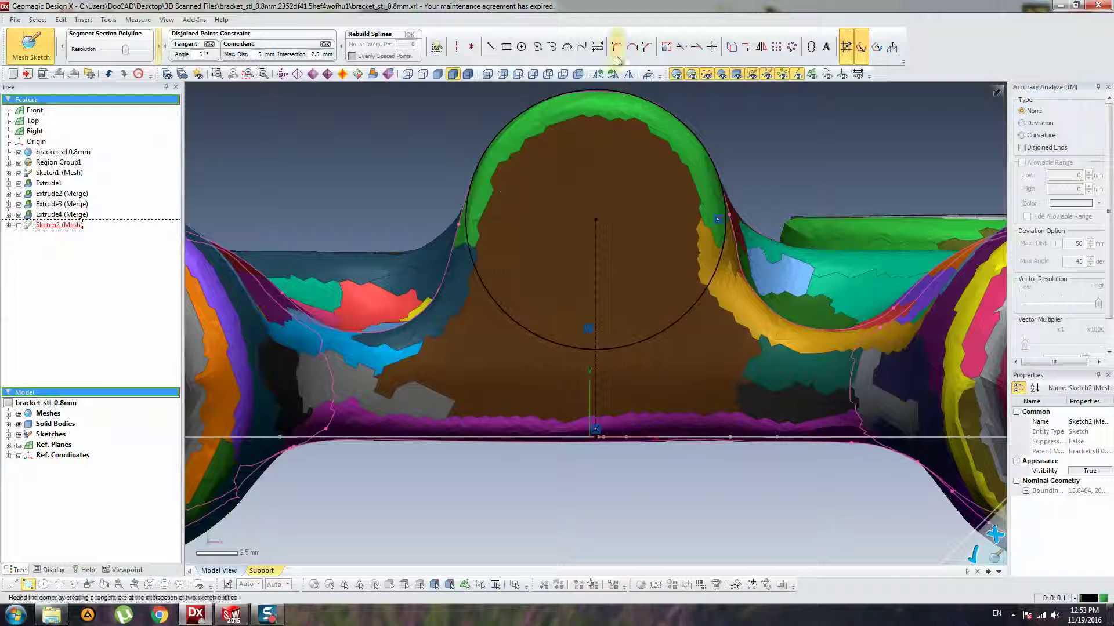
- Draw a slanted line about 24 mm long down the left flank of the hump, starting beside the circle
{"action": "left_click", "coordinate": [490, 46]}
{"action": "left_click", "coordinate": [477, 120]}
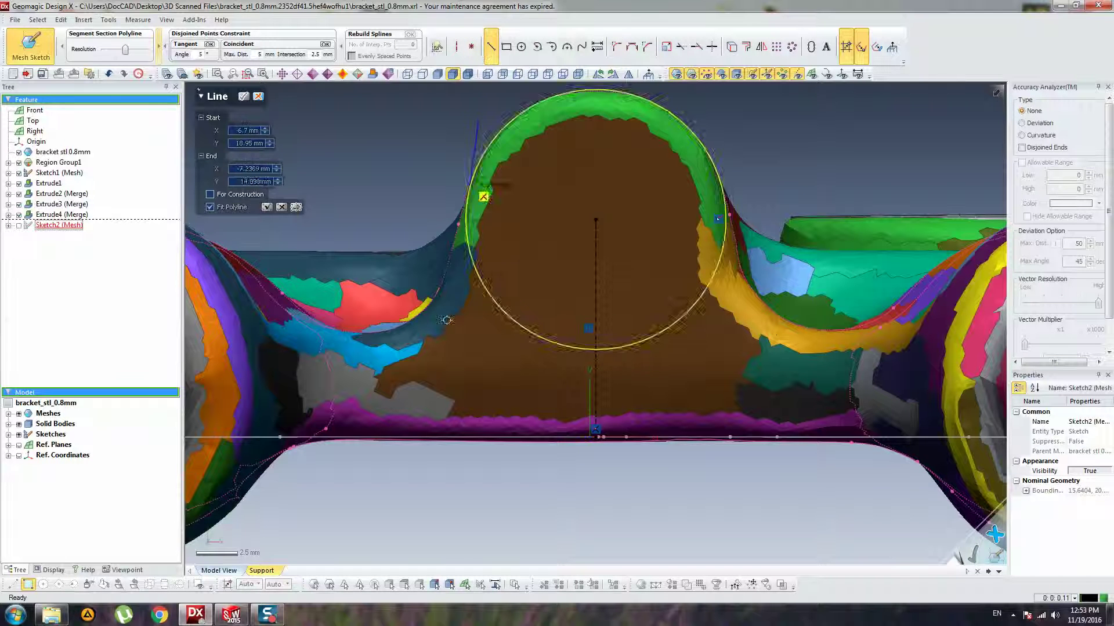
{"action": "left_click", "coordinate": [384, 510]}
{"action": "key", "text": "Escape"}
- Make the slanted line tangent to the circle and its upper endpoint coincident with the circle
{"action": "left_click", "coordinate": [474, 144]}
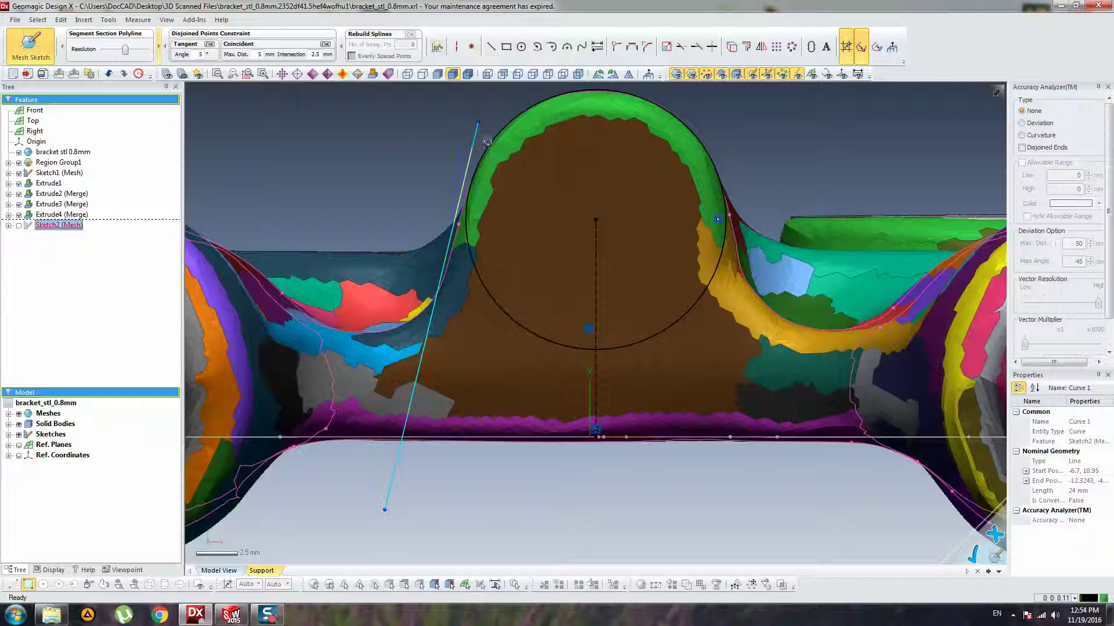
{"action": "left_click", "coordinate": [467, 204]}
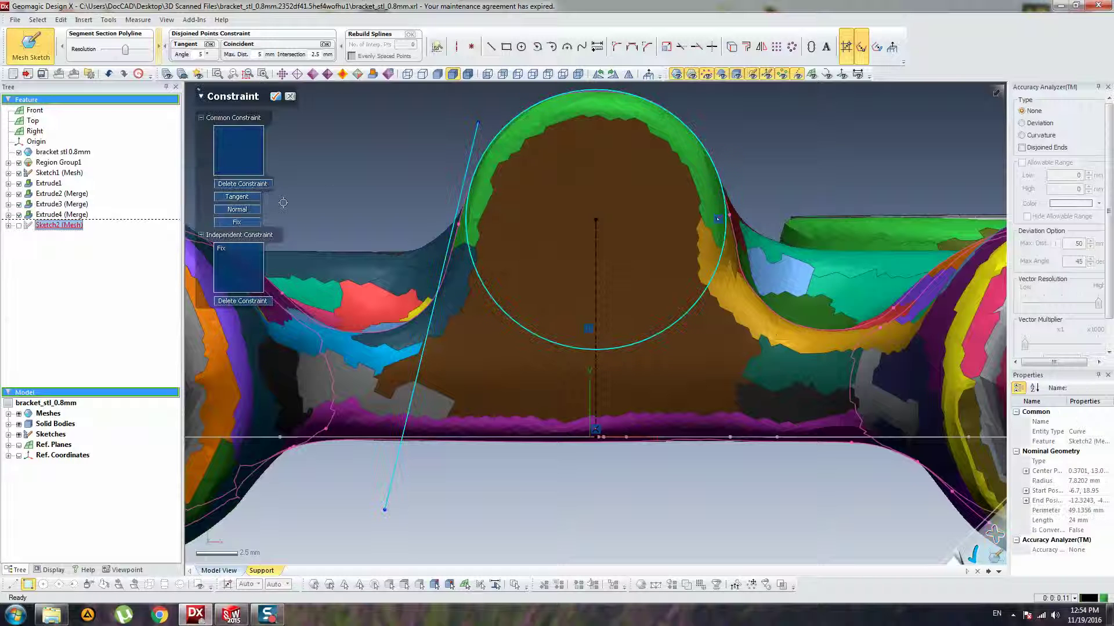
{"action": "left_click", "coordinate": [249, 199]}
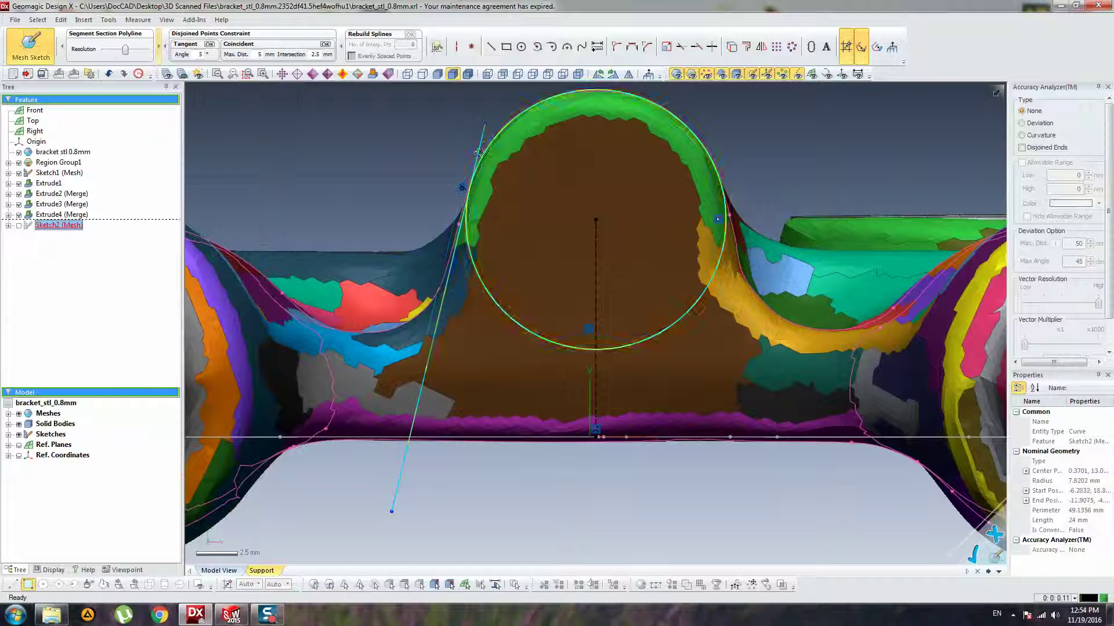
{"action": "left_click", "coordinate": [507, 127]}
{"action": "left_click", "coordinate": [250, 198]}
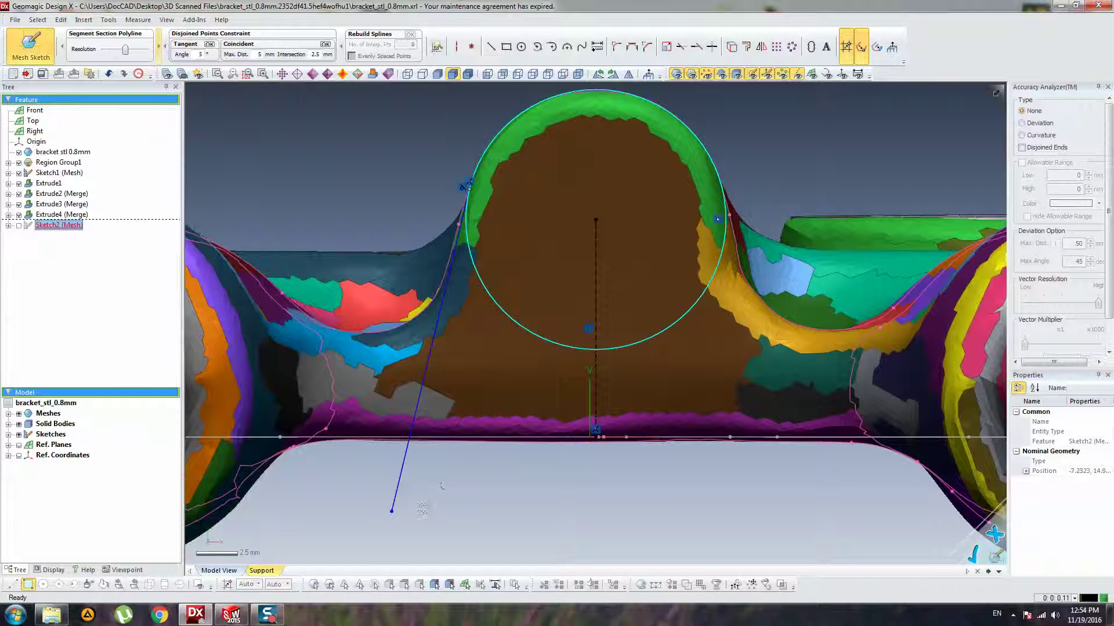
- Move the tangent line's lower endpoint so the line follows the polyline's left flank, about 20 mm long
{"action": "left_click_drag", "start_coordinate": [391, 511], "coordinate": [377, 517]}
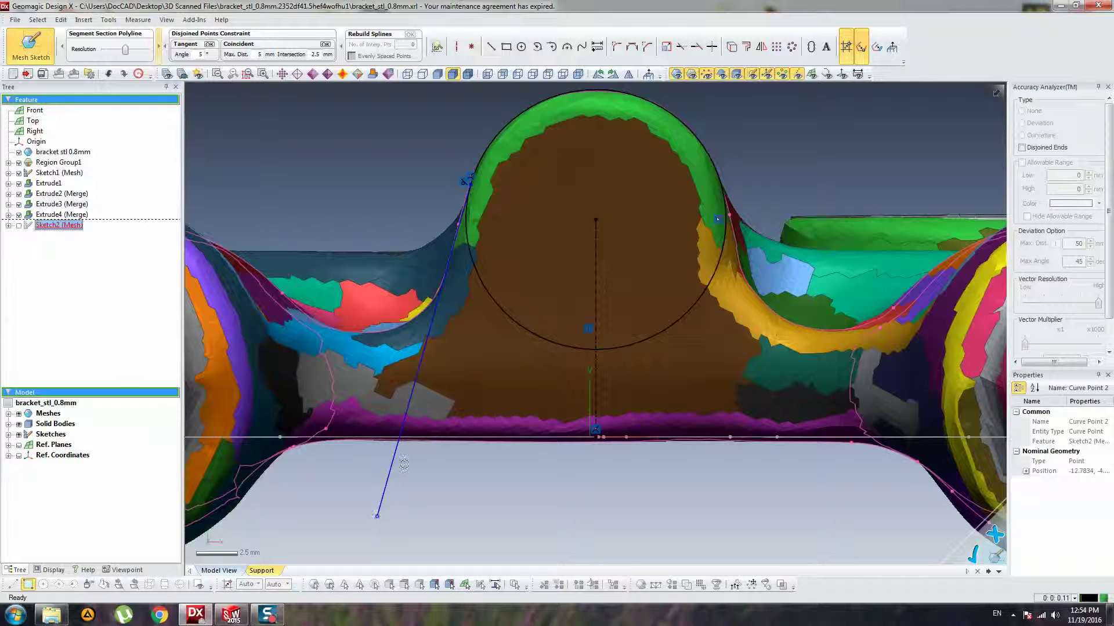
{"action": "left_click", "coordinate": [445, 271]}
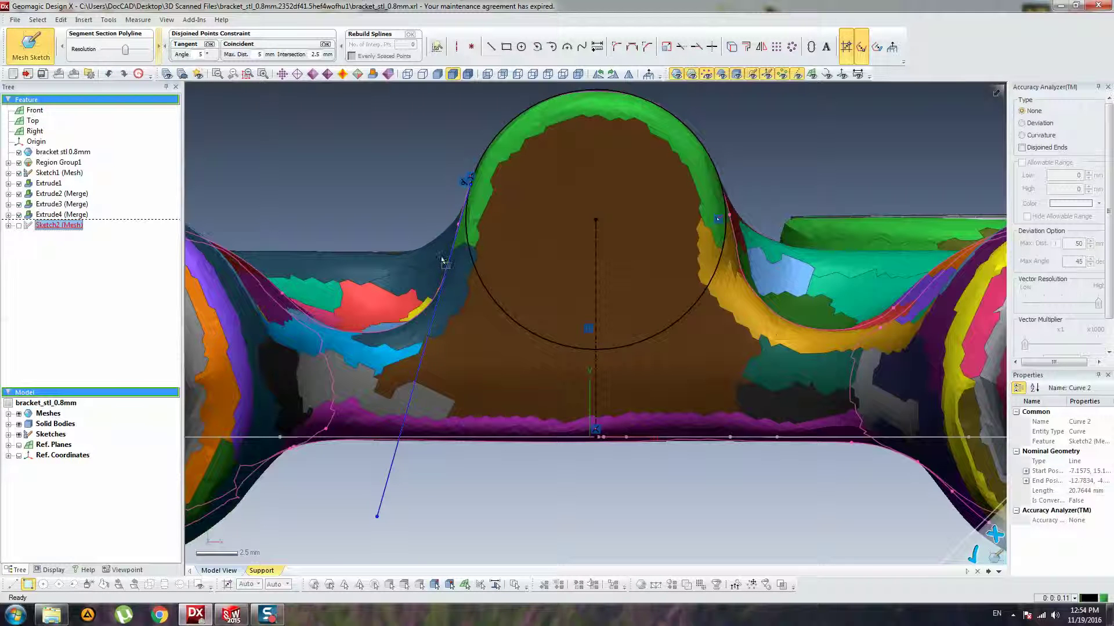
{"action": "left_click_drag", "start_coordinate": [377, 515], "coordinate": [378, 503]}
{"action": "key", "text": "Escape"}
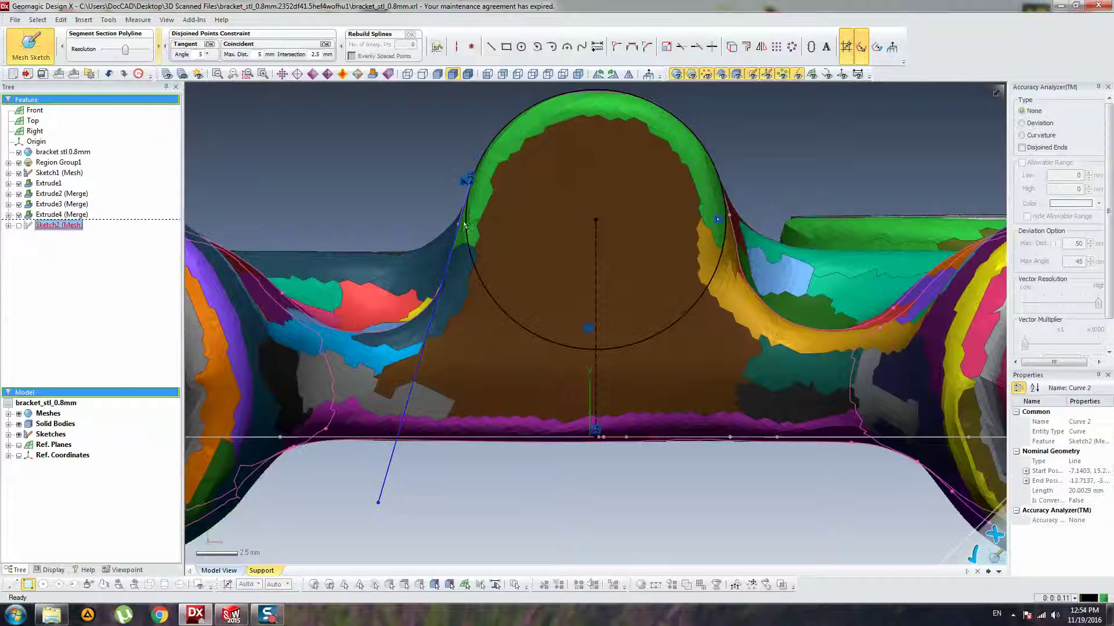
- Dimension the angle between the vertical construction line and the left flank line and set it to 16°
{"action": "left_click", "coordinate": [597, 46]}
{"action": "left_click", "coordinate": [597, 230]}
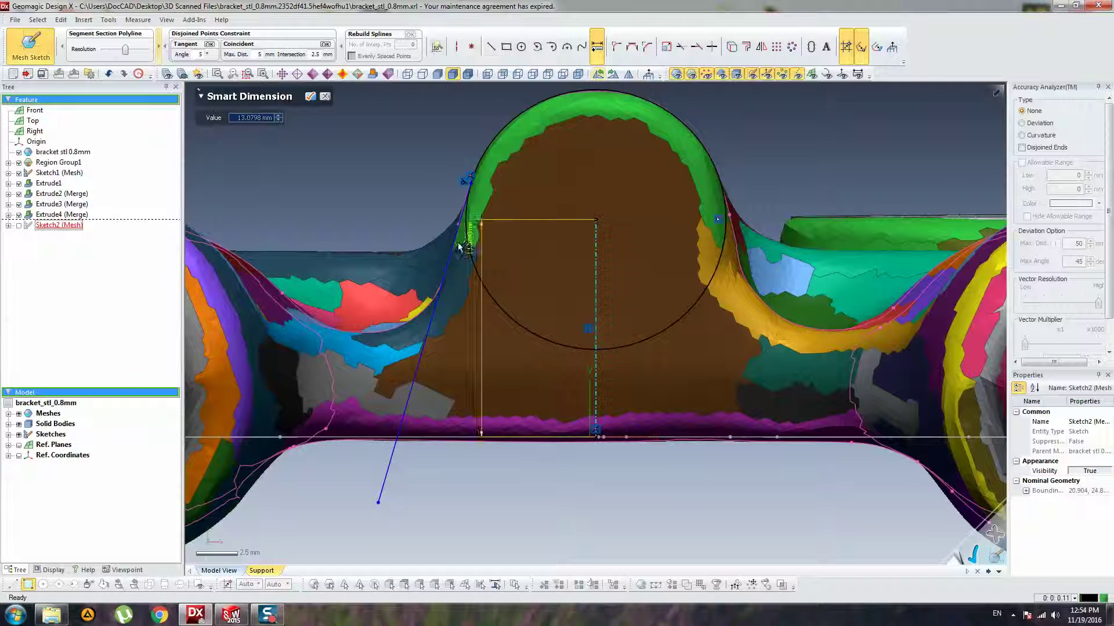
{"action": "left_click", "coordinate": [455, 226]}
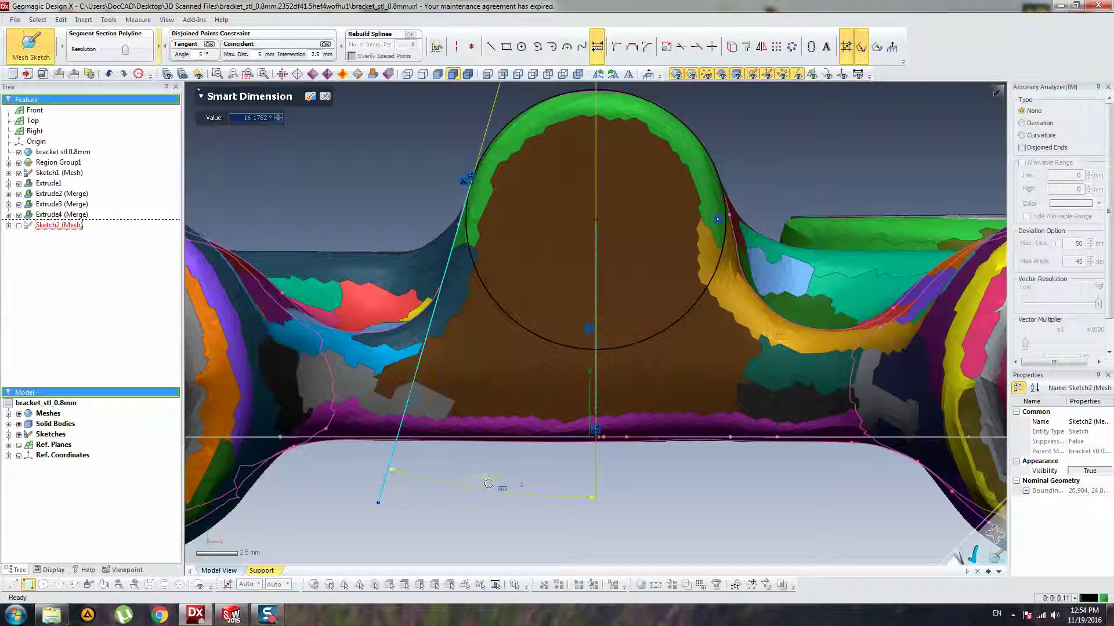
{"action": "left_click", "coordinate": [482, 488]}
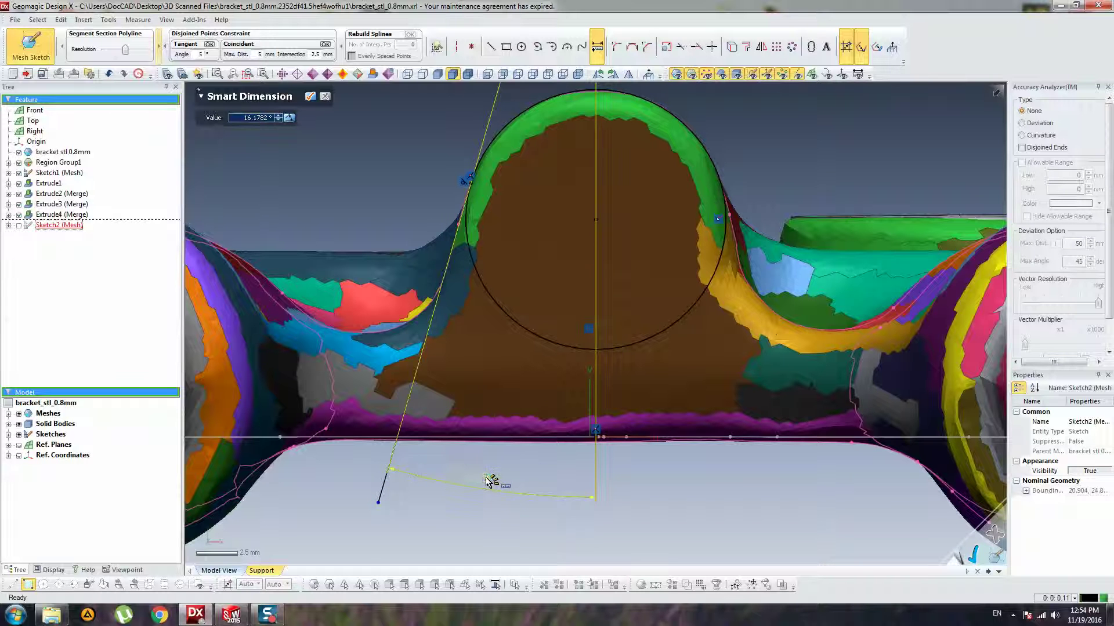
{"action": "left_click", "coordinate": [486, 479]}
{"action": "type", "text": "16"}
{"action": "key", "text": "Return"}
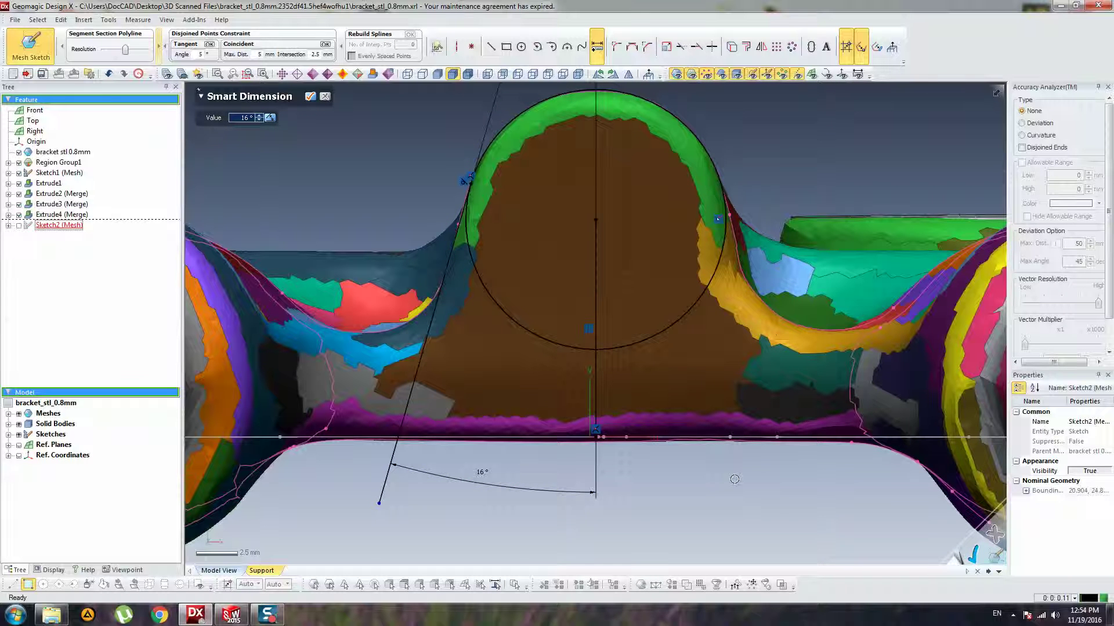
{"action": "key", "text": "Escape"}
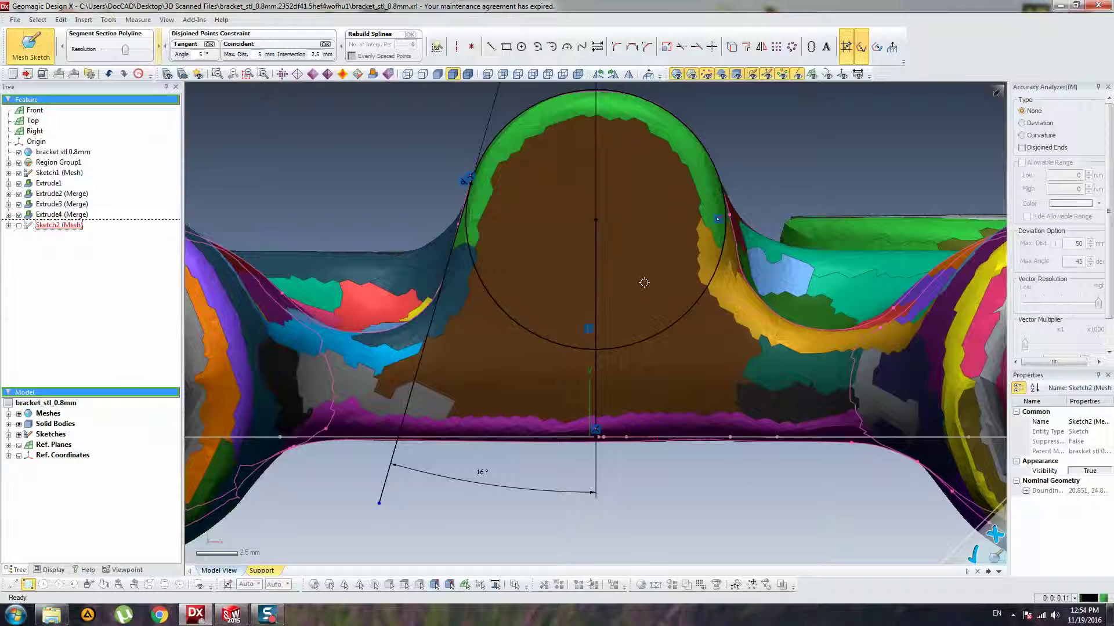
- Move the left flank line's lower endpoint onto the horizontal axis
{"action": "left_click", "coordinate": [596, 355]}
{"action": "left_click_drag", "start_coordinate": [377, 504], "coordinate": [407, 442]}
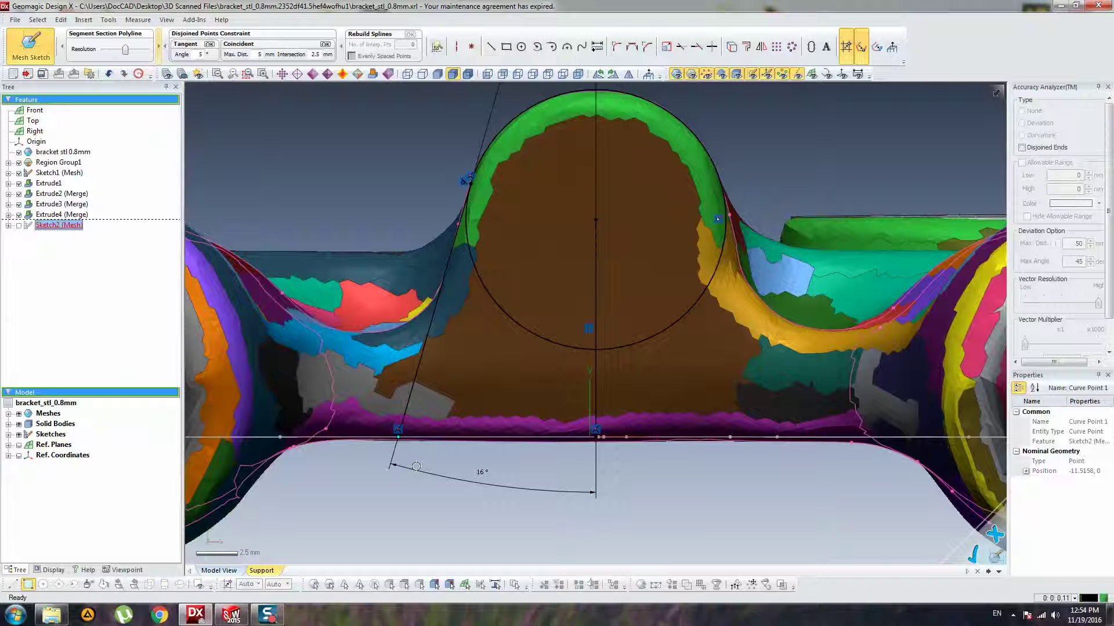
{"action": "left_click", "coordinate": [644, 335]}
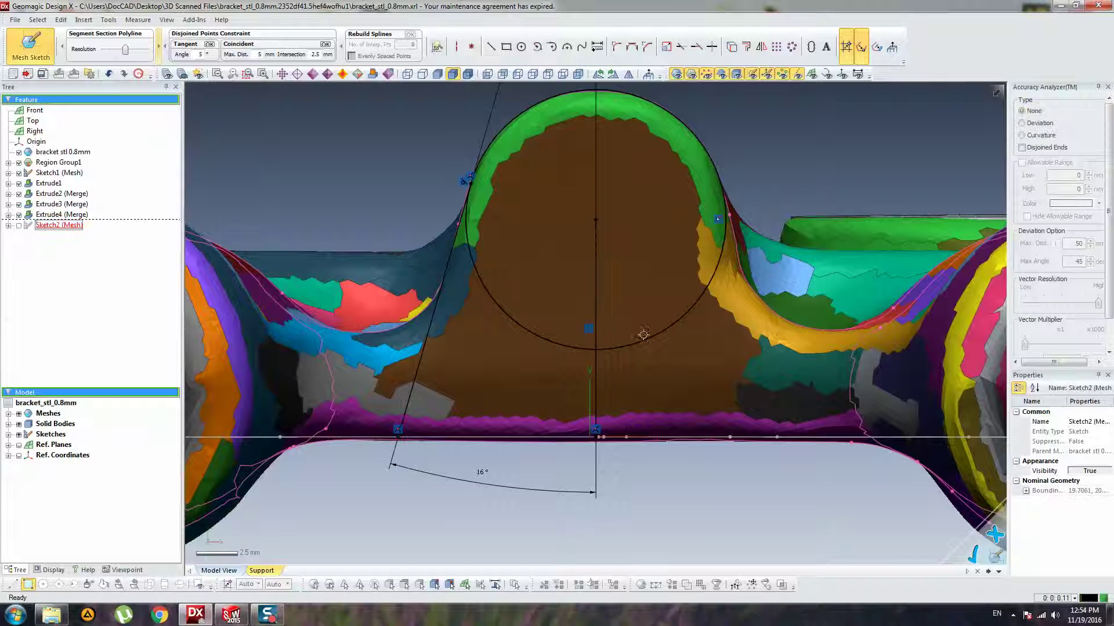
- Draw a horizontal base line about 11.9 mm long from the flank line's lower end to the vertical construction line's lower end
{"action": "left_click", "coordinate": [490, 47]}
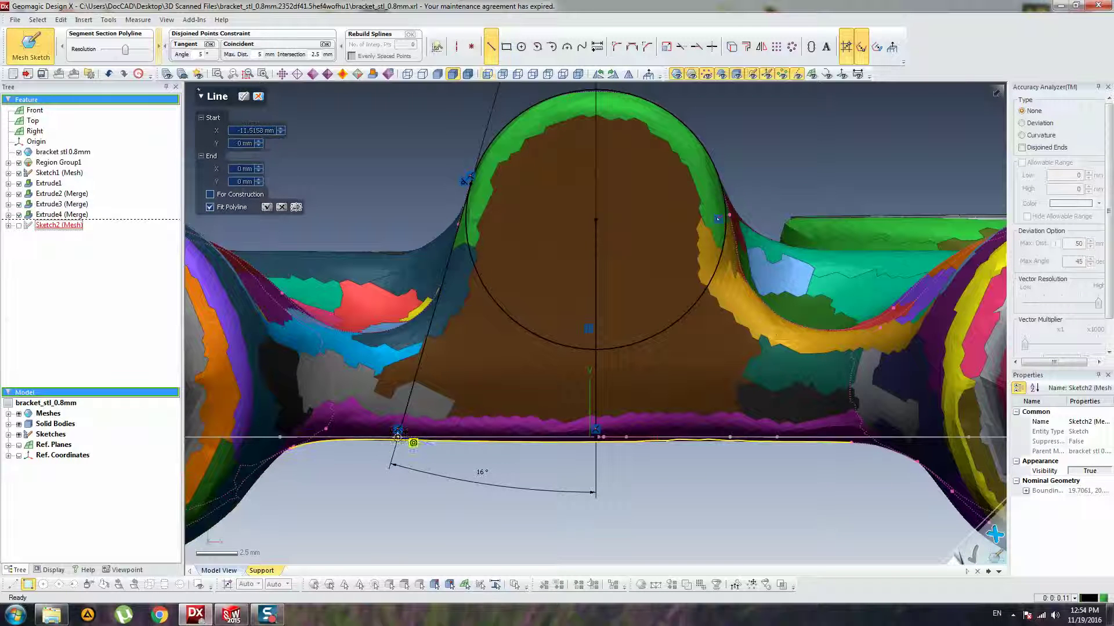
{"action": "left_click", "coordinate": [408, 440]}
{"action": "left_click", "coordinate": [594, 435]}
{"action": "key", "text": "Escape"}
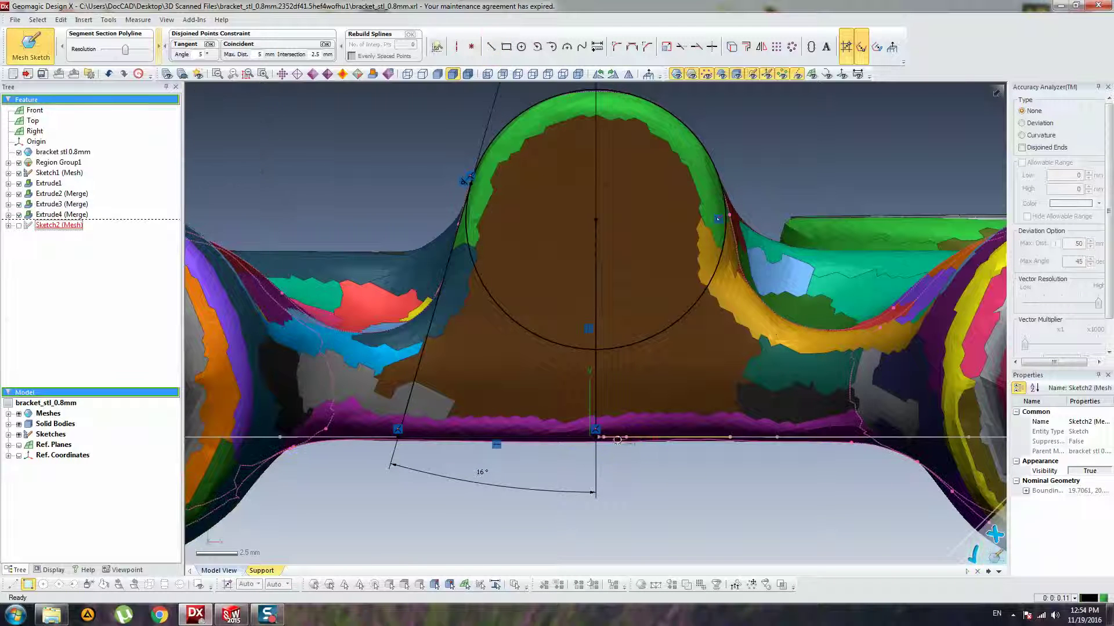
- Mirror the base line and the left flank line about the vertical construction line
{"action": "left_click", "coordinate": [762, 47]}
{"action": "left_click", "coordinate": [597, 235]}
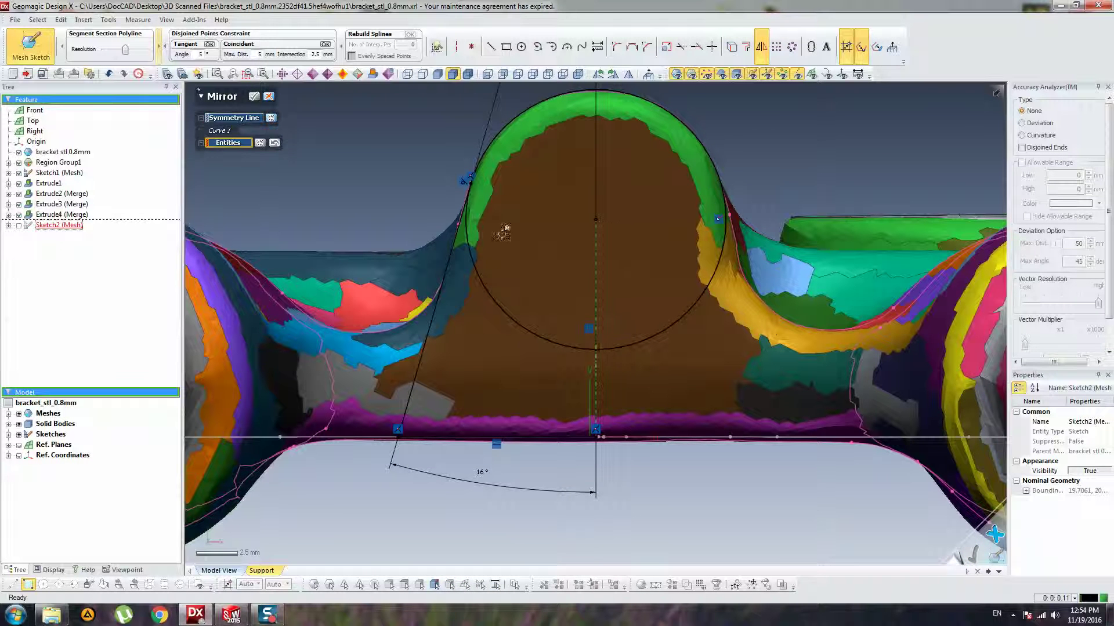
{"action": "left_click", "coordinate": [467, 437]}
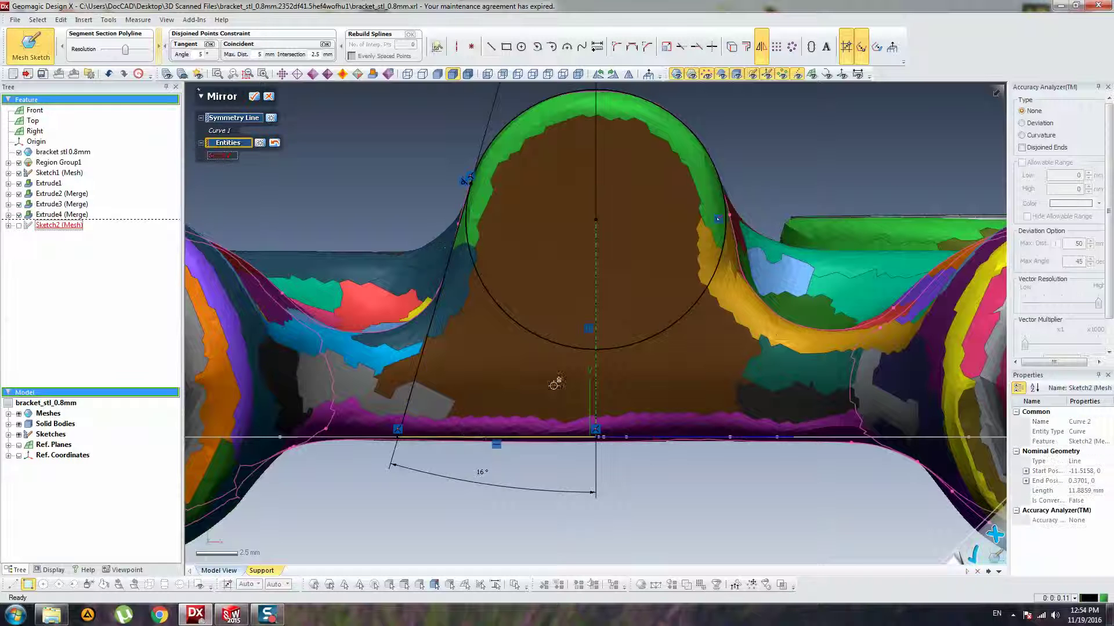
{"action": "left_click", "coordinate": [436, 338]}
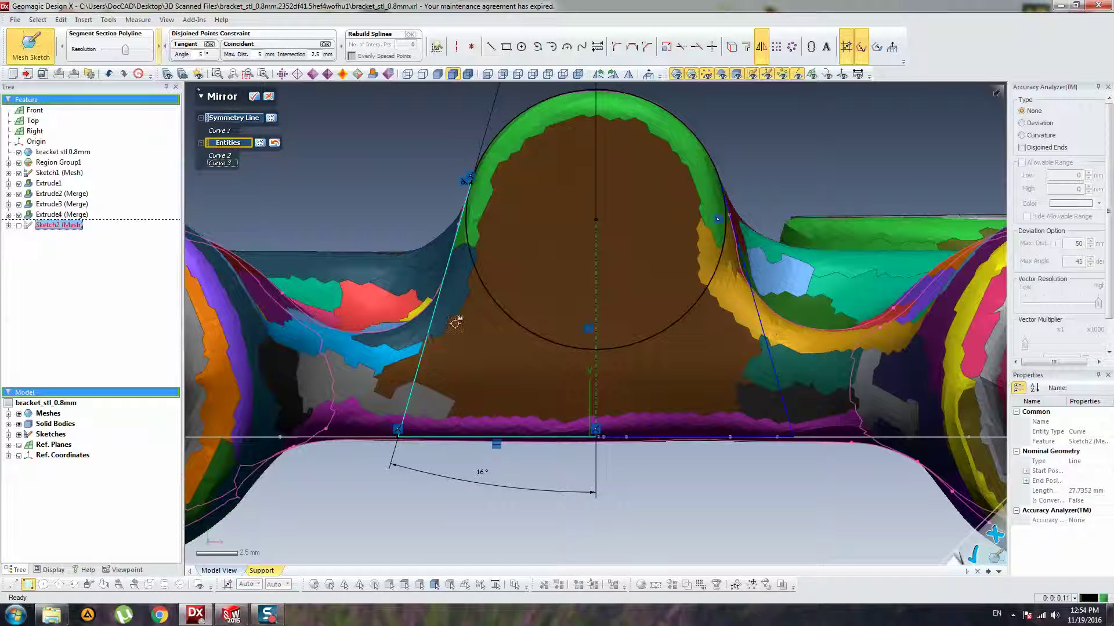
{"action": "key", "text": "Return"}
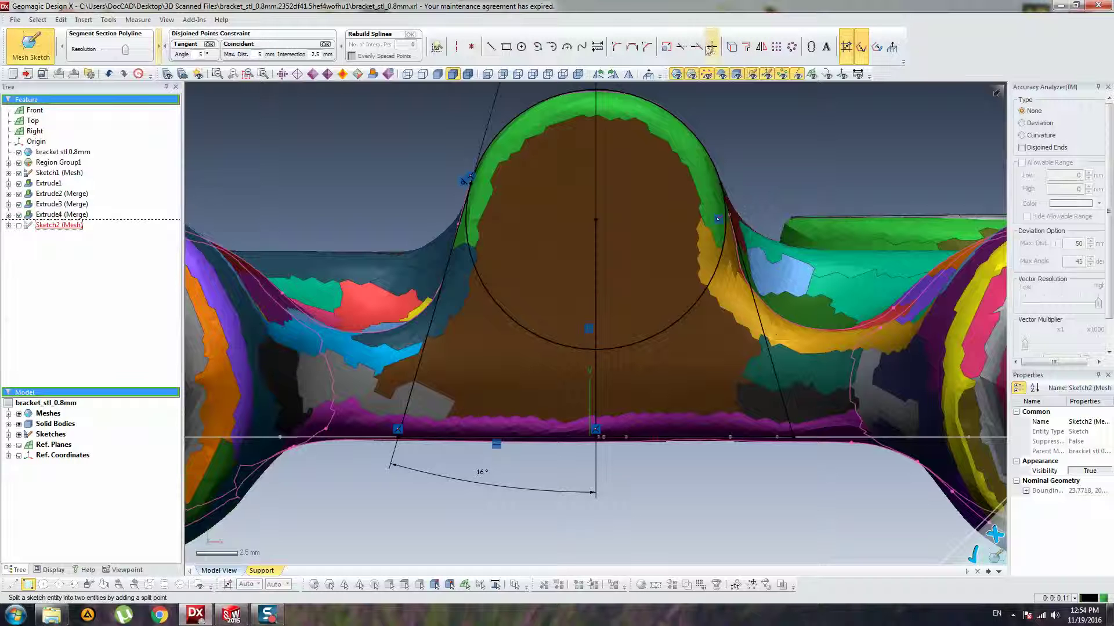
- Trim away the circle's lower arc between the two flank lines and finish the hump profile sketch
{"action": "left_click", "coordinate": [681, 50]}
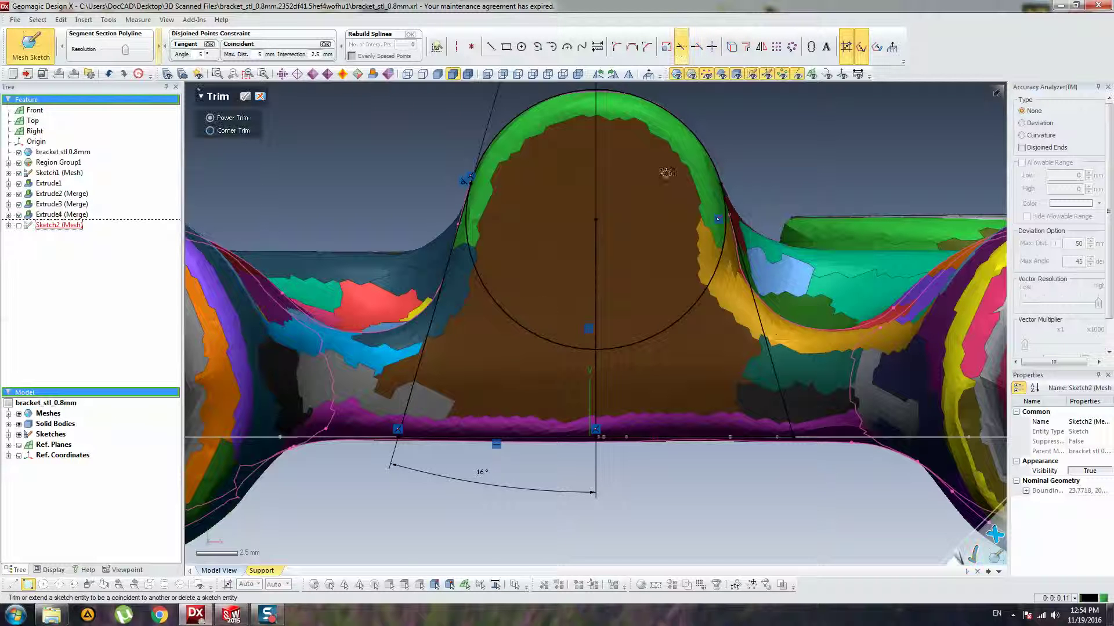
{"action": "left_click", "coordinate": [539, 341]}
{"action": "left_click", "coordinate": [633, 343]}
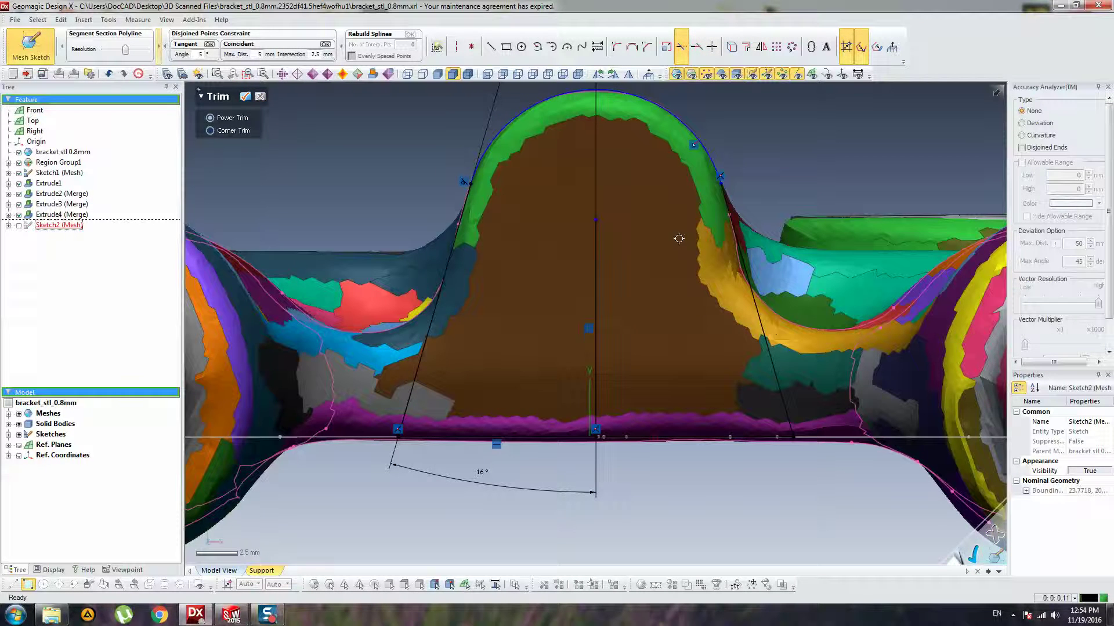
{"action": "key", "text": "Escape"}
{"action": "scroll", "coordinate": [671, 224], "scroll_direction": "down", "scroll_amount": 4}
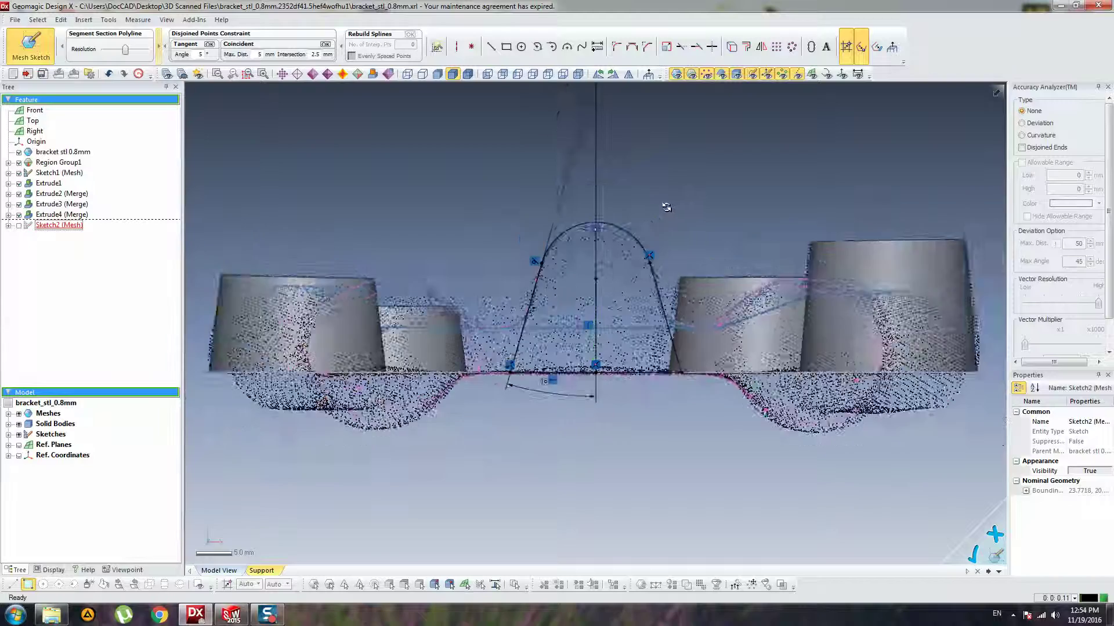
{"action": "right_click_drag", "start_coordinate": [666, 208], "coordinate": [557, 278]}
{"action": "mouse_move", "coordinate": [753, 182]}
{"action": "right_mouse_down"}
{"action": "mouse_move", "coordinate": [751, 320]}
{"action": "mouse_move", "coordinate": [768, 329]}
{"action": "mouse_move", "coordinate": [746, 359]}
{"action": "right_mouse_up"}
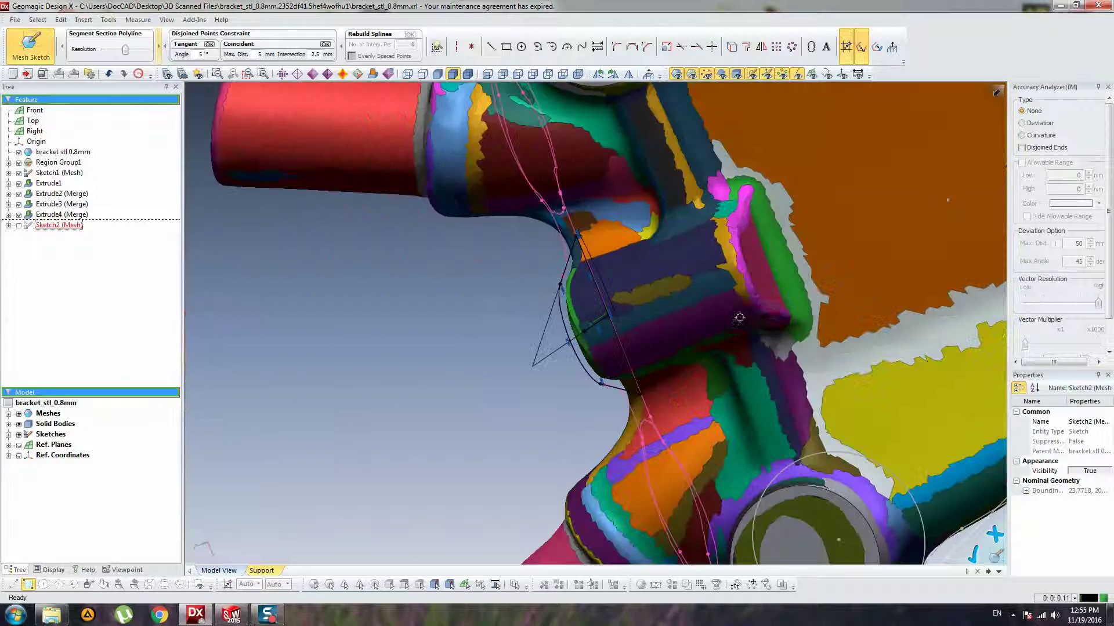
{"action": "mouse_move", "coordinate": [688, 281]}
{"action": "right_mouse_down"}
{"action": "mouse_move", "coordinate": [803, 325]}
{"action": "mouse_move", "coordinate": [773, 139]}
{"action": "mouse_move", "coordinate": [731, 292]}
{"action": "mouse_move", "coordinate": [749, 403]}
{"action": "mouse_move", "coordinate": [759, 215]}
{"action": "right_mouse_up"}
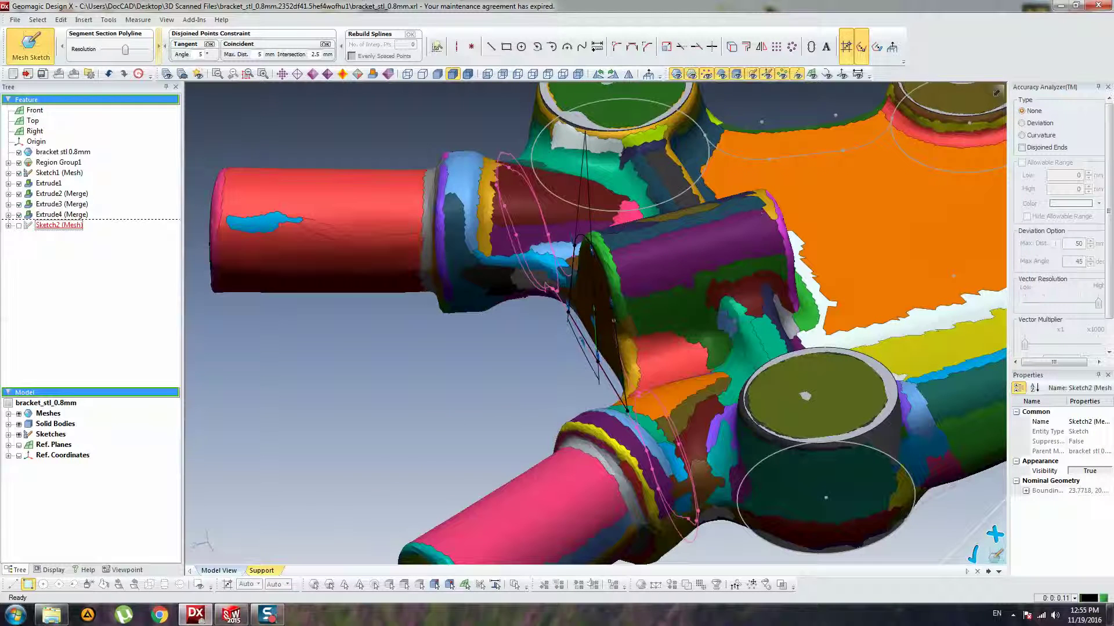
{"action": "left_click", "coordinate": [972, 554]}
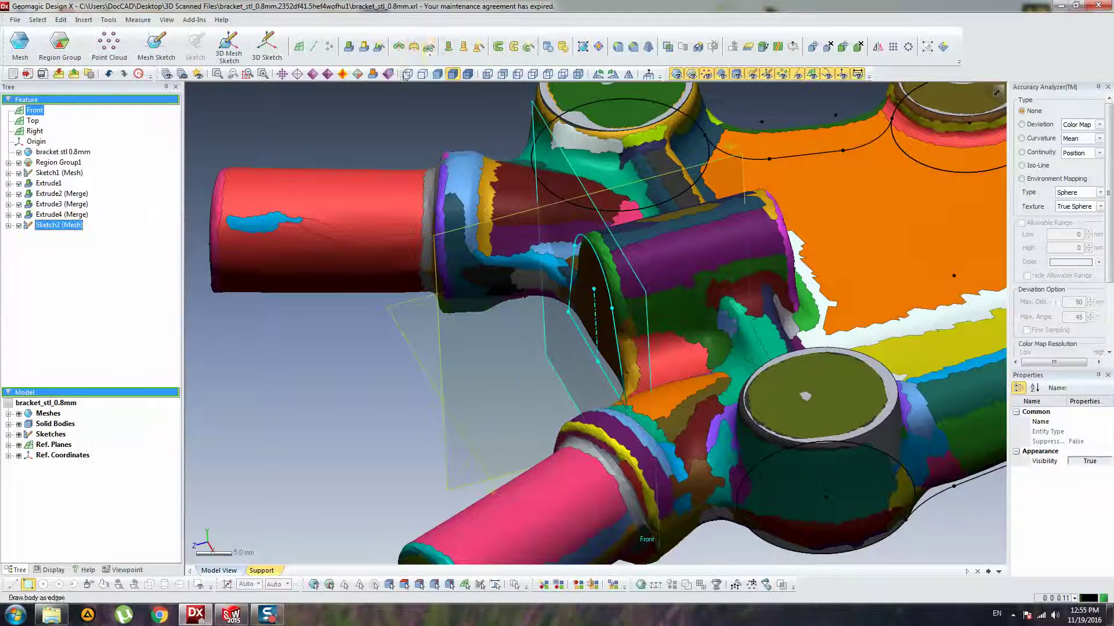
- Start a merged blind extrusion of the hump profile sketch, about 28 mm long, running along the hump toward the plate
{"action": "left_click", "coordinate": [350, 48]}
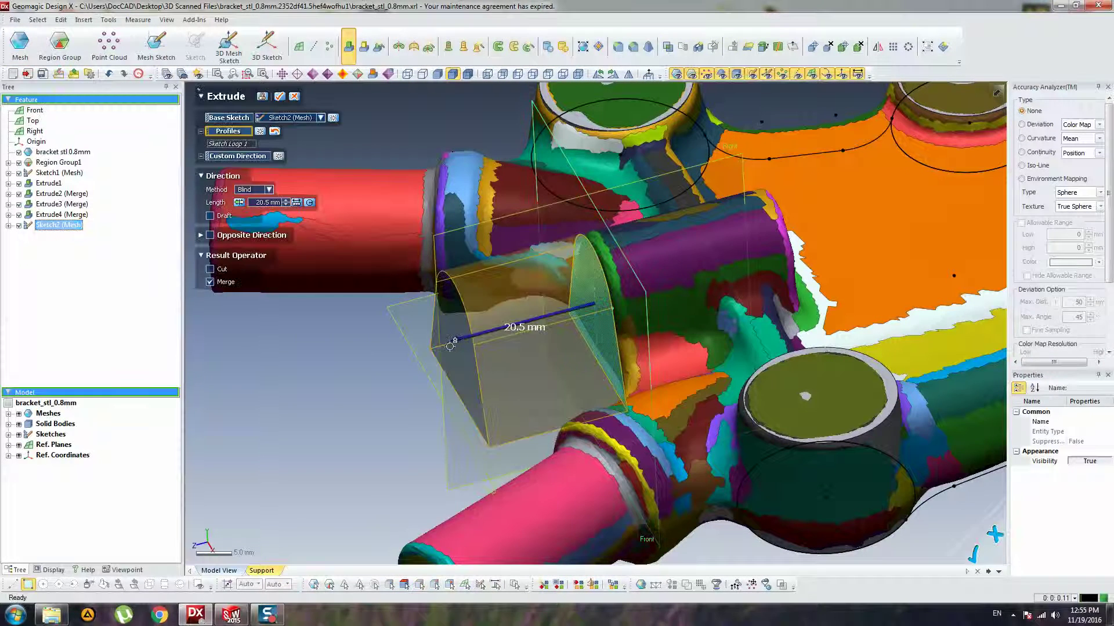
{"action": "left_click_drag", "start_coordinate": [456, 340], "coordinate": [769, 256]}
{"action": "right_click_drag", "start_coordinate": [800, 239], "coordinate": [691, 337]}
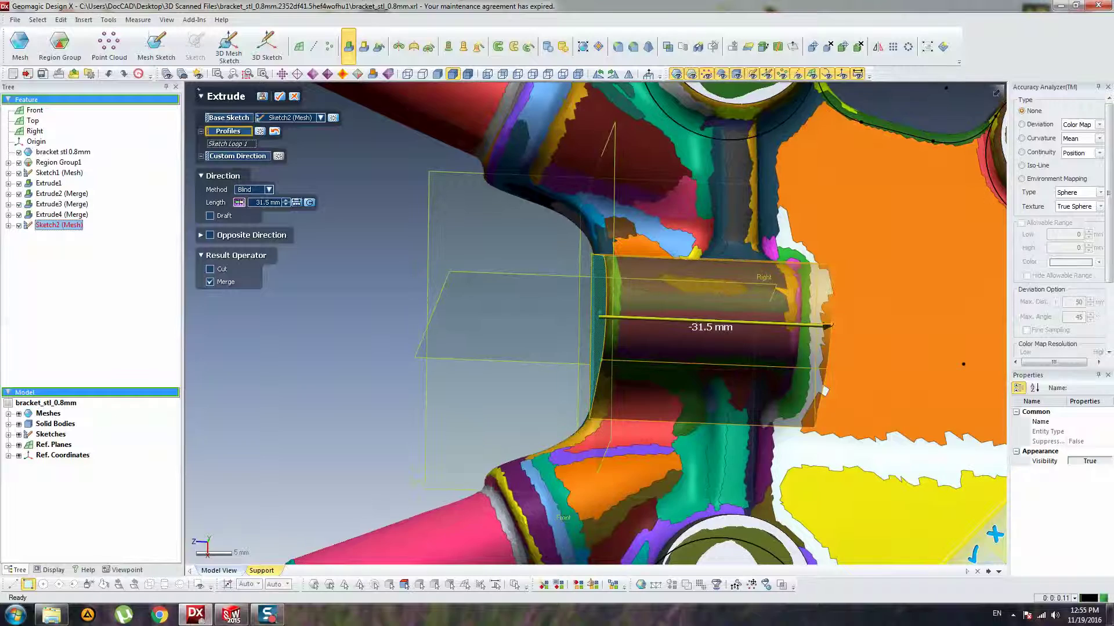
{"action": "left_click_drag", "start_coordinate": [831, 326], "coordinate": [803, 327]}
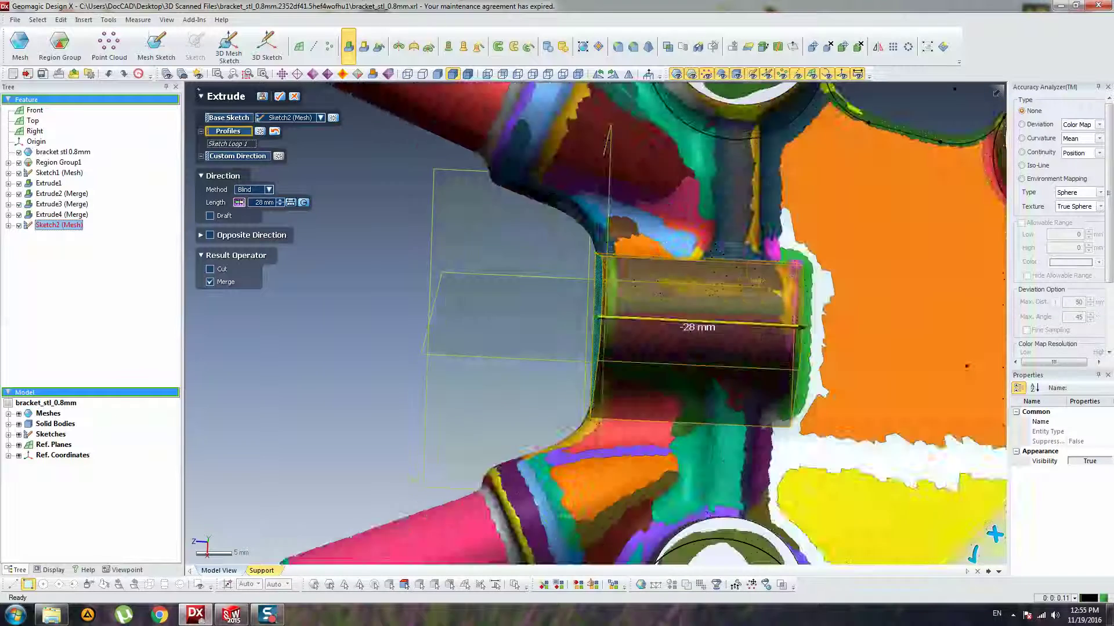
- Fine-tune the extrusion length to about 28.6 mm against the far end of the scanned hump
{"action": "scroll", "coordinate": [605, 315], "scroll_direction": "down", "scroll_amount": 3}
{"action": "scroll", "coordinate": [605, 315], "scroll_direction": "down", "scroll_amount": 2}
{"action": "scroll", "coordinate": [605, 315], "scroll_direction": "up", "scroll_amount": 1}
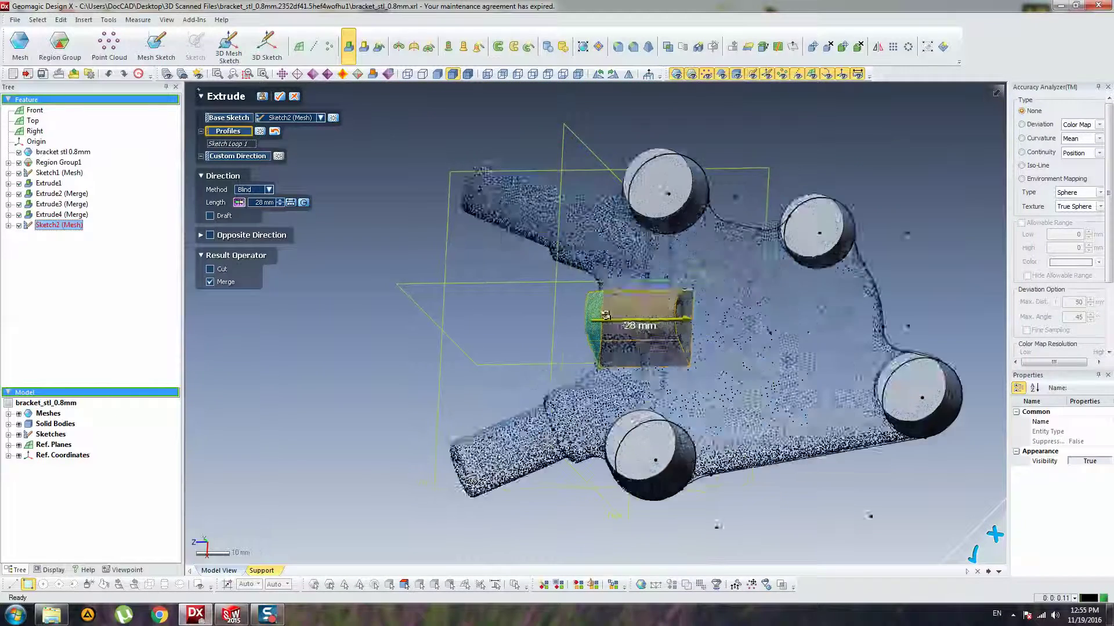
{"action": "right_click_drag", "start_coordinate": [605, 315], "coordinate": [616, 325]}
{"action": "left_click", "coordinate": [548, 75]}
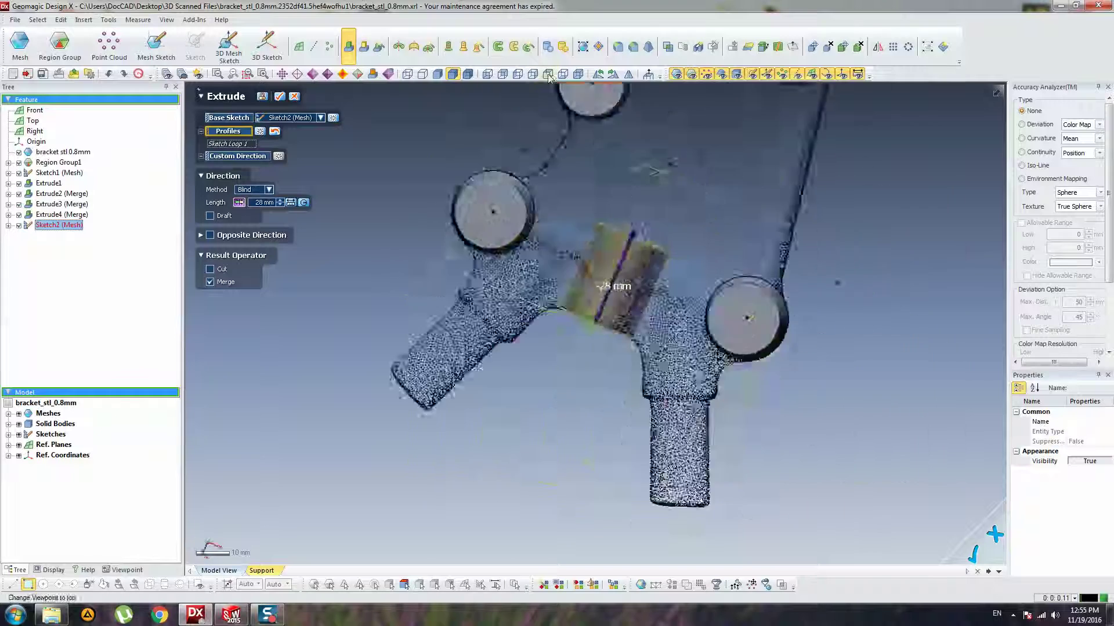
{"action": "scroll", "coordinate": [591, 246], "scroll_direction": "up", "scroll_amount": 5}
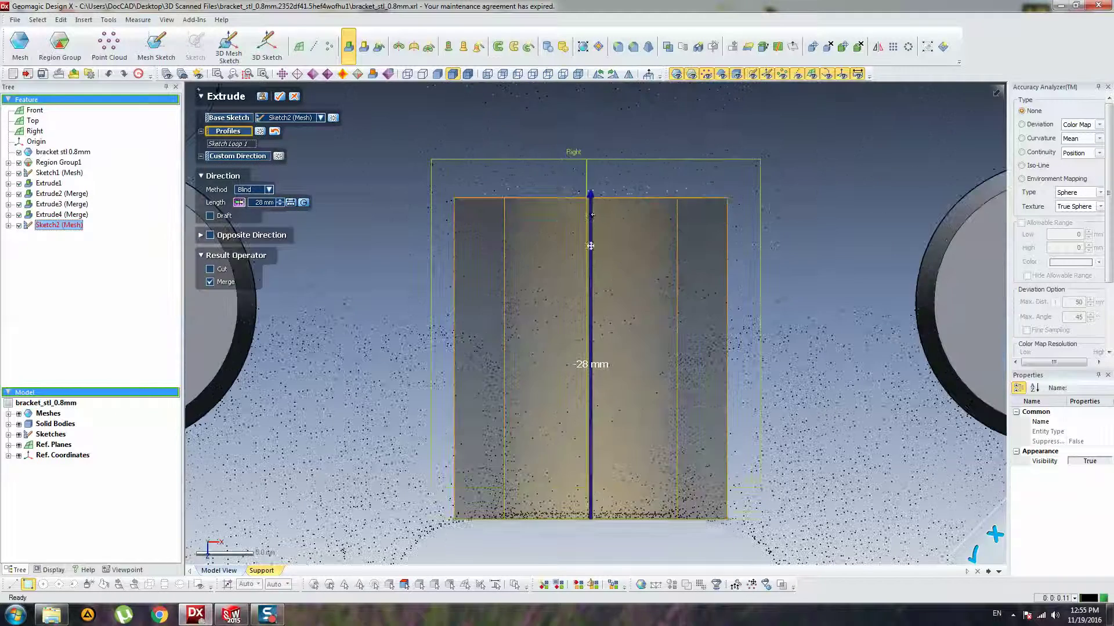
{"action": "right_click_drag", "start_coordinate": [591, 246], "coordinate": [574, 296], "text": "ctrl"}
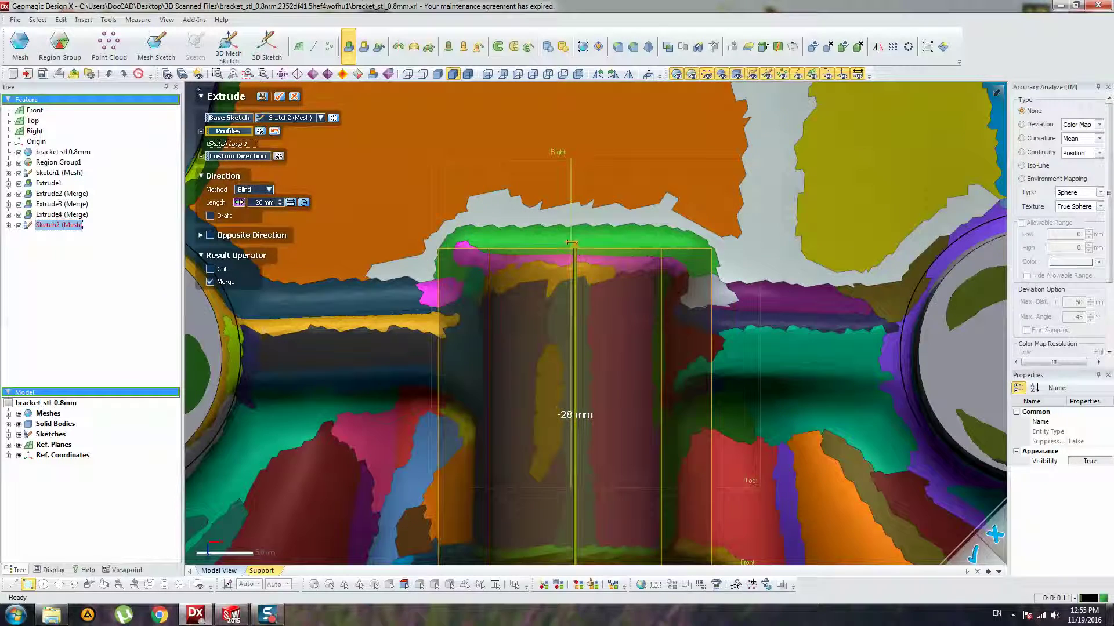
{"action": "left_click_drag", "start_coordinate": [572, 242], "coordinate": [582, 230]}
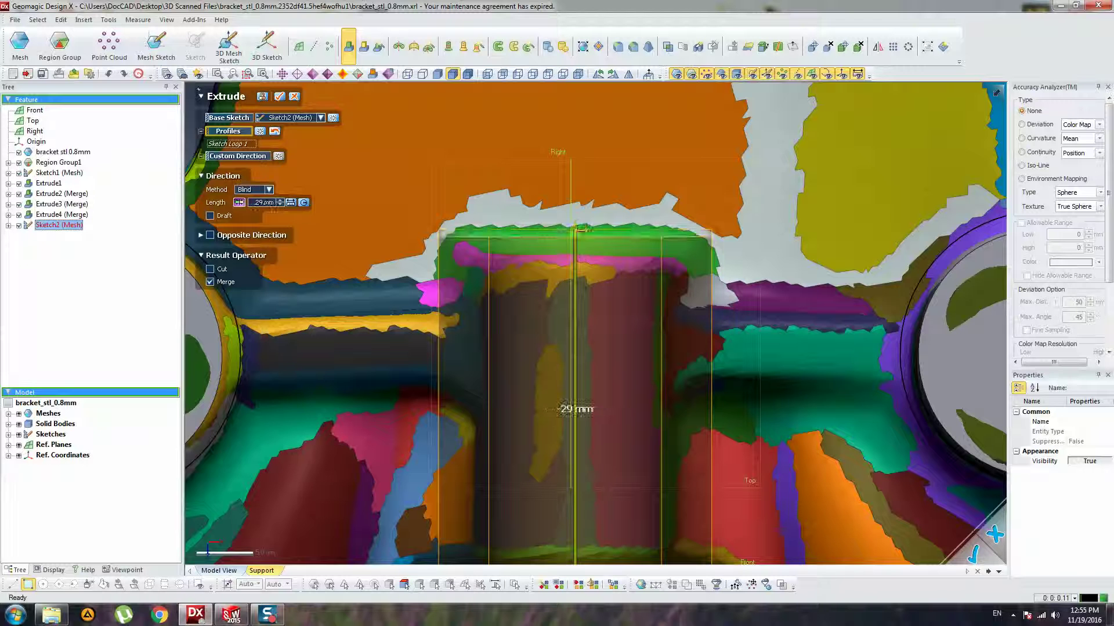
{"action": "right_click_drag", "start_coordinate": [580, 241], "coordinate": [546, 260]}
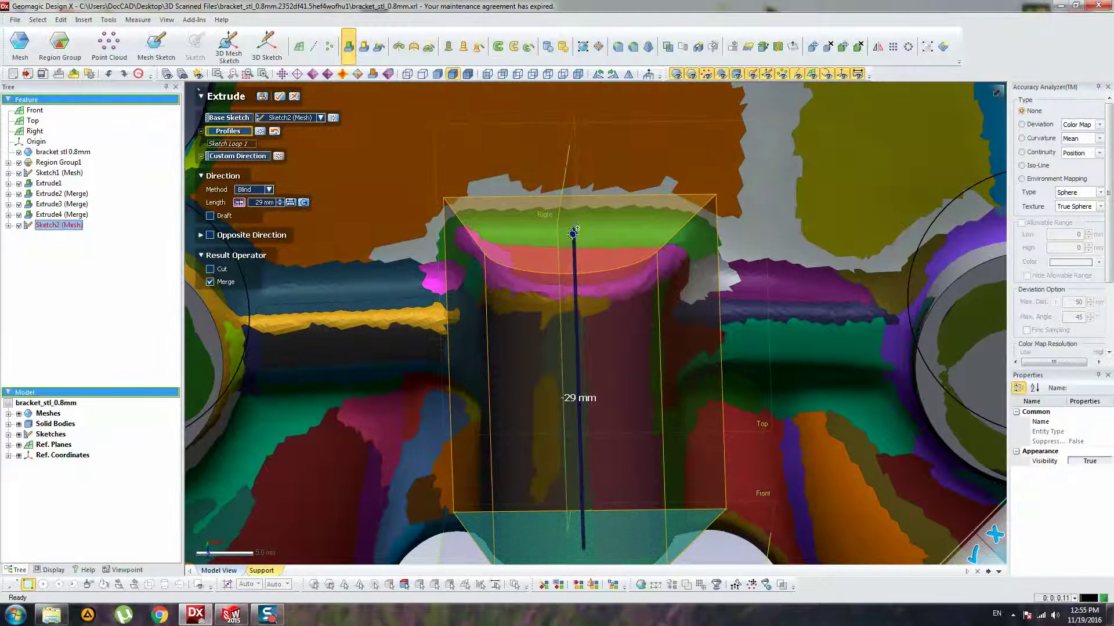
{"action": "left_click_drag", "start_coordinate": [572, 234], "coordinate": [573, 273]}
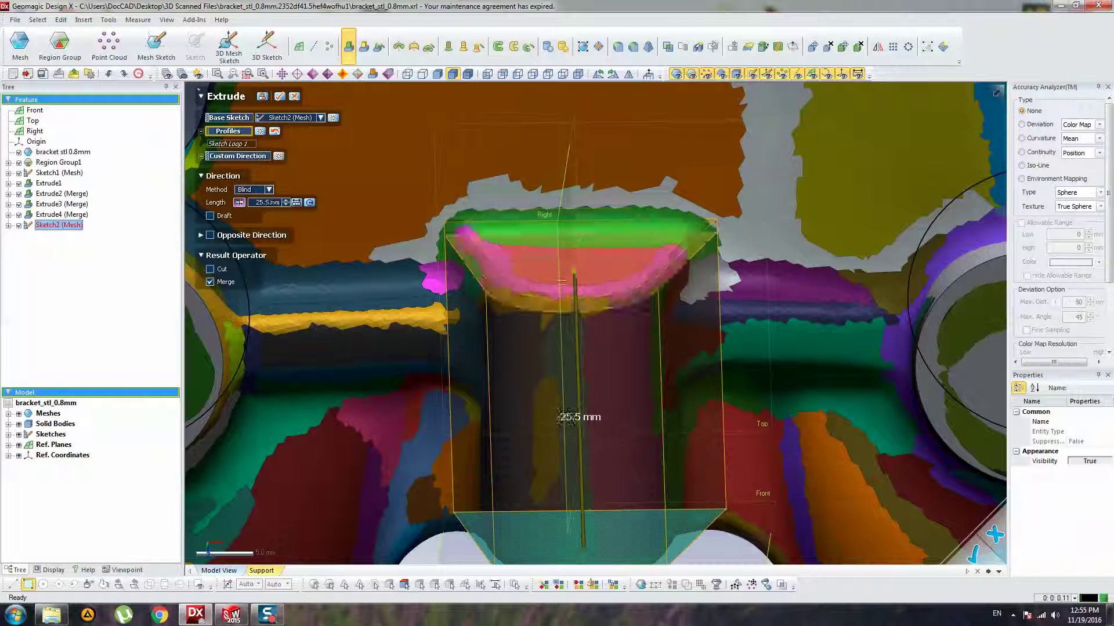
{"action": "left_click_drag", "start_coordinate": [566, 417], "coordinate": [574, 402]}
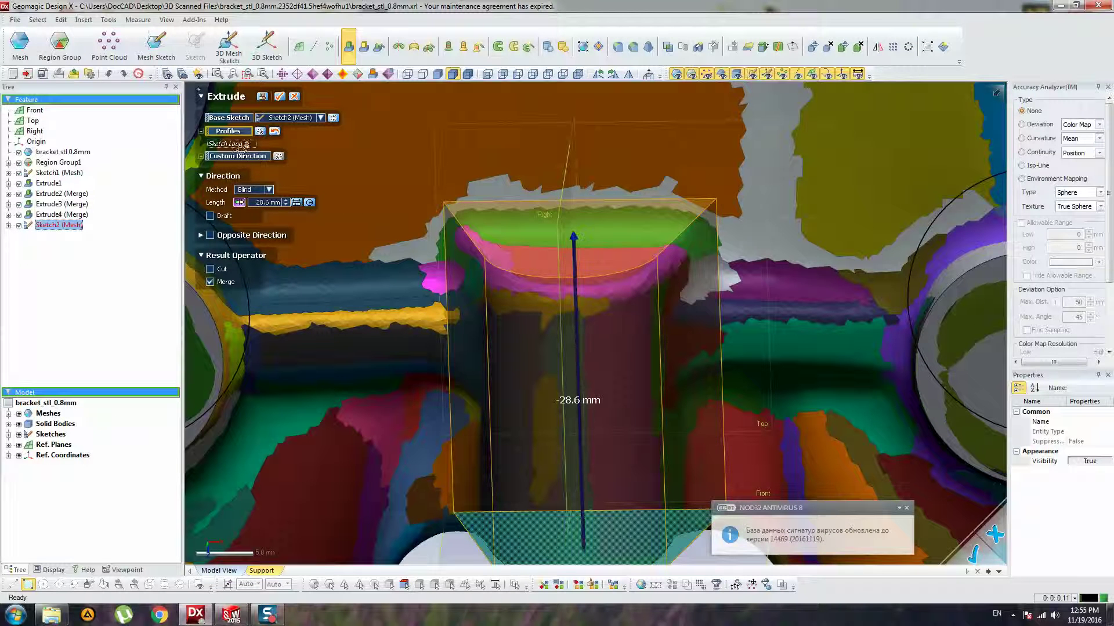
- Try ending the extrusion at the mesh region on the hump's far end face, then return to the Blind method
{"action": "left_click", "coordinate": [250, 190]}
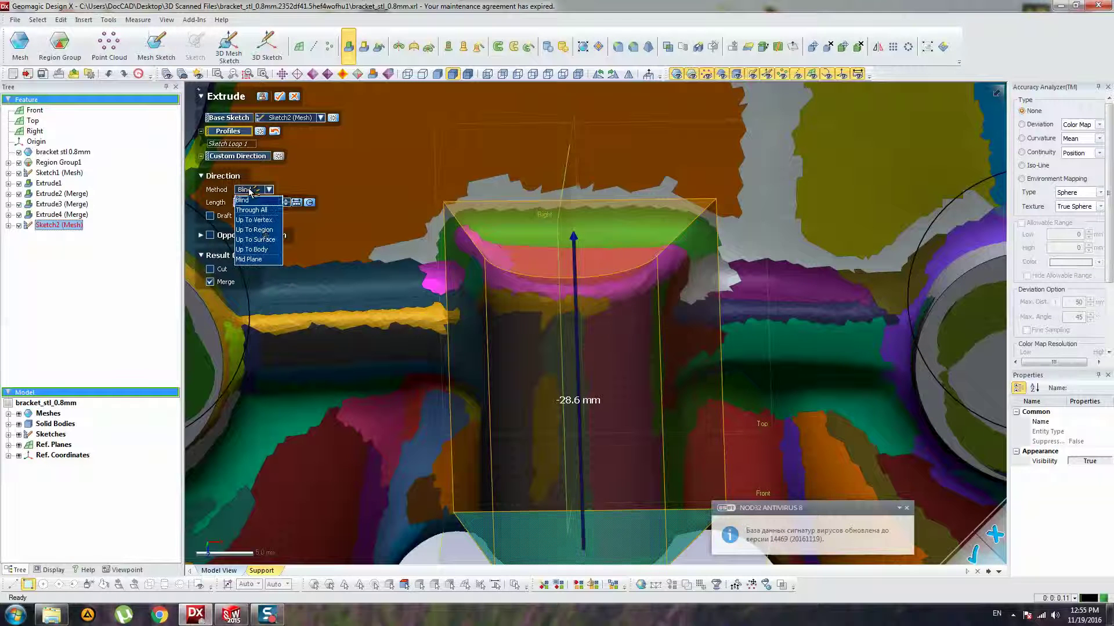
{"action": "left_click", "coordinate": [255, 230]}
{"action": "left_click", "coordinate": [561, 258]}
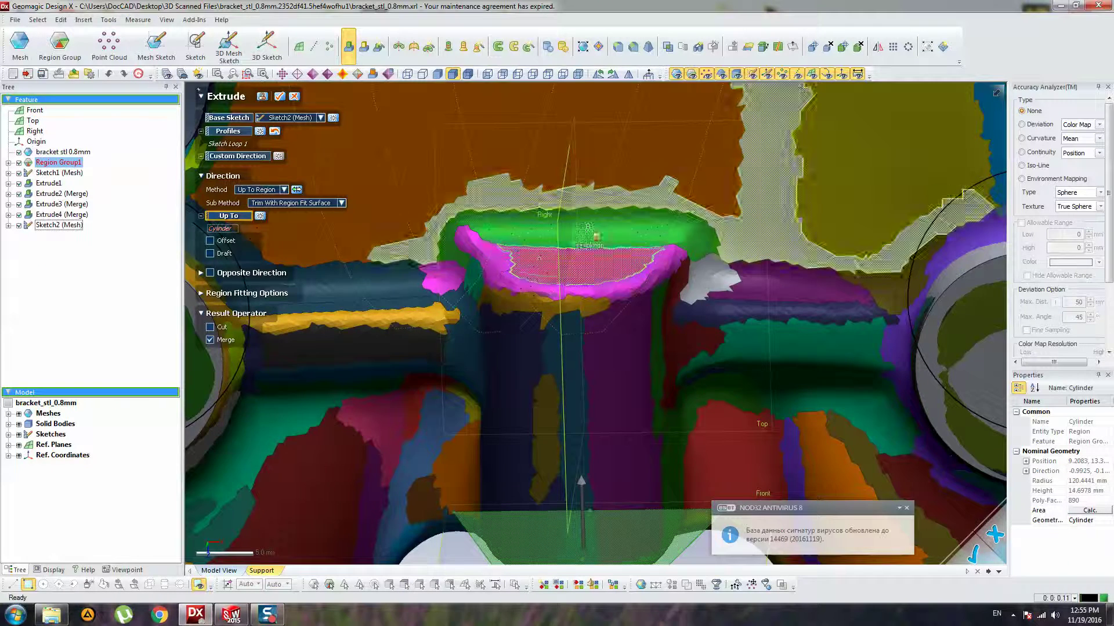
{"action": "right_click_drag", "start_coordinate": [573, 307], "coordinate": [613, 191]}
{"action": "left_click", "coordinate": [371, 238]}
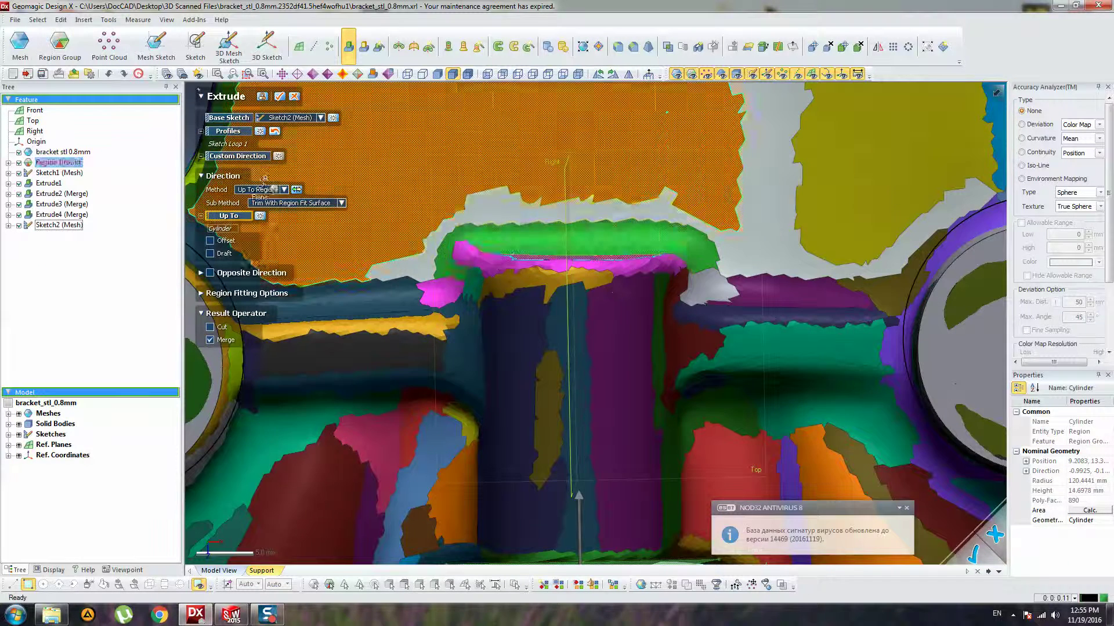
{"action": "left_click", "coordinate": [283, 189]}
{"action": "left_click", "coordinate": [251, 200]}
- Reverse the blind extrusion toward the plate, set its length to 27.5 mm and complete it merged with the body
{"action": "right_click_drag", "start_coordinate": [615, 264], "coordinate": [624, 302]}
{"action": "scroll", "coordinate": [629, 278], "scroll_direction": "down", "scroll_amount": 5}
{"action": "scroll", "coordinate": [623, 302], "scroll_direction": "down", "scroll_amount": 1}
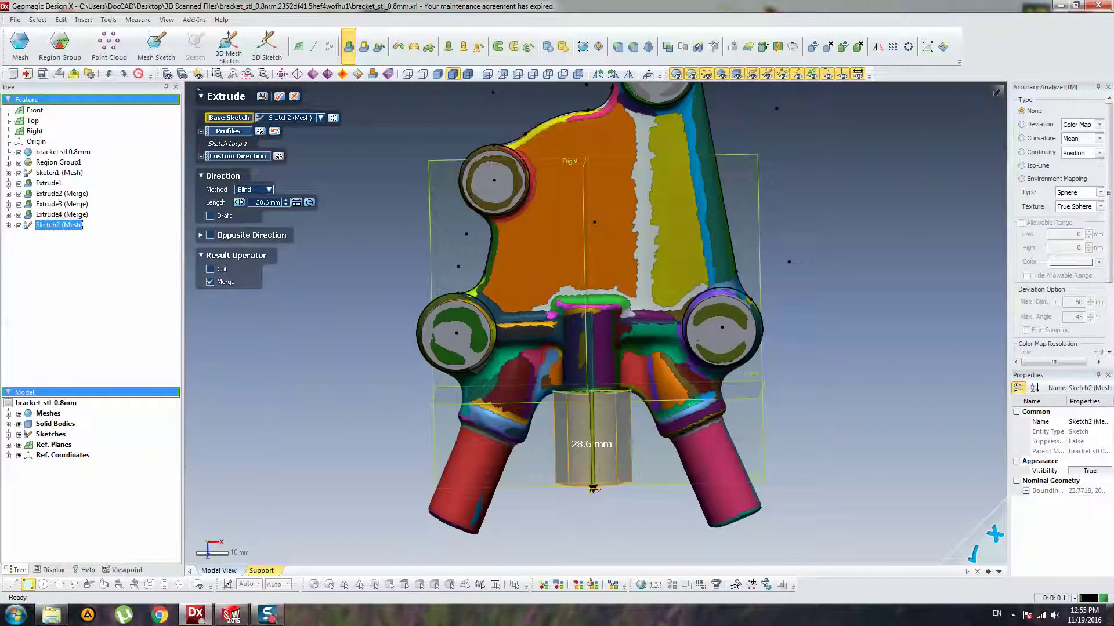
{"action": "left_click_drag", "start_coordinate": [593, 487], "coordinate": [590, 294]}
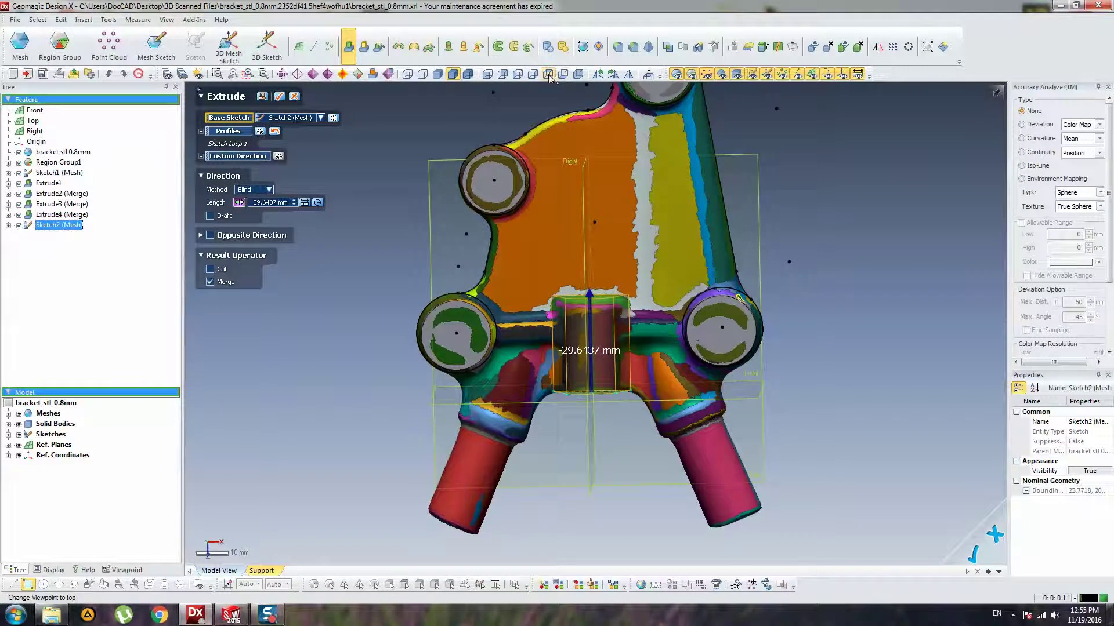
{"action": "scroll", "coordinate": [567, 249], "scroll_direction": "up", "scroll_amount": 5}
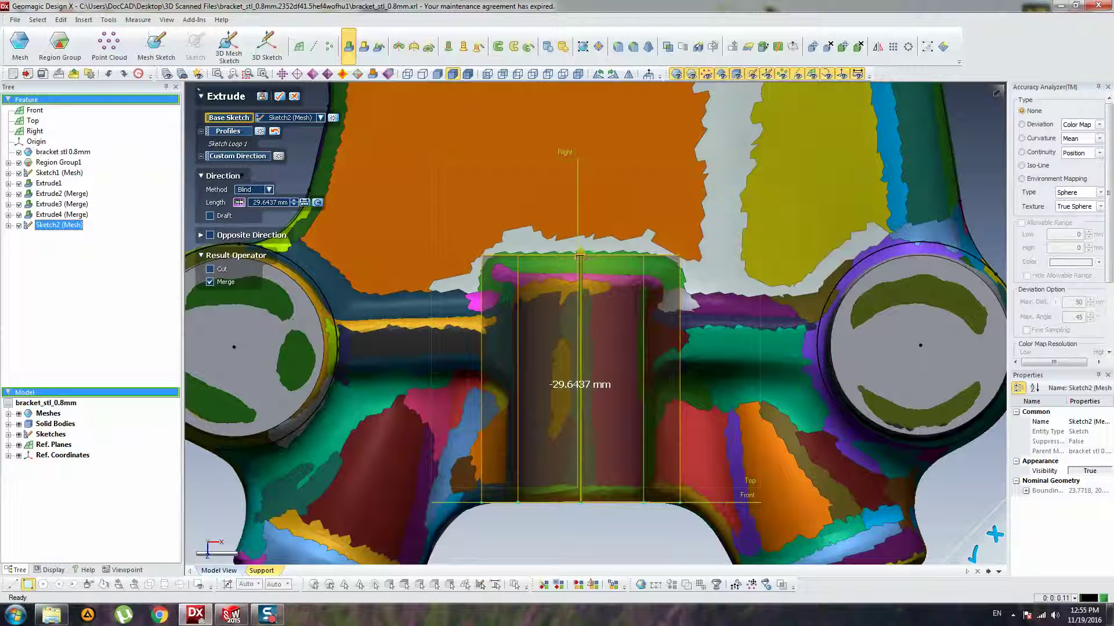
{"action": "left_click_drag", "start_coordinate": [580, 252], "coordinate": [579, 272]}
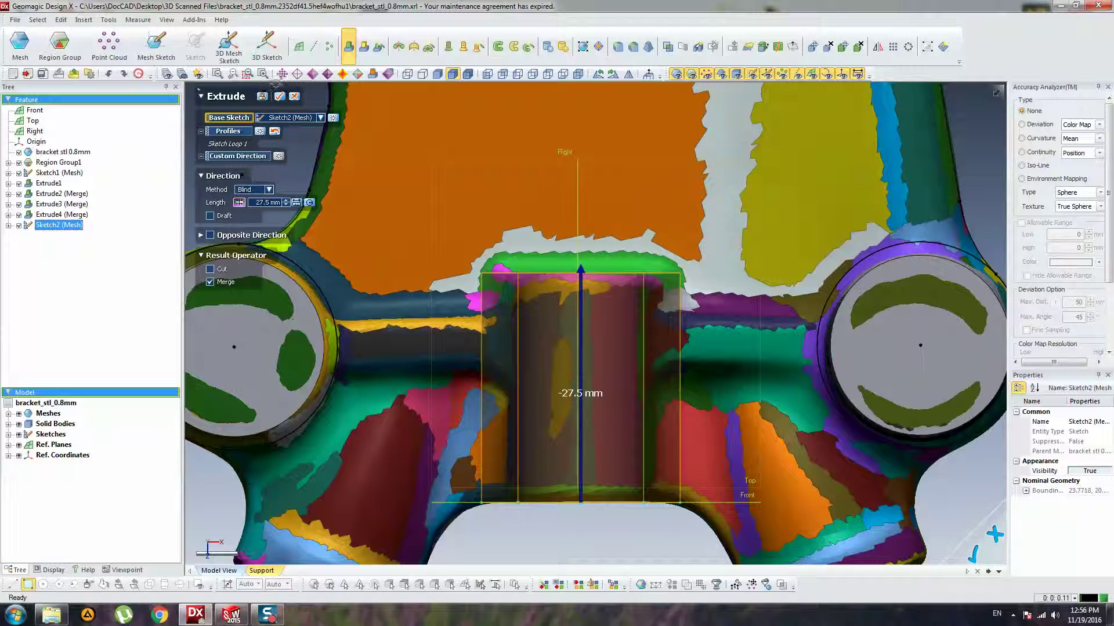
{"action": "left_click", "coordinate": [280, 97]}
- Hide the Front, Top and Right reference planes
{"action": "scroll", "coordinate": [651, 348], "scroll_direction": "down", "scroll_amount": 5}
{"action": "right_click_drag", "start_coordinate": [648, 348], "coordinate": [653, 299]}
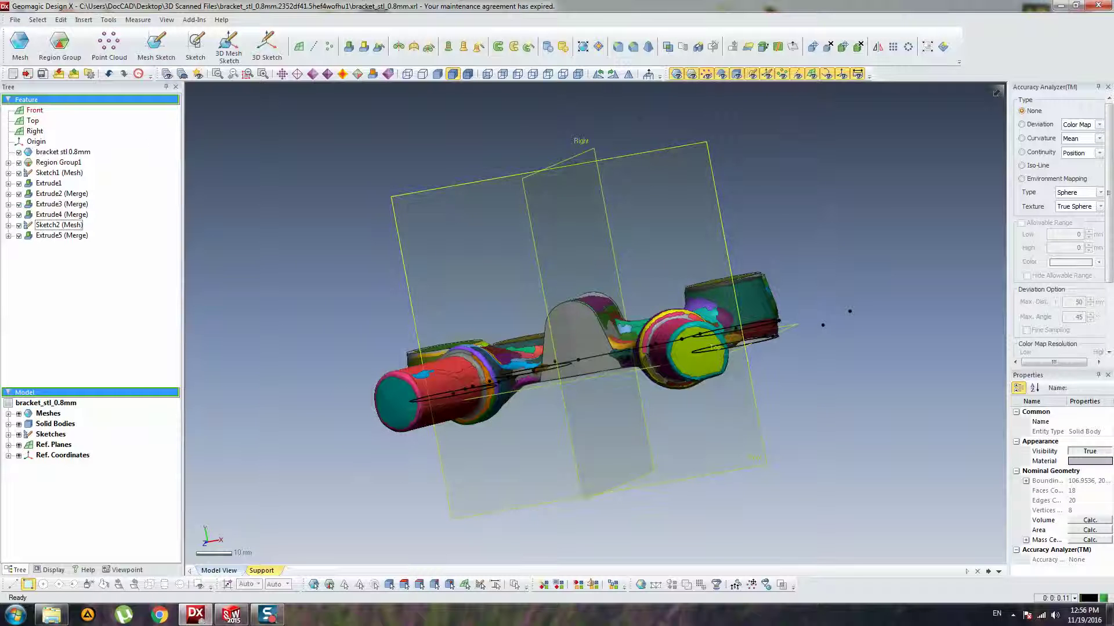
{"action": "left_click", "coordinate": [35, 131]}
{"action": "left_click", "coordinate": [34, 111], "text": "shift"}
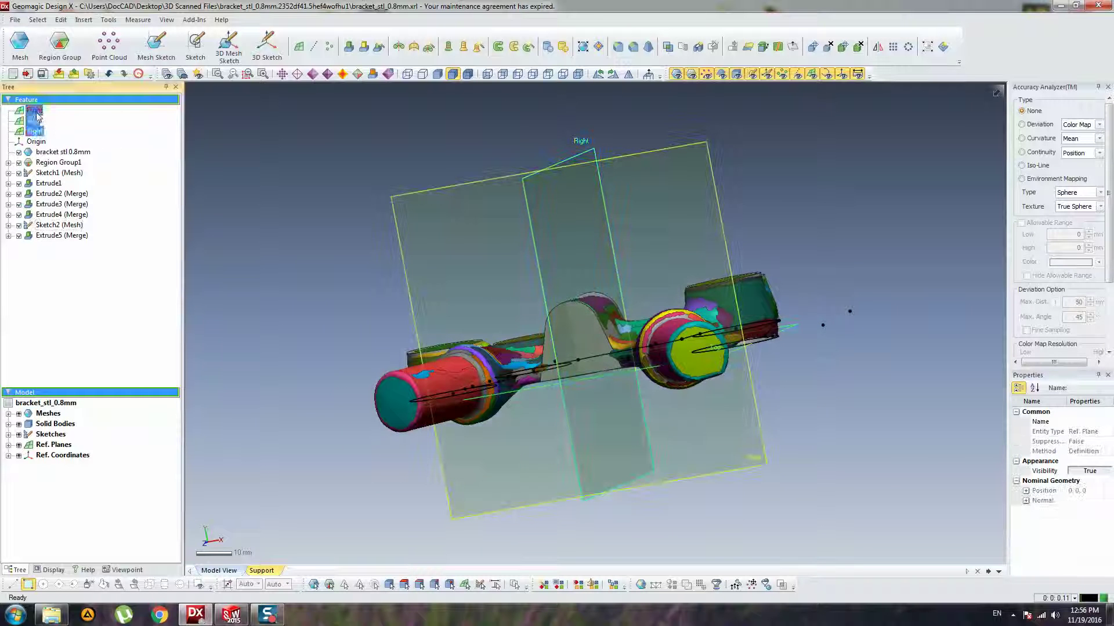
{"action": "right_click", "coordinate": [36, 112]}
{"action": "left_click", "coordinate": [63, 120]}
- Edit the hump extrusion and set its length to 28 mm
{"action": "right_click_drag", "start_coordinate": [458, 255], "coordinate": [452, 342]}
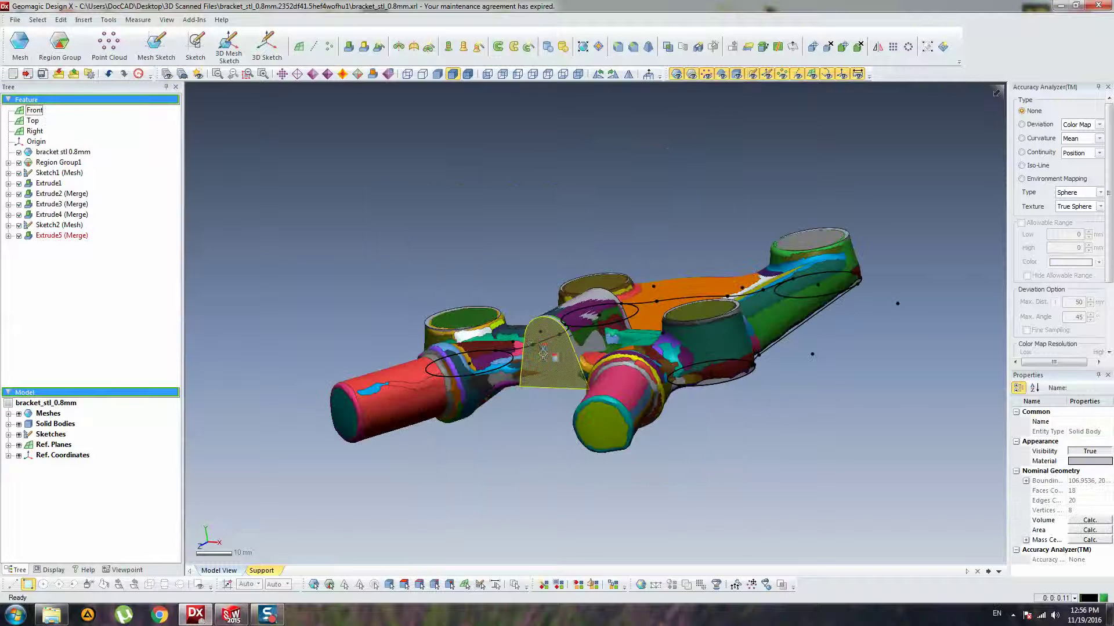
{"action": "left_click", "coordinate": [554, 354]}
{"action": "right_click_drag", "start_coordinate": [551, 359], "coordinate": [599, 308]}
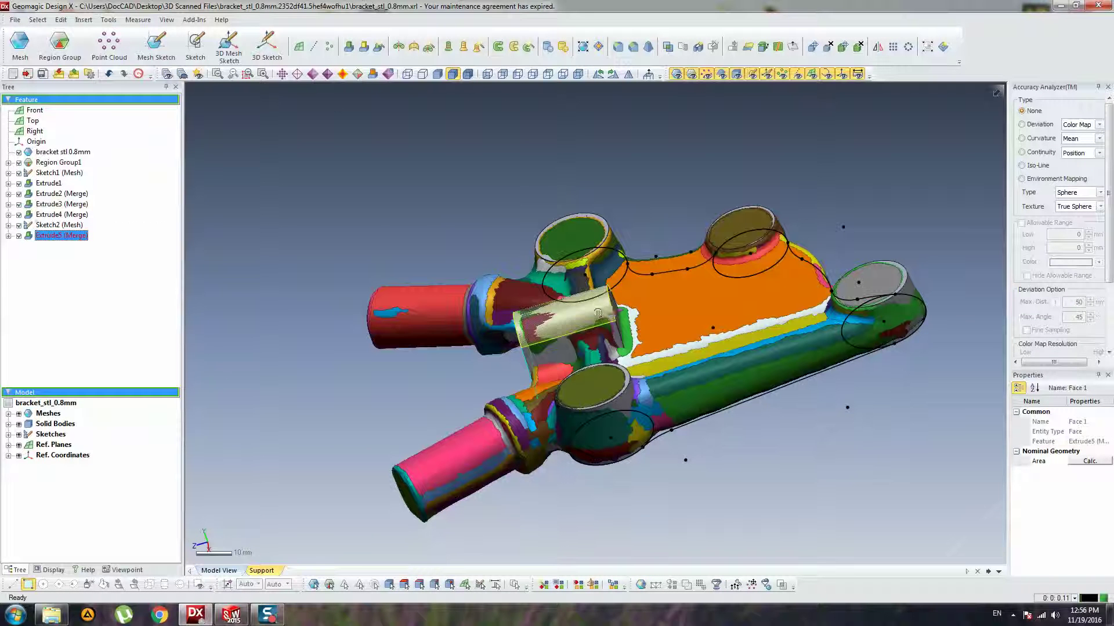
{"action": "double_click", "coordinate": [597, 313]}
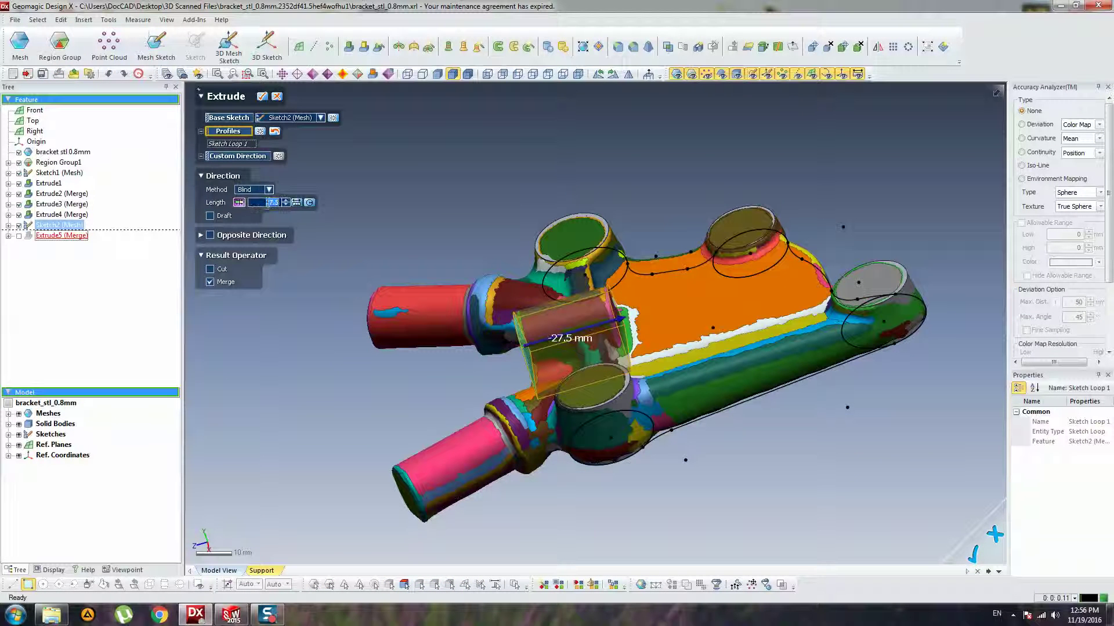
{"action": "key", "text": "Return"}
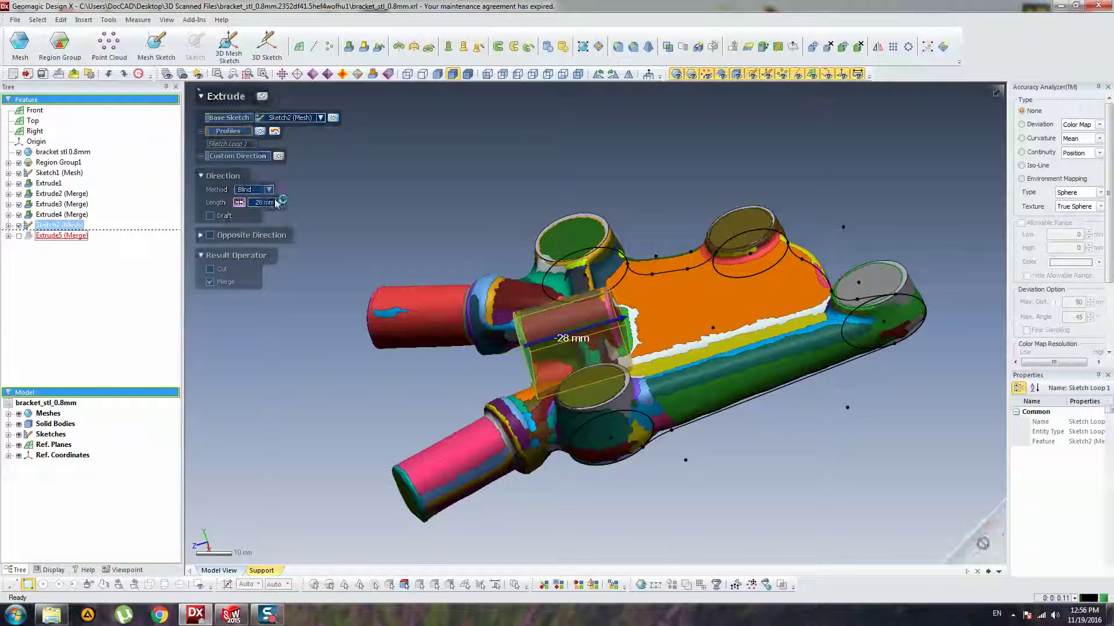
- Draft the hump's two end faces by 10°, using its bottom face as the neutral plane and reversing the draft direction upward
{"action": "right_click_drag", "start_coordinate": [582, 322], "coordinate": [635, 152]}
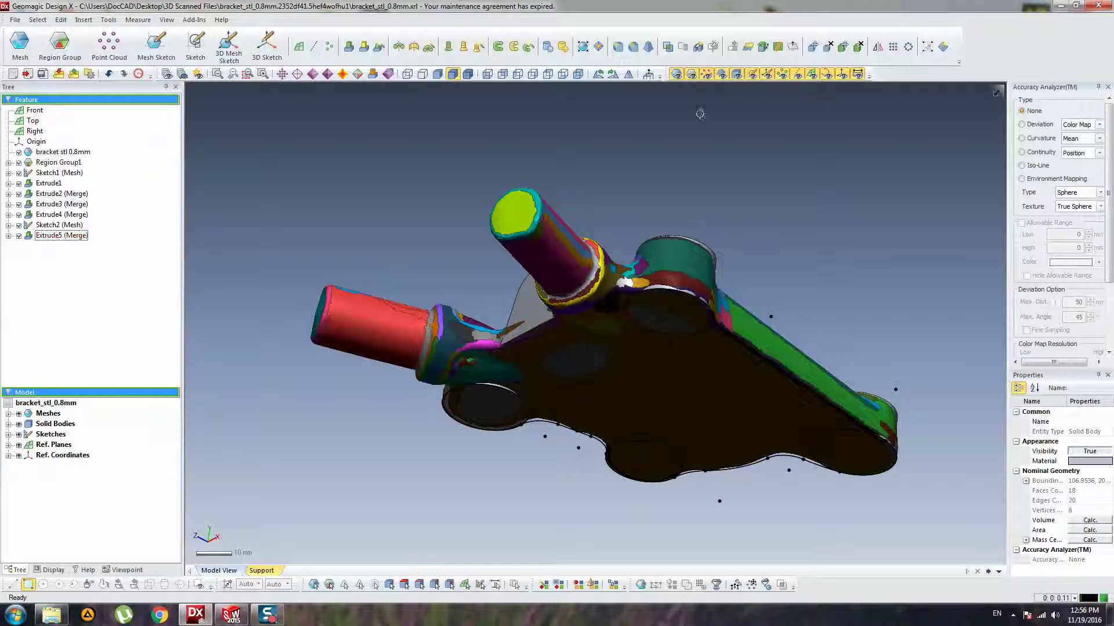
{"action": "left_click", "coordinate": [648, 46]}
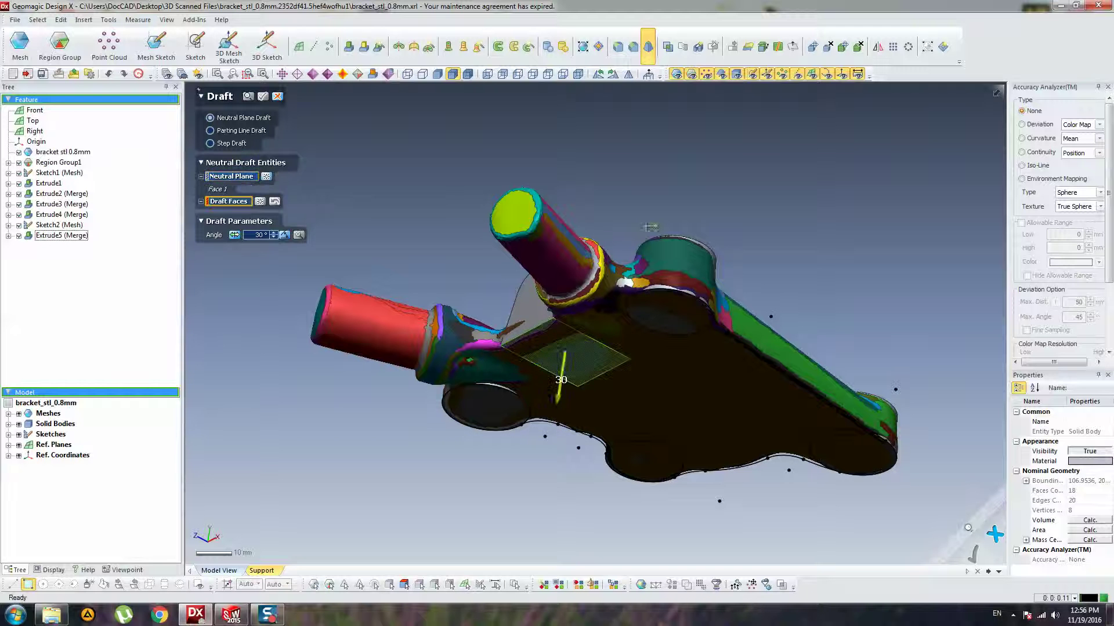
{"action": "right_click_drag", "start_coordinate": [553, 310], "coordinate": [537, 504]}
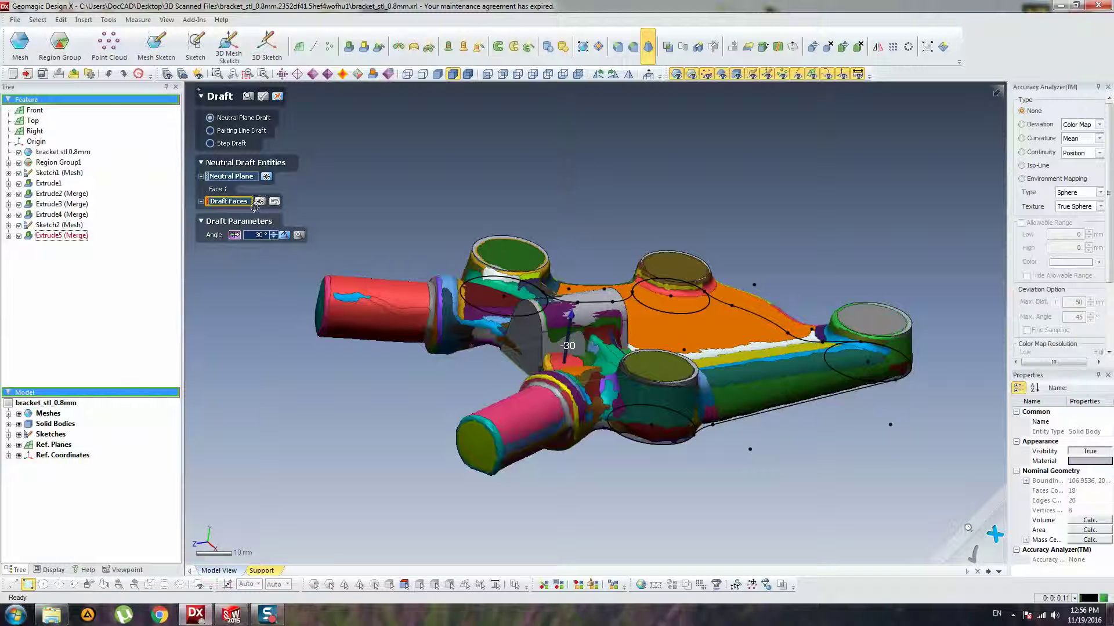
{"action": "left_click", "coordinate": [519, 336]}
{"action": "right_click_drag", "start_coordinate": [683, 350], "coordinate": [623, 386]}
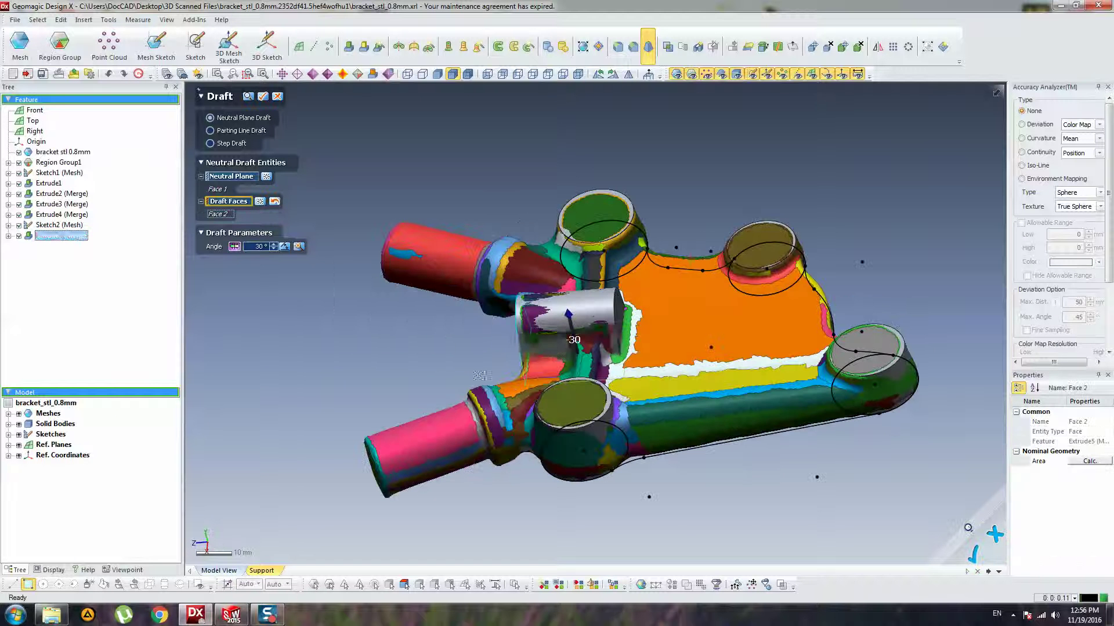
{"action": "left_click", "coordinate": [620, 316]}
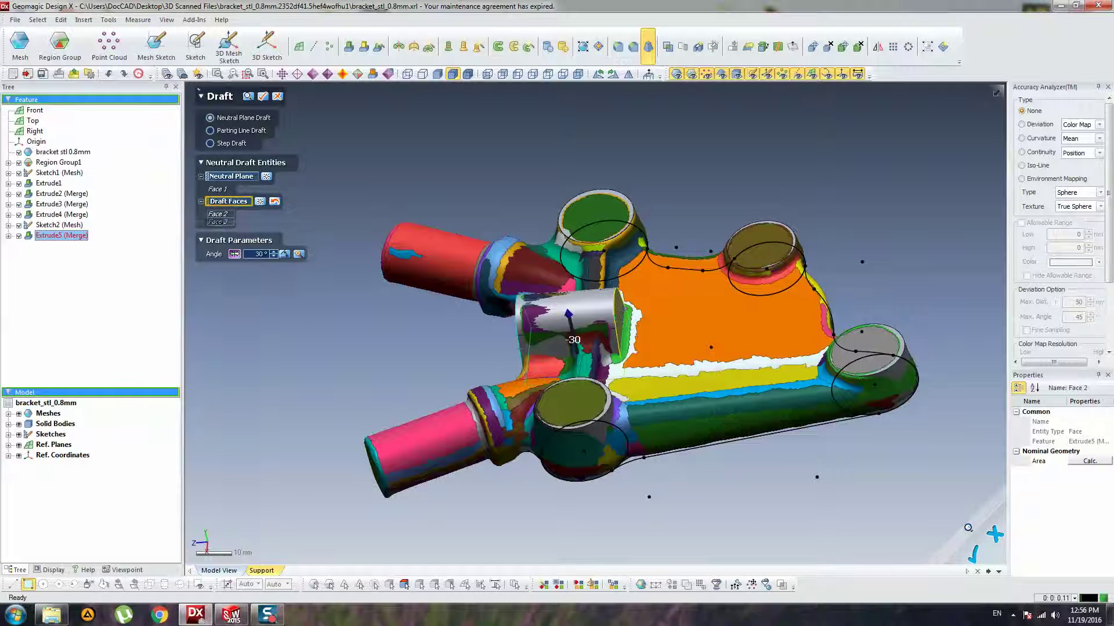
{"action": "double_click", "coordinate": [259, 254]}
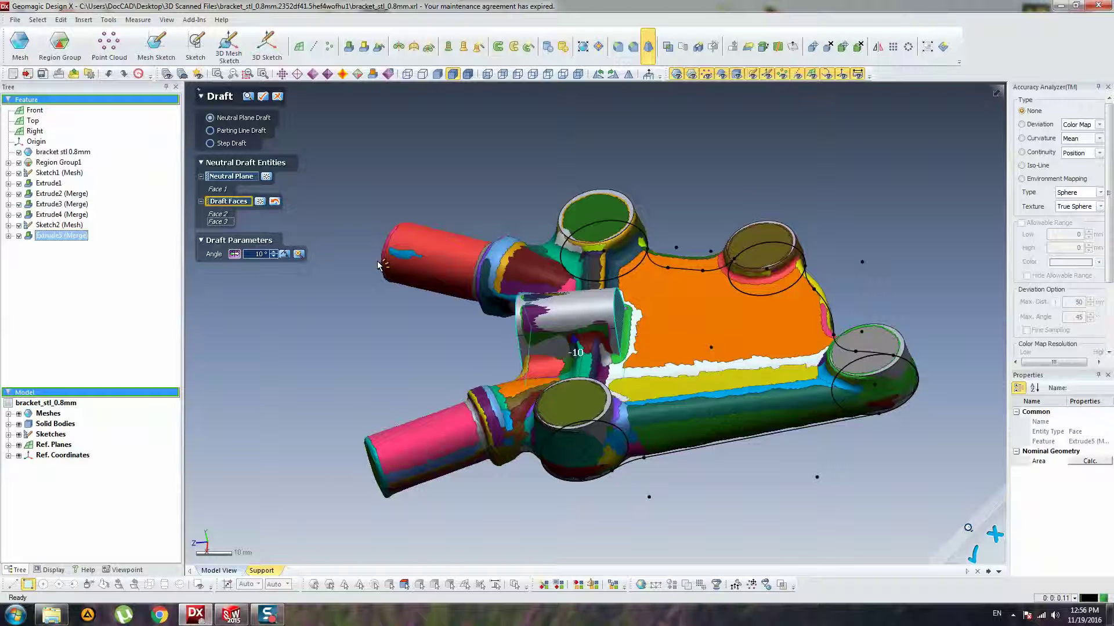
{"action": "key", "text": "Return"}
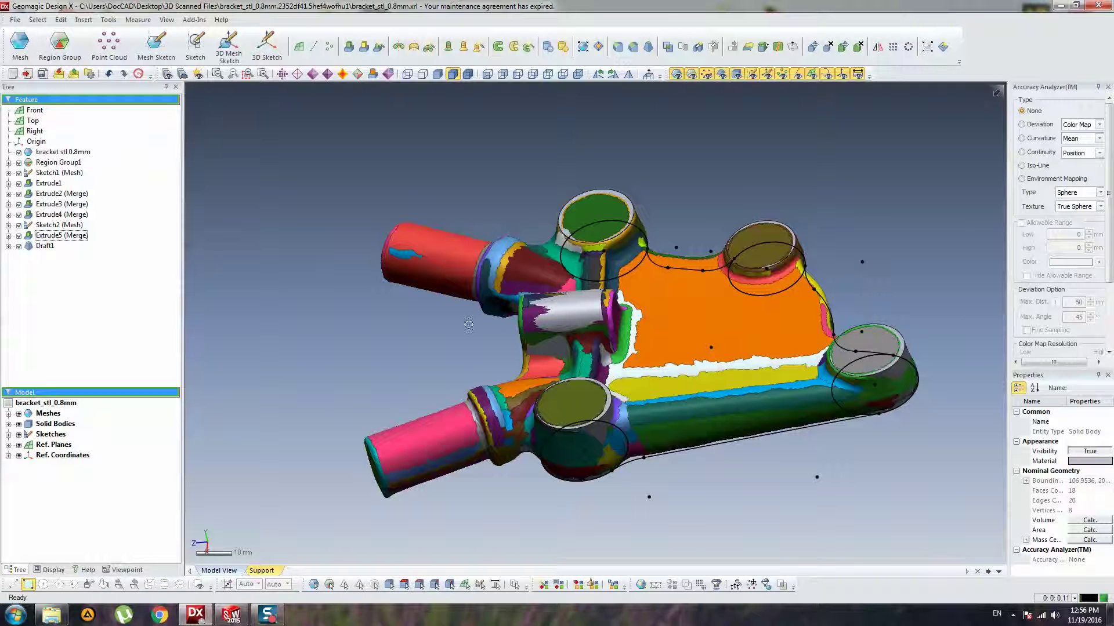
- Edit the draft on the hump's end faces and reduce its angle to 1.5°
{"action": "right_click_drag", "start_coordinate": [483, 370], "coordinate": [474, 309]}
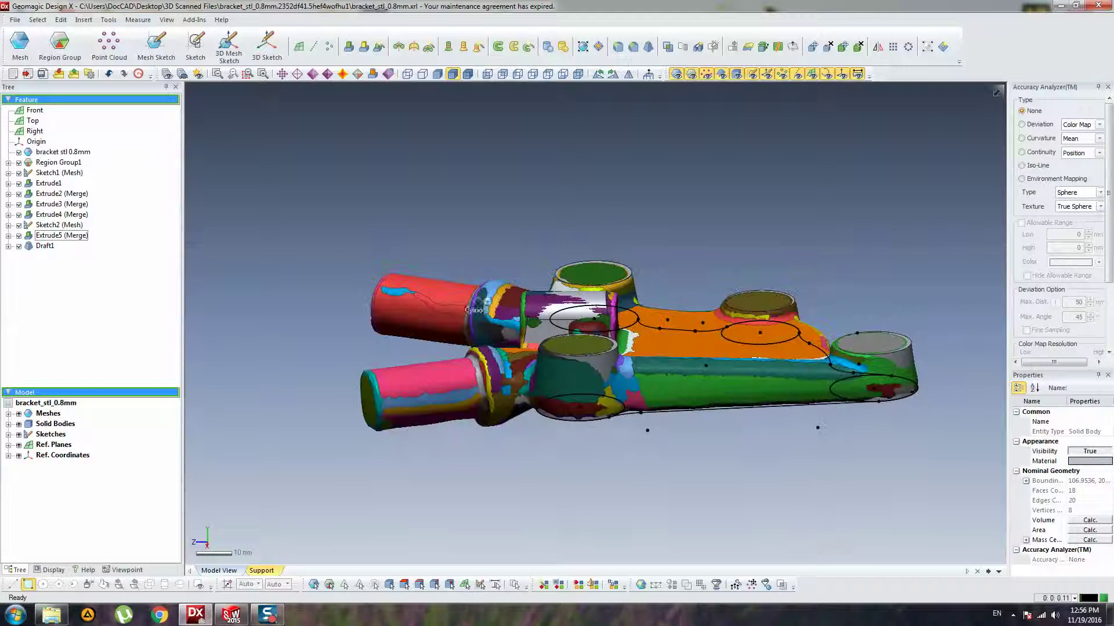
{"action": "right_click", "coordinate": [41, 248]}
{"action": "left_click", "coordinate": [58, 256]}
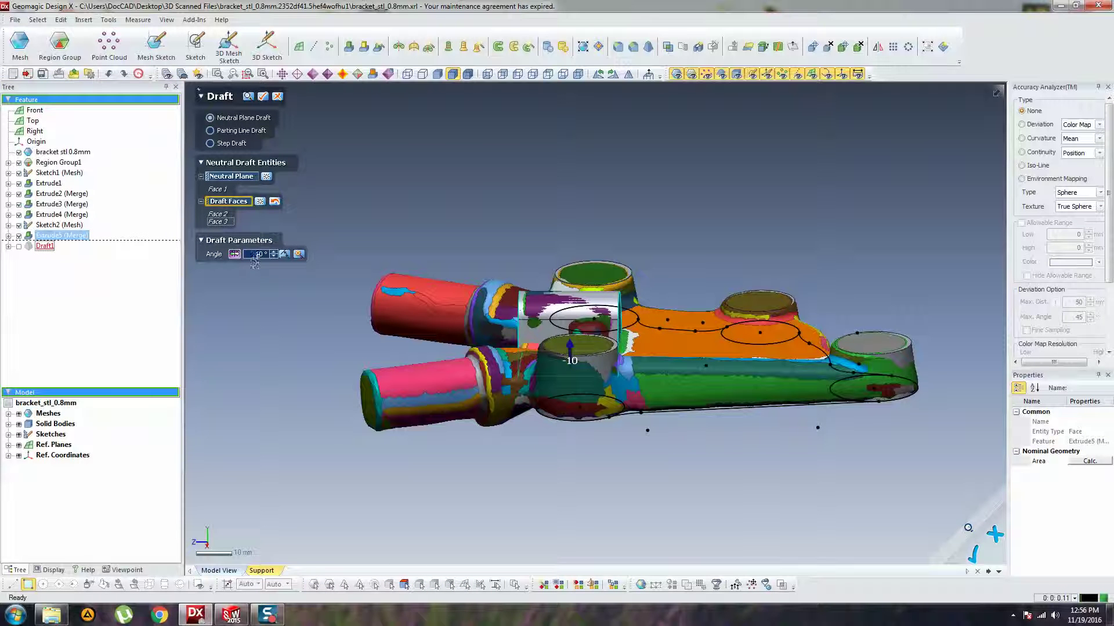
{"action": "key", "text": "Return"}
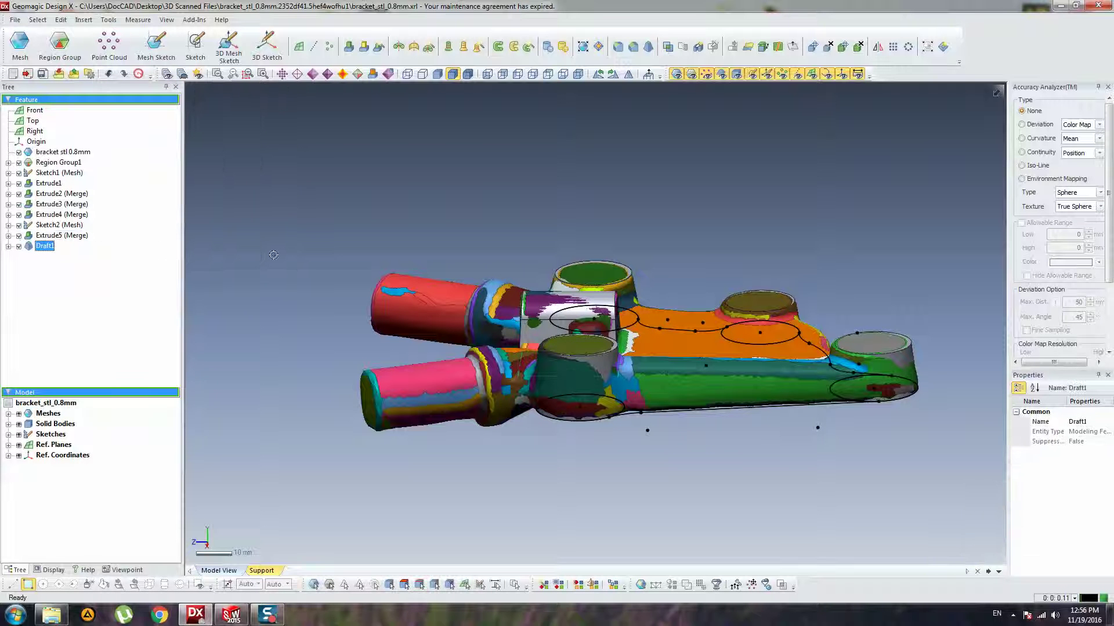
{"action": "right_click", "coordinate": [38, 249]}
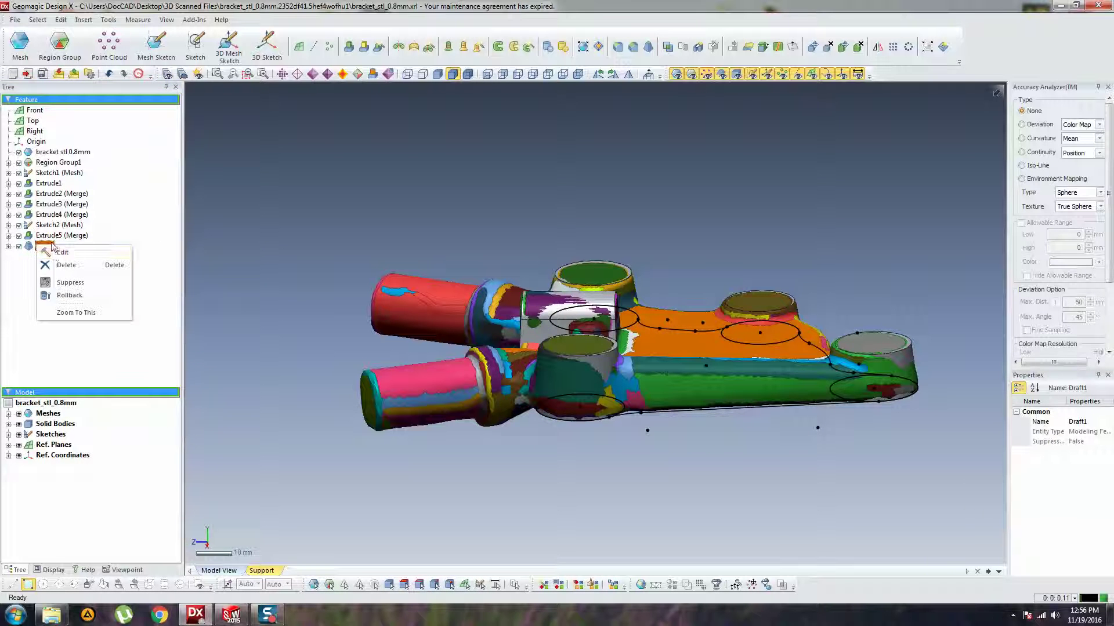
{"action": "left_click", "coordinate": [100, 255]}
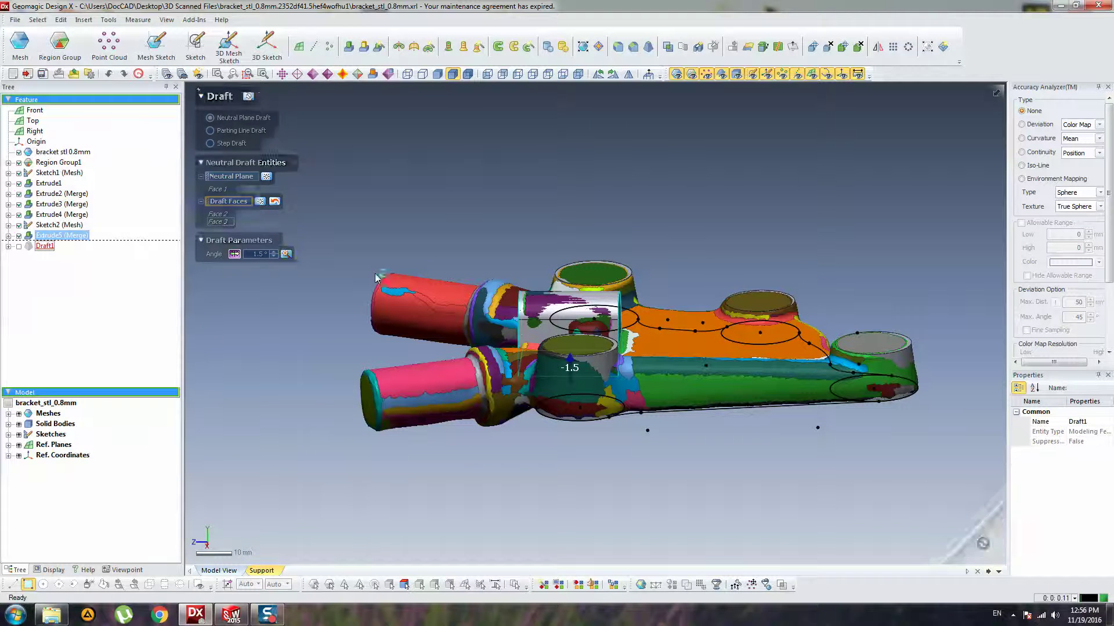
{"action": "key", "text": "Return"}
- Compare the drafted hump with the scan mesh, using the deviation color map to examine its end faces and rounded top
{"action": "right_click_drag", "start_coordinate": [384, 285], "coordinate": [742, 318]}
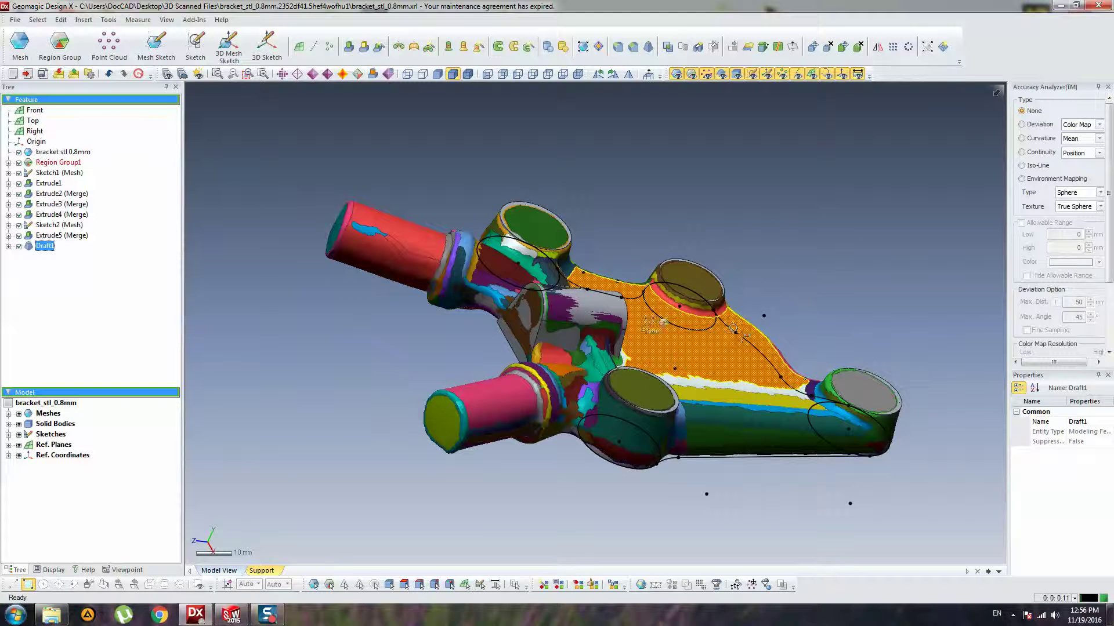
{"action": "right_click_drag", "start_coordinate": [733, 329], "coordinate": [453, 331]}
{"action": "scroll", "coordinate": [522, 330], "scroll_direction": "up", "scroll_amount": 5}
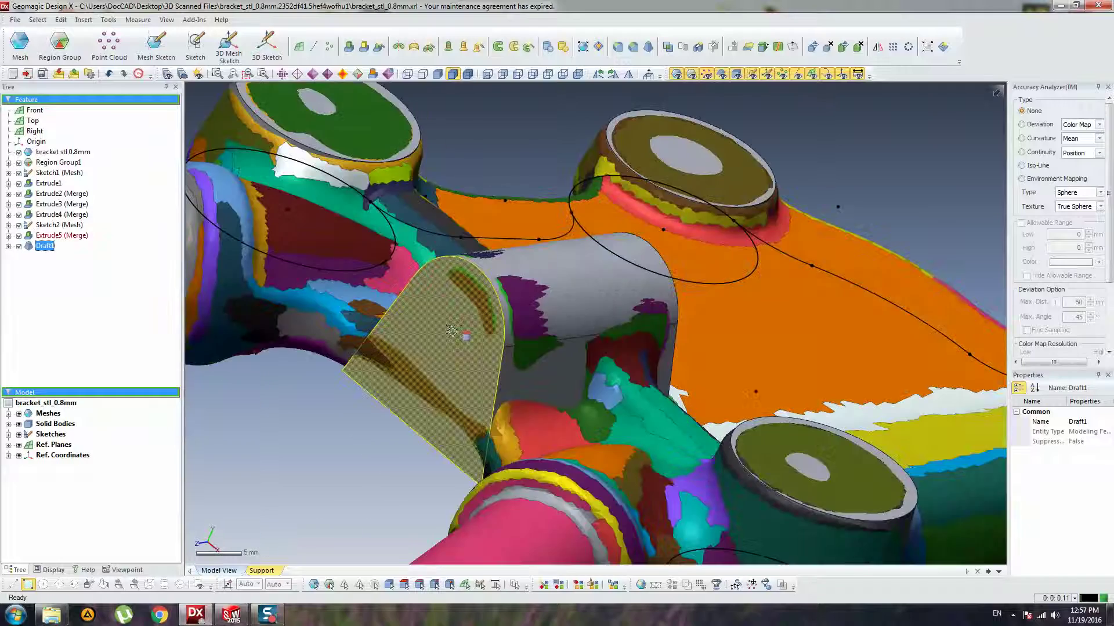
{"action": "right_click_drag", "start_coordinate": [586, 383], "coordinate": [721, 287]}
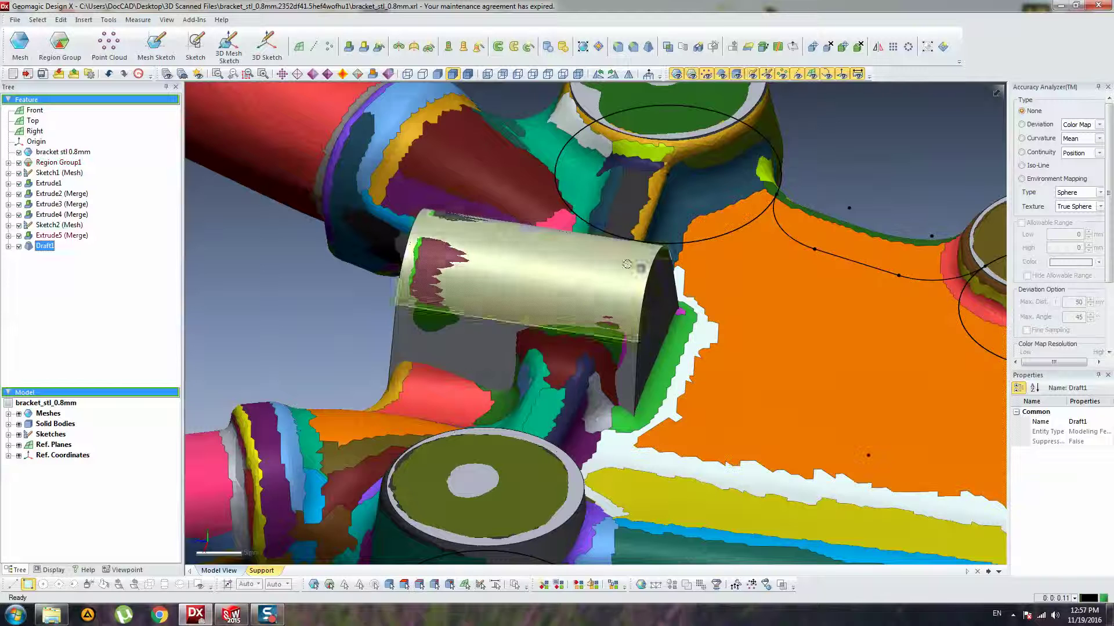
{"action": "left_click", "coordinate": [1033, 125]}
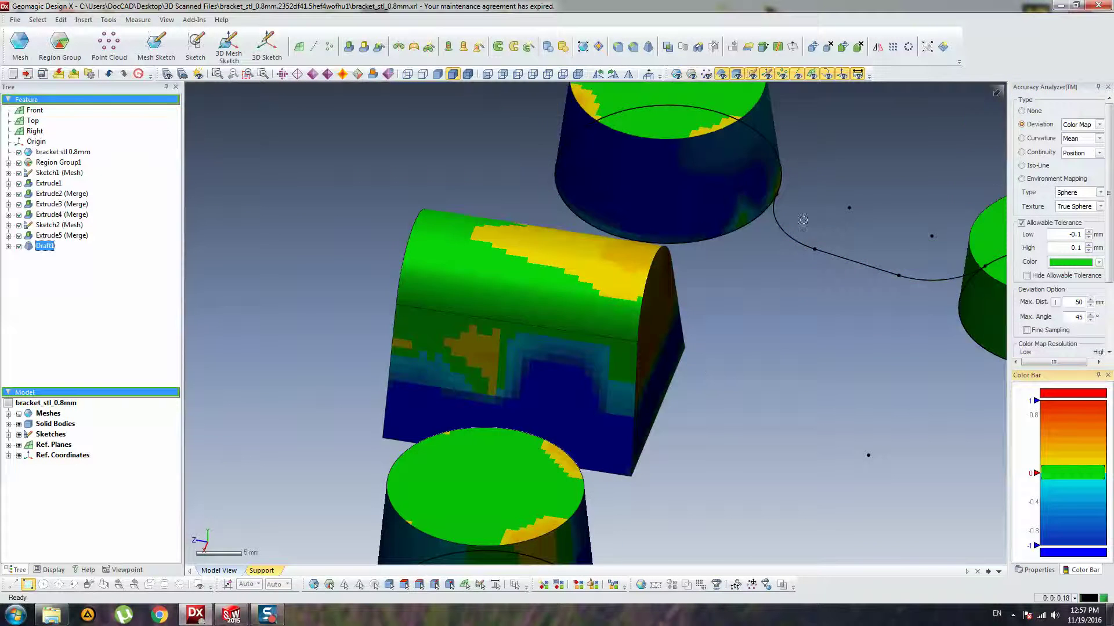
{"action": "right_click_drag", "start_coordinate": [803, 220], "coordinate": [639, 311]}
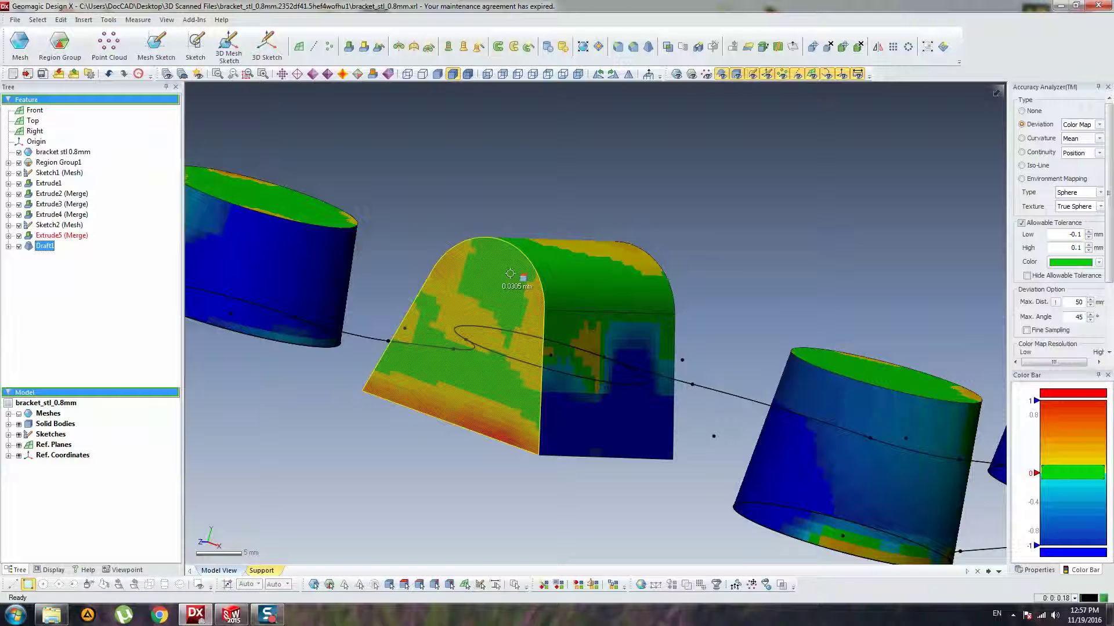
{"action": "mouse_move", "coordinate": [476, 287]}
{"action": "right_mouse_down"}
{"action": "mouse_move", "coordinate": [462, 363]}
{"action": "mouse_move", "coordinate": [579, 330]}
{"action": "mouse_move", "coordinate": [540, 354]}
{"action": "right_mouse_up"}
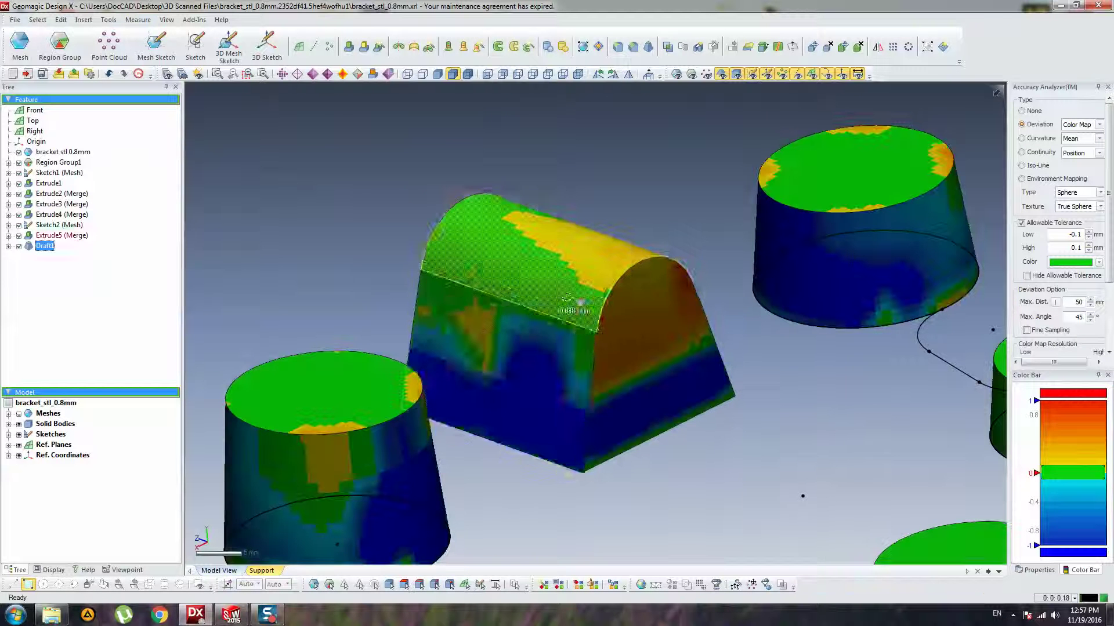
- Shorten the hump extrusion slightly and turn off the deviation color map
{"action": "double_click", "coordinate": [552, 346]}
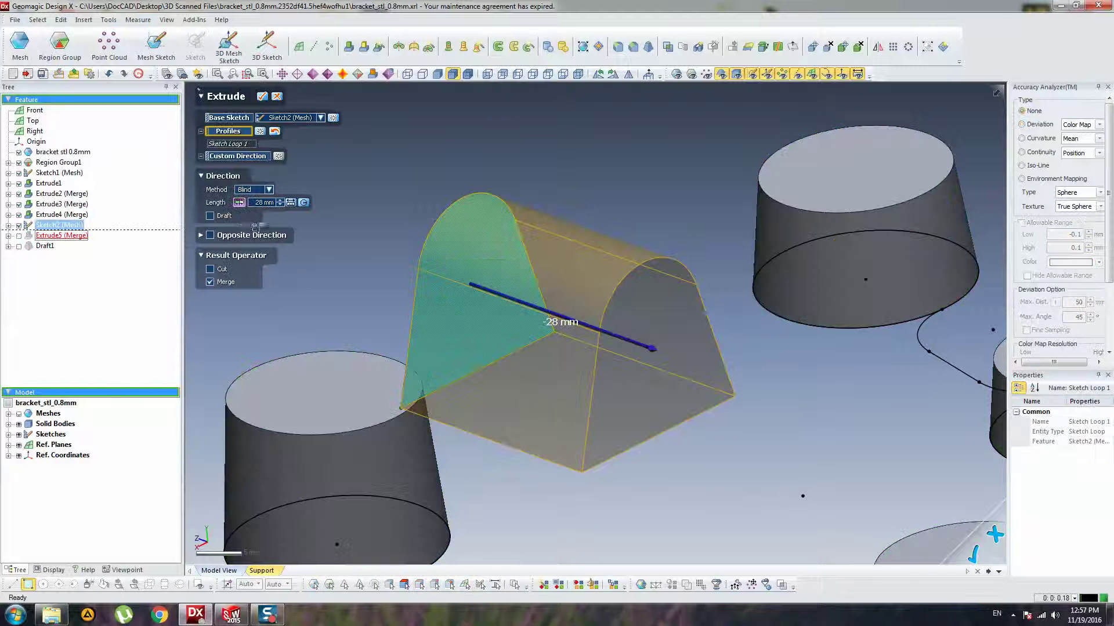
{"action": "left_click", "coordinate": [280, 205]}
{"action": "key", "text": "Return"}
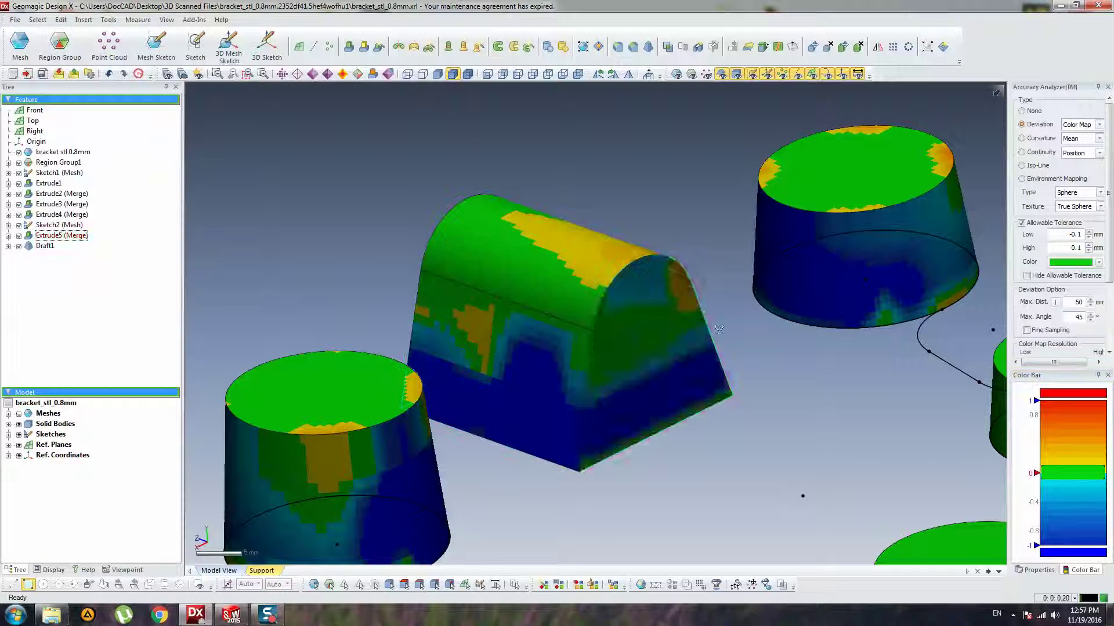
{"action": "scroll", "coordinate": [650, 318], "scroll_direction": "down", "scroll_amount": 3}
{"action": "left_click", "coordinate": [1021, 111]}
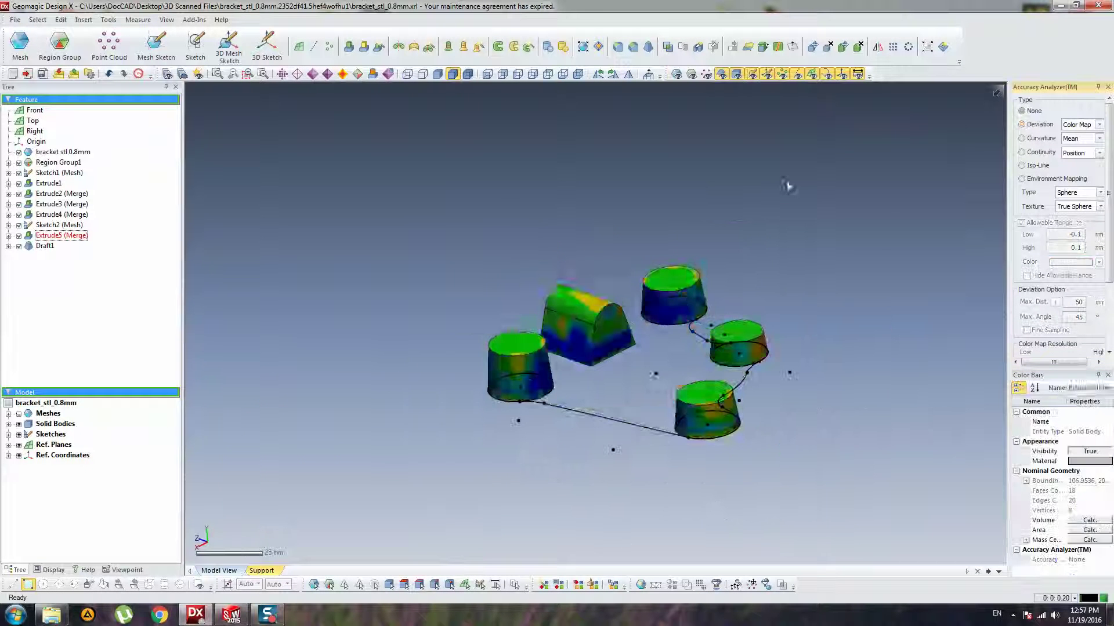
- Examine the ribs and the two angled cylindrical arms beside the hump from above, below and the front
{"action": "scroll", "coordinate": [679, 204], "scroll_direction": "down", "scroll_amount": 3}
{"action": "mouse_move", "coordinate": [450, 255]}
{"action": "right_mouse_down"}
{"action": "mouse_move", "coordinate": [852, 442]}
{"action": "mouse_move", "coordinate": [729, 235]}
{"action": "mouse_move", "coordinate": [733, 159]}
{"action": "mouse_move", "coordinate": [758, 185]}
{"action": "mouse_move", "coordinate": [745, 365]}
{"action": "mouse_move", "coordinate": [719, 390]}
{"action": "mouse_move", "coordinate": [629, 333]}
{"action": "right_mouse_up"}
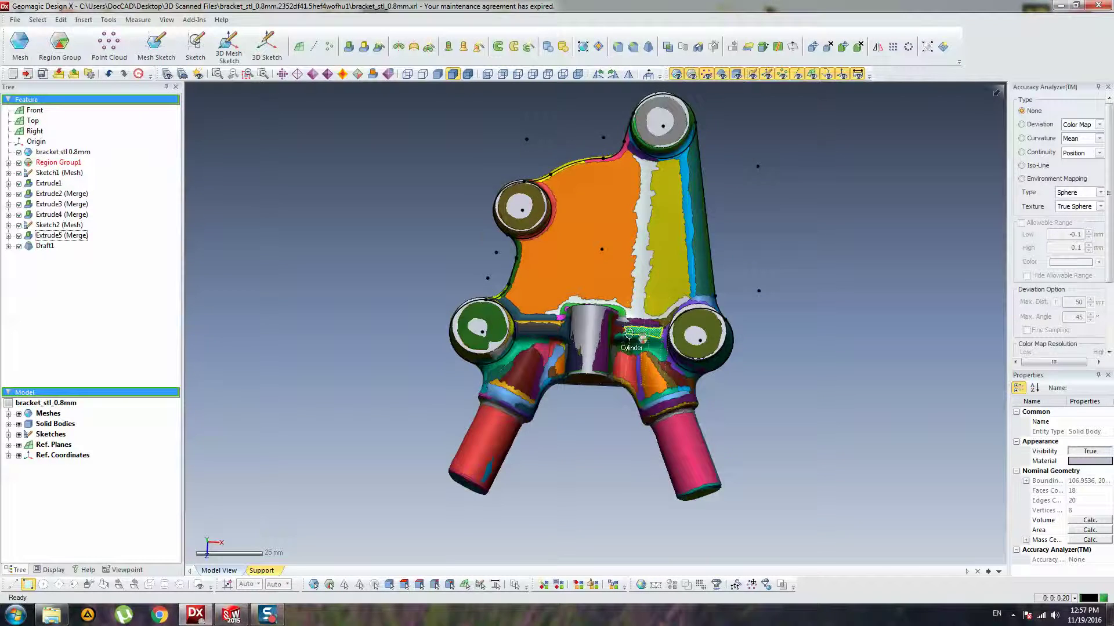
{"action": "right_click_drag", "start_coordinate": [618, 387], "coordinate": [548, 429]}
{"action": "right_click_drag", "start_coordinate": [545, 377], "coordinate": [534, 410]}
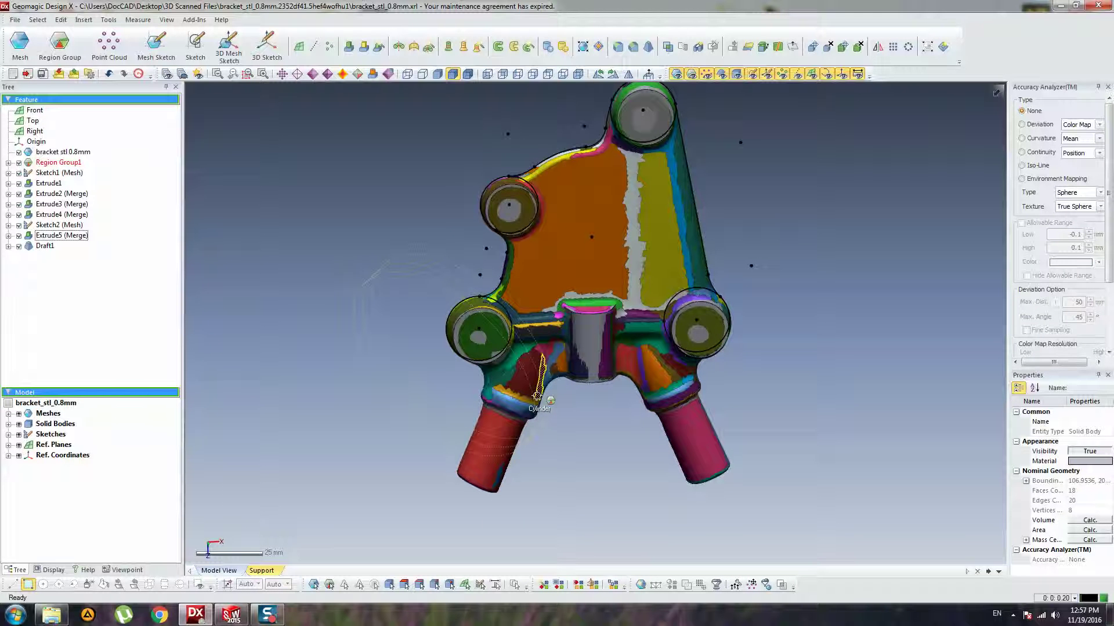
{"action": "right_click_drag", "start_coordinate": [547, 84], "coordinate": [548, 95]}
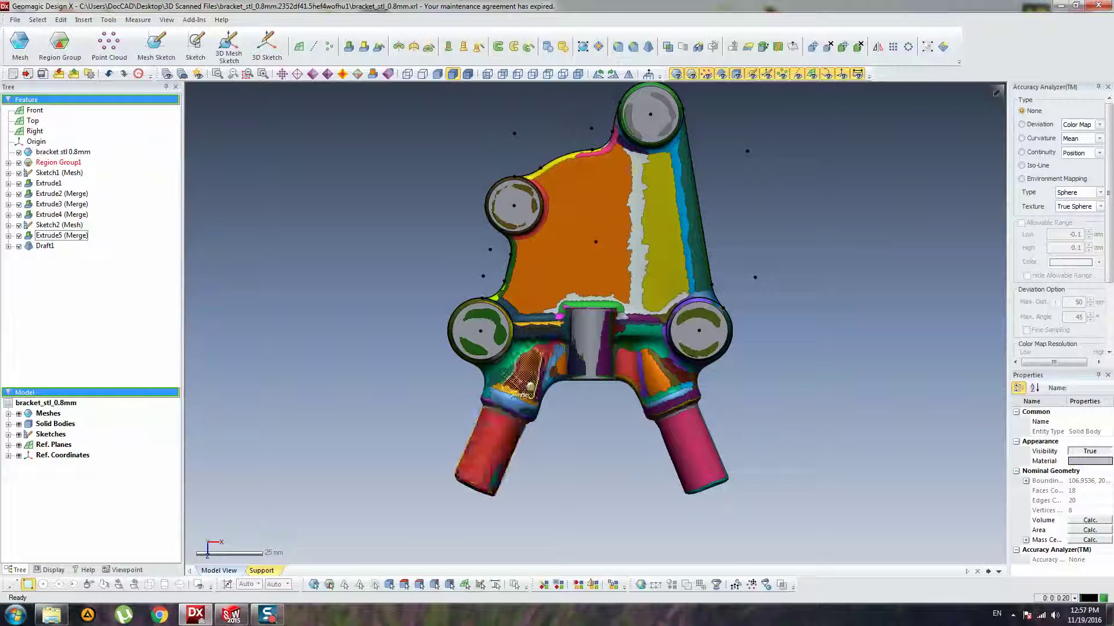
{"action": "scroll", "coordinate": [516, 381], "scroll_direction": "up", "scroll_amount": 4}
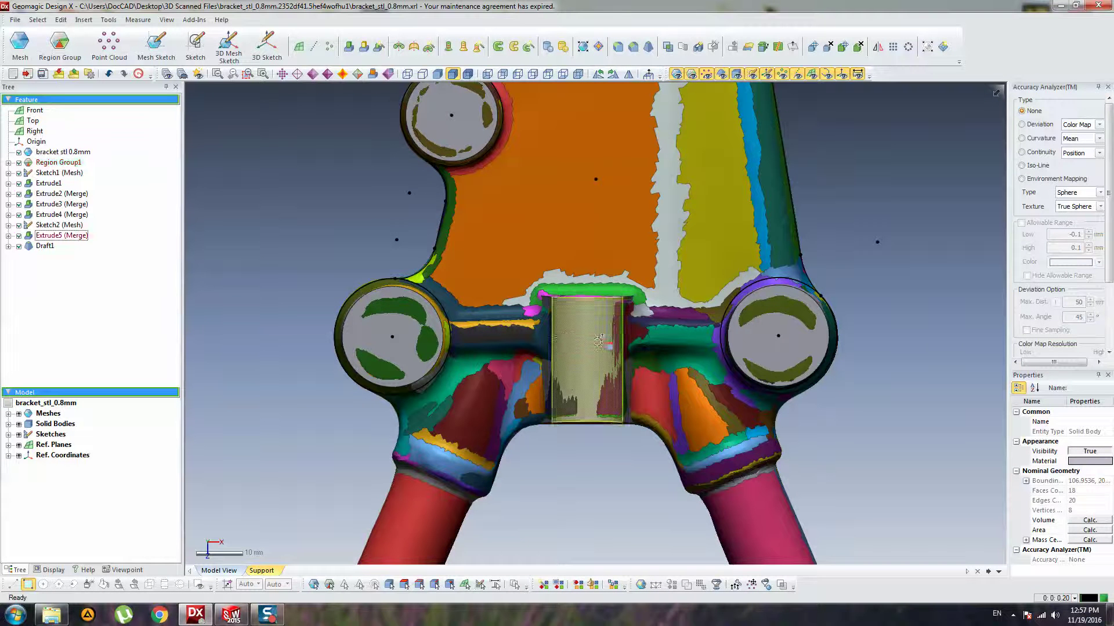
{"action": "scroll", "coordinate": [599, 341], "scroll_direction": "down", "scroll_amount": 2}
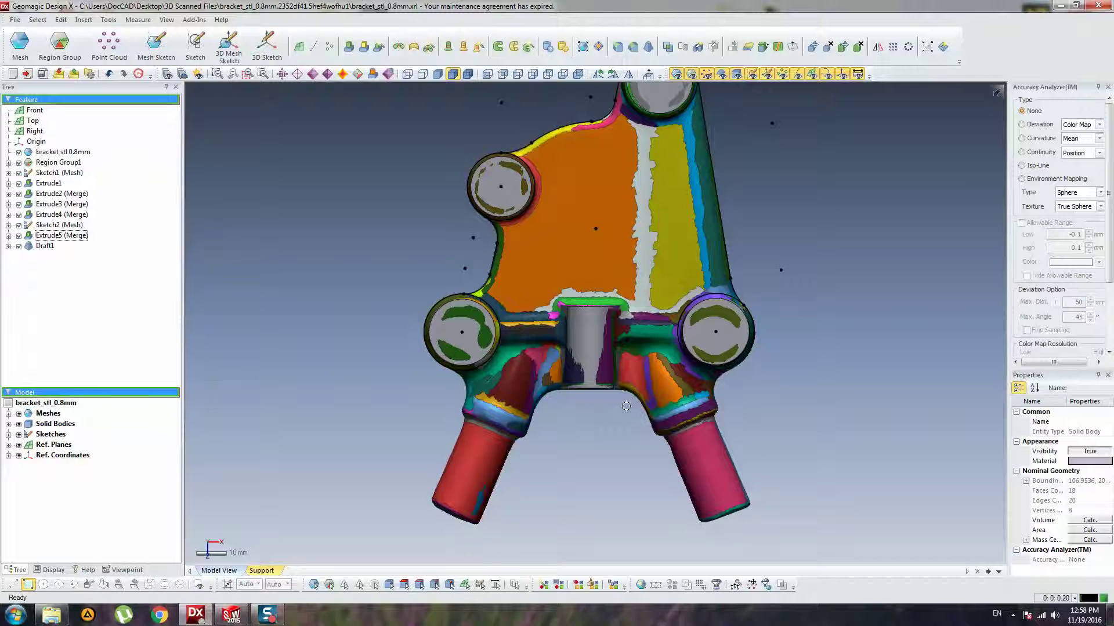
{"action": "right_click_drag", "start_coordinate": [627, 406], "coordinate": [656, 291]}
{"action": "right_click_drag", "start_coordinate": [549, 408], "coordinate": [588, 217]}
{"action": "right_click_drag", "start_coordinate": [588, 330], "coordinate": [626, 435]}
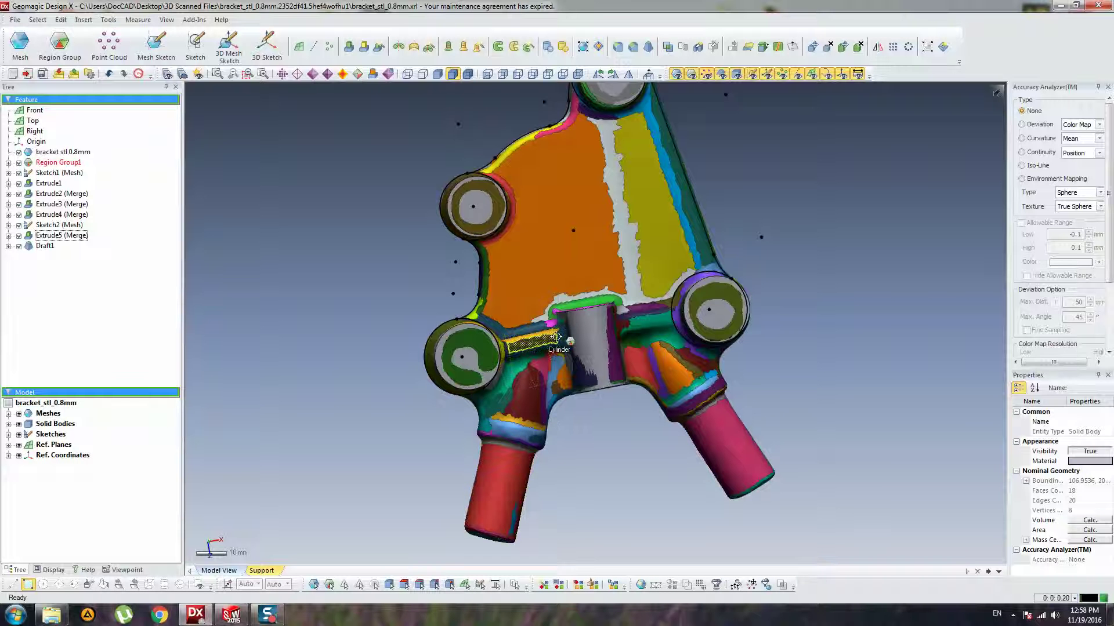
{"action": "key", "text": "ctrl+1"}
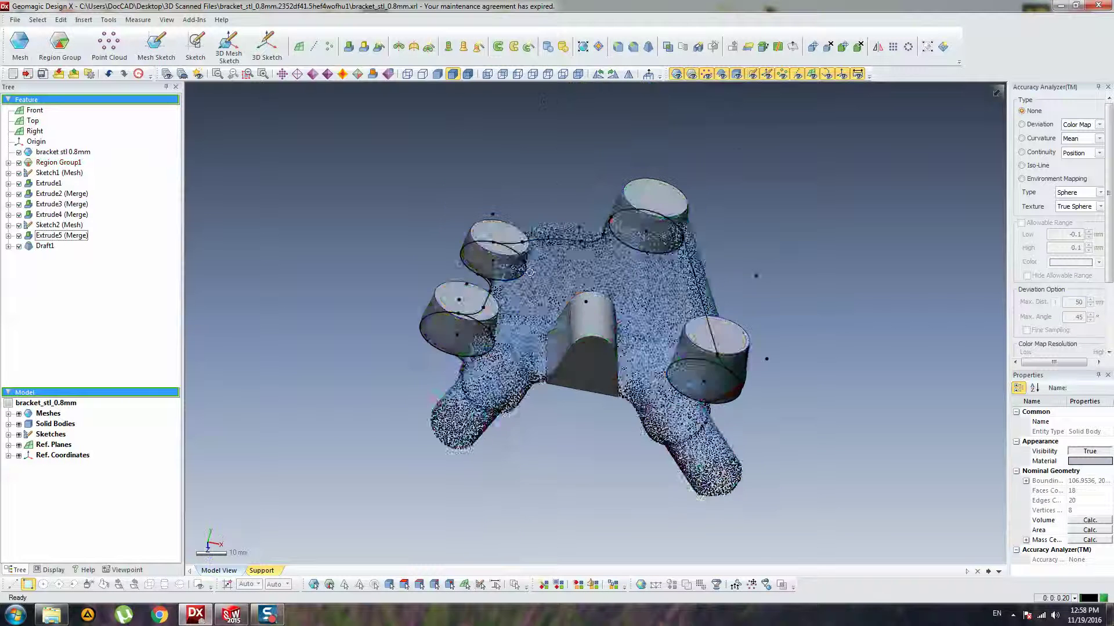
{"action": "right_click_drag", "start_coordinate": [459, 340], "coordinate": [673, 479]}
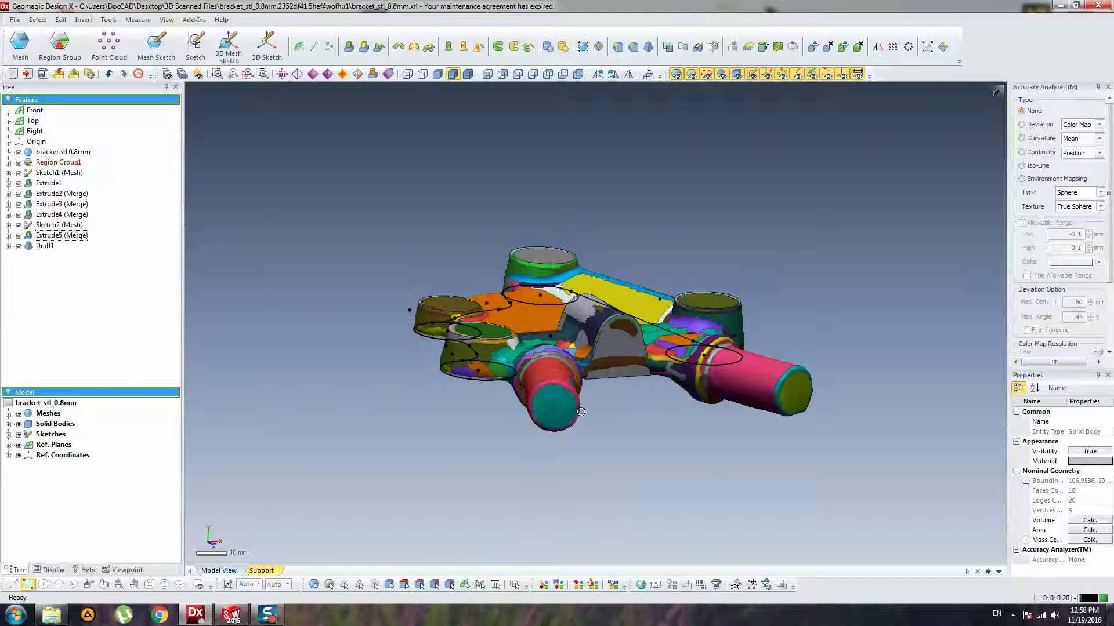
{"action": "right_click_drag", "start_coordinate": [579, 407], "coordinate": [538, 491]}
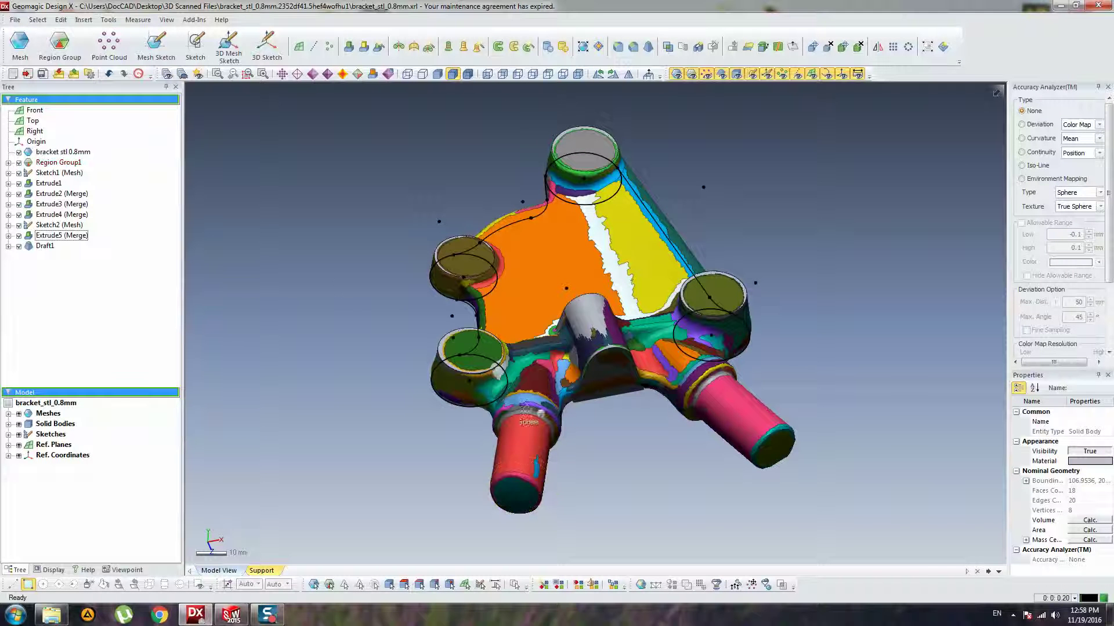
{"action": "right_click_drag", "start_coordinate": [382, 207], "coordinate": [273, 247]}
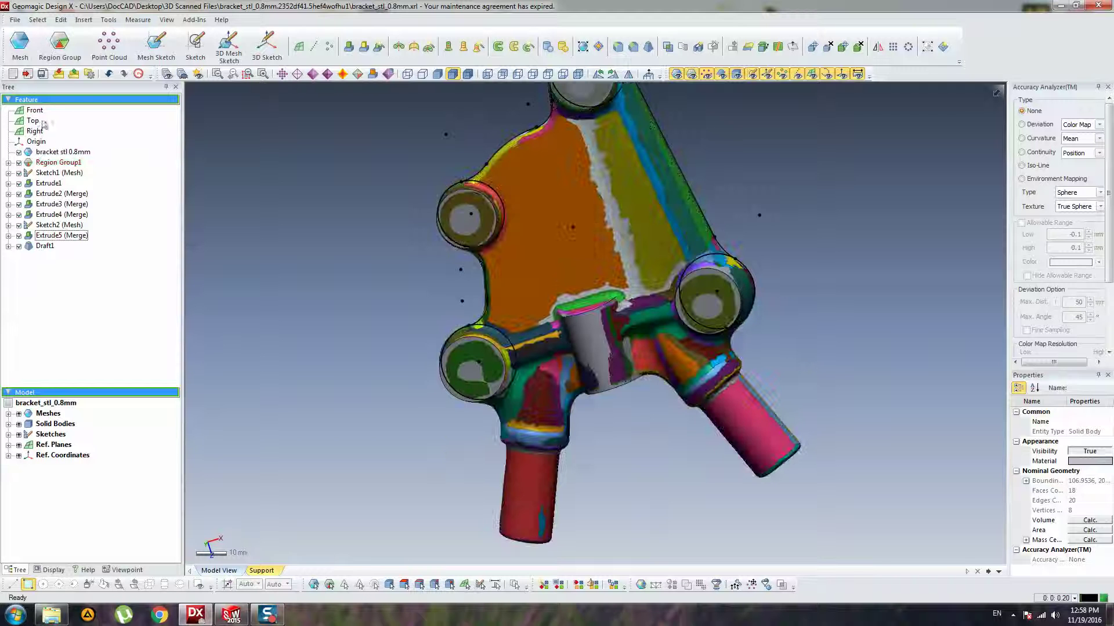
- Sketch on the Top plane a vertical centerline upward from the origin, and lengthen it to about 106 mm
{"action": "left_click", "coordinate": [33, 121]}
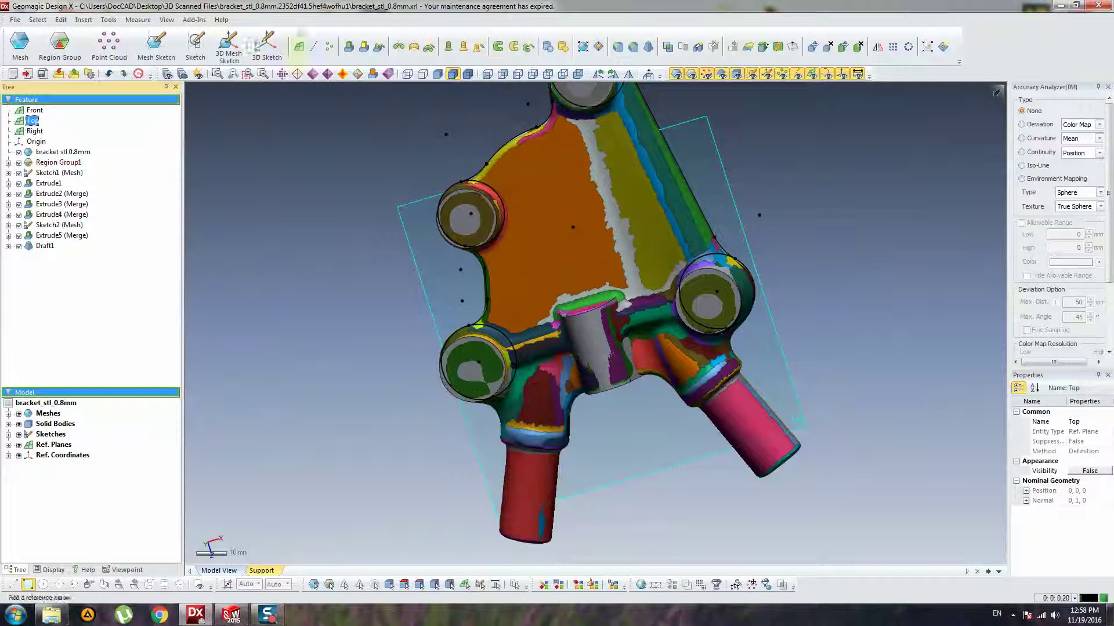
{"action": "left_click", "coordinate": [195, 49]}
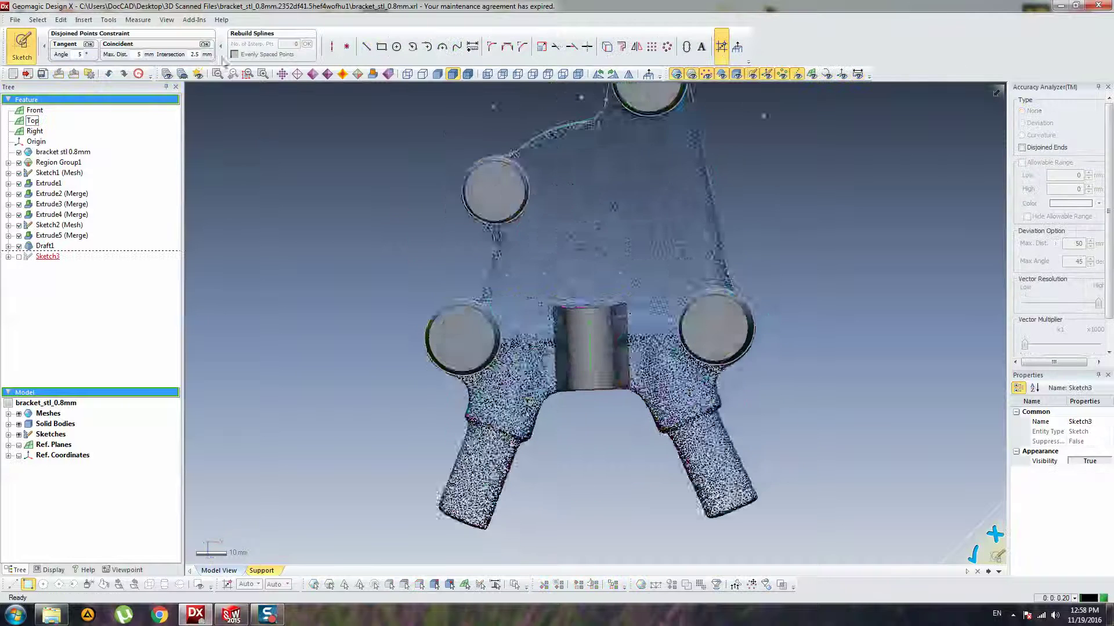
{"action": "left_click", "coordinate": [331, 47]}
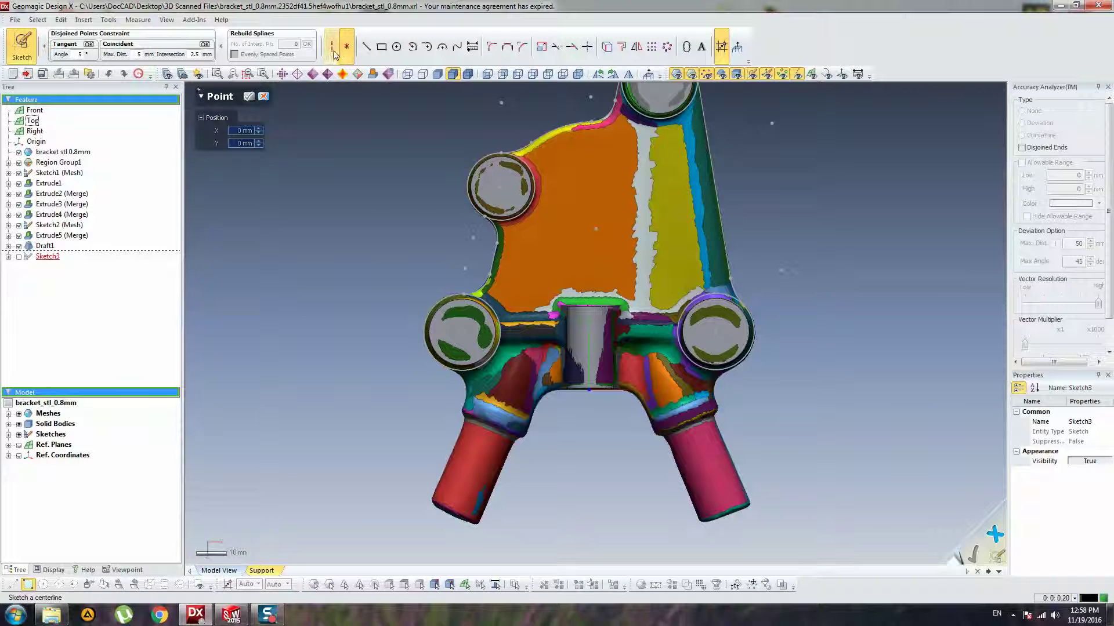
{"action": "left_click", "coordinate": [588, 390]}
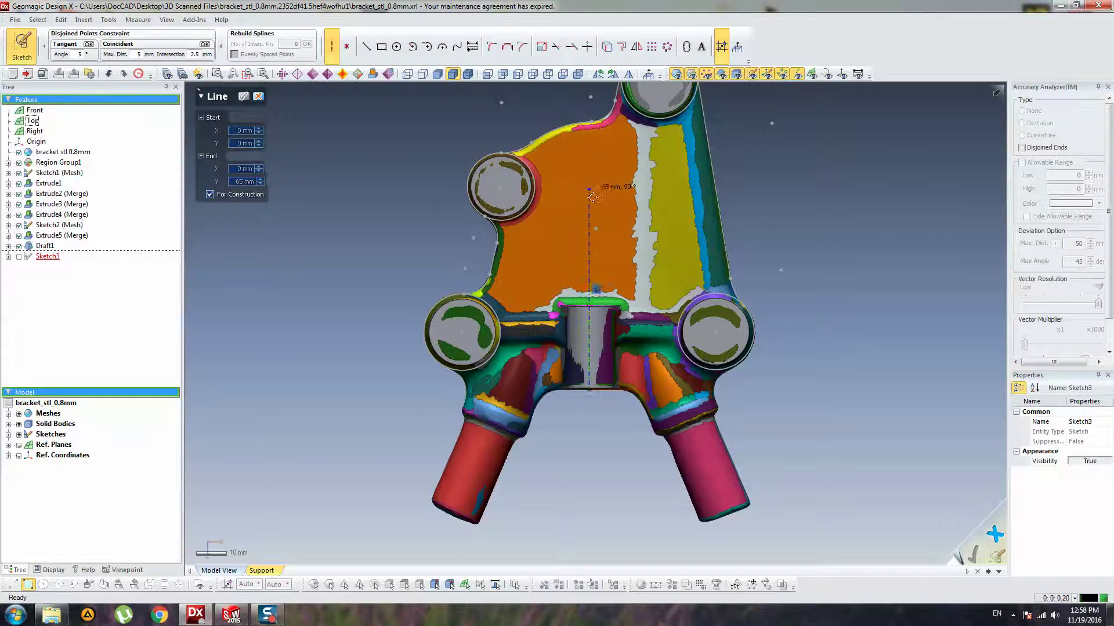
{"action": "left_click", "coordinate": [593, 198]}
{"action": "scroll", "coordinate": [605, 231], "scroll_direction": "down", "scroll_amount": 2}
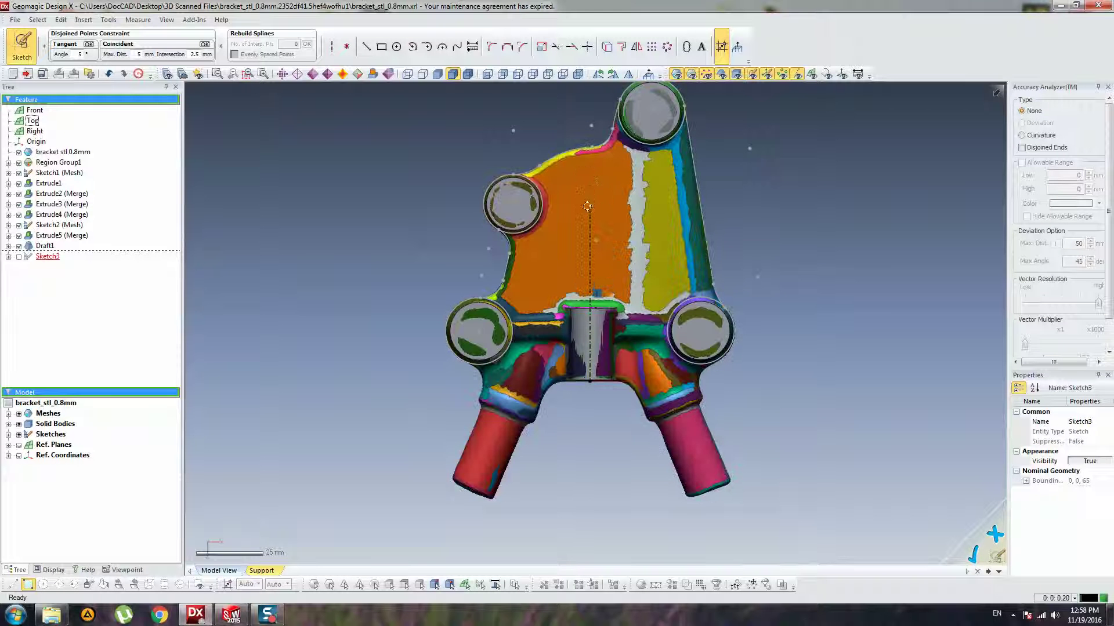
{"action": "left_click_drag", "start_coordinate": [589, 207], "coordinate": [590, 95]}
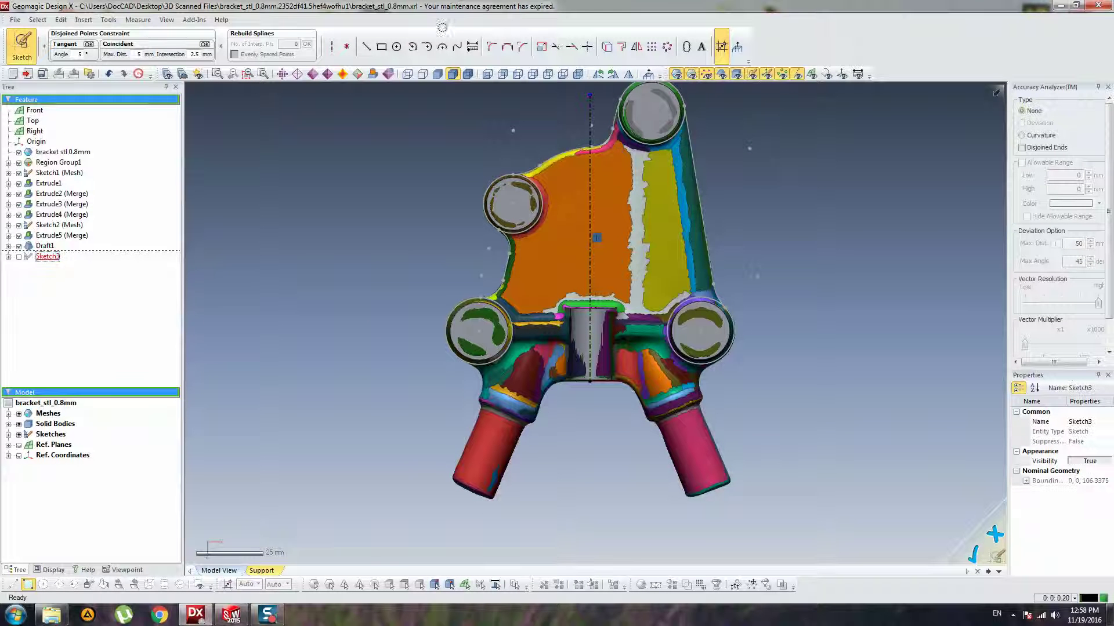
- Draw a centerline along the bracket's lower-left leg and a solid line about 42 mm long beside the leg's outer edge
{"action": "left_click", "coordinate": [332, 47]}
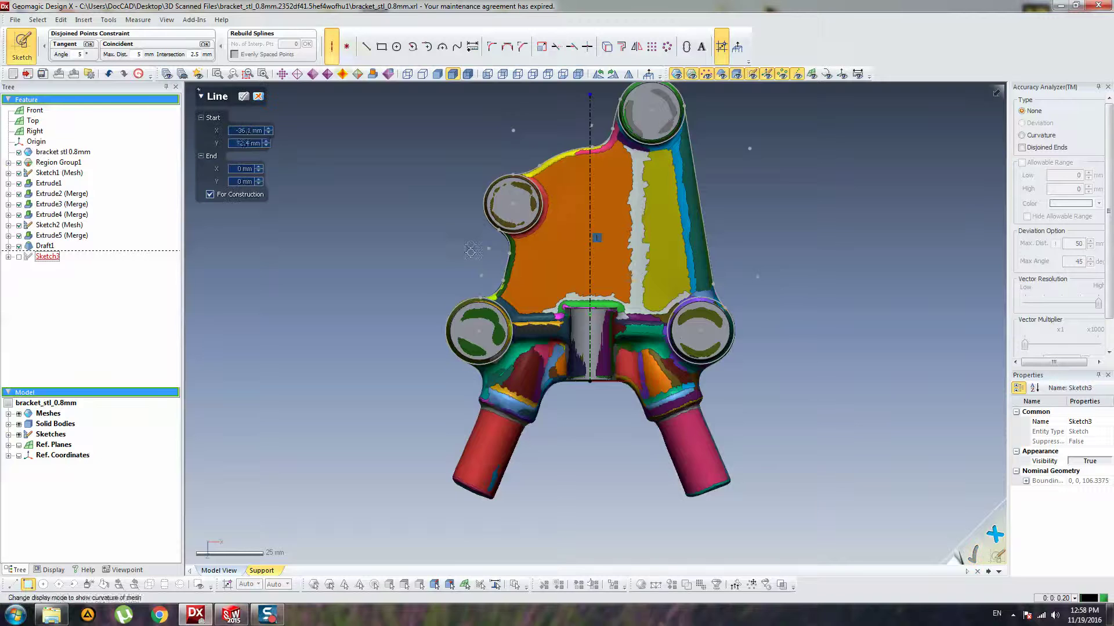
{"action": "scroll", "coordinate": [548, 374], "scroll_direction": "up", "scroll_amount": 2}
{"action": "scroll", "coordinate": [549, 374], "scroll_direction": "up", "scroll_amount": 1}
{"action": "right_click_drag", "start_coordinate": [532, 369], "coordinate": [608, 244], "text": "ctrl"}
{"action": "left_click", "coordinate": [596, 198]}
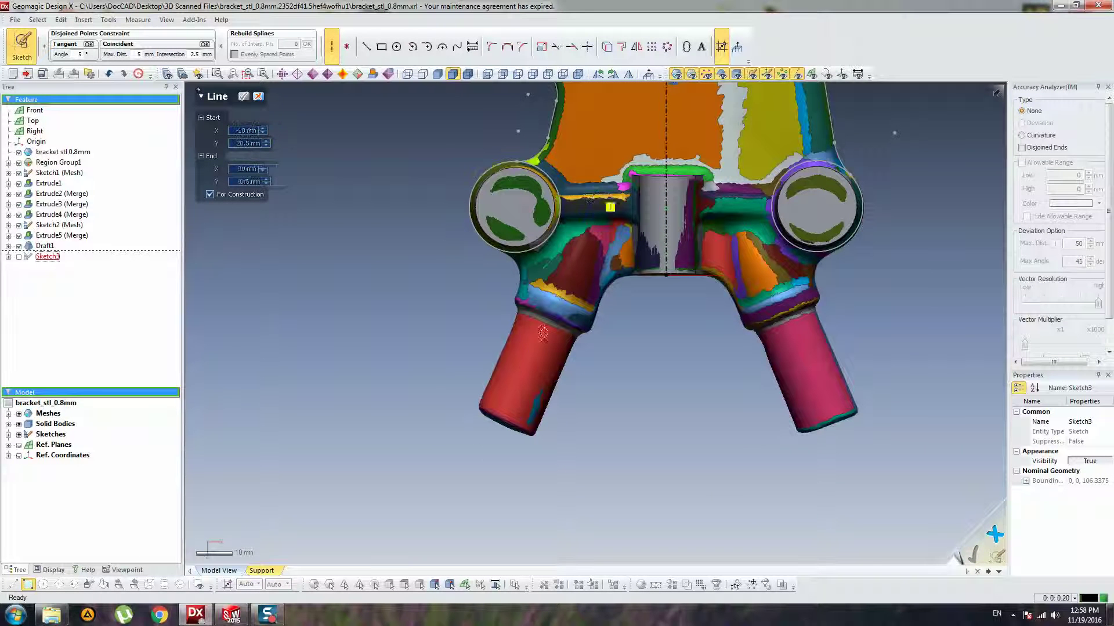
{"action": "left_click", "coordinate": [478, 500]}
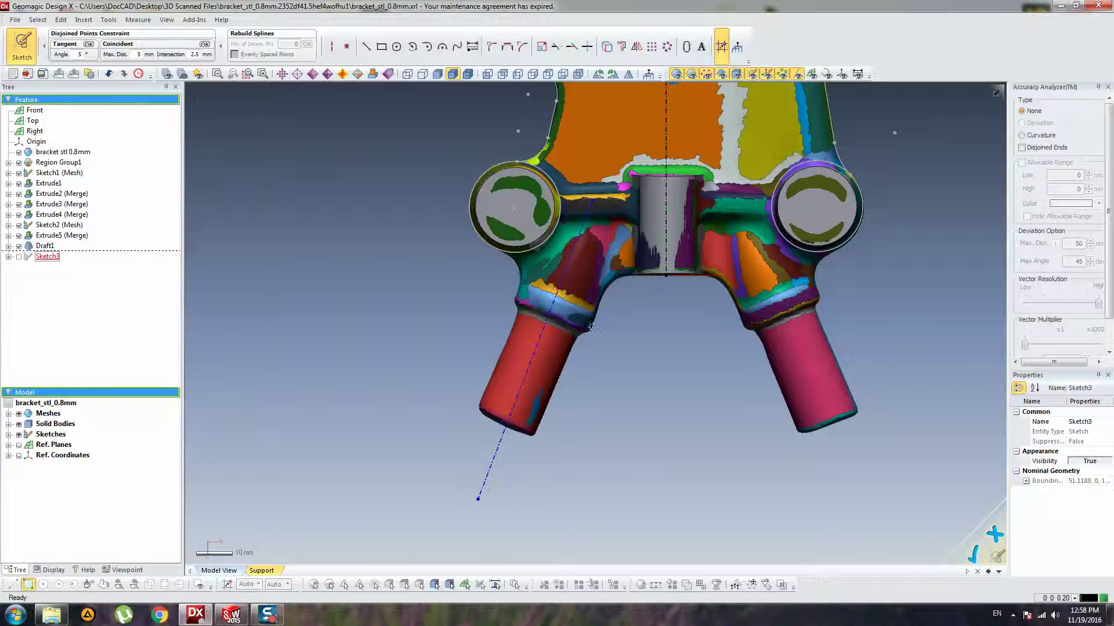
{"action": "left_click", "coordinate": [366, 46]}
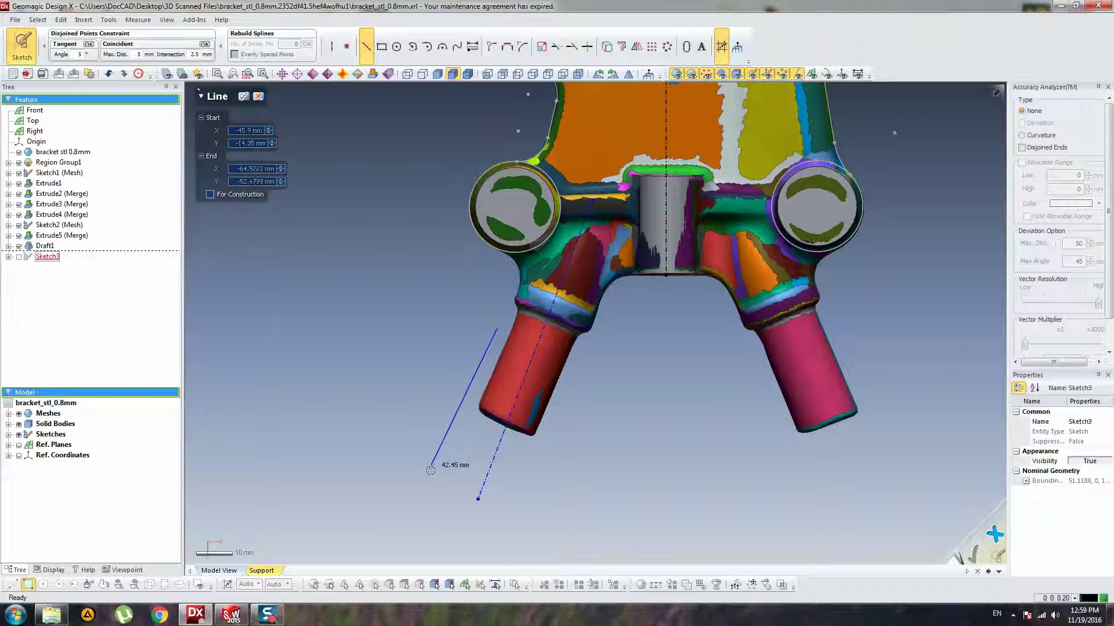
{"action": "left_click", "coordinate": [434, 471]}
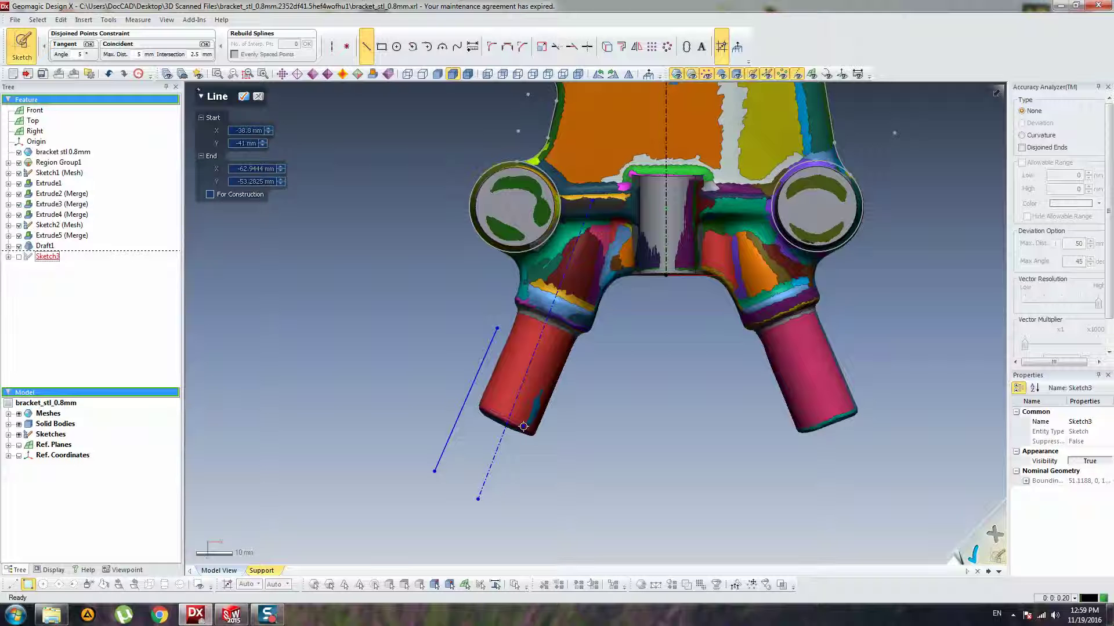
- Exit the plain sketch and discard all of its changes
{"action": "left_click", "coordinate": [977, 556]}
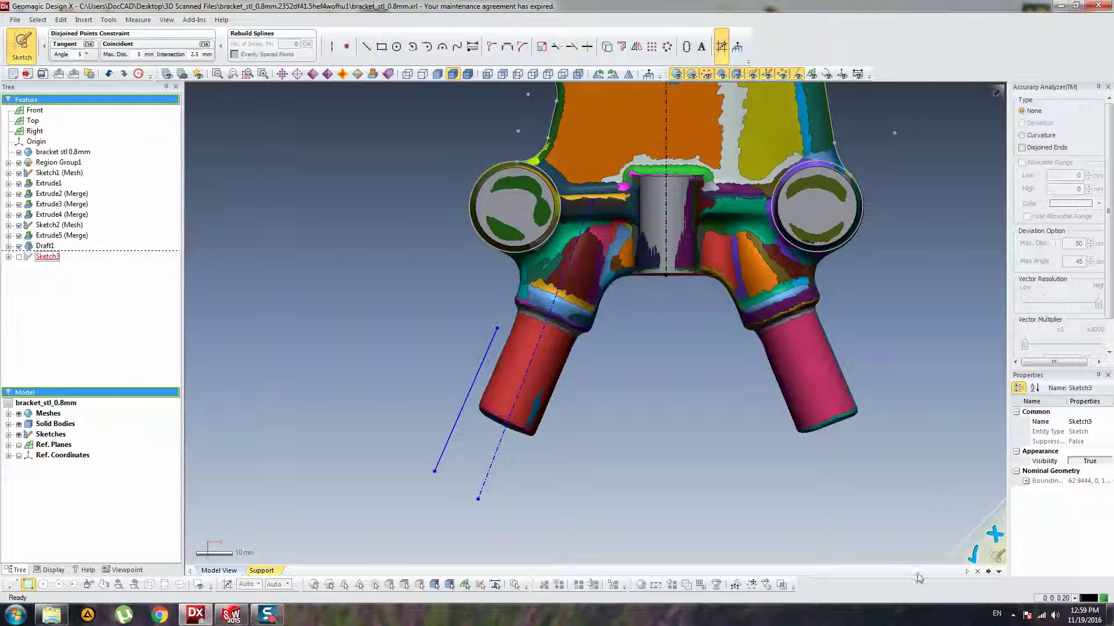
{"action": "left_click", "coordinate": [965, 558]}
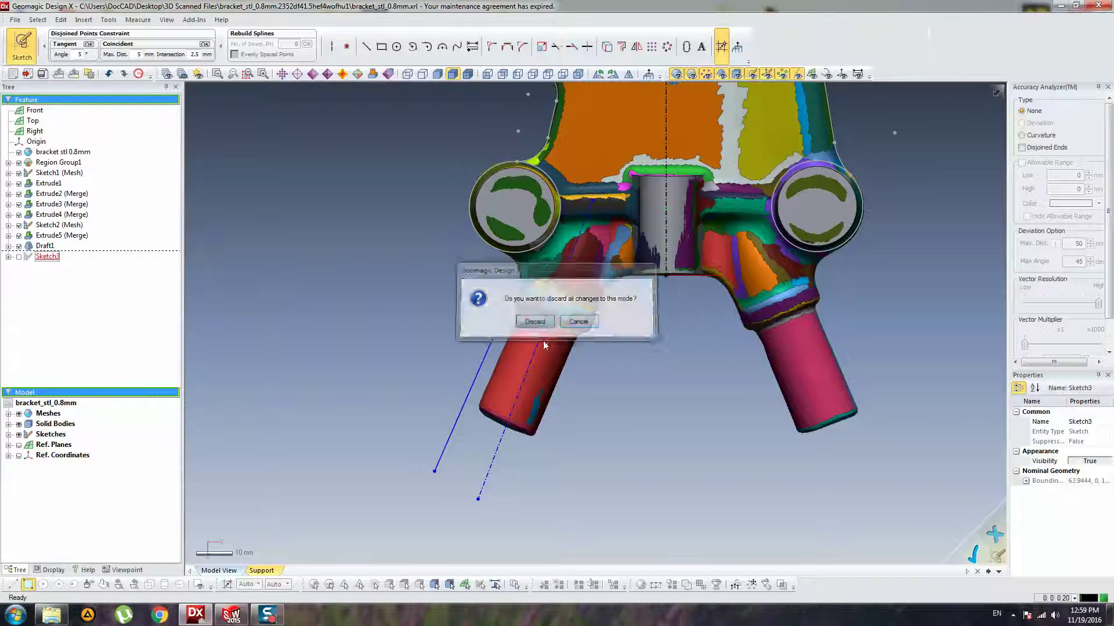
{"action": "left_click", "coordinate": [536, 325]}
{"action": "left_click", "coordinate": [359, 302]}
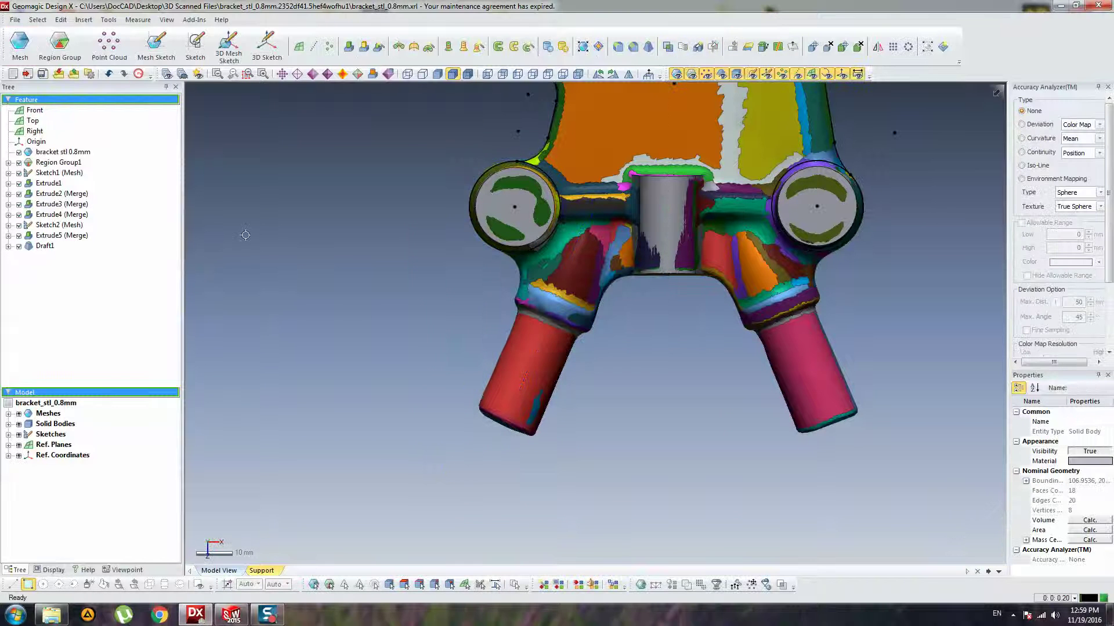
- Create a planar mesh sketch on the Top plane with 0 mm offset and a 20 mm silhouette range, and hide the meshes
{"action": "left_click", "coordinate": [32, 122]}
{"action": "left_click", "coordinate": [156, 44]}
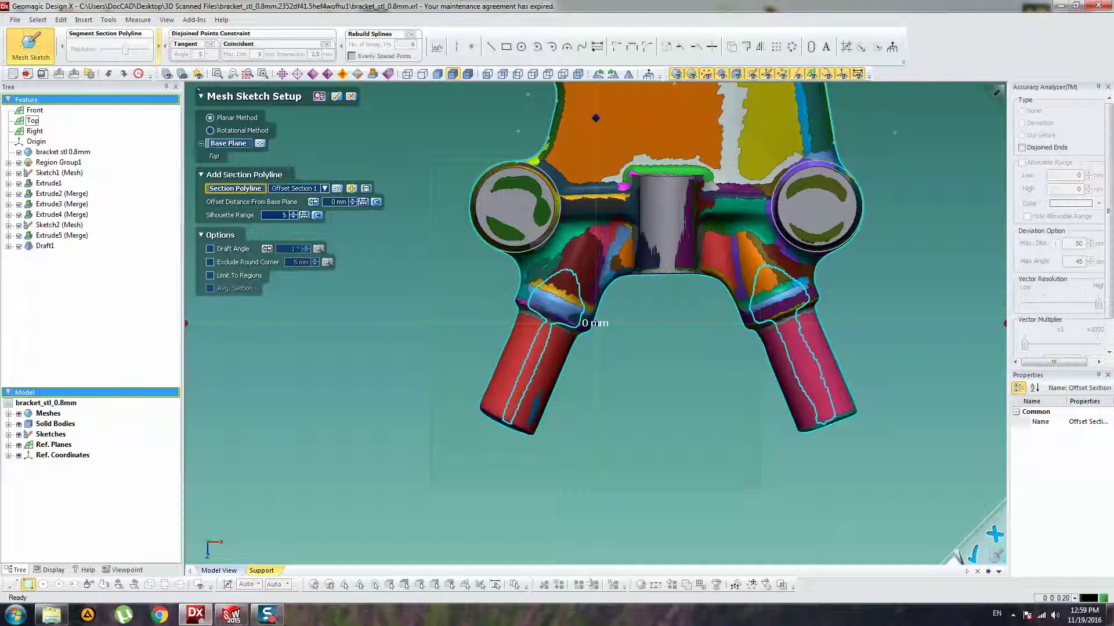
{"action": "key", "text": "Return"}
{"action": "key", "text": "Return"}
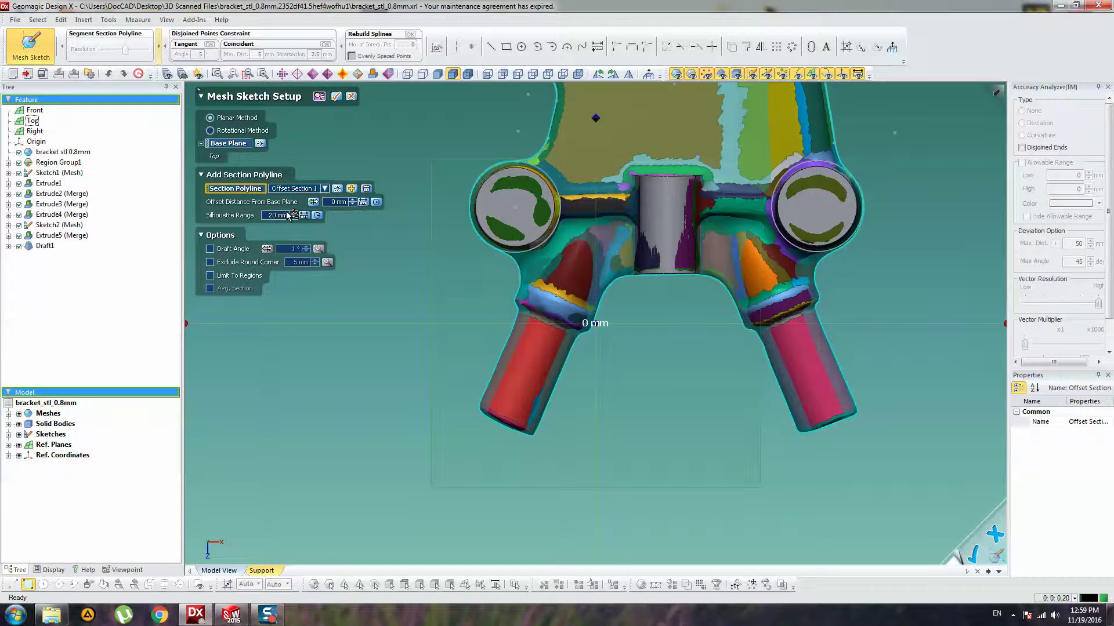
{"action": "left_click", "coordinate": [336, 97]}
{"action": "right_click_drag", "start_coordinate": [367, 158], "coordinate": [298, 310], "text": "ctrl"}
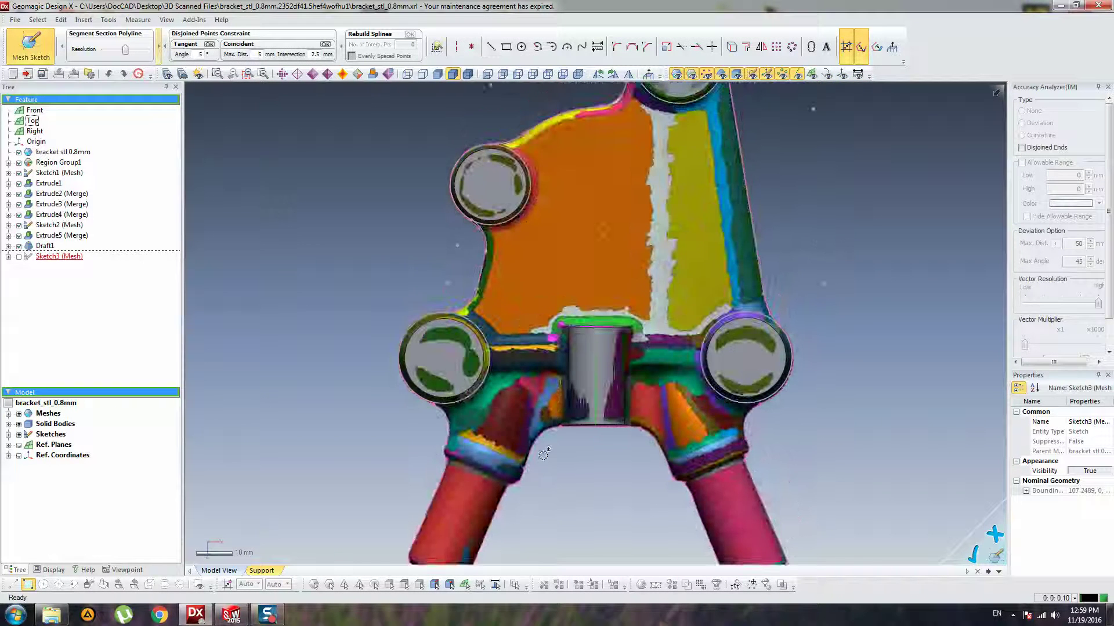
{"action": "right_click_drag", "start_coordinate": [543, 454], "coordinate": [551, 296], "text": "ctrl"}
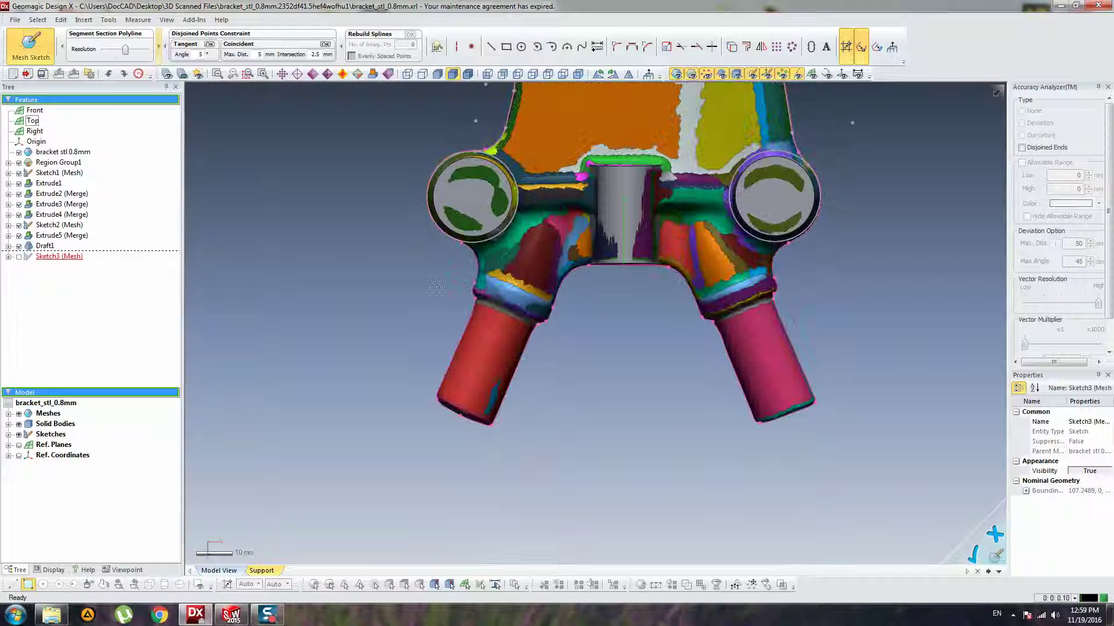
{"action": "left_click", "coordinate": [20, 414]}
{"action": "scroll", "coordinate": [643, 377], "scroll_direction": "down", "scroll_amount": 3}
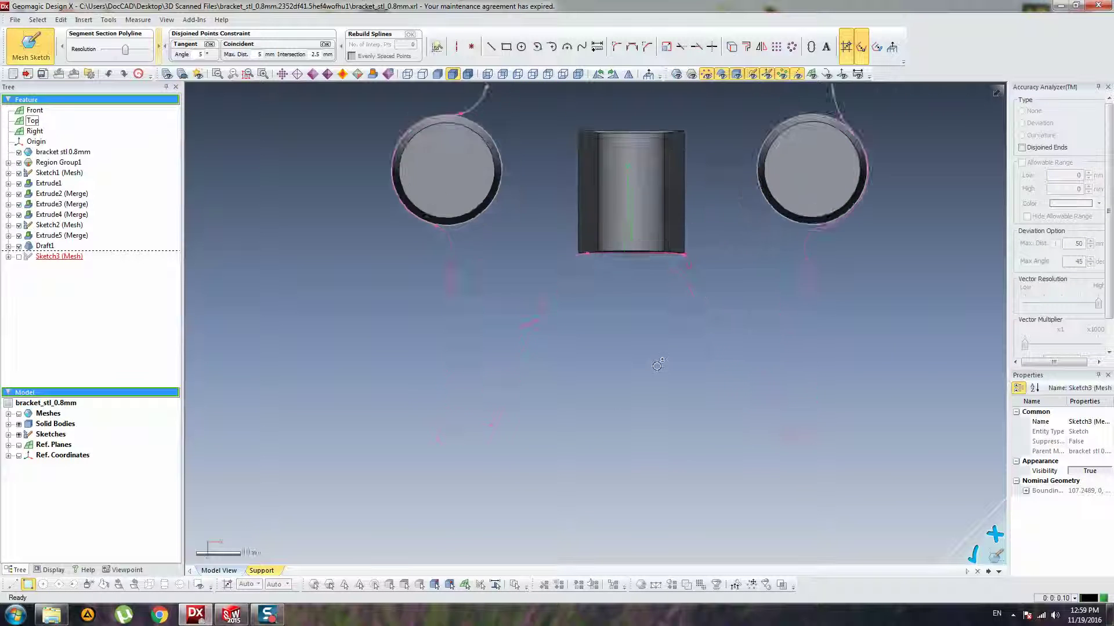
- Draw a vertical 70 mm centerline upward from the origin through the central boss
{"action": "left_click", "coordinate": [457, 47]}
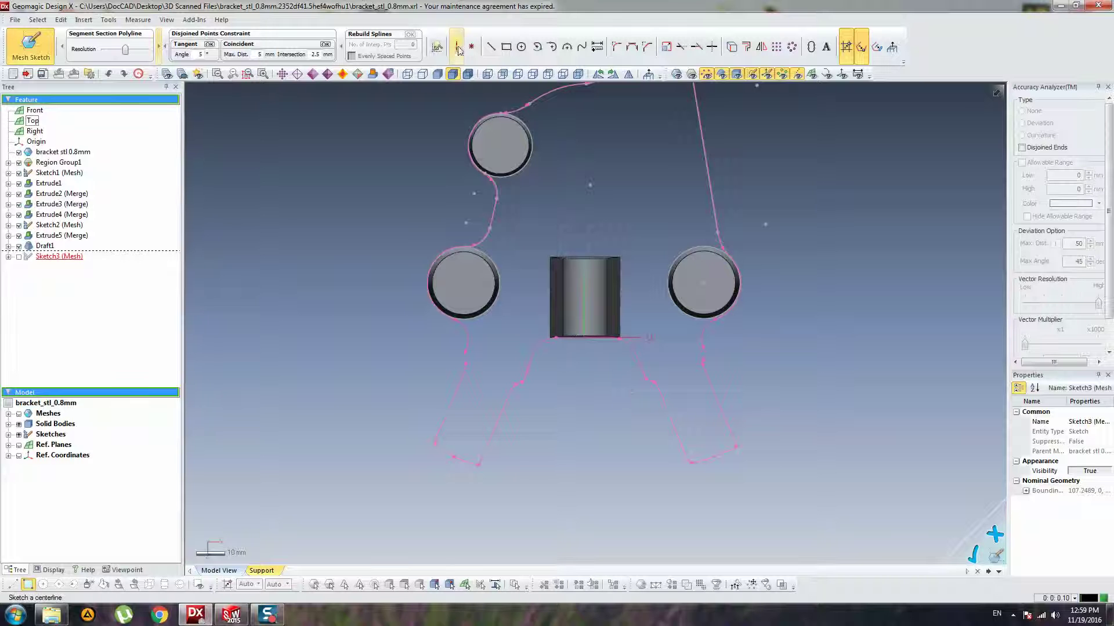
{"action": "left_click", "coordinate": [582, 338]}
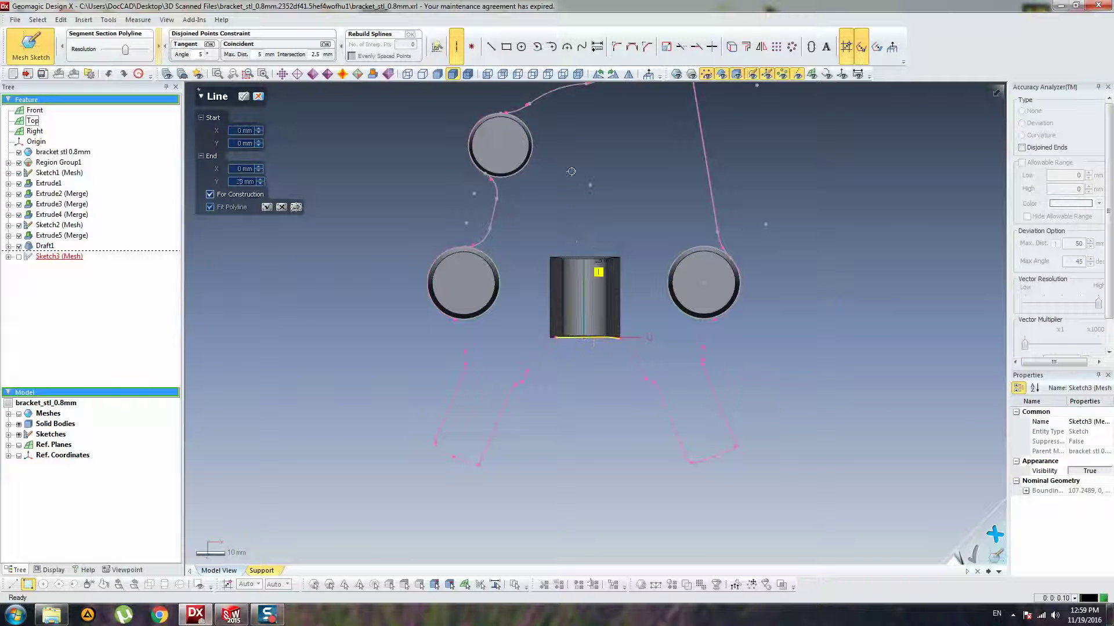
{"action": "left_click", "coordinate": [584, 133]}
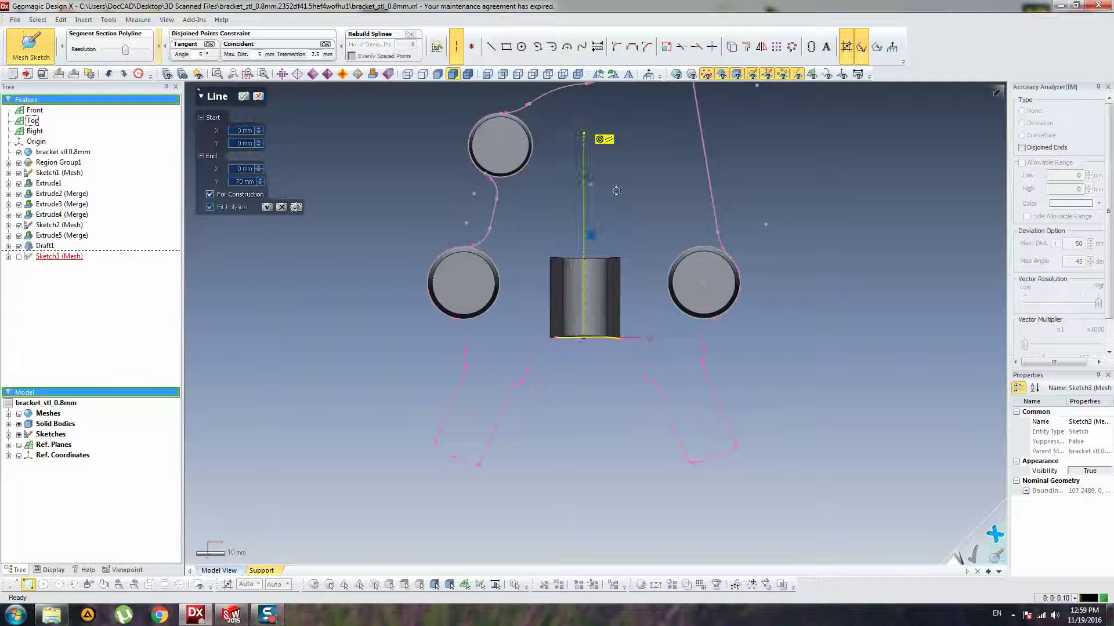
{"action": "key", "text": "Return"}
- Draw a line about 61 mm long along the lower-left leg's outer edge, and a centerline down the middle of that leg
{"action": "left_click", "coordinate": [491, 46]}
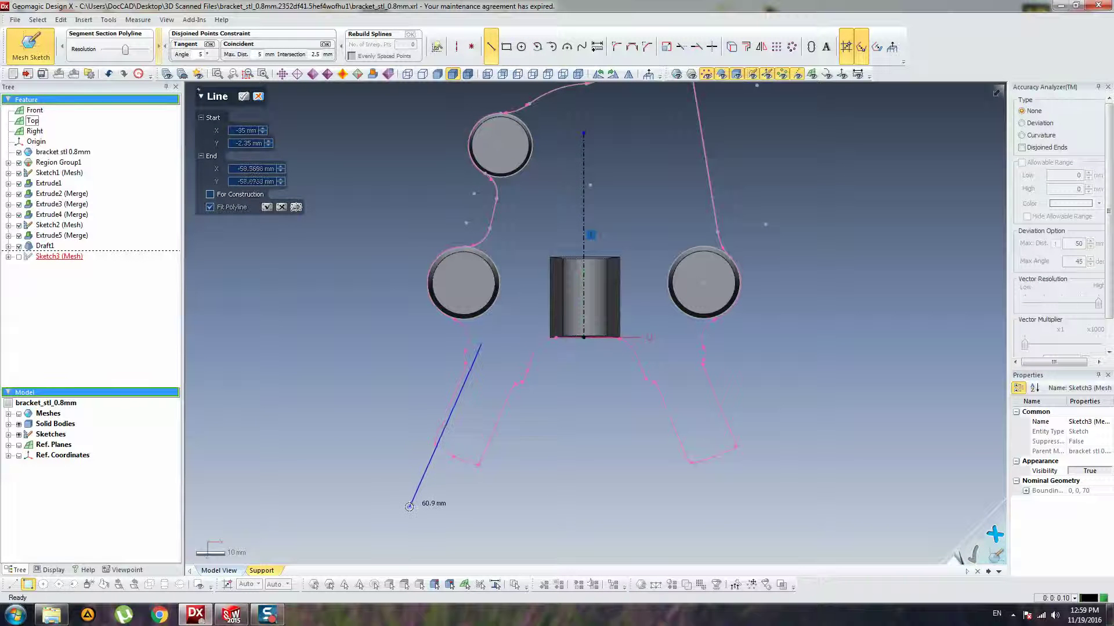
{"action": "left_click", "coordinate": [409, 507]}
{"action": "key", "text": "Return"}
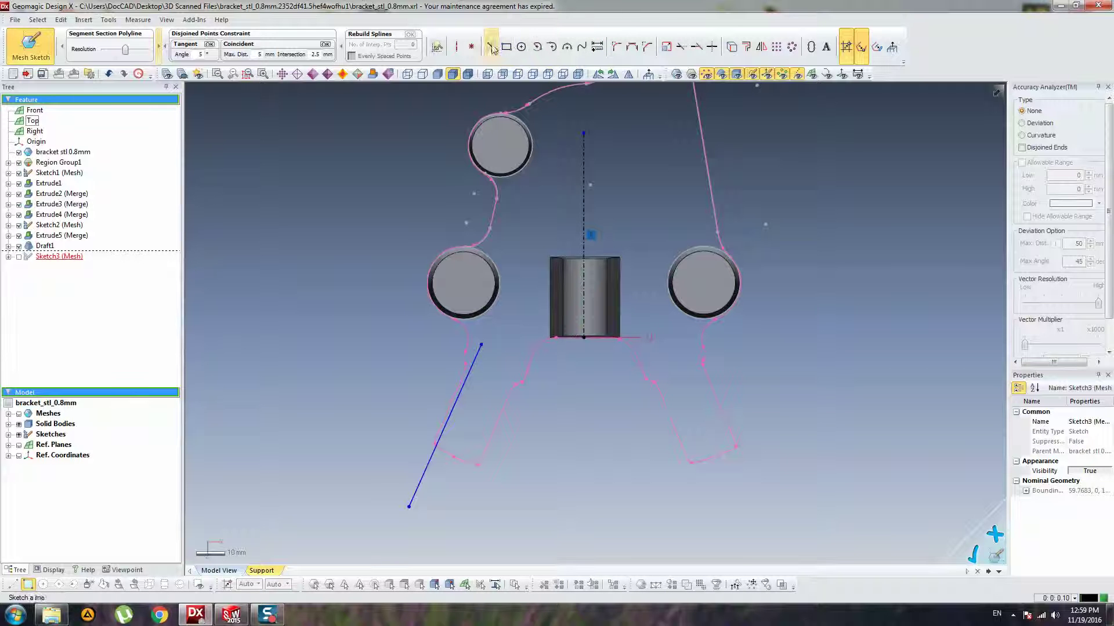
{"action": "left_click", "coordinate": [456, 46]}
{"action": "left_click", "coordinate": [509, 339]}
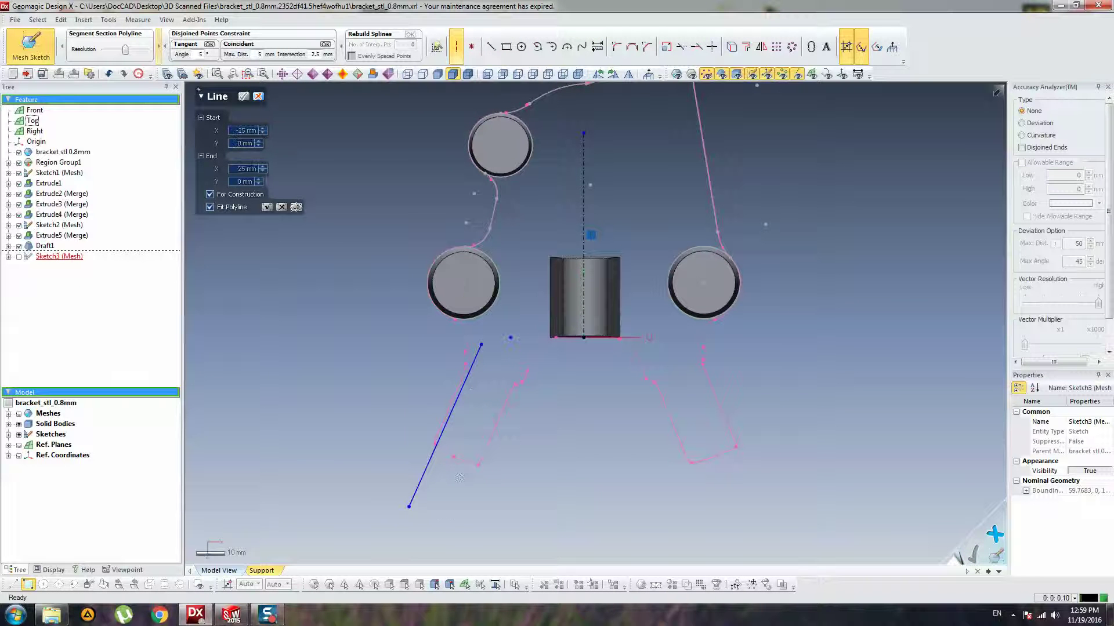
{"action": "left_click", "coordinate": [427, 516]}
{"action": "key", "text": "Return"}
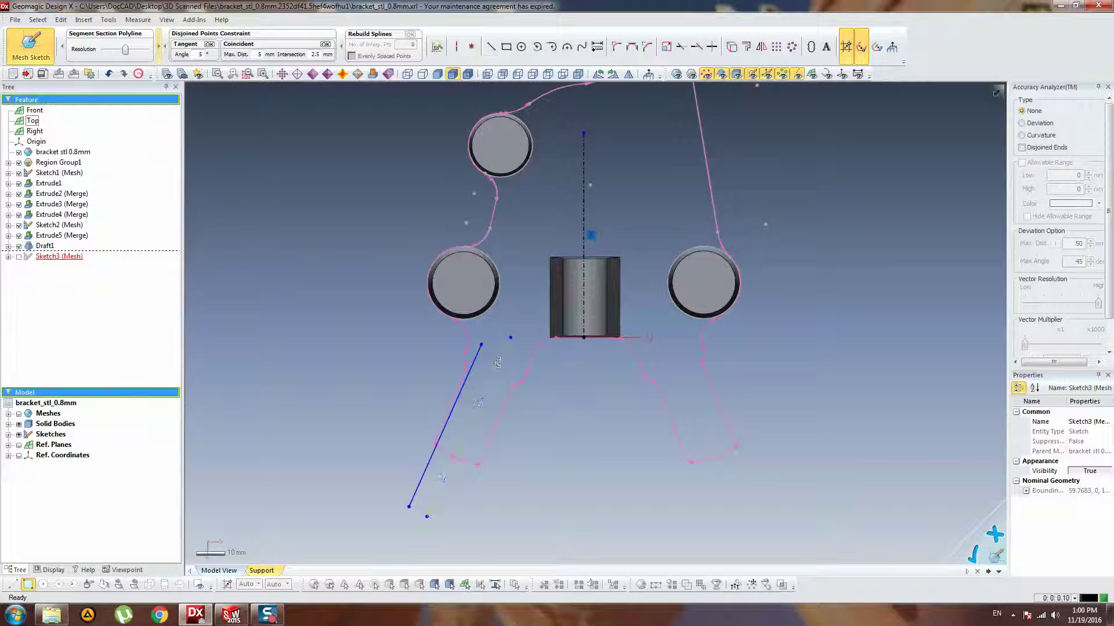
- Mirror the lower-left leg's outer edge line about the leg's centerline
{"action": "left_click", "coordinate": [761, 47]}
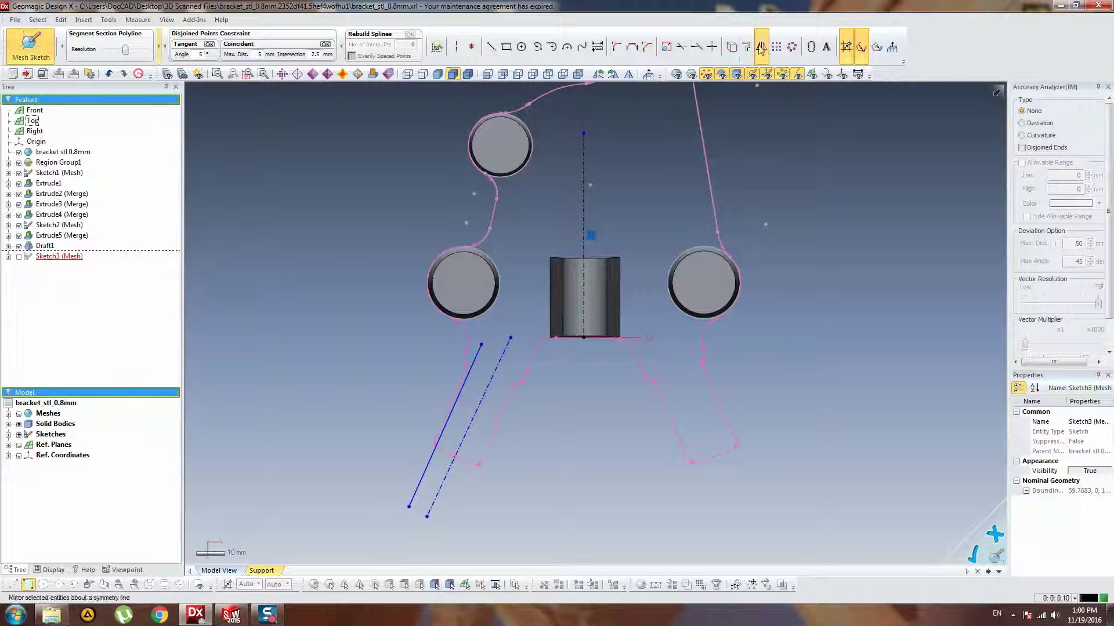
{"action": "left_click", "coordinate": [487, 375]}
{"action": "left_click", "coordinate": [469, 371]}
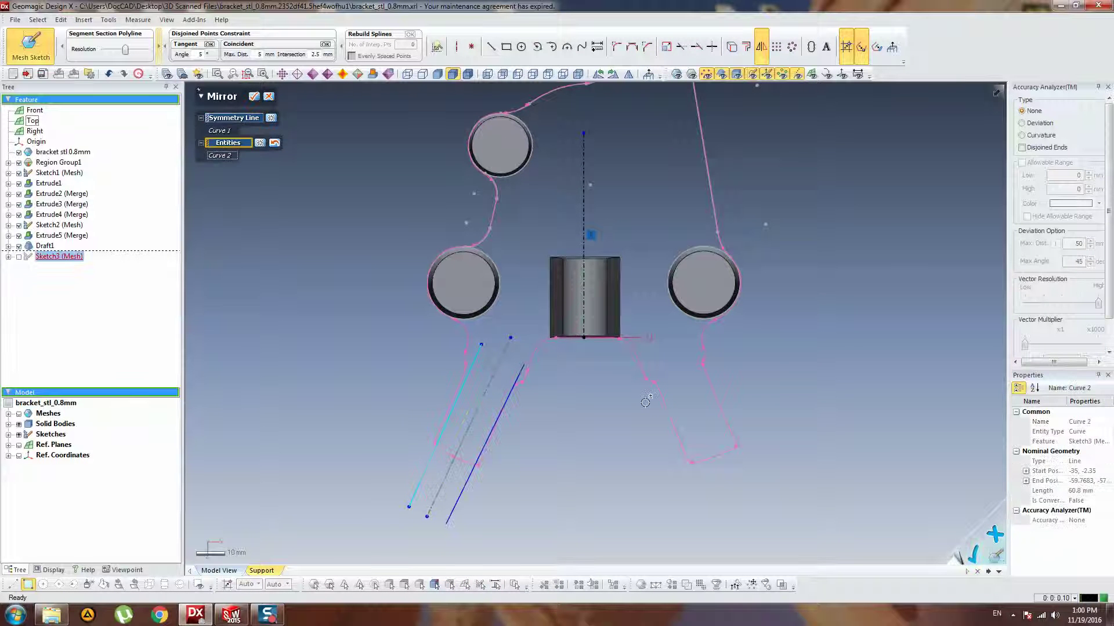
{"action": "key", "text": "Return"}
- Constrain the lower-left leg's two side lines to be parallel
{"action": "right_click_drag", "start_coordinate": [636, 445], "coordinate": [685, 268], "text": "ctrl"}
{"action": "scroll", "coordinate": [638, 238], "scroll_direction": "up", "scroll_amount": 3}
{"action": "right_click_drag", "start_coordinate": [543, 159], "coordinate": [535, 200], "text": "ctrl"}
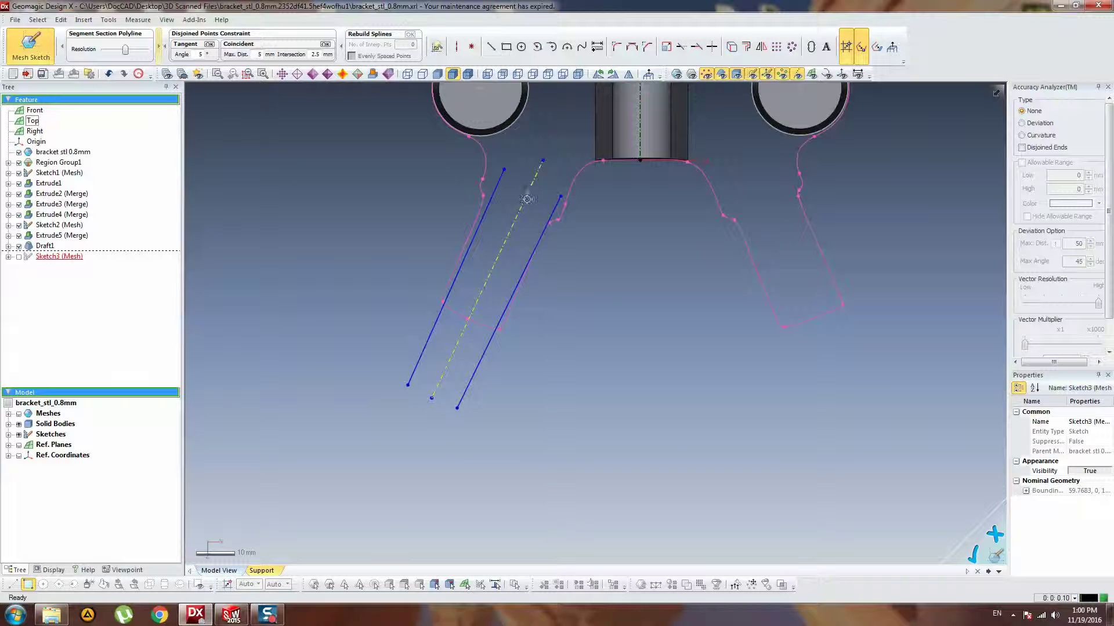
{"action": "left_click", "coordinate": [546, 226]}
{"action": "left_click", "coordinate": [497, 183]}
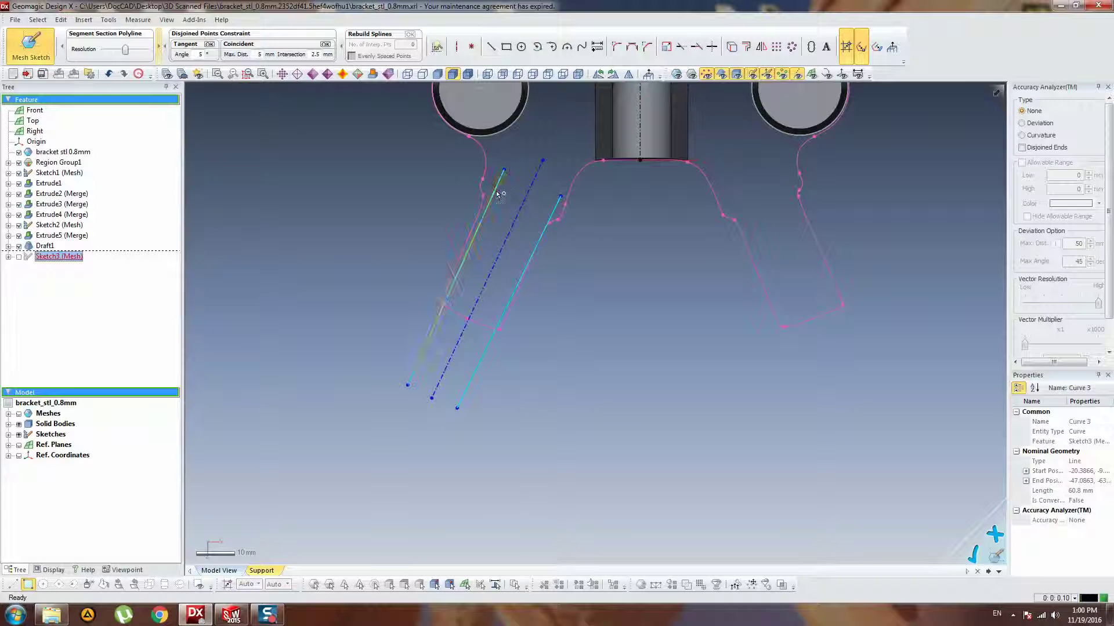
{"action": "left_click", "coordinate": [237, 248]}
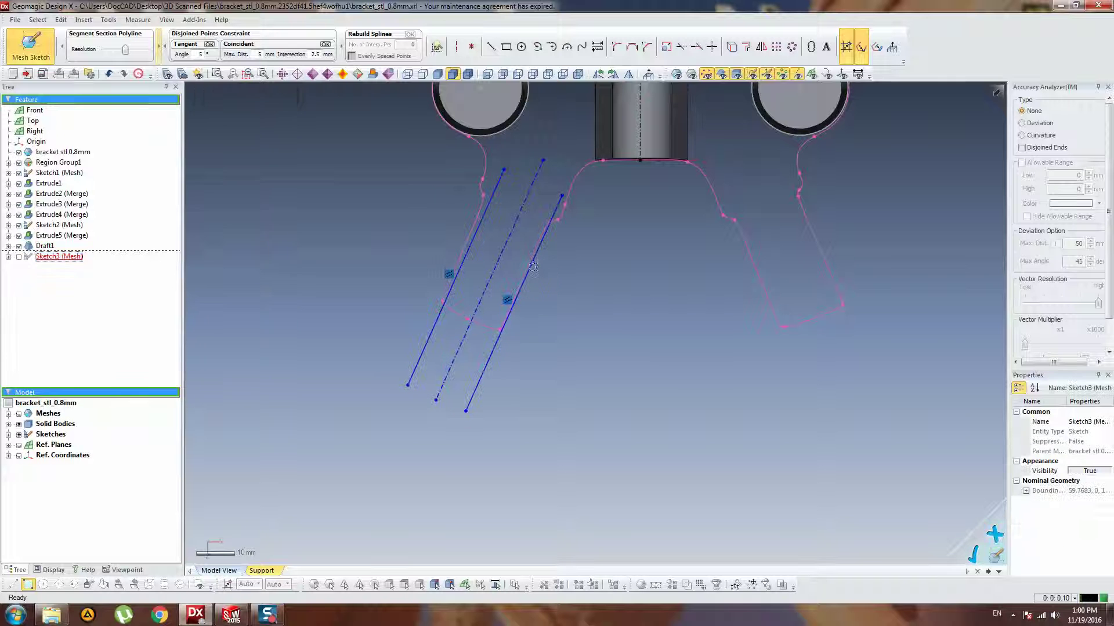
- Widen the spacing of the lower-left leg's side lines, and tilt their upper ends toward the bracket's center
{"action": "mouse_move", "coordinate": [471, 245]}
{"action": "left_mouse_down"}
{"action": "mouse_move", "coordinate": [450, 234]}
{"action": "mouse_move", "coordinate": [470, 233]}
{"action": "left_mouse_up"}
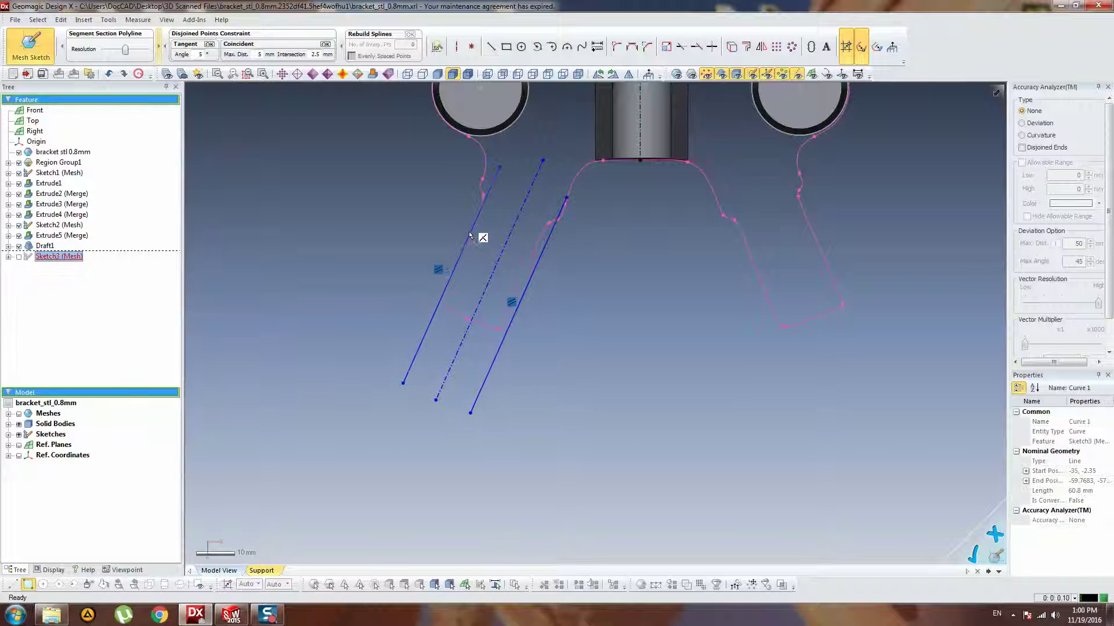
{"action": "scroll", "coordinate": [412, 231], "scroll_direction": "up", "scroll_amount": 3}
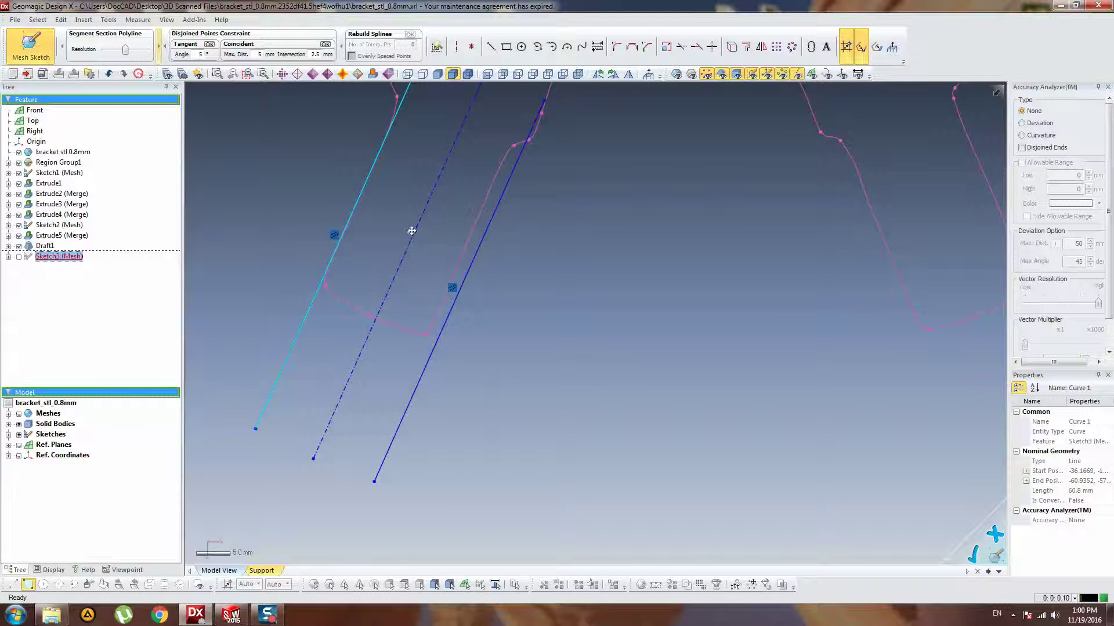
{"action": "right_click_drag", "start_coordinate": [387, 223], "coordinate": [432, 230]}
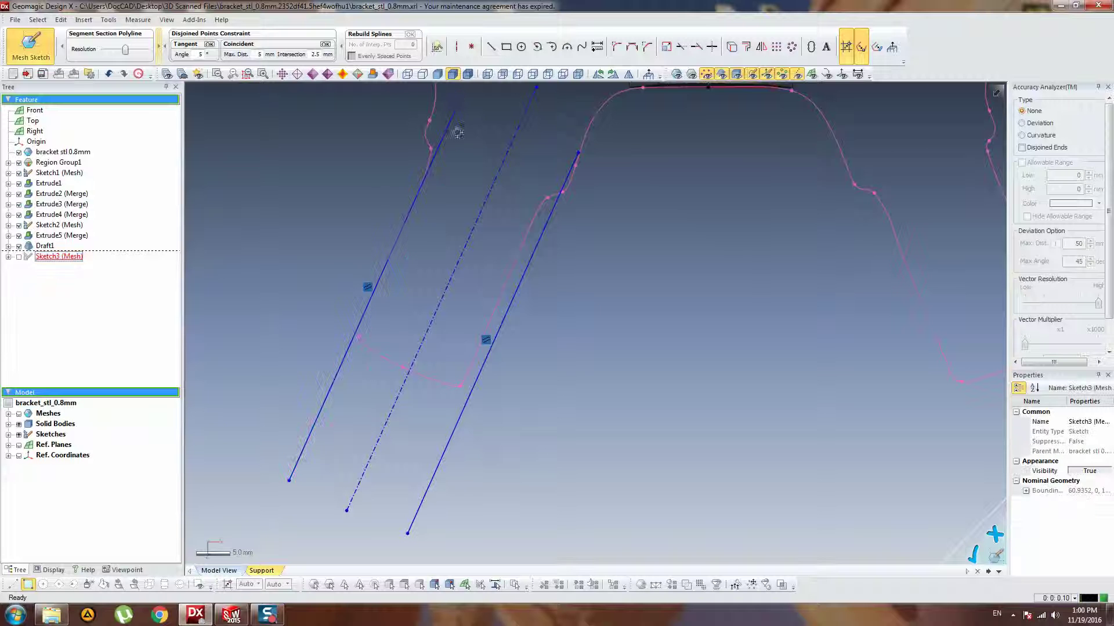
{"action": "mouse_move", "coordinate": [460, 104]}
{"action": "left_mouse_down"}
{"action": "mouse_move", "coordinate": [485, 105]}
{"action": "mouse_move", "coordinate": [470, 95]}
{"action": "mouse_move", "coordinate": [499, 106]}
{"action": "left_mouse_up"}
{"action": "left_click", "coordinate": [492, 47]}
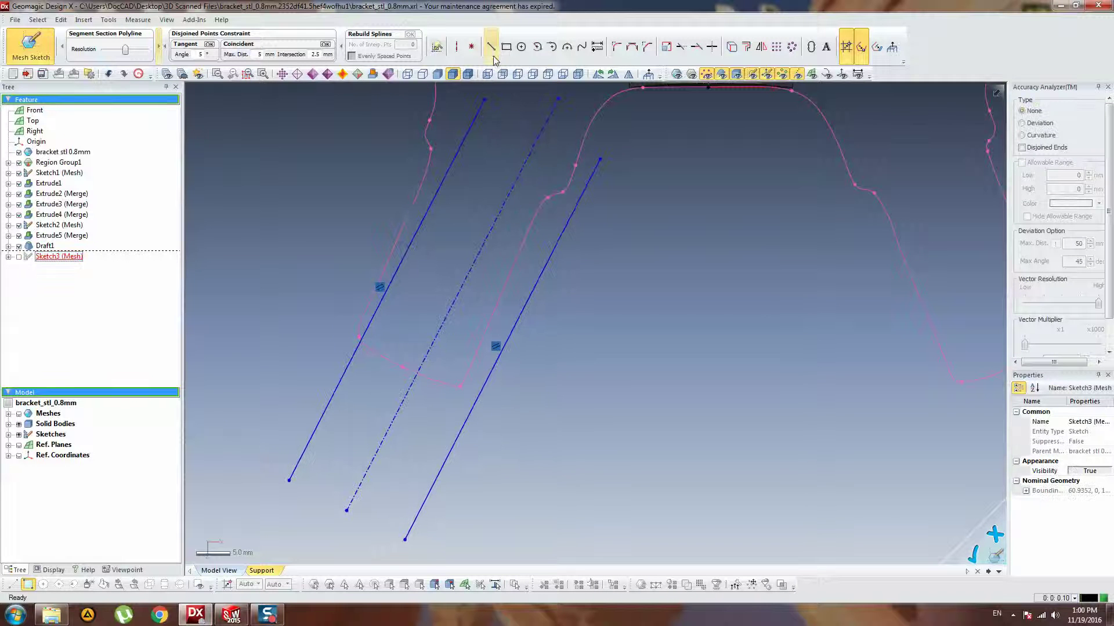
{"action": "left_click", "coordinate": [406, 224]}
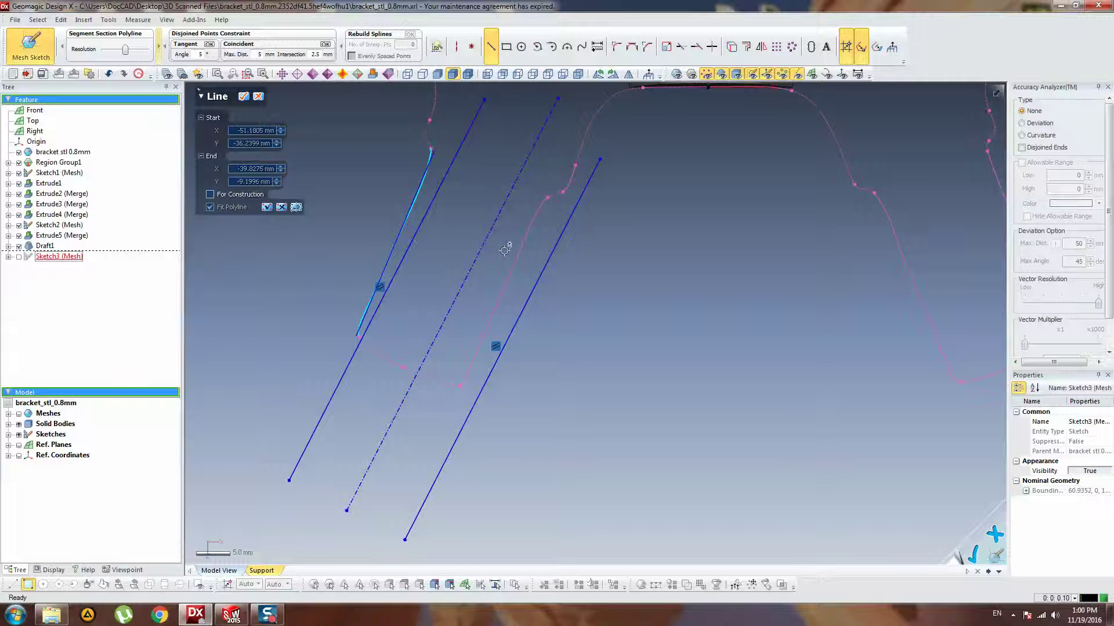
{"action": "key", "text": "Return"}
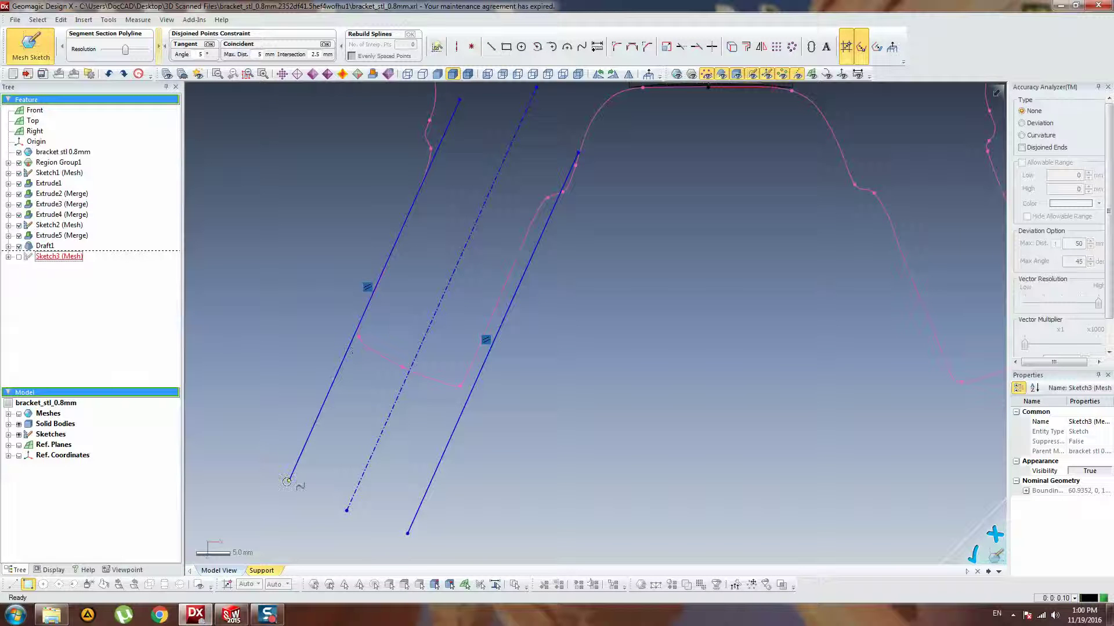
- Shorten the lower-left leg's outer side line to about 59 mm along the scanned outer edge and fix it
{"action": "mouse_move", "coordinate": [286, 482]}
{"action": "left_mouse_down"}
{"action": "mouse_move", "coordinate": [259, 480]}
{"action": "mouse_move", "coordinate": [315, 477]}
{"action": "mouse_move", "coordinate": [294, 474]}
{"action": "left_mouse_up"}
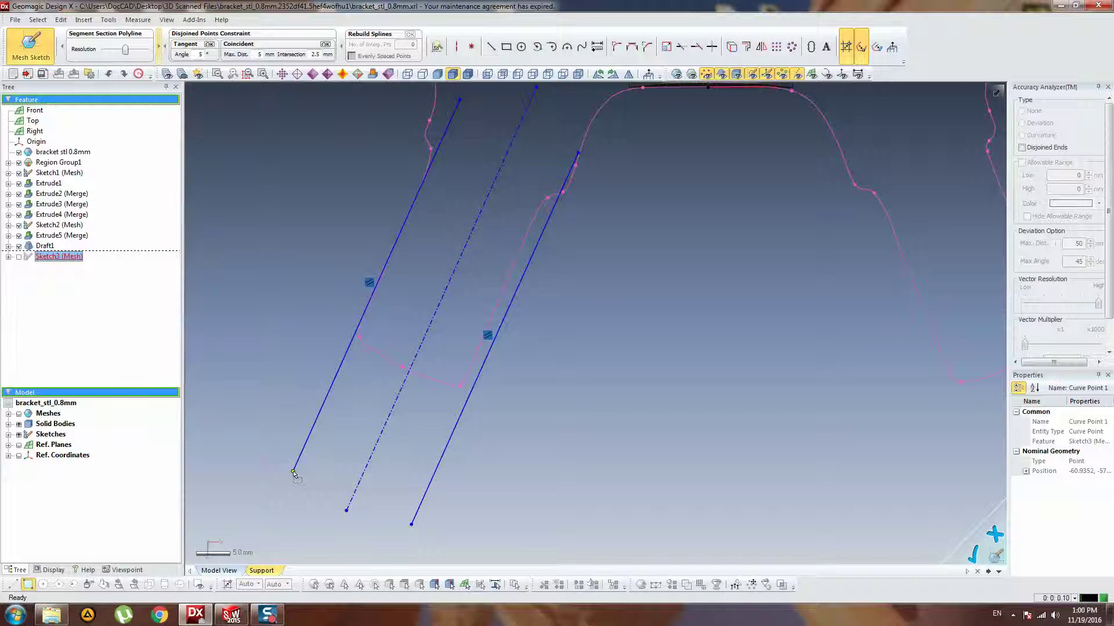
{"action": "mouse_move", "coordinate": [406, 212]}
{"action": "left_mouse_down"}
{"action": "mouse_move", "coordinate": [441, 227]}
{"action": "mouse_move", "coordinate": [420, 234]}
{"action": "left_mouse_up"}
{"action": "double_click", "coordinate": [432, 148]}
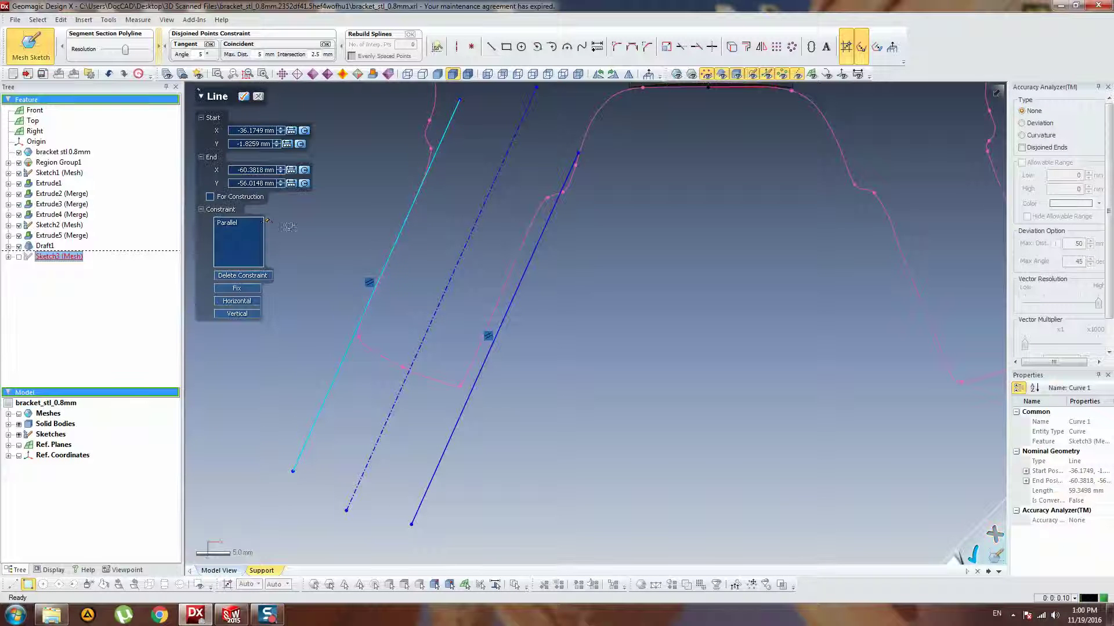
{"action": "left_click", "coordinate": [237, 301]}
{"action": "left_click", "coordinate": [497, 316]}
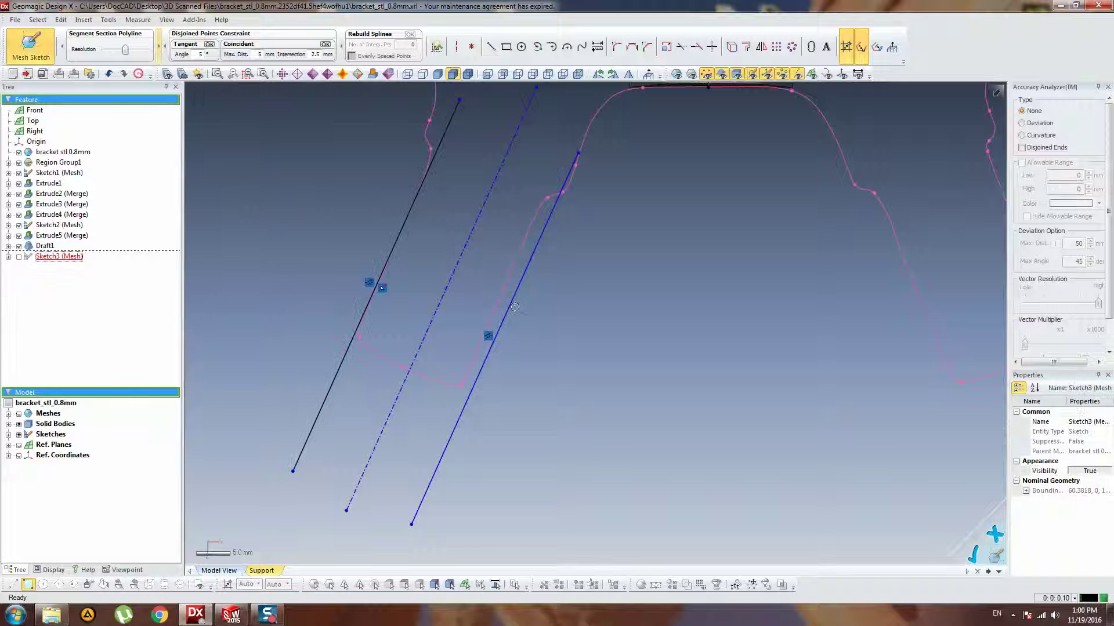
- Move the lower-left leg's inner side line onto the scanned inner edge and fix it
{"action": "mouse_move", "coordinate": [514, 307]}
{"action": "left_mouse_down"}
{"action": "mouse_move", "coordinate": [467, 329]}
{"action": "mouse_move", "coordinate": [497, 313]}
{"action": "left_mouse_up"}
{"action": "double_click", "coordinate": [509, 276]}
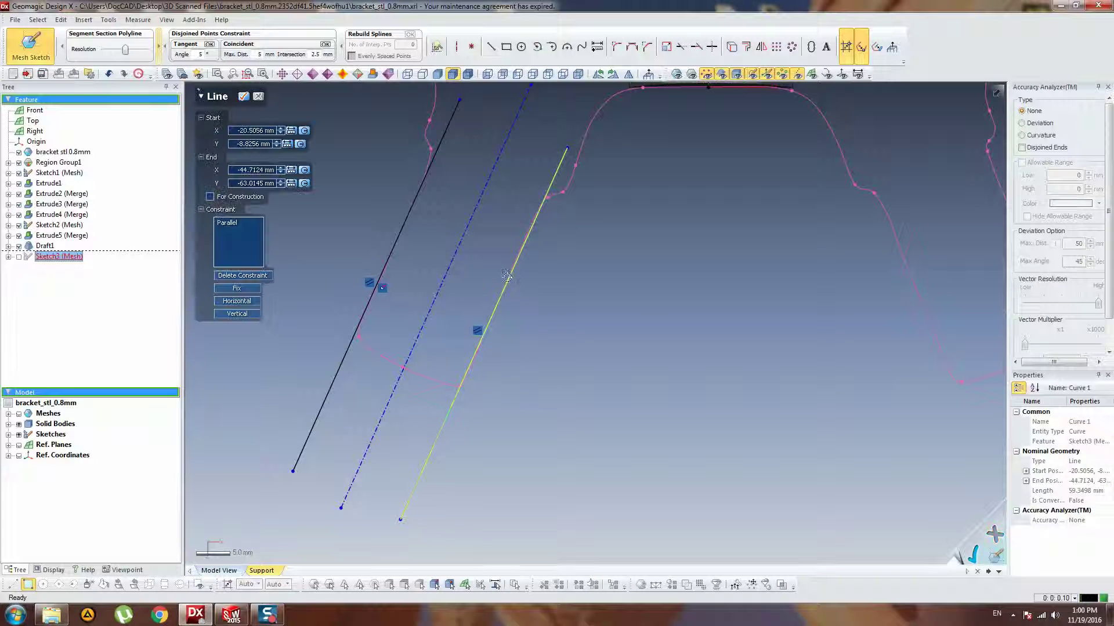
{"action": "left_click", "coordinate": [243, 288]}
{"action": "left_click", "coordinate": [635, 299]}
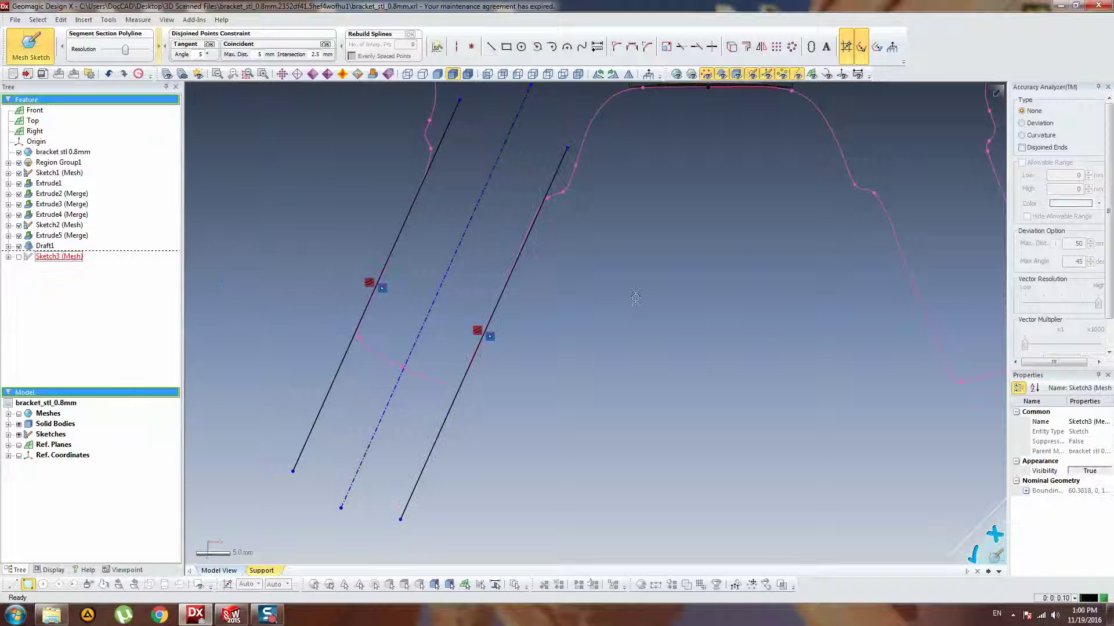
- Join the side lines' lower ends with a line about 17 mm long, and make the leg centerline's lower endpoint coincident with it
{"action": "left_click", "coordinate": [491, 47]}
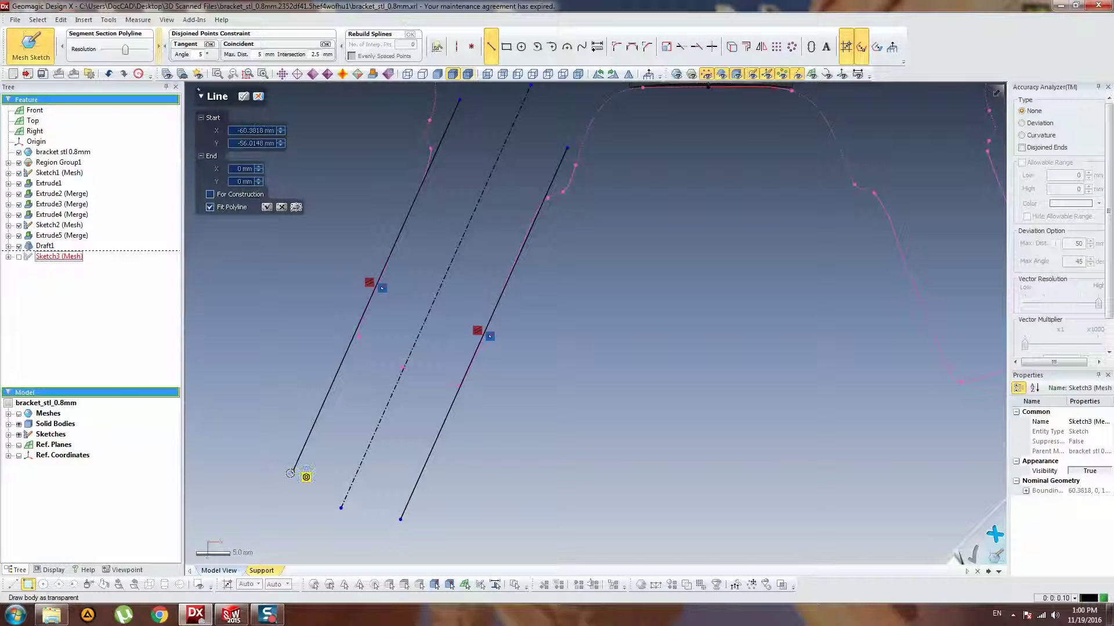
{"action": "left_click", "coordinate": [302, 474]}
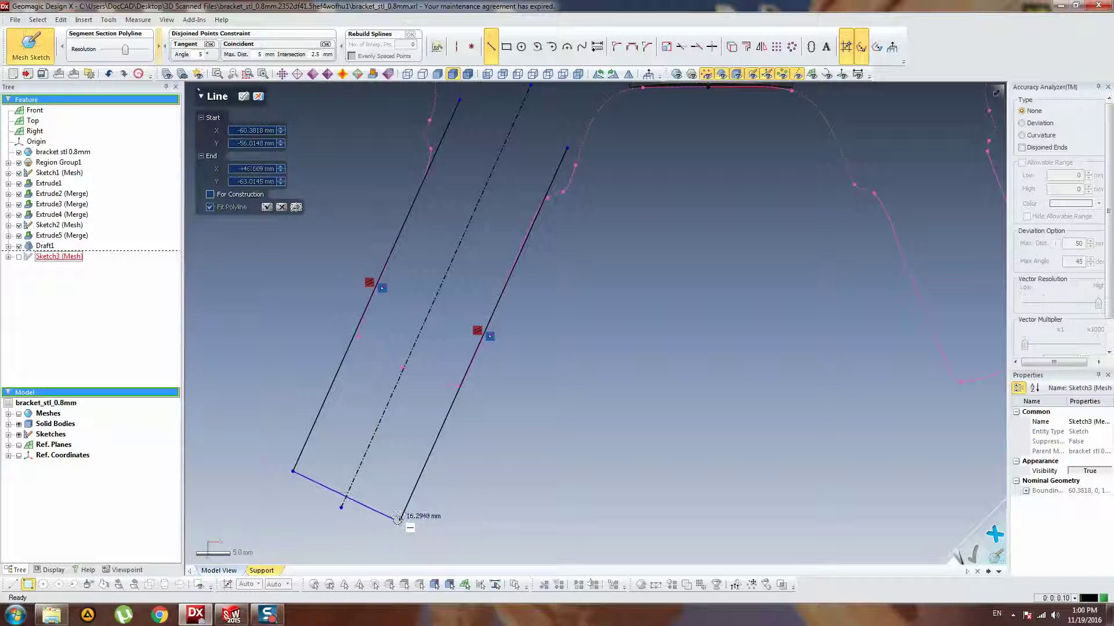
{"action": "double_click", "coordinate": [383, 529]}
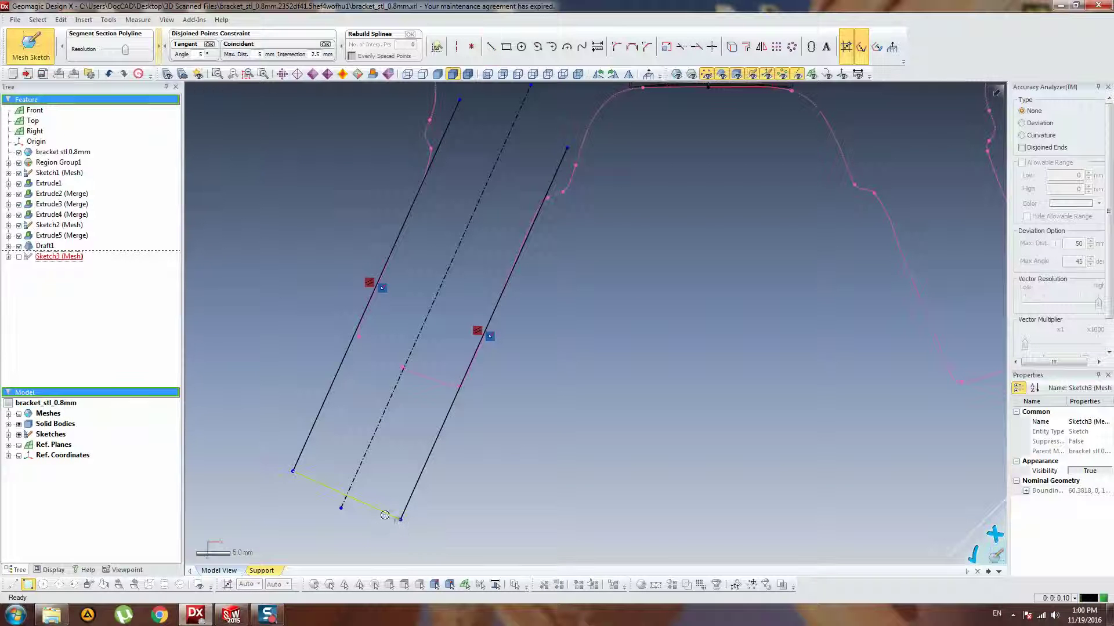
{"action": "left_click_drag", "start_coordinate": [385, 513], "coordinate": [366, 483]}
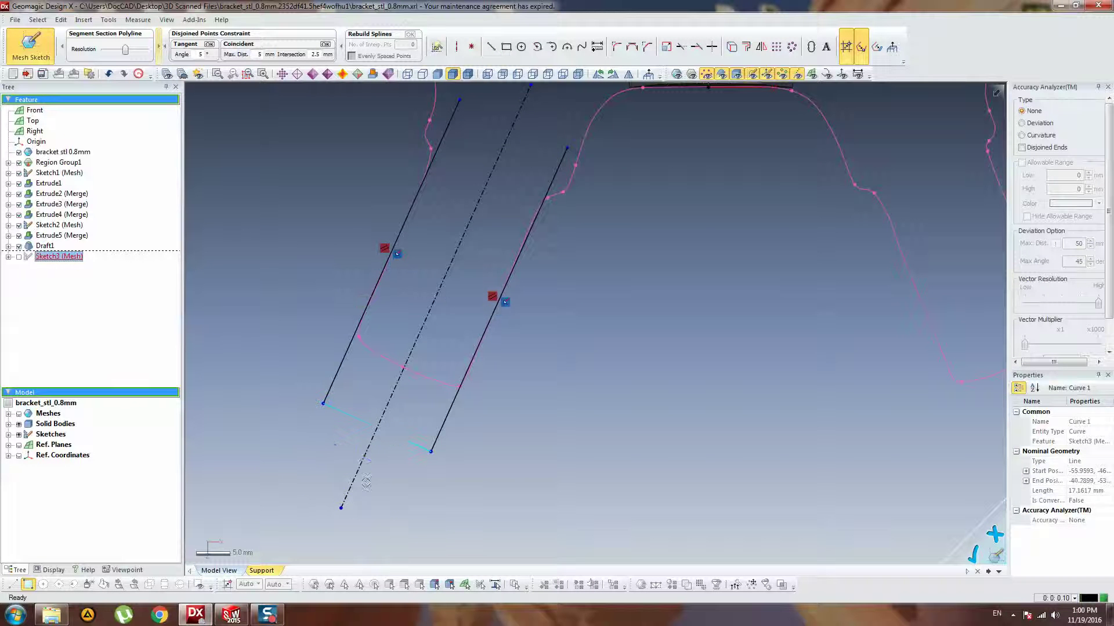
{"action": "left_click", "coordinate": [342, 508]}
{"action": "left_click", "coordinate": [236, 197]}
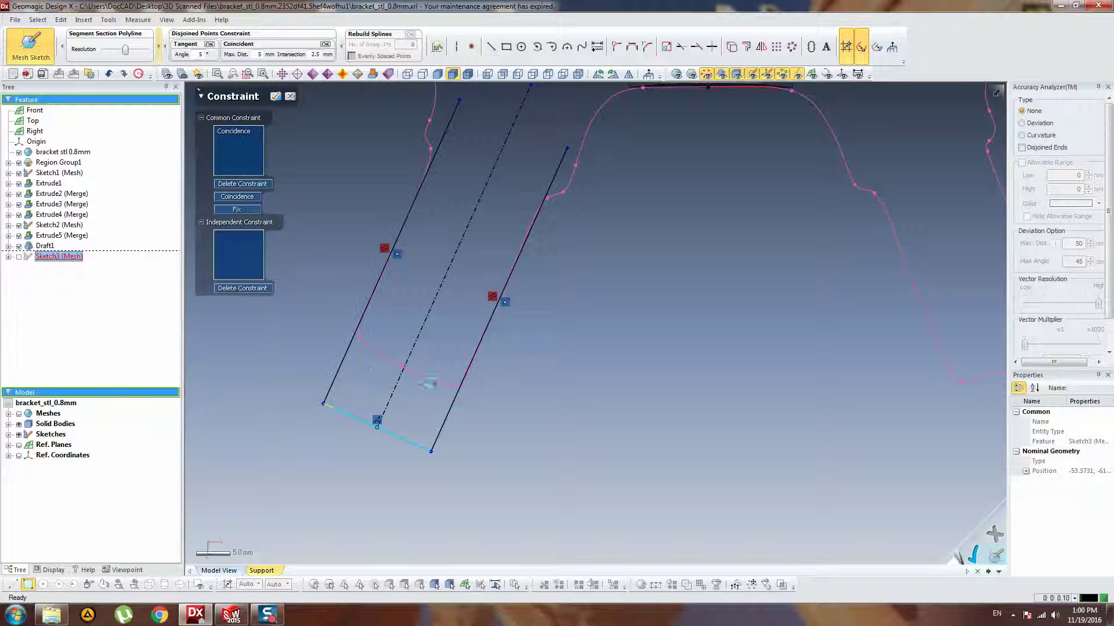
- Move the lower-left leg's end line onto the scanned end edge and fix it
{"action": "mouse_move", "coordinate": [387, 432]}
{"action": "left_mouse_down"}
{"action": "mouse_move", "coordinate": [413, 375]}
{"action": "mouse_move", "coordinate": [399, 384]}
{"action": "mouse_move", "coordinate": [403, 362]}
{"action": "mouse_move", "coordinate": [421, 379]}
{"action": "mouse_move", "coordinate": [409, 378]}
{"action": "left_mouse_up"}
{"action": "scroll", "coordinate": [409, 378], "scroll_direction": "up", "scroll_amount": 4}
{"action": "right_click_drag", "start_coordinate": [356, 365], "coordinate": [492, 375], "text": "ctrl"}
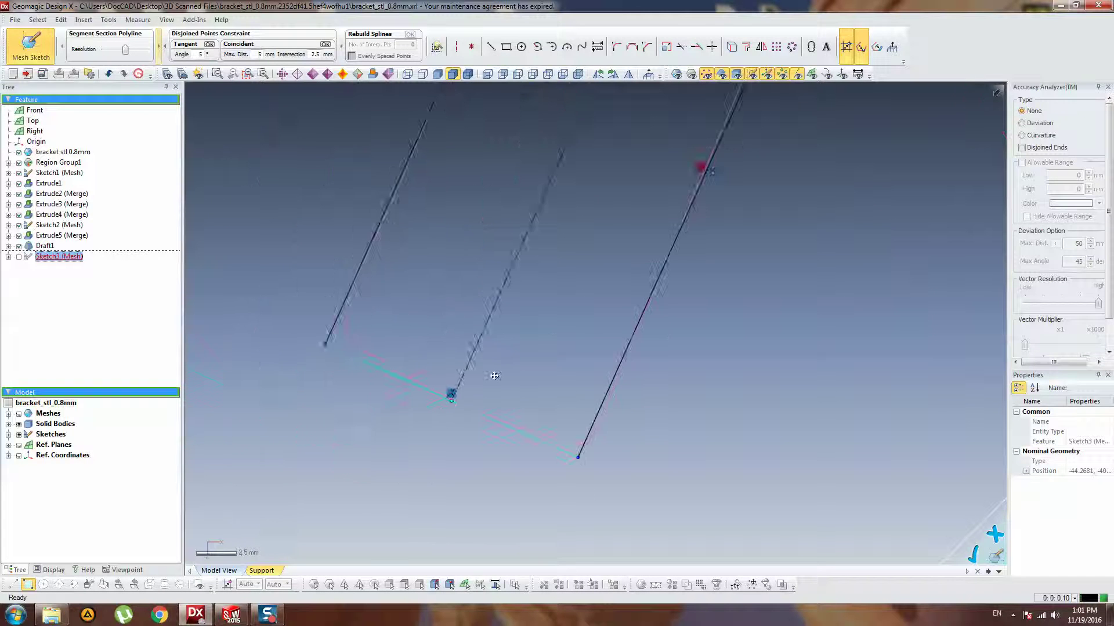
{"action": "scroll", "coordinate": [455, 387], "scroll_direction": "up", "scroll_amount": 2}
{"action": "left_click", "coordinate": [364, 453]}
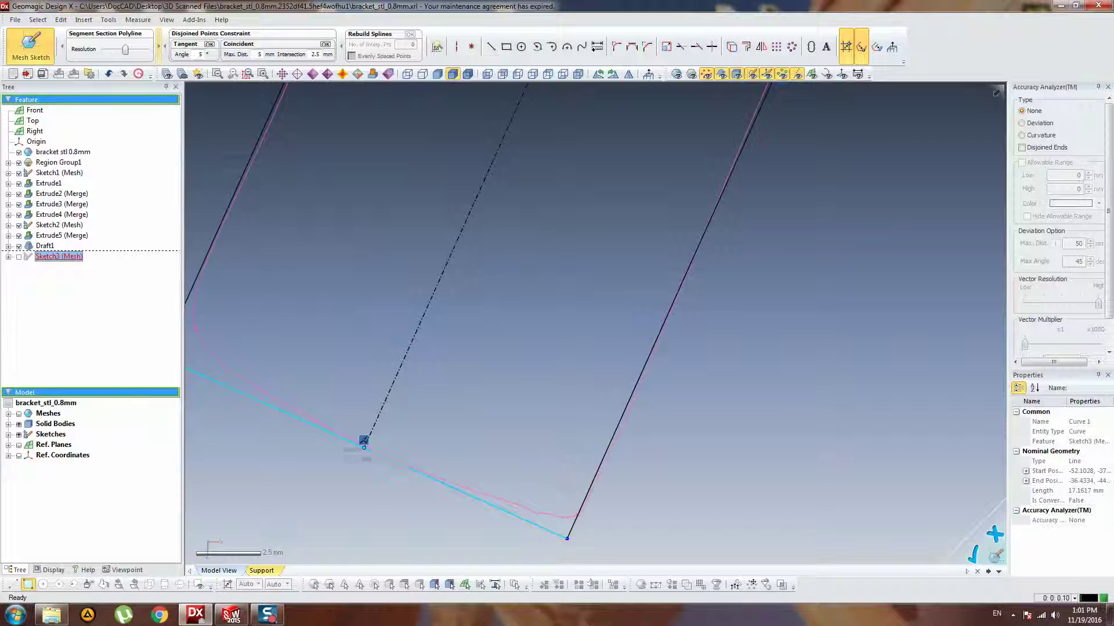
{"action": "mouse_move", "coordinate": [327, 429]}
{"action": "left_mouse_down"}
{"action": "mouse_move", "coordinate": [319, 439]}
{"action": "mouse_move", "coordinate": [324, 427]}
{"action": "left_mouse_up"}
{"action": "double_click", "coordinate": [320, 425]}
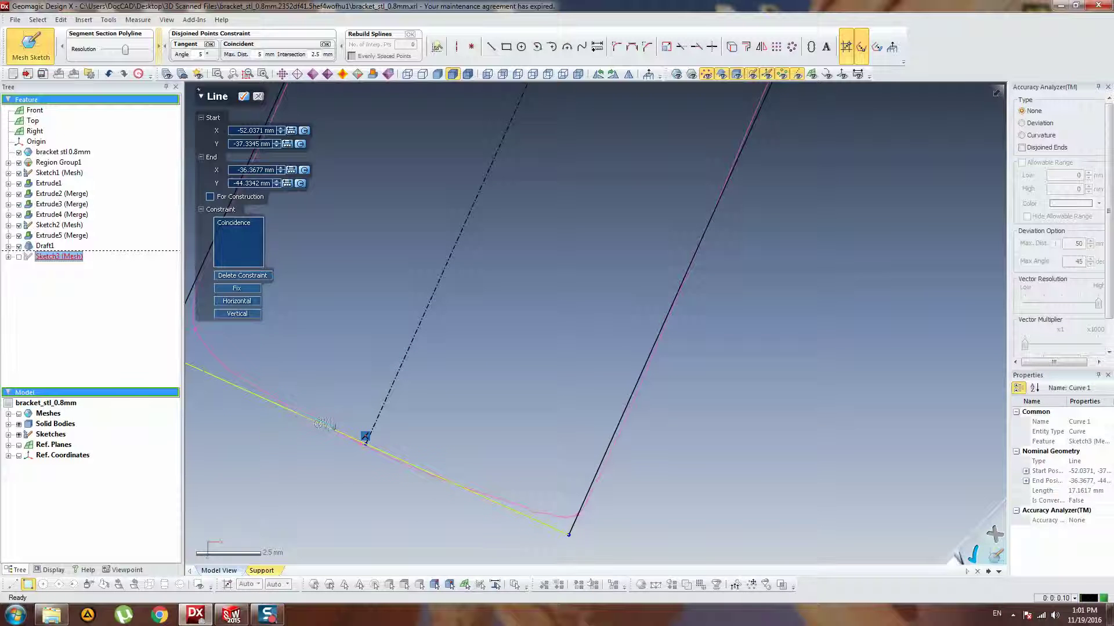
{"action": "key", "text": "Escape"}
- Mirror the lower-left leg's two side lines and end line about the bracket's vertical centerline
{"action": "scroll", "coordinate": [385, 321], "scroll_direction": "down", "scroll_amount": 8}
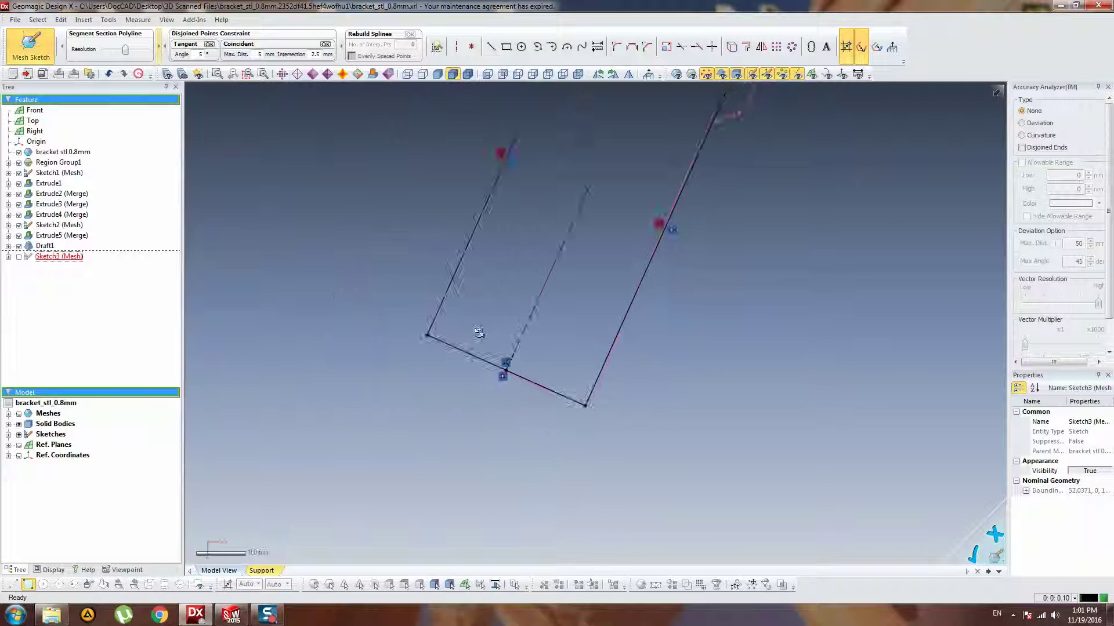
{"action": "middle_click_drag", "start_coordinate": [528, 321], "coordinate": [326, 422]}
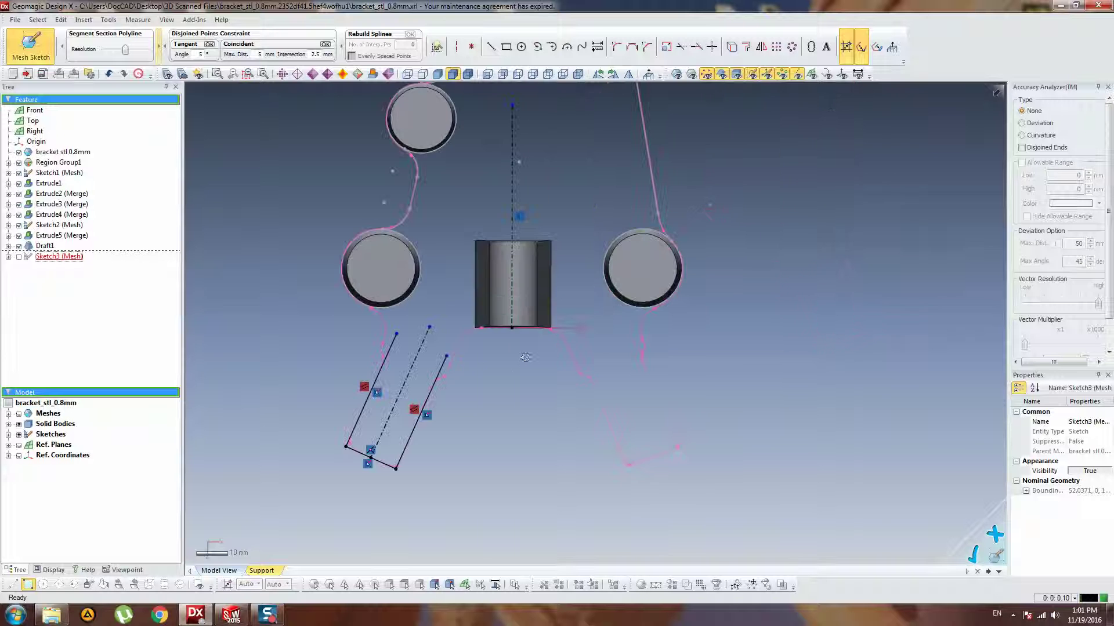
{"action": "scroll", "coordinate": [477, 366], "scroll_direction": "up", "scroll_amount": 2}
{"action": "middle_click_drag", "start_coordinate": [505, 377], "coordinate": [509, 427]}
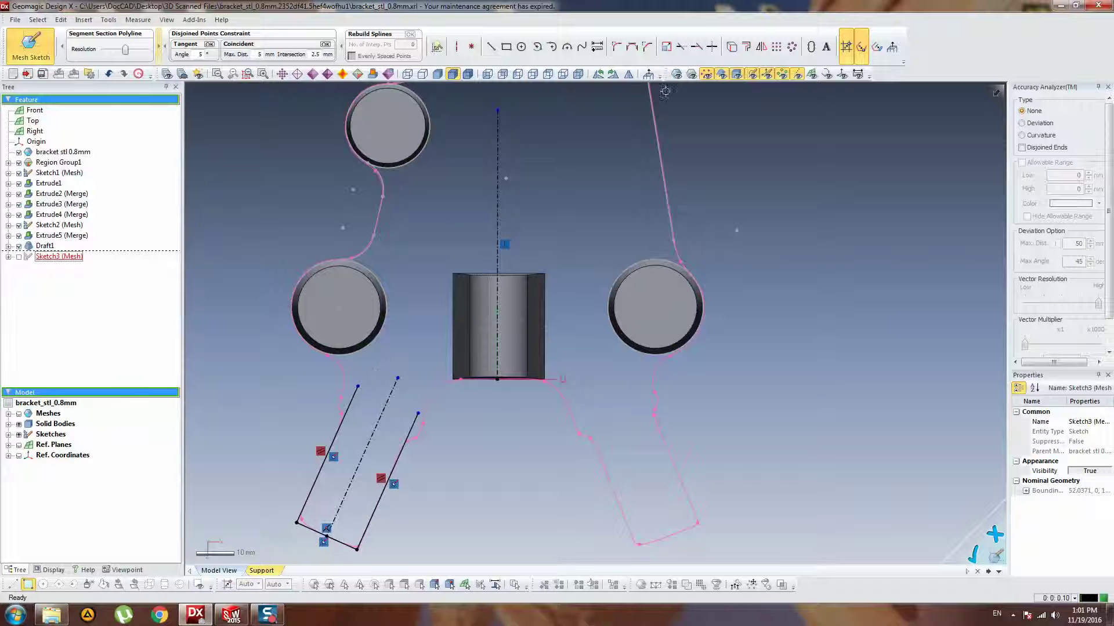
{"action": "left_click", "coordinate": [761, 47]}
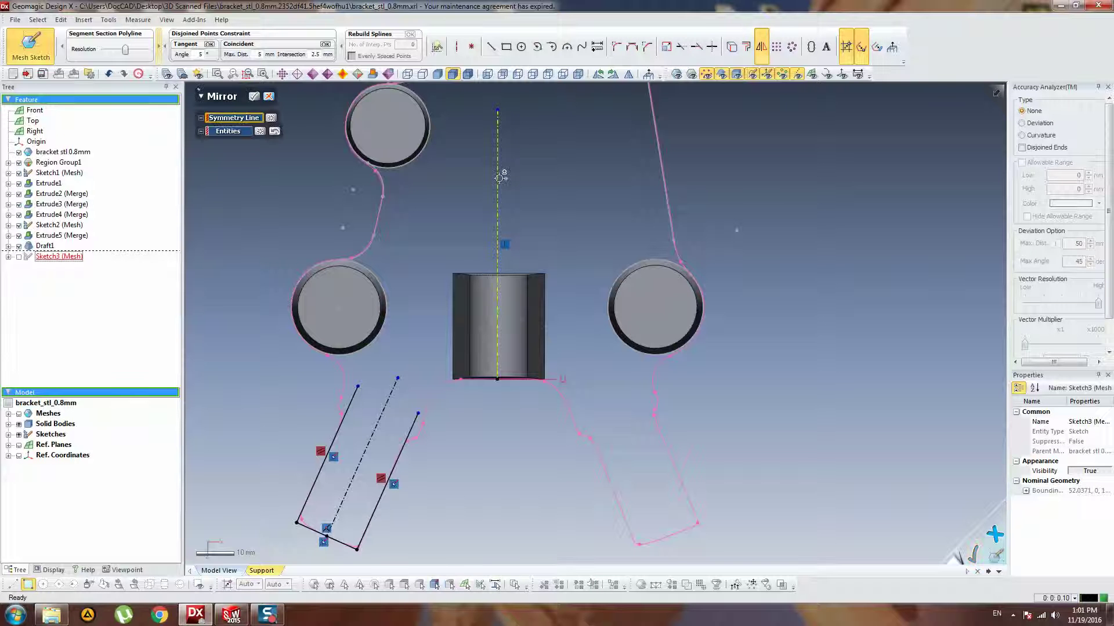
{"action": "left_click", "coordinate": [498, 178]}
{"action": "left_click", "coordinate": [374, 487]}
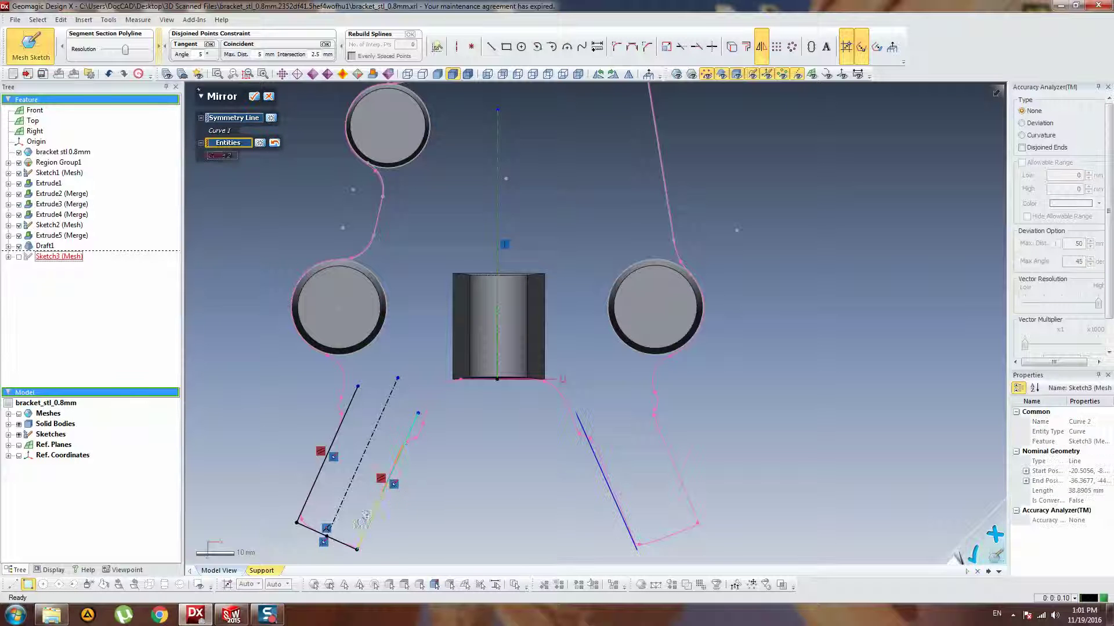
{"action": "left_click", "coordinate": [337, 540]}
{"action": "left_click", "coordinate": [307, 497]}
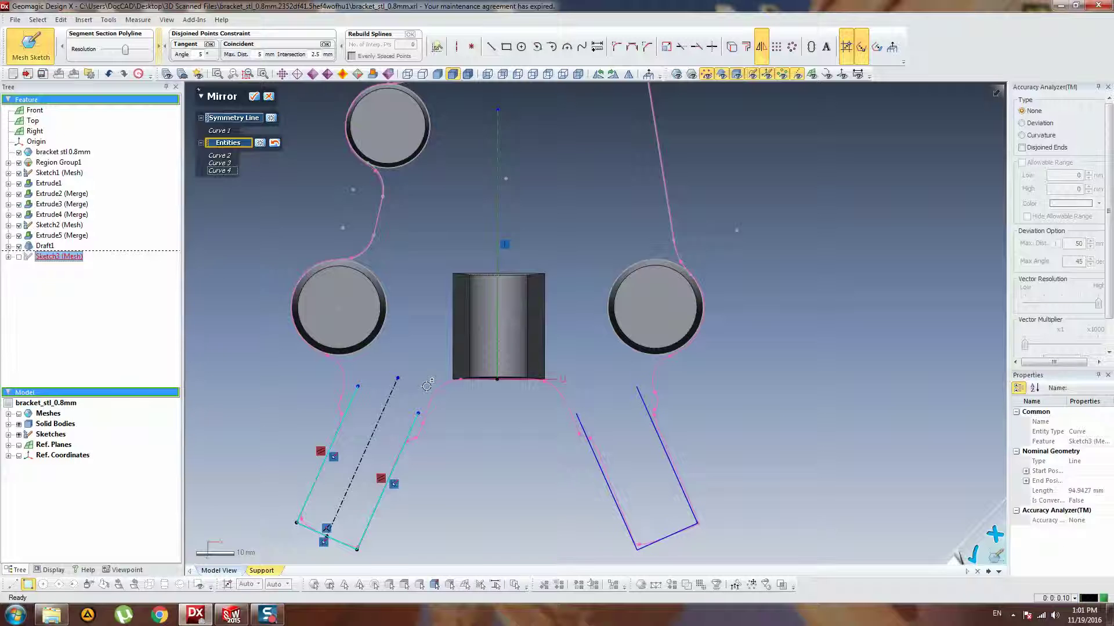
{"action": "key", "text": "Return"}
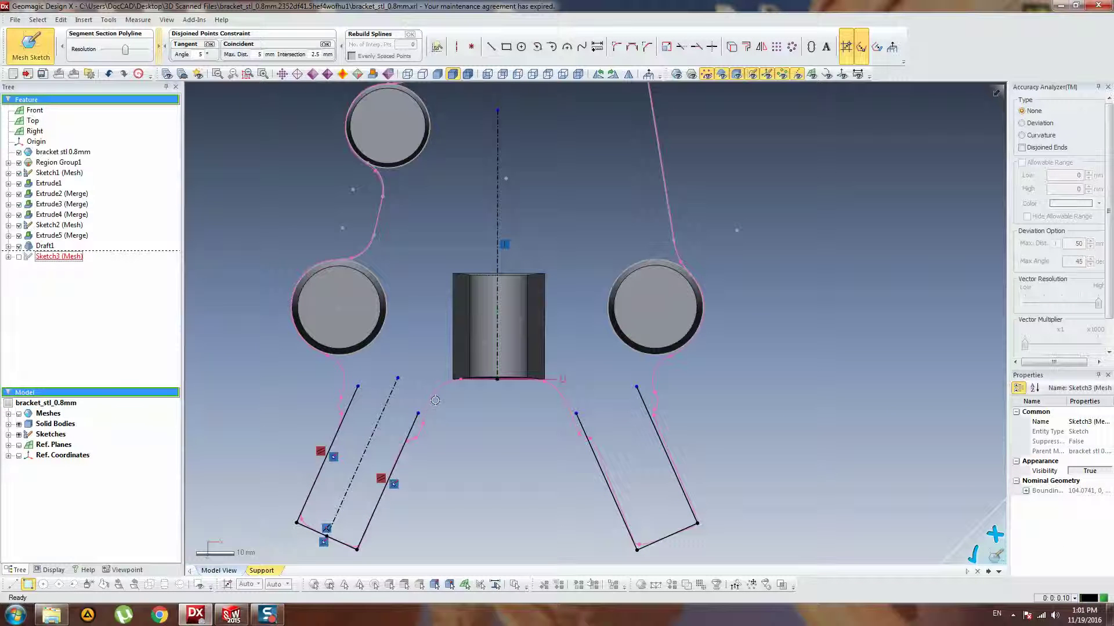
- Remove the coincidence constraint from the vertical centerline's lower endpoint at the origin
{"action": "double_click", "coordinate": [498, 381]}
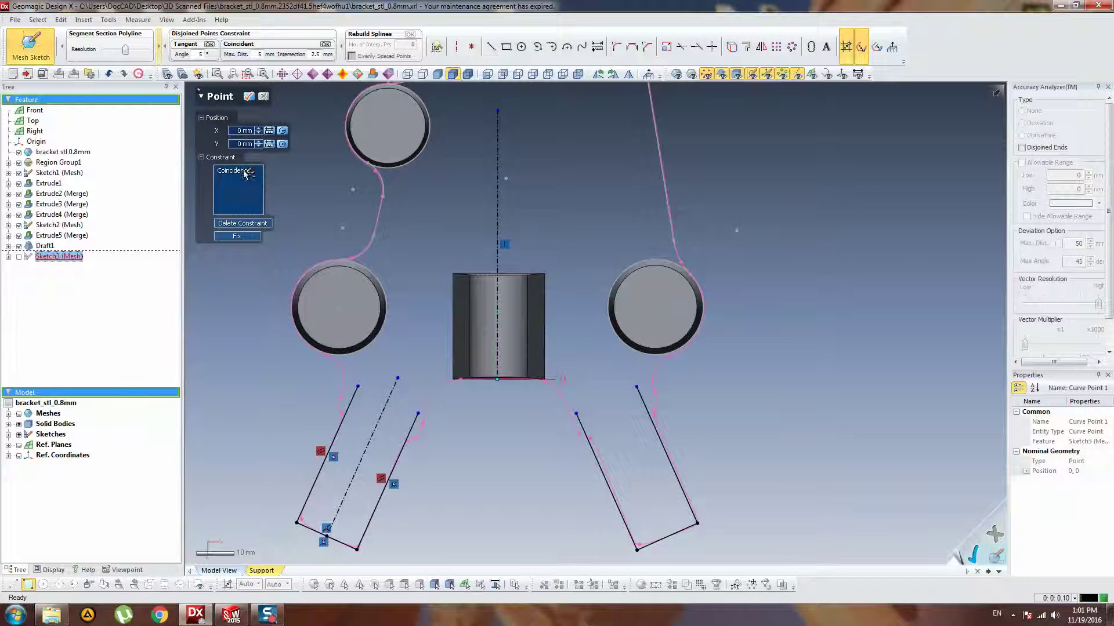
{"action": "left_click", "coordinate": [247, 171]}
{"action": "key", "text": "Delete"}
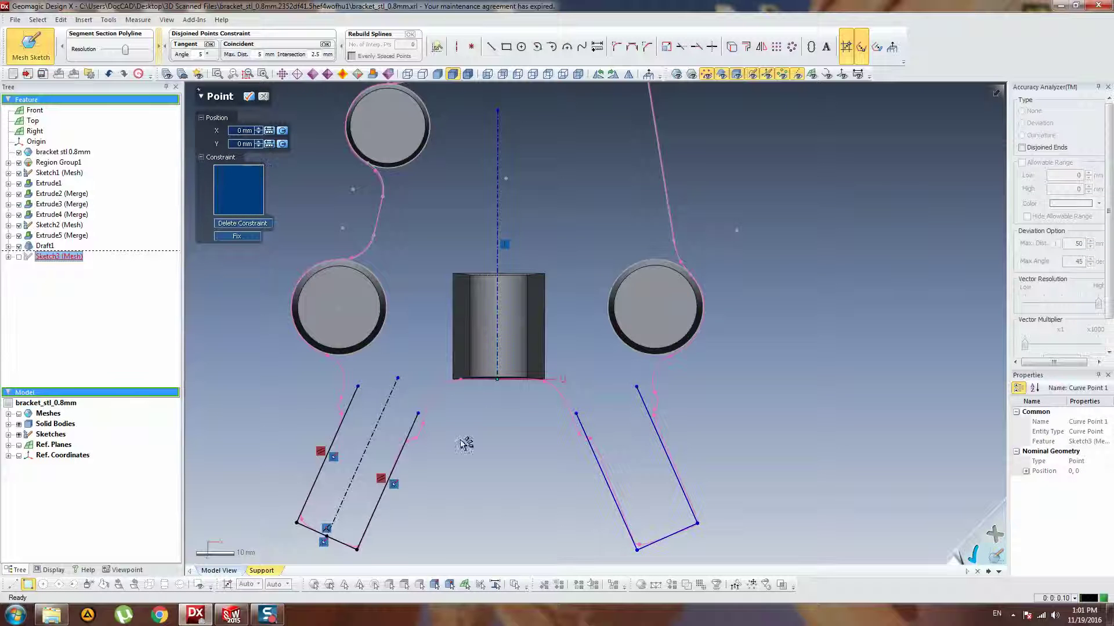
- Shift the vertical centerline slightly toward the lower-right leg to fit the mirrored leg lines to the scanned section
{"action": "mouse_move", "coordinate": [498, 380]}
{"action": "left_mouse_down"}
{"action": "mouse_move", "coordinate": [518, 384]}
{"action": "mouse_move", "coordinate": [498, 382]}
{"action": "mouse_move", "coordinate": [507, 381]}
{"action": "left_mouse_up"}
{"action": "left_click", "coordinate": [560, 339]}
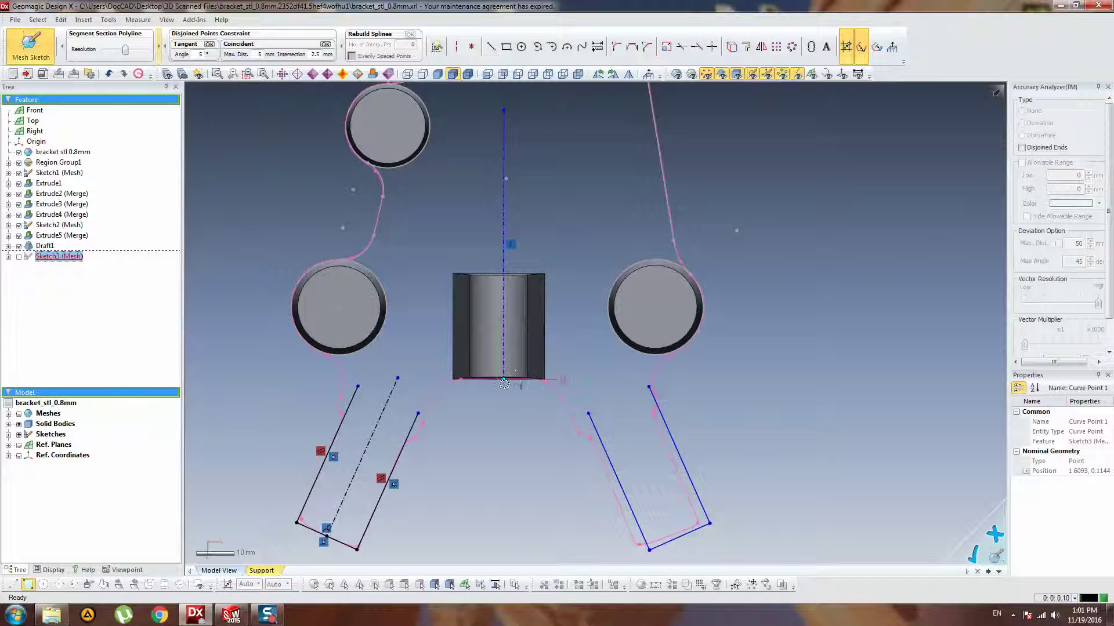
{"action": "mouse_move", "coordinate": [503, 380]}
{"action": "left_mouse_down"}
{"action": "mouse_move", "coordinate": [513, 280]}
{"action": "mouse_move", "coordinate": [498, 275]}
{"action": "mouse_move", "coordinate": [505, 366]}
{"action": "left_mouse_up"}
{"action": "left_click", "coordinate": [610, 489]}
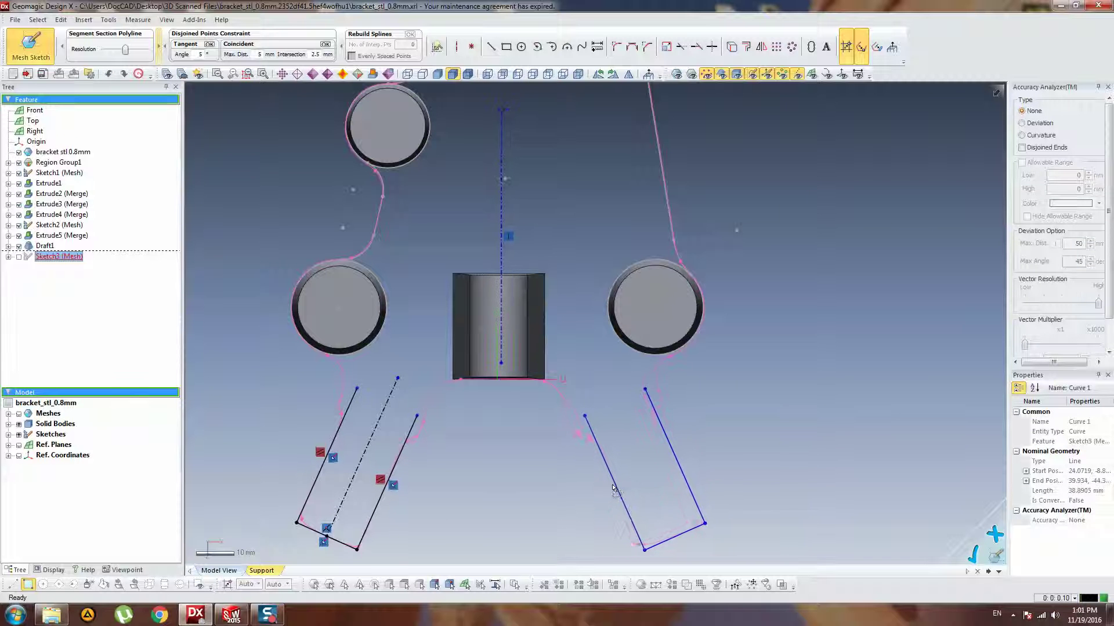
- Try to dimension the horizontal distance between the origin and the vertical centerline
{"action": "scroll", "coordinate": [576, 339], "scroll_direction": "up", "scroll_amount": 3}
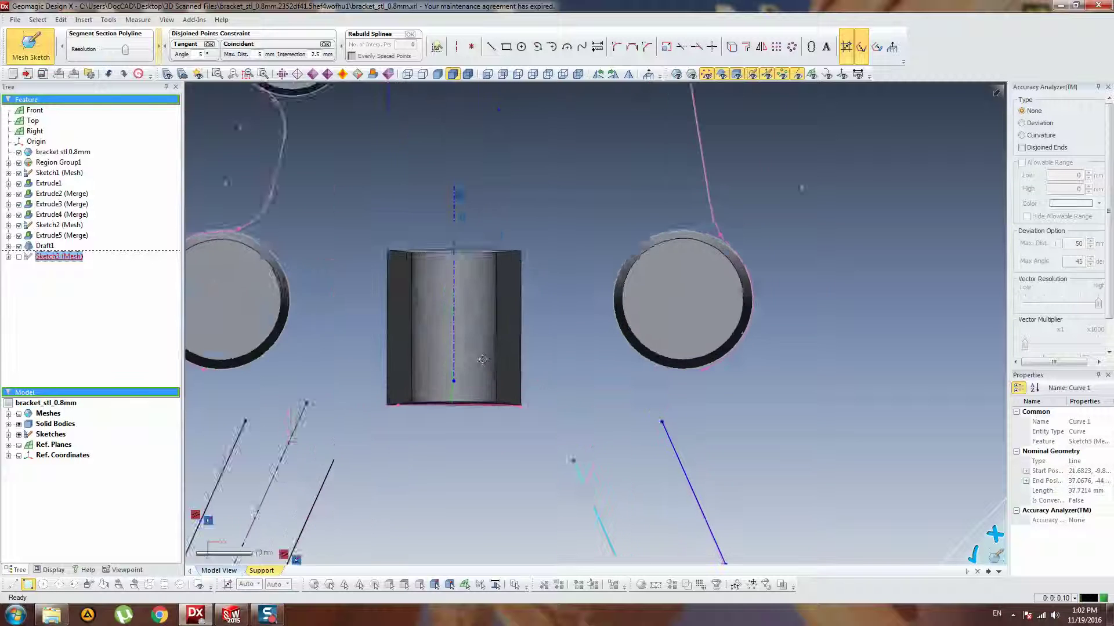
{"action": "right_click_drag", "start_coordinate": [534, 324], "coordinate": [575, 306], "text": "ctrl"}
{"action": "left_click", "coordinate": [562, 317]}
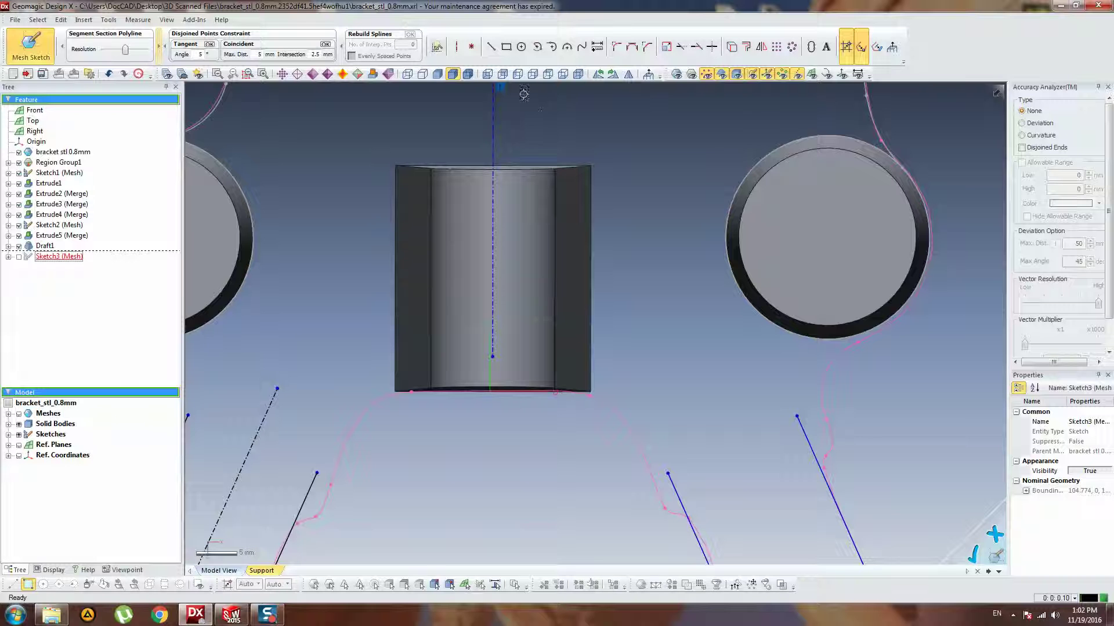
{"action": "left_click", "coordinate": [598, 49]}
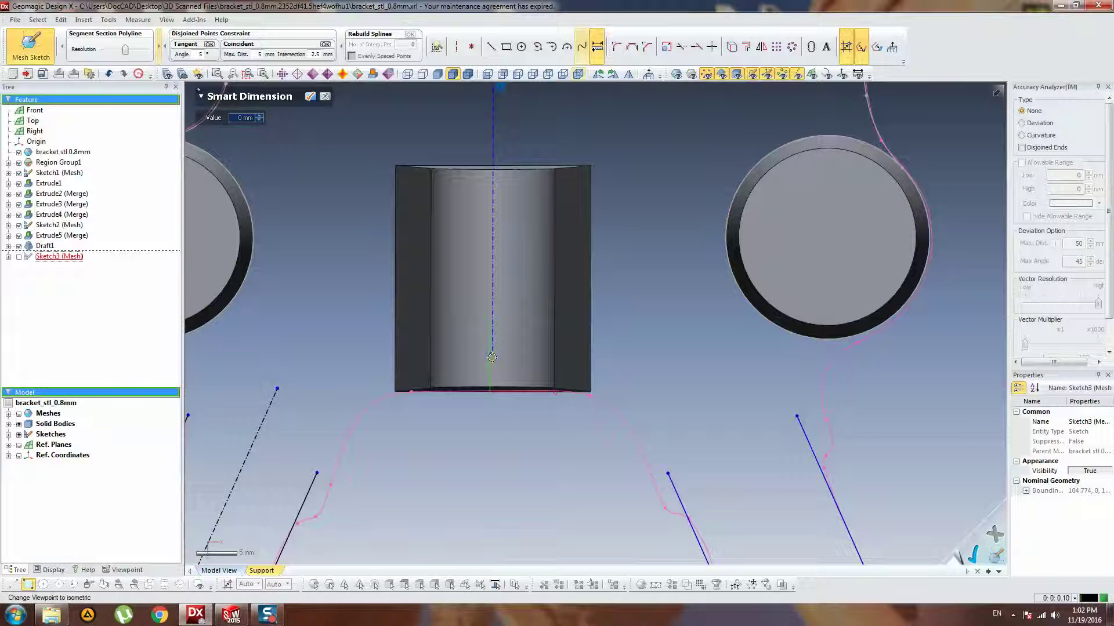
{"action": "left_click", "coordinate": [492, 358]}
{"action": "left_click", "coordinate": [489, 392]}
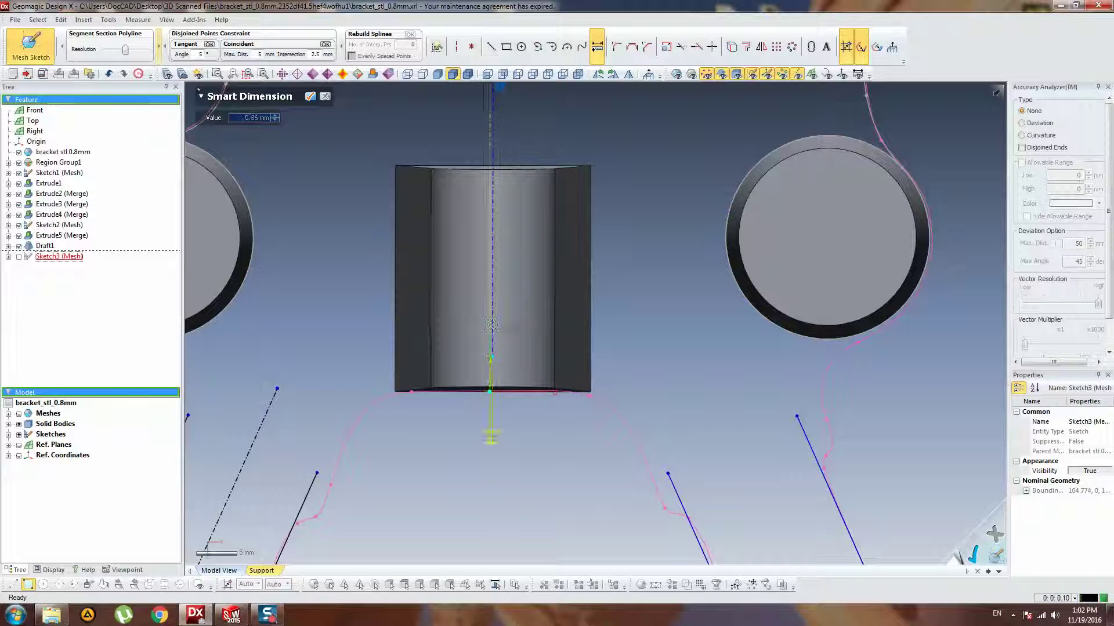
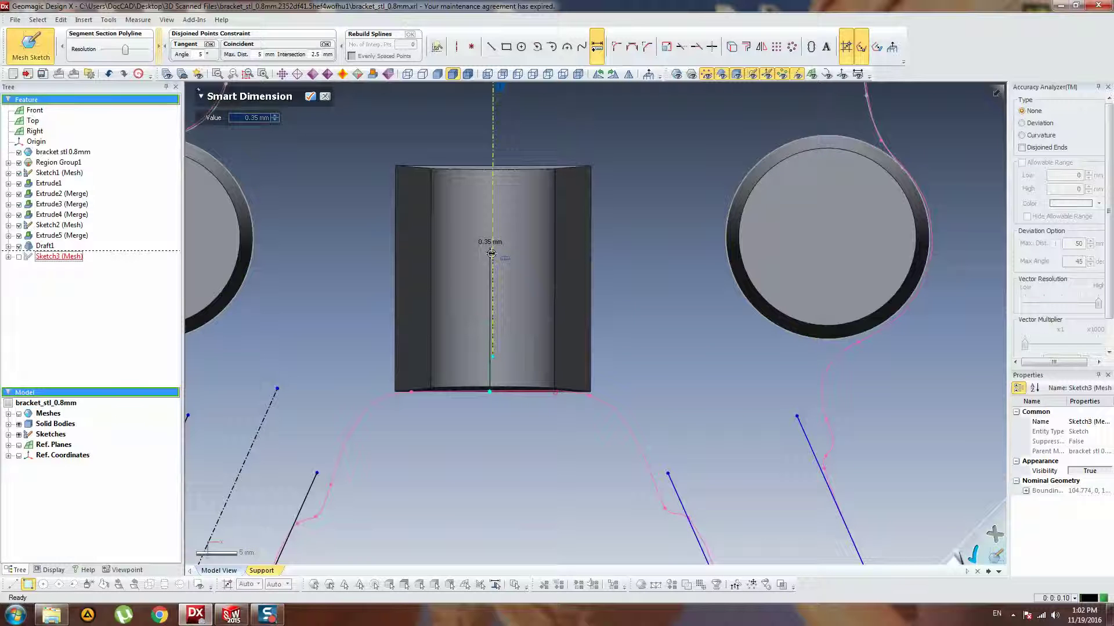
{"action": "left_click", "coordinate": [491, 253]}
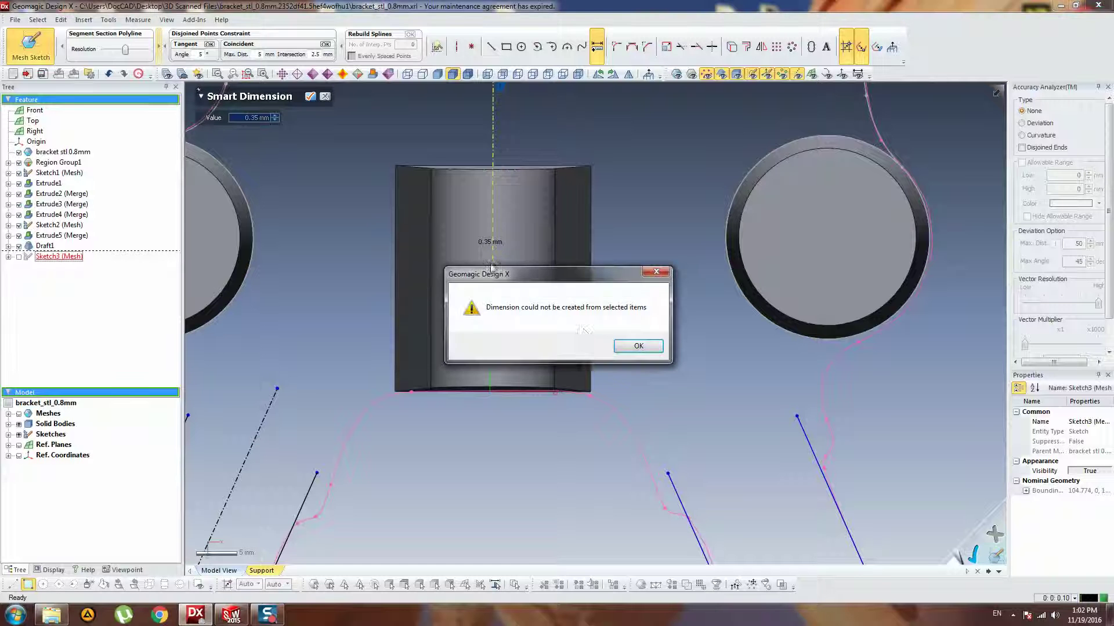
{"action": "left_click", "coordinate": [619, 347]}
{"action": "key", "text": "Escape"}
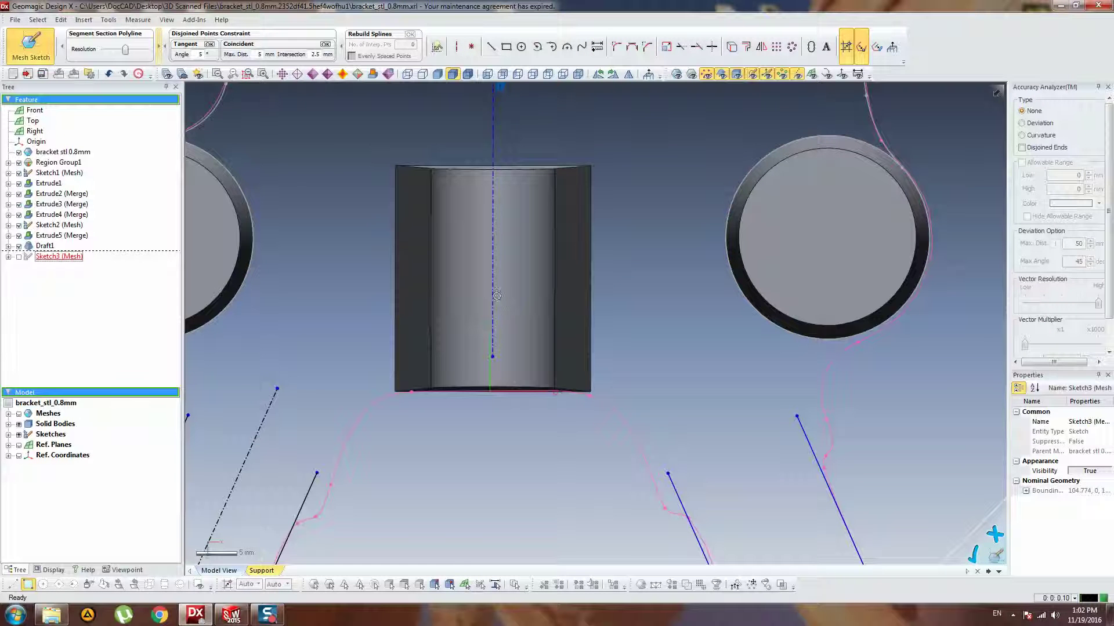
- Fix the bracket's vertical centerline in its shifted position
{"action": "left_click", "coordinate": [492, 293]}
{"action": "double_click", "coordinate": [492, 293]}
{"action": "left_click", "coordinate": [238, 291]}
{"action": "left_click", "coordinate": [556, 329]}
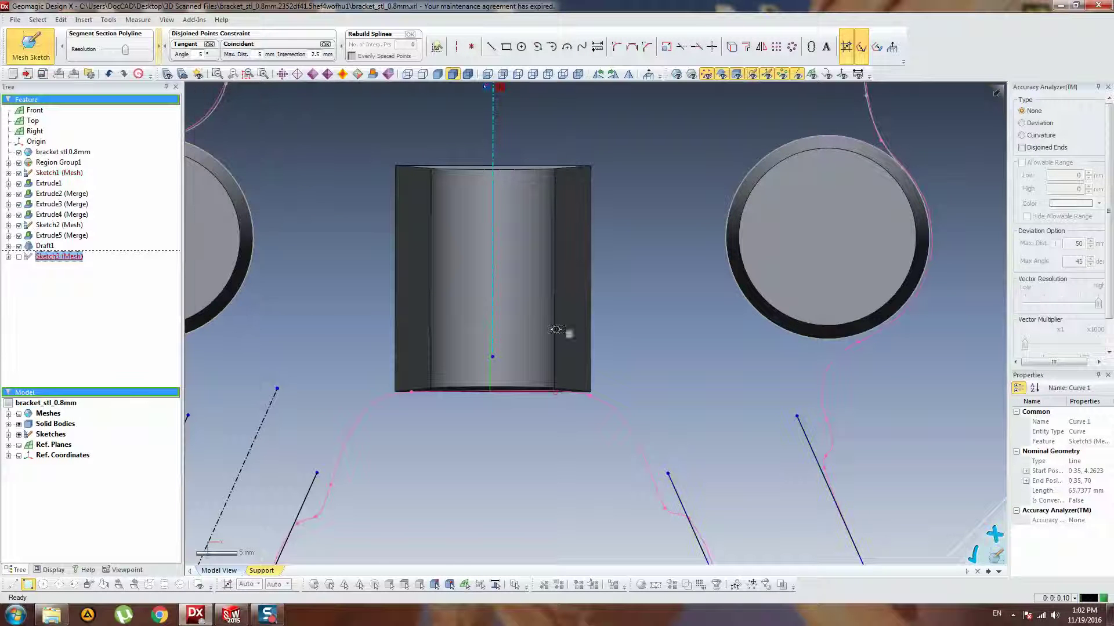
- Extend the vertical centerline down to the base edge of the central block and up to a length of about 90 mm
{"action": "left_click", "coordinate": [493, 392]}
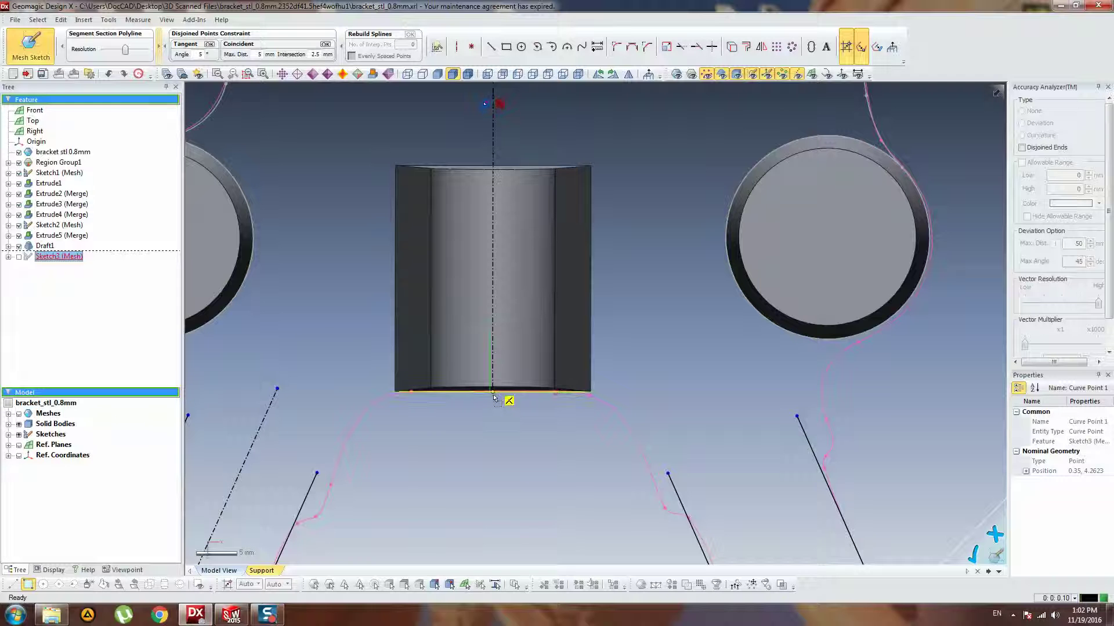
{"action": "scroll", "coordinate": [524, 420], "scroll_direction": "down", "scroll_amount": 2}
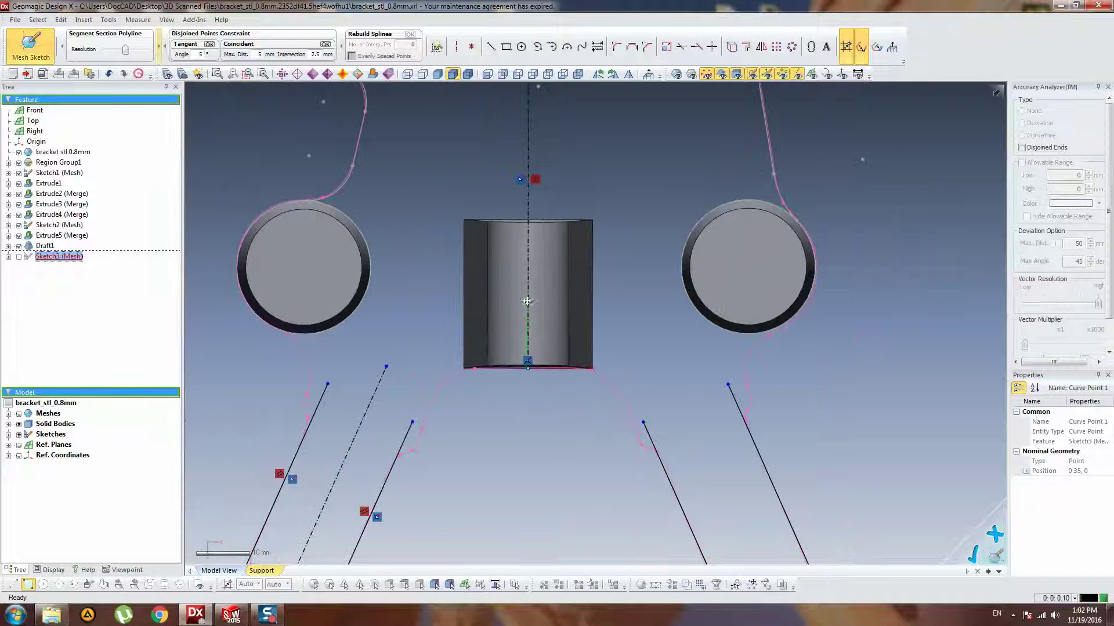
{"action": "scroll", "coordinate": [534, 328], "scroll_direction": "down", "scroll_amount": 3}
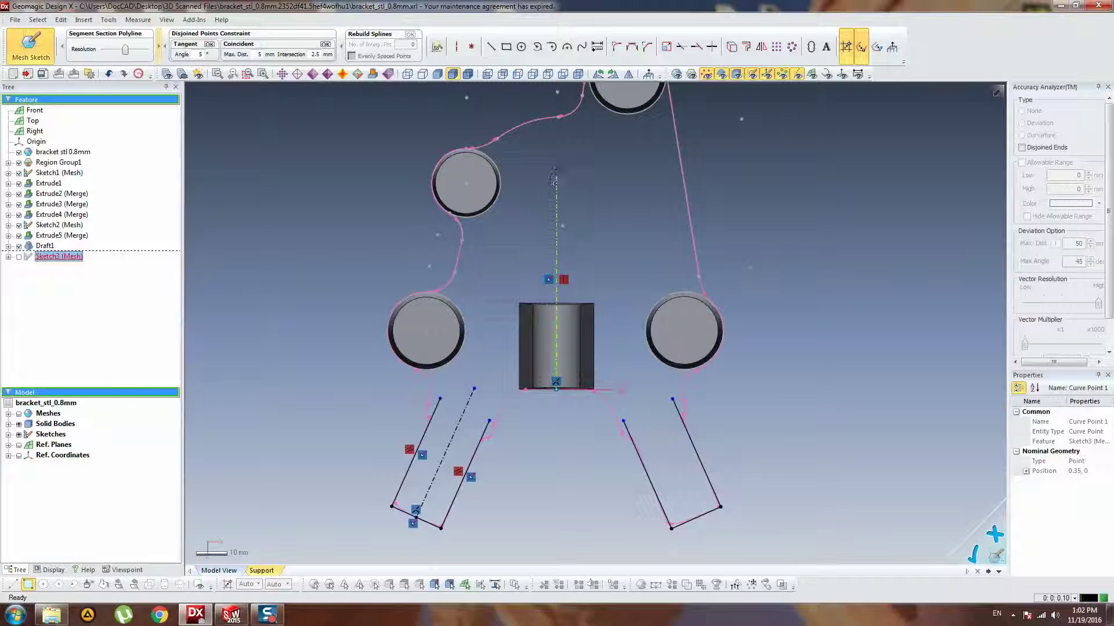
{"action": "left_click_drag", "start_coordinate": [557, 170], "coordinate": [562, 147]}
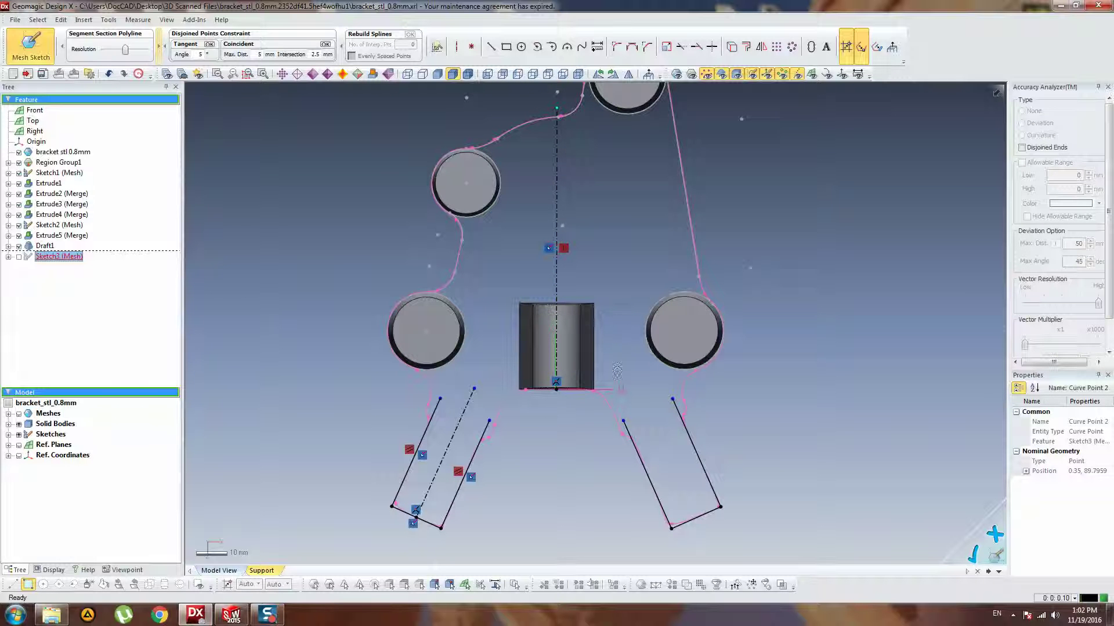
- Examine the sketched leg lines against the scanned section and review the constraints of the lower-left leg's three profile lines
{"action": "scroll", "coordinate": [617, 371], "scroll_direction": "down", "scroll_amount": 1}
{"action": "scroll", "coordinate": [599, 323], "scroll_direction": "up", "scroll_amount": 5}
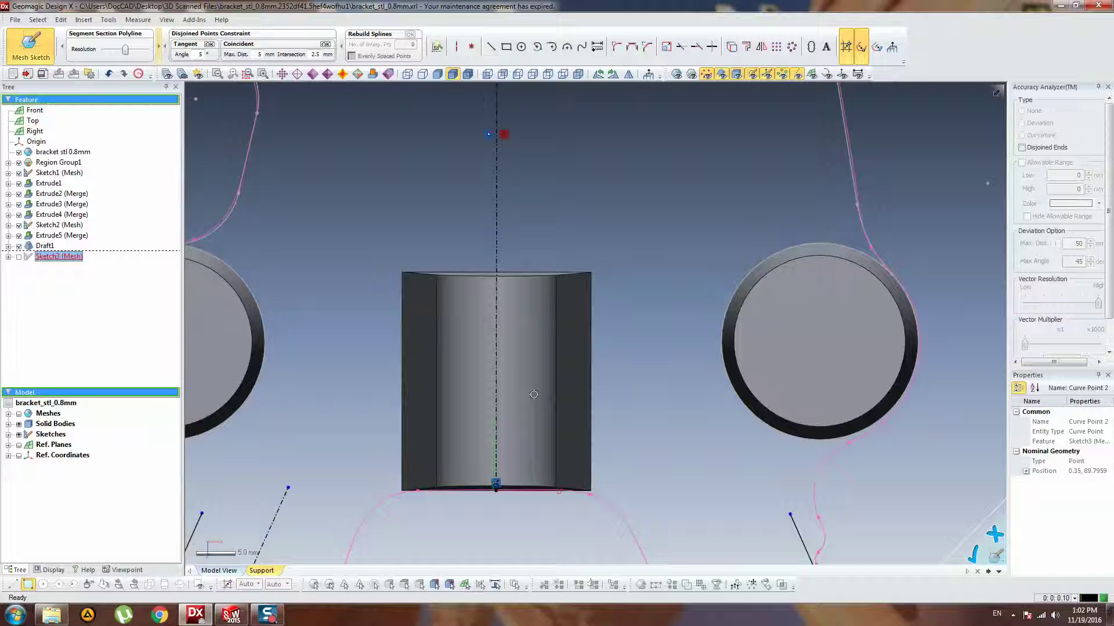
{"action": "scroll", "coordinate": [659, 349], "scroll_direction": "down", "scroll_amount": 3}
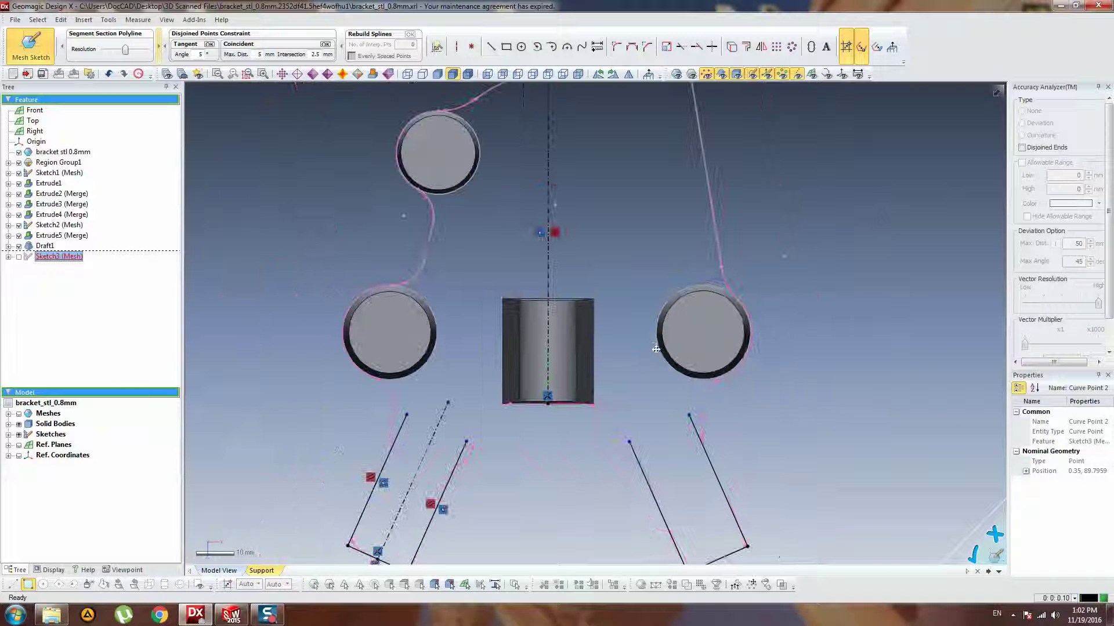
{"action": "scroll", "coordinate": [652, 346], "scroll_direction": "down", "scroll_amount": 2}
{"action": "mouse_move", "coordinate": [627, 358]}
{"action": "middle_mouse_down"}
{"action": "mouse_move", "coordinate": [637, 276]}
{"action": "mouse_move", "coordinate": [657, 320]}
{"action": "middle_mouse_up"}
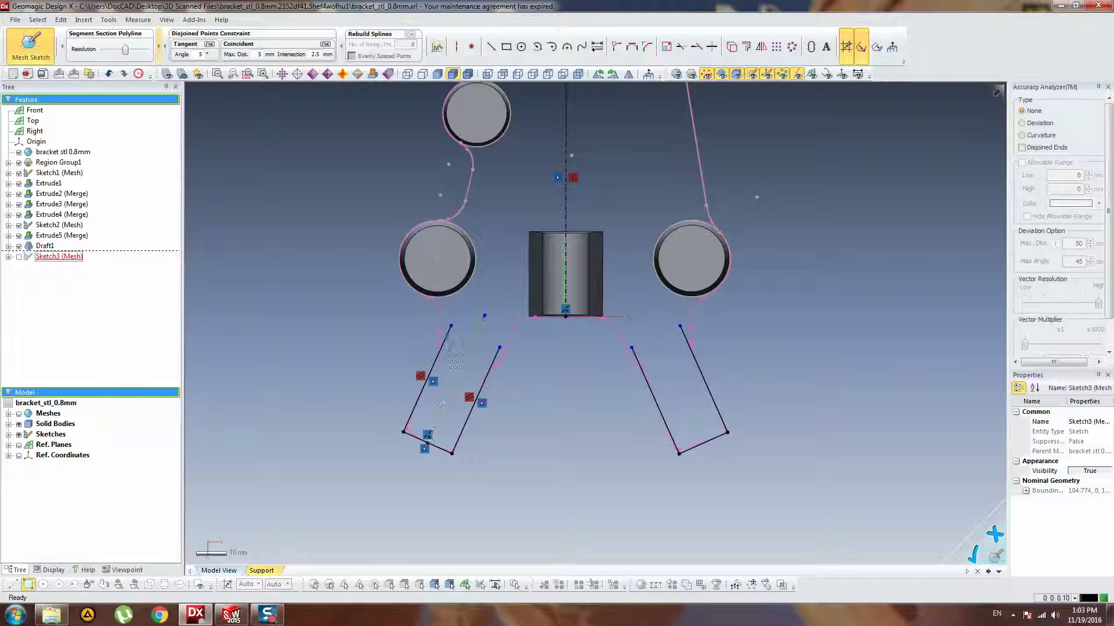
{"action": "left_click", "coordinate": [439, 352]}
{"action": "left_click", "coordinate": [414, 436], "text": "ctrl"}
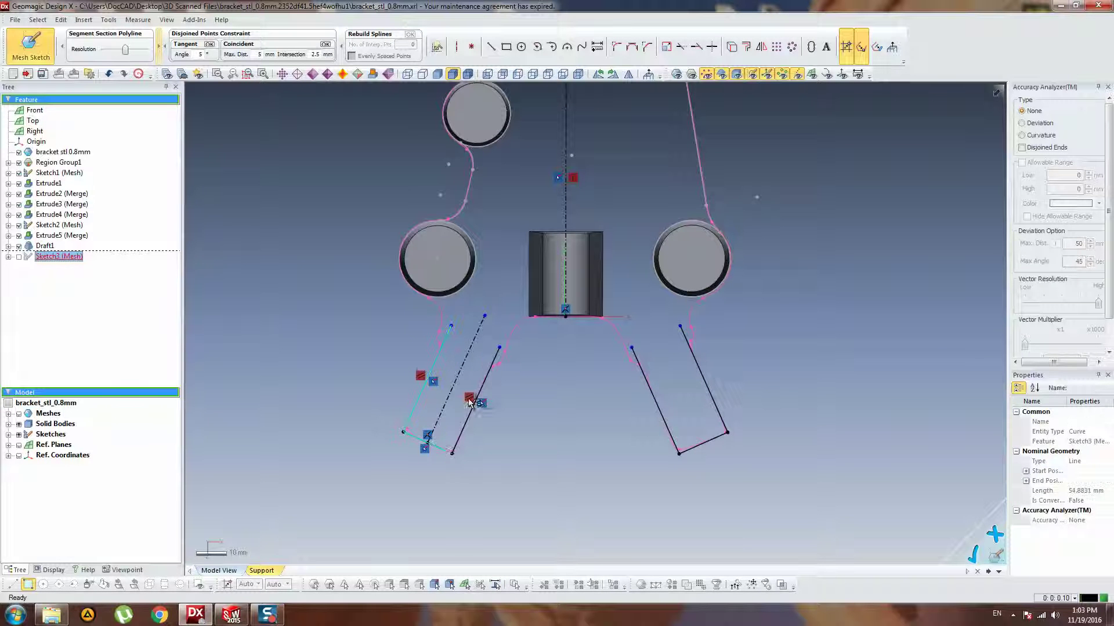
{"action": "left_click", "coordinate": [489, 377], "text": "ctrl"}
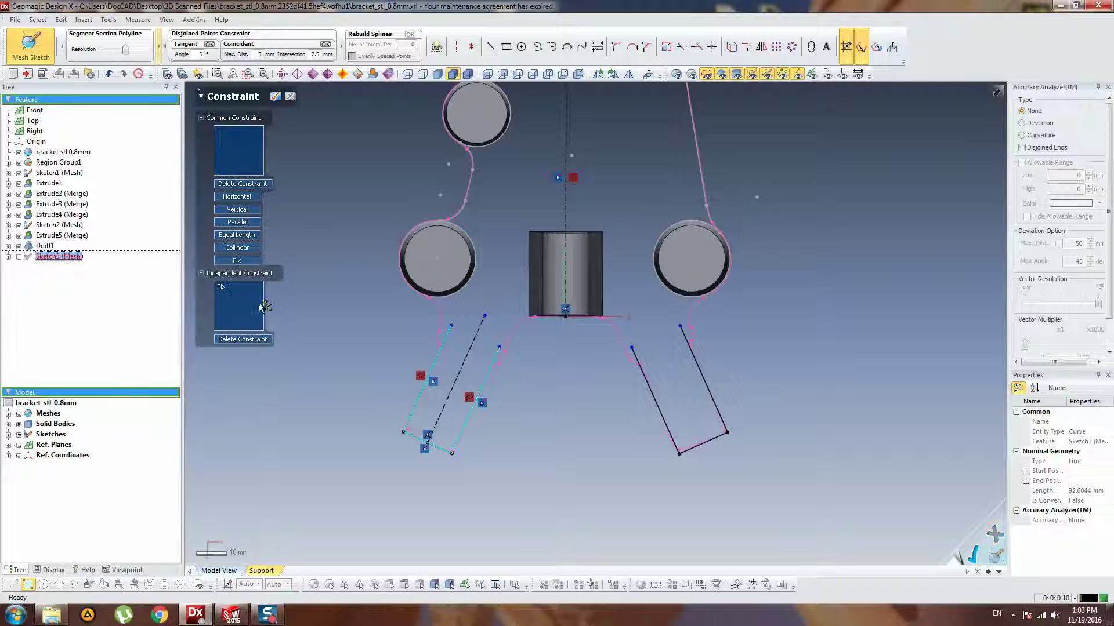
{"action": "left_click", "coordinate": [400, 332]}
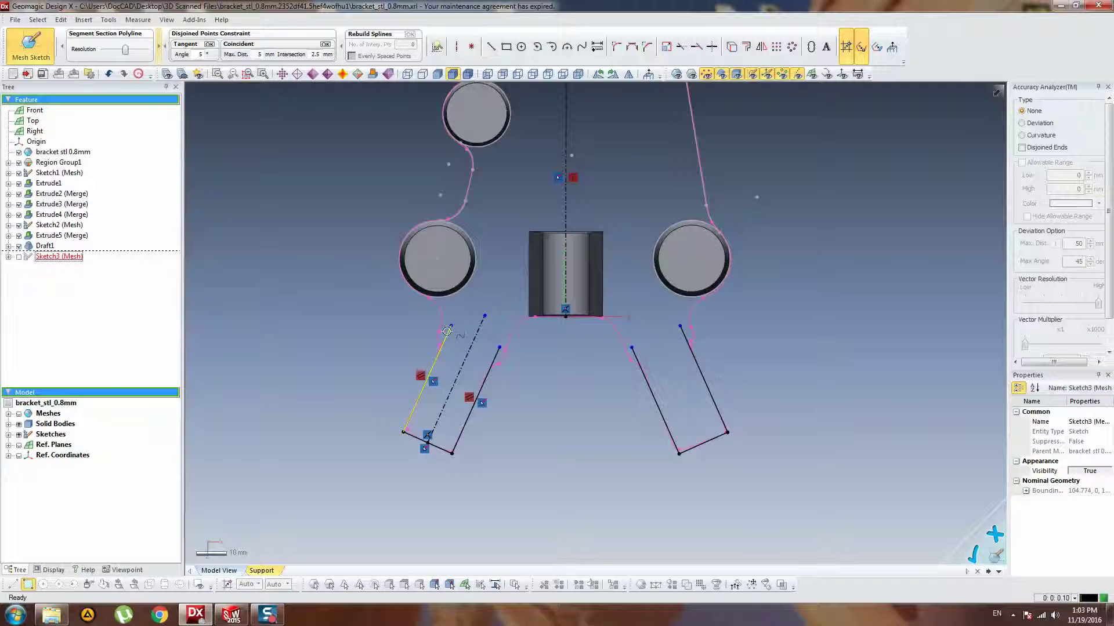
{"action": "double_click", "coordinate": [447, 331]}
{"action": "key", "text": "Escape"}
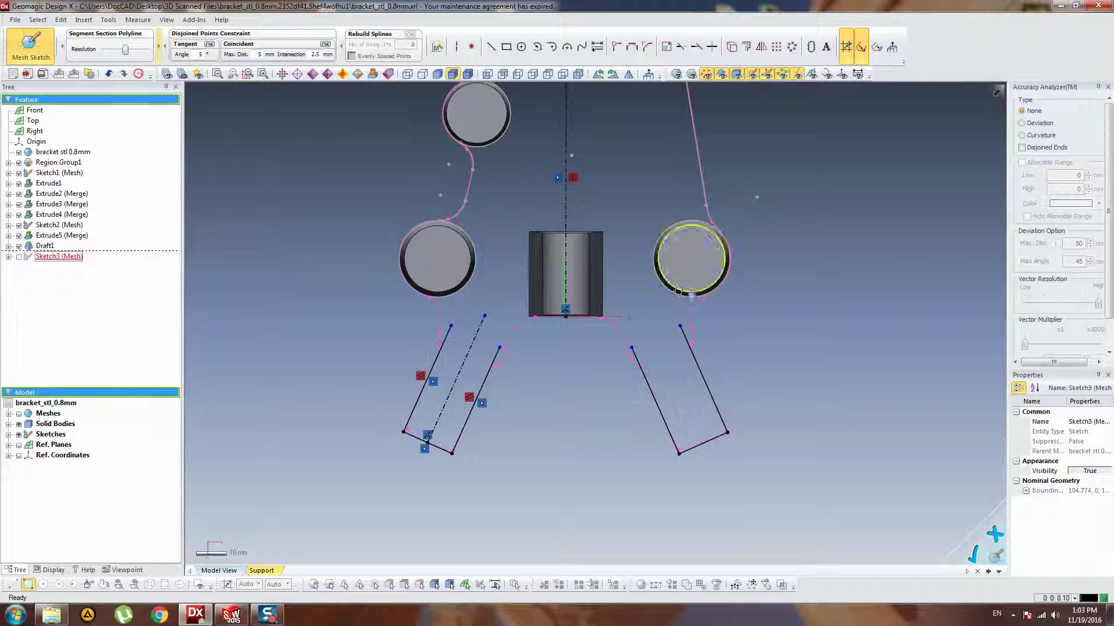
- Finish the mesh sketch containing the two leg profiles and the centerline
{"action": "right_click_drag", "start_coordinate": [607, 166], "coordinate": [600, 232], "text": "ctrl"}
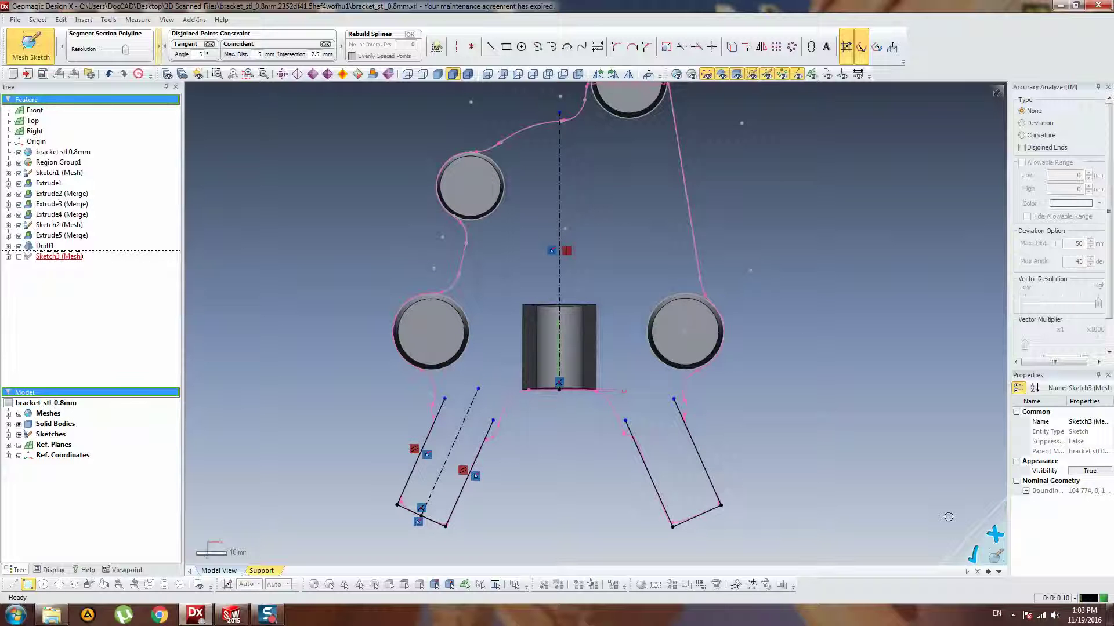
{"action": "left_click", "coordinate": [973, 555]}
{"action": "key", "text": "Escape"}
- Compare the leg sketch with the scanned mesh from several angles, showing the mesh for the check and hiding it again
{"action": "mouse_move", "coordinate": [699, 430]}
{"action": "right_mouse_down"}
{"action": "mouse_move", "coordinate": [682, 199]}
{"action": "mouse_move", "coordinate": [667, 136]}
{"action": "mouse_move", "coordinate": [551, 165]}
{"action": "right_mouse_up"}
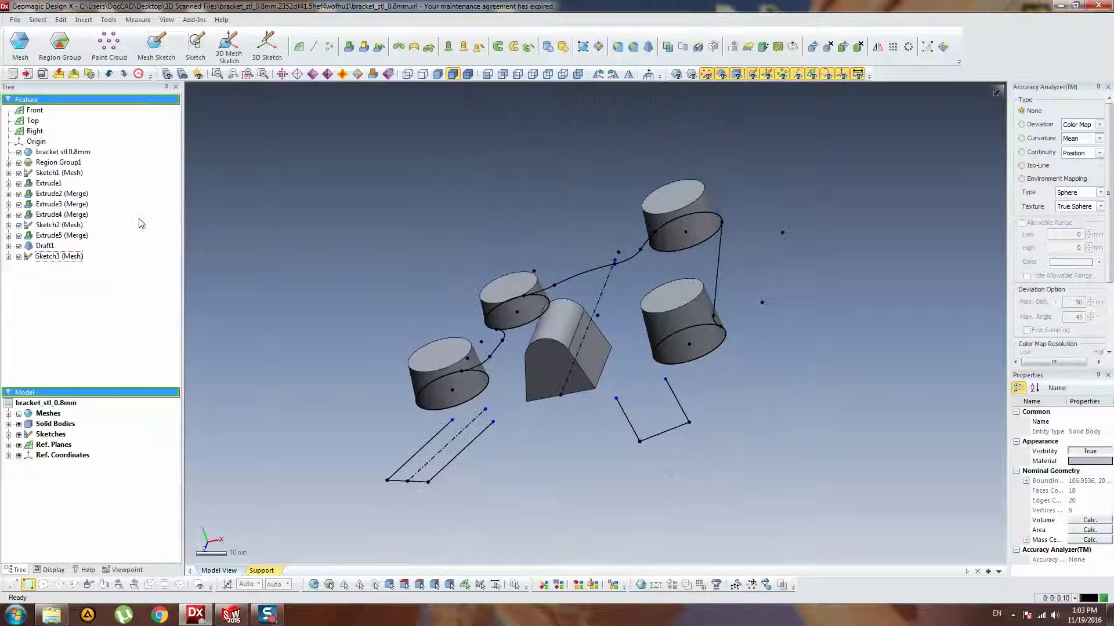
{"action": "left_click", "coordinate": [20, 414]}
{"action": "right_click_drag", "start_coordinate": [487, 279], "coordinate": [554, 247]}
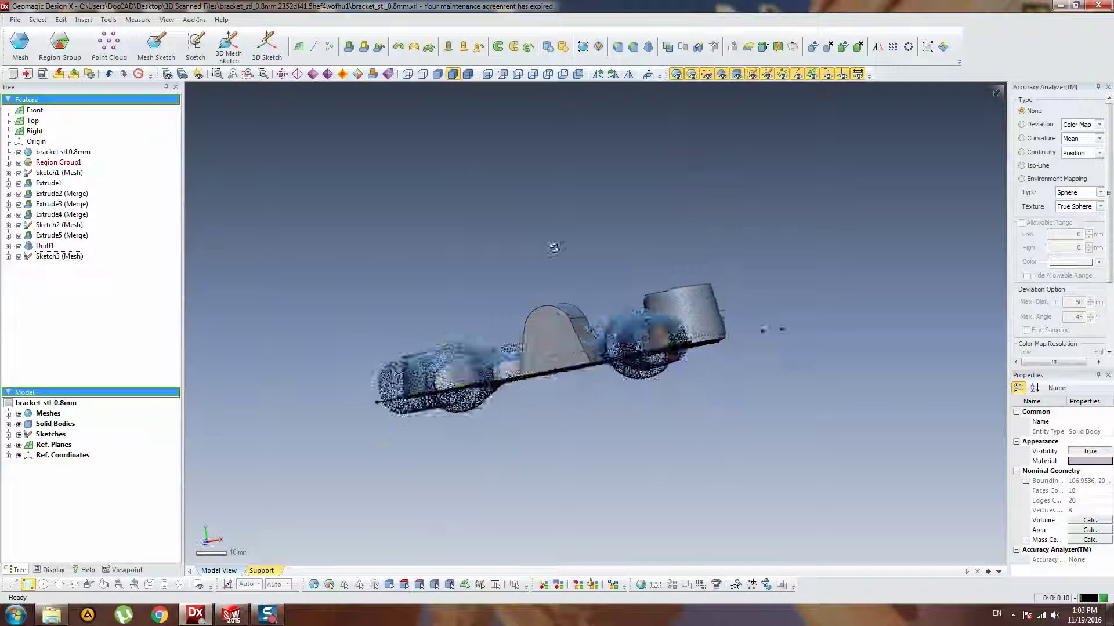
{"action": "right_click_drag", "start_coordinate": [572, 348], "coordinate": [591, 400]}
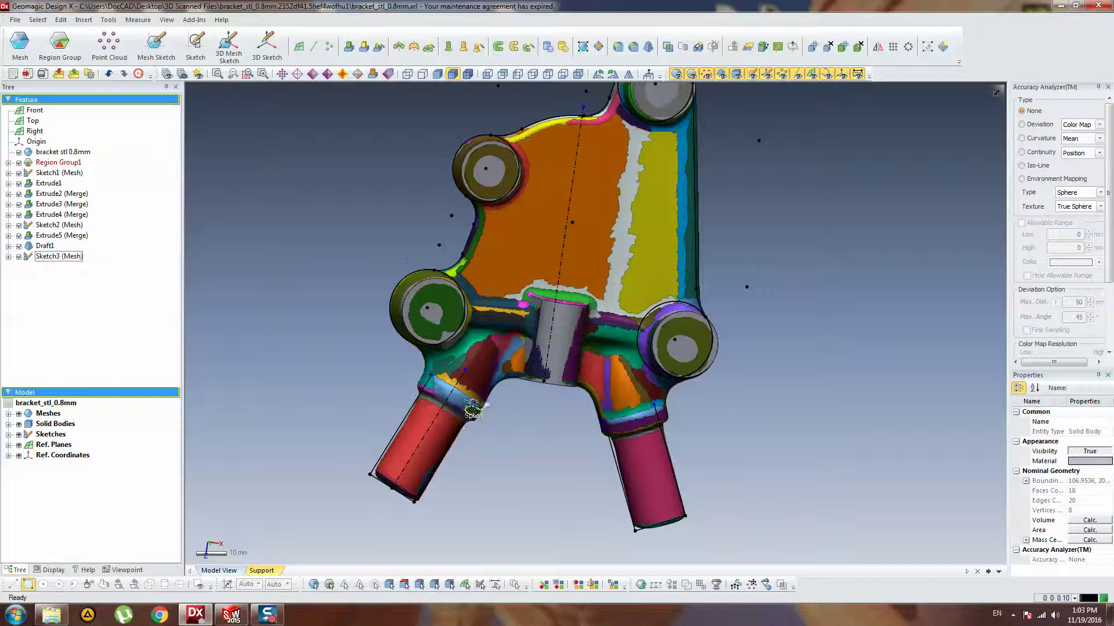
{"action": "mouse_move", "coordinate": [473, 409]}
{"action": "right_mouse_down"}
{"action": "mouse_move", "coordinate": [510, 302]}
{"action": "mouse_move", "coordinate": [516, 371]}
{"action": "right_mouse_up"}
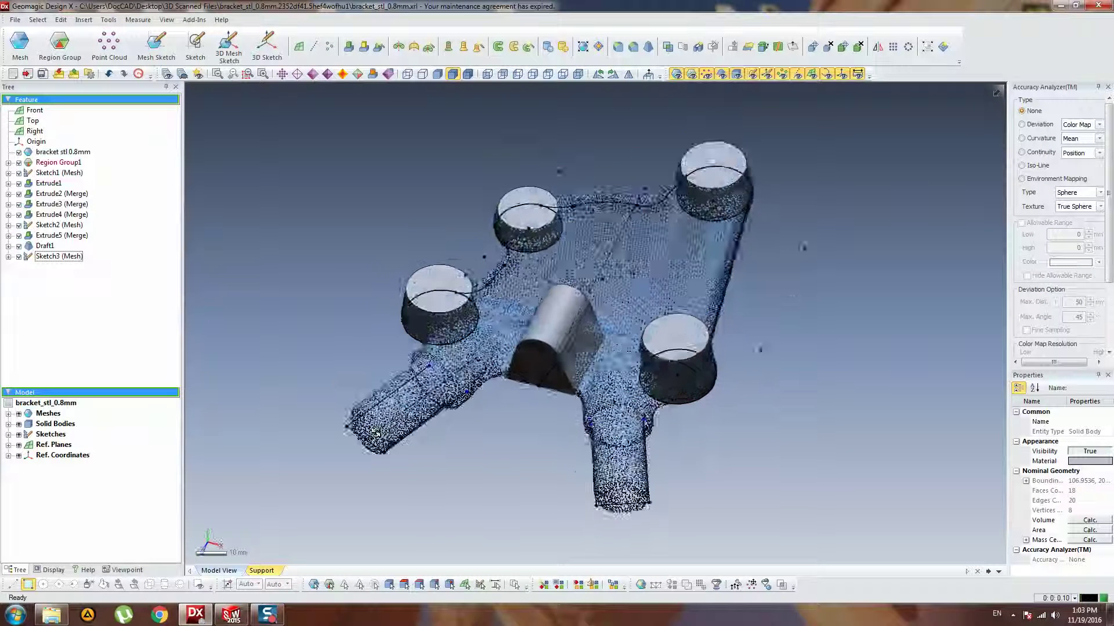
{"action": "mouse_move", "coordinate": [376, 434]}
{"action": "right_mouse_down"}
{"action": "mouse_move", "coordinate": [397, 446]}
{"action": "mouse_move", "coordinate": [515, 400]}
{"action": "right_mouse_up"}
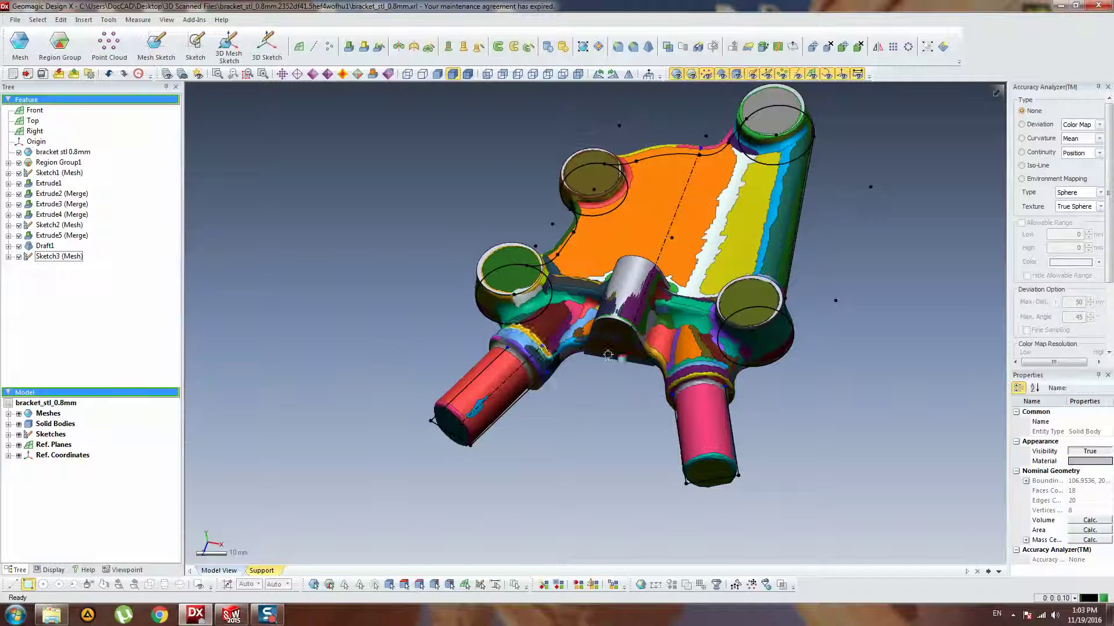
{"action": "right_click_drag", "start_coordinate": [518, 383], "coordinate": [635, 483]}
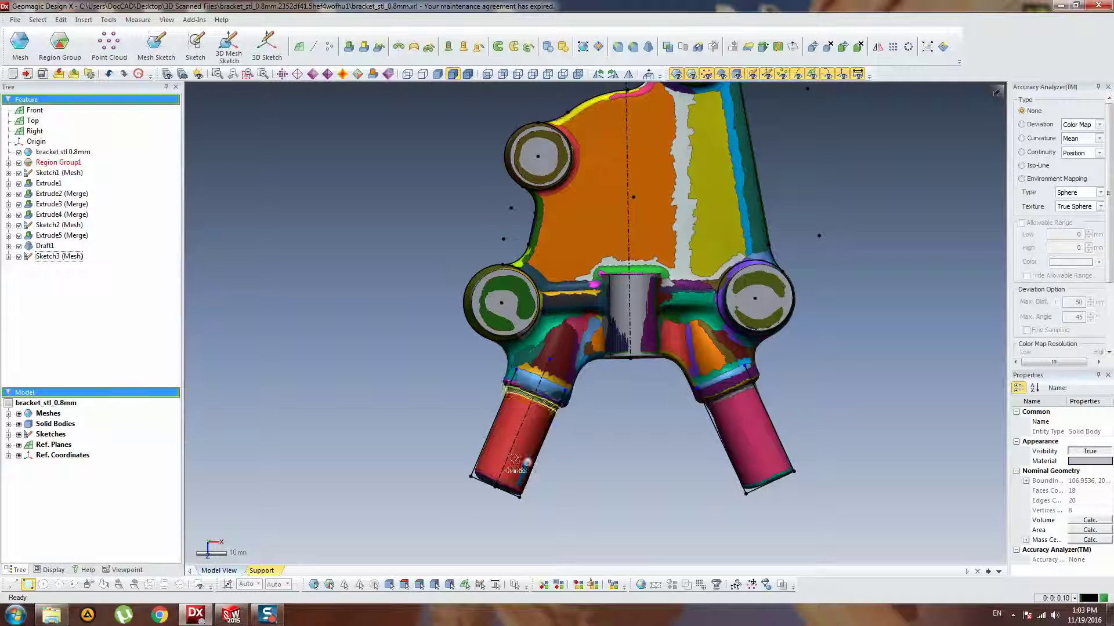
{"action": "mouse_move", "coordinate": [539, 400]}
{"action": "right_mouse_down"}
{"action": "mouse_move", "coordinate": [536, 409]}
{"action": "mouse_move", "coordinate": [533, 394]}
{"action": "right_mouse_up"}
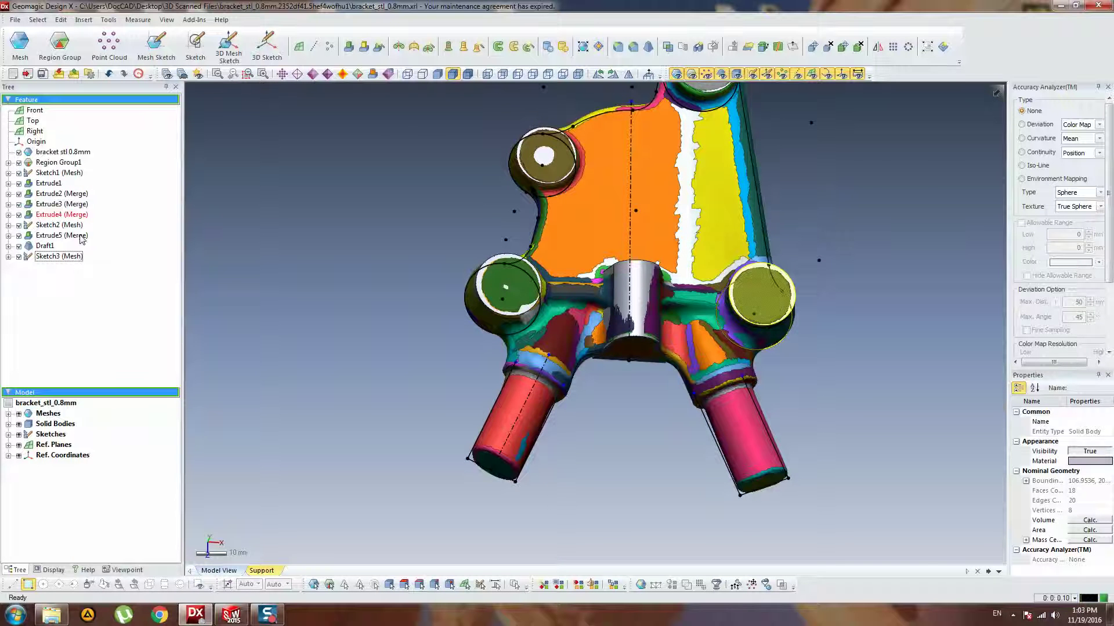
{"action": "key", "text": "ctrl+1"}
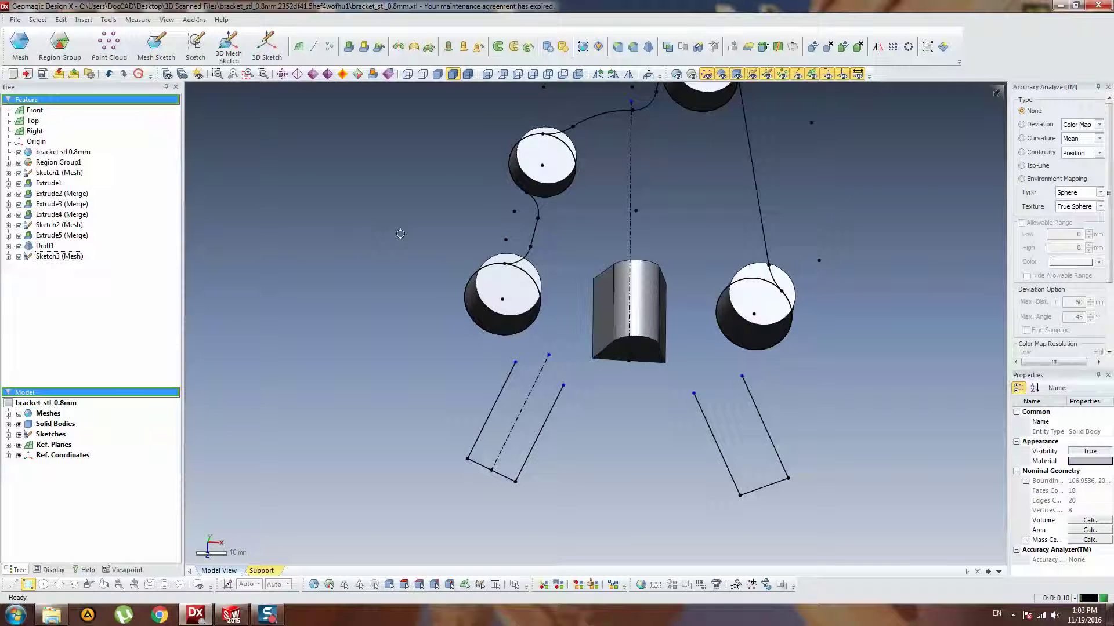
- Create a reference plane normal to the lower-left leg's end line at its centerline point, using the Pick Point & Normal Axis method
{"action": "left_click", "coordinate": [298, 47]}
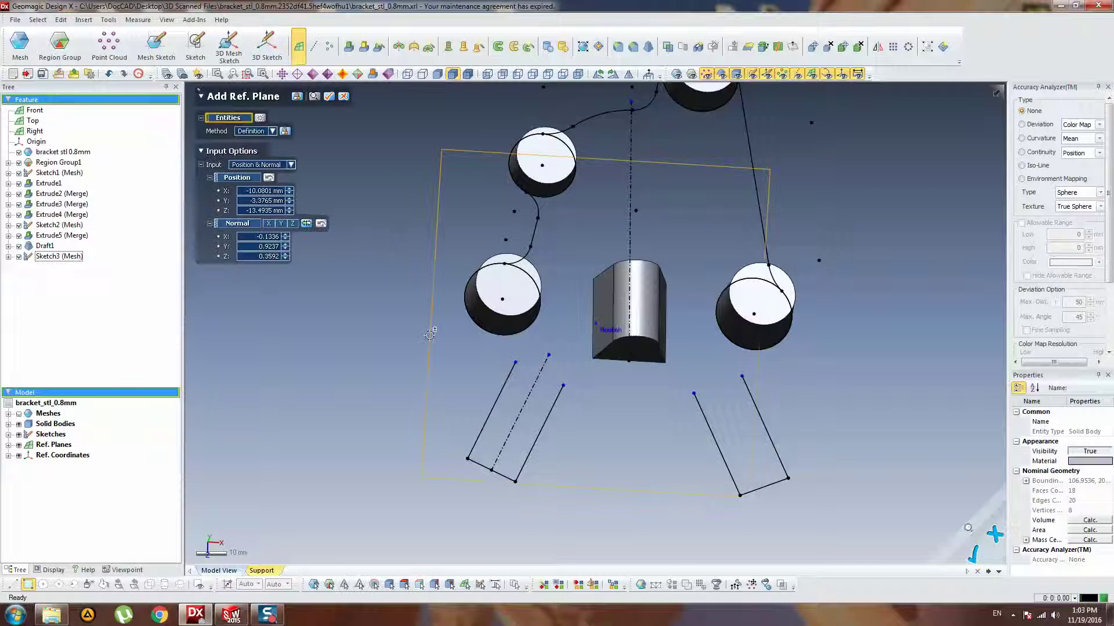
{"action": "left_click", "coordinate": [490, 470]}
{"action": "left_click", "coordinate": [503, 477]}
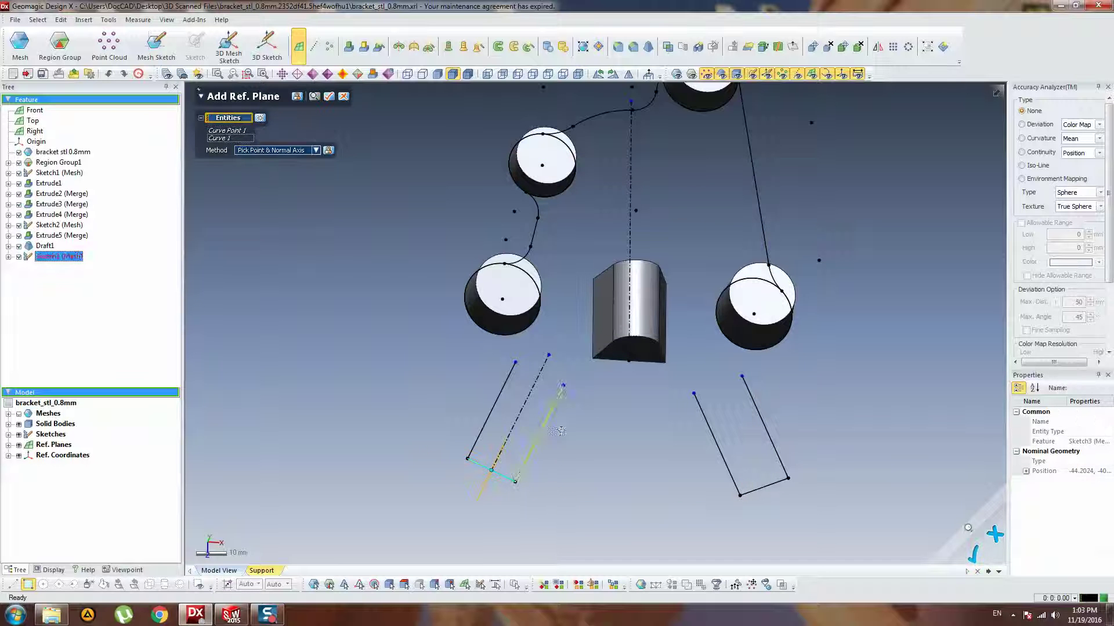
{"action": "right_click_drag", "start_coordinate": [530, 423], "coordinate": [532, 274]}
{"action": "key", "text": "Return"}
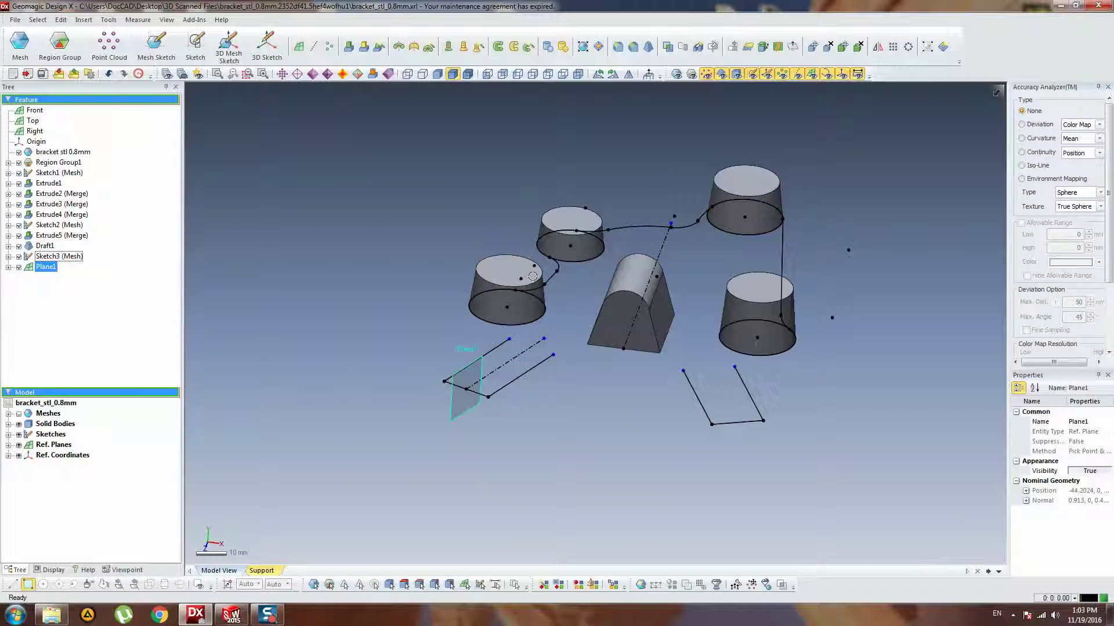
{"action": "left_click", "coordinate": [467, 367]}
{"action": "left_click", "coordinate": [447, 299]}
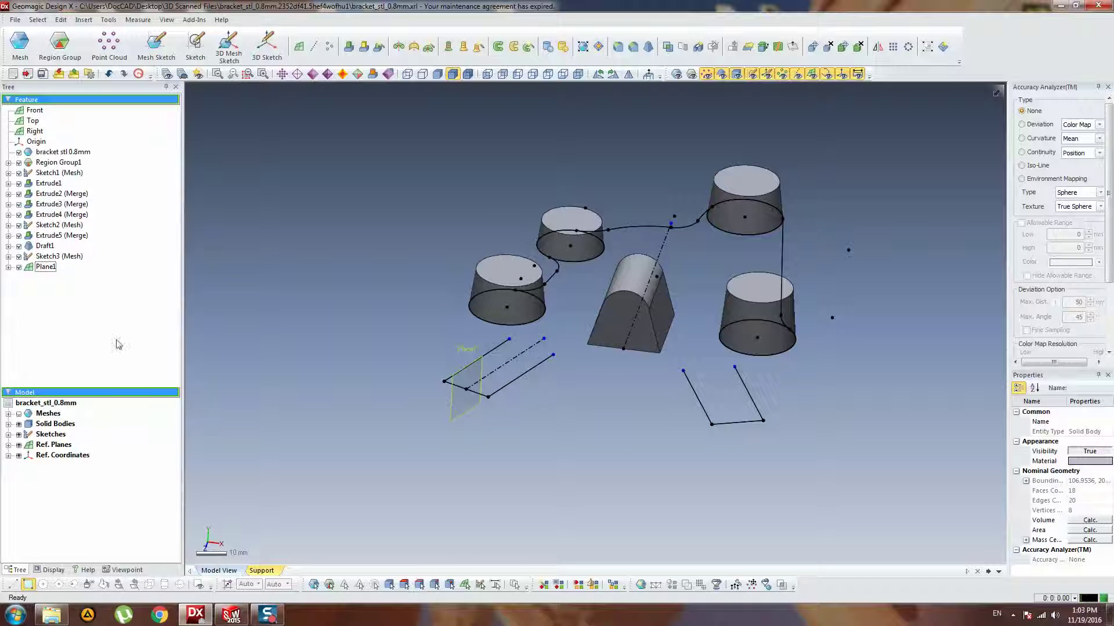
- Hide all sketches and show the scanned mesh together with the new reference plane
{"action": "left_click", "coordinate": [19, 435]}
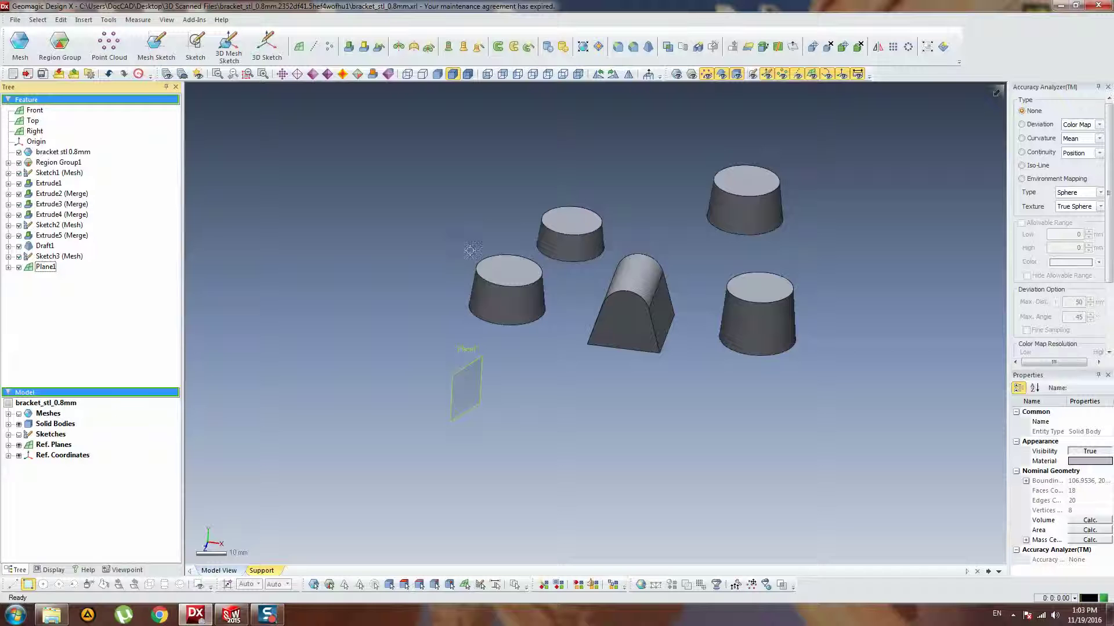
{"action": "left_click", "coordinate": [19, 435]}
{"action": "left_click", "coordinate": [19, 435]}
{"action": "left_click", "coordinate": [19, 435]}
{"action": "left_click", "coordinate": [19, 413]}
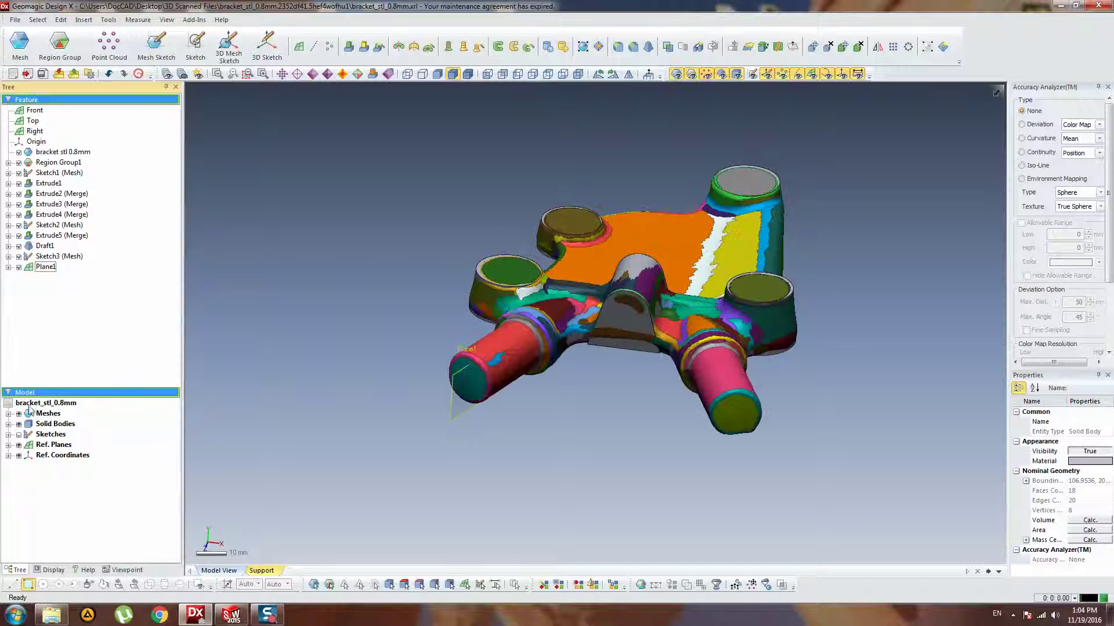
- Start a planar mesh sketch on Plane1 with the section polyline at 0 mm offset, cutting lengthwise through the lower-left leg
{"action": "left_click", "coordinate": [455, 373]}
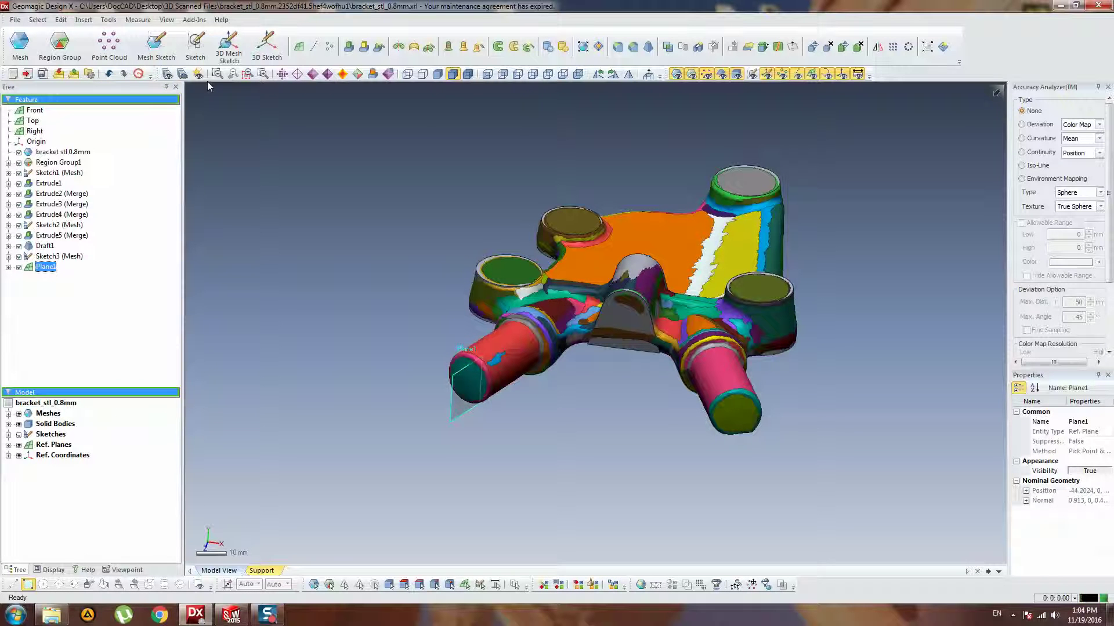
{"action": "left_click", "coordinate": [147, 44]}
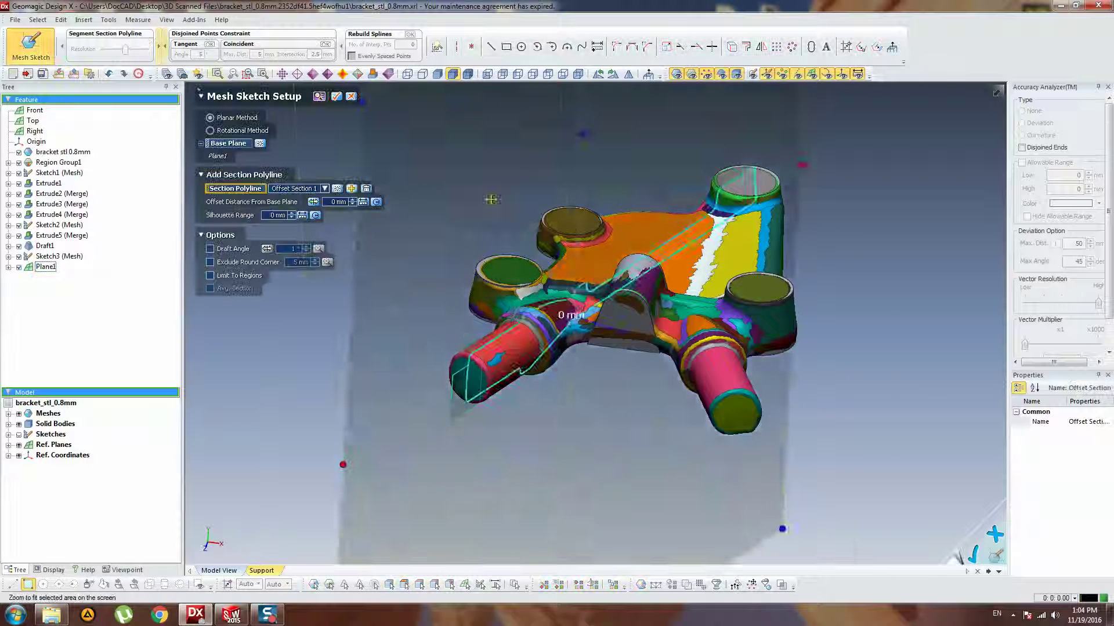
{"action": "mouse_move", "coordinate": [490, 200]}
{"action": "right_mouse_down"}
{"action": "mouse_move", "coordinate": [588, 365]}
{"action": "mouse_move", "coordinate": [445, 315]}
{"action": "mouse_move", "coordinate": [509, 299]}
{"action": "mouse_move", "coordinate": [224, 330]}
{"action": "mouse_move", "coordinate": [575, 326]}
{"action": "right_mouse_up"}
{"action": "scroll", "coordinate": [445, 315], "scroll_direction": "up", "scroll_amount": 3}
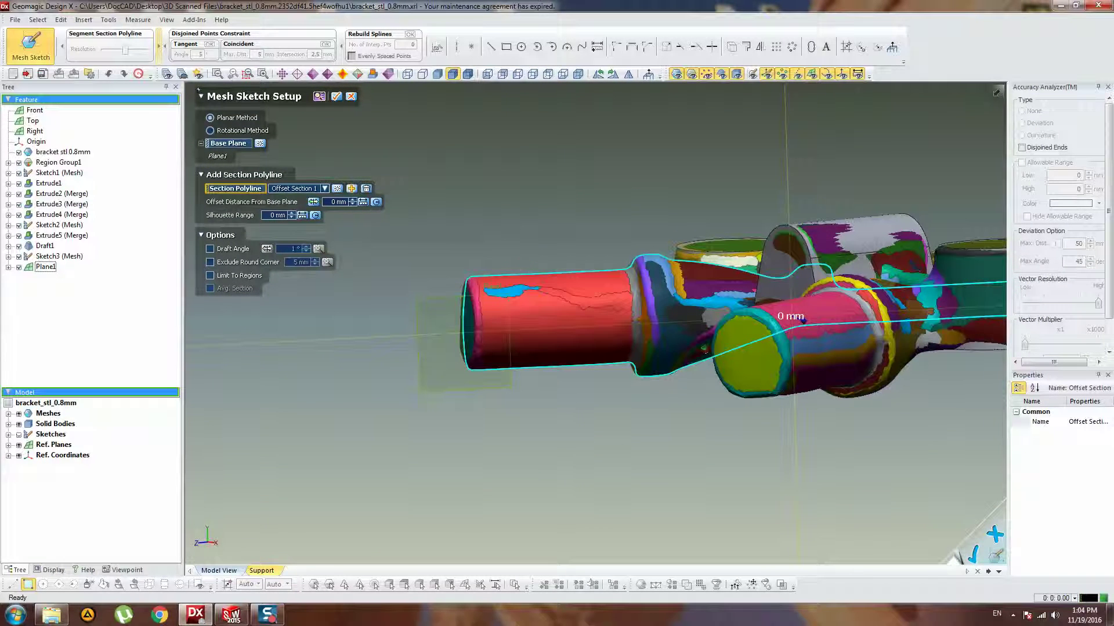
{"action": "mouse_move", "coordinate": [709, 319]}
{"action": "right_mouse_down"}
{"action": "mouse_move", "coordinate": [725, 274]}
{"action": "mouse_move", "coordinate": [715, 282]}
{"action": "right_mouse_up"}
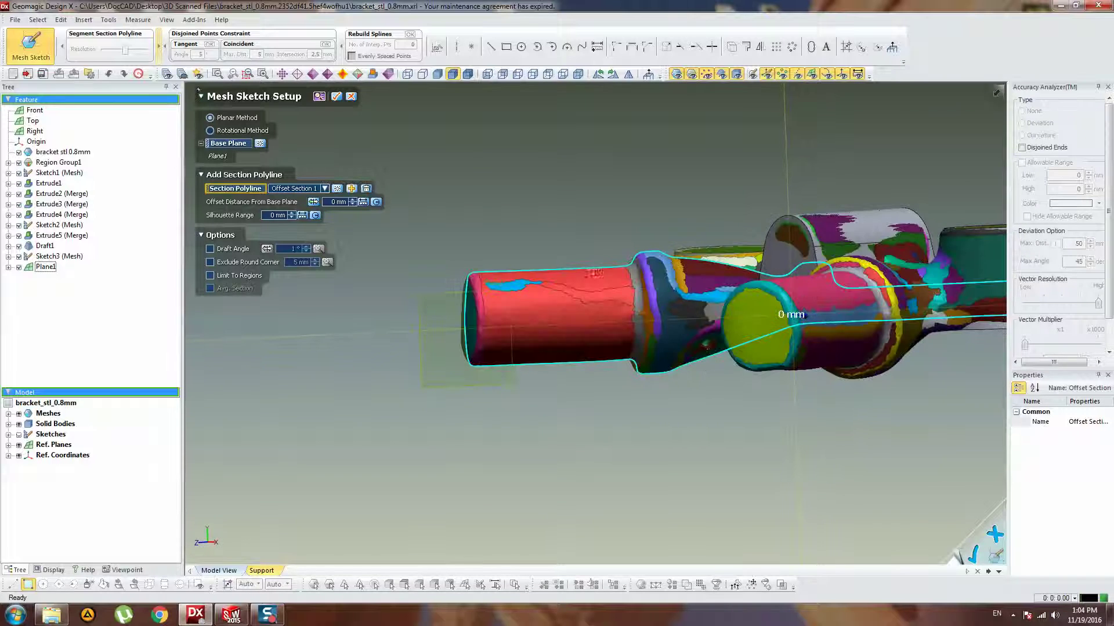
{"action": "mouse_move", "coordinate": [650, 263]}
{"action": "right_mouse_down"}
{"action": "mouse_move", "coordinate": [871, 387]}
{"action": "mouse_move", "coordinate": [685, 272]}
{"action": "mouse_move", "coordinate": [588, 244]}
{"action": "mouse_move", "coordinate": [627, 211]}
{"action": "mouse_move", "coordinate": [691, 264]}
{"action": "mouse_move", "coordinate": [671, 246]}
{"action": "mouse_move", "coordinate": [747, 273]}
{"action": "right_mouse_up"}
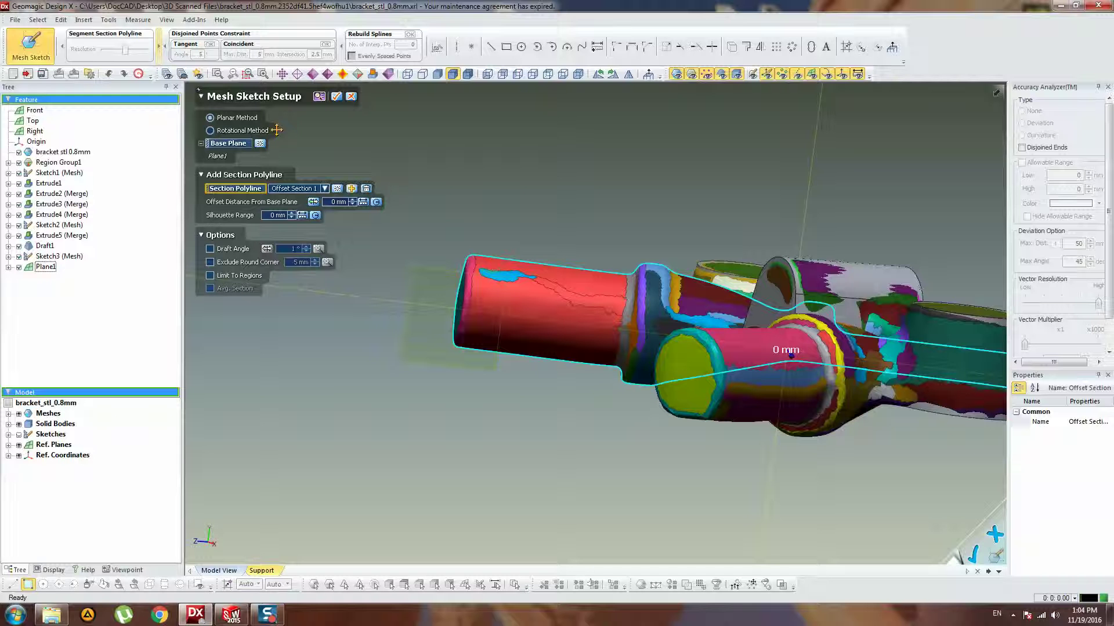
{"action": "left_click", "coordinate": [337, 97]}
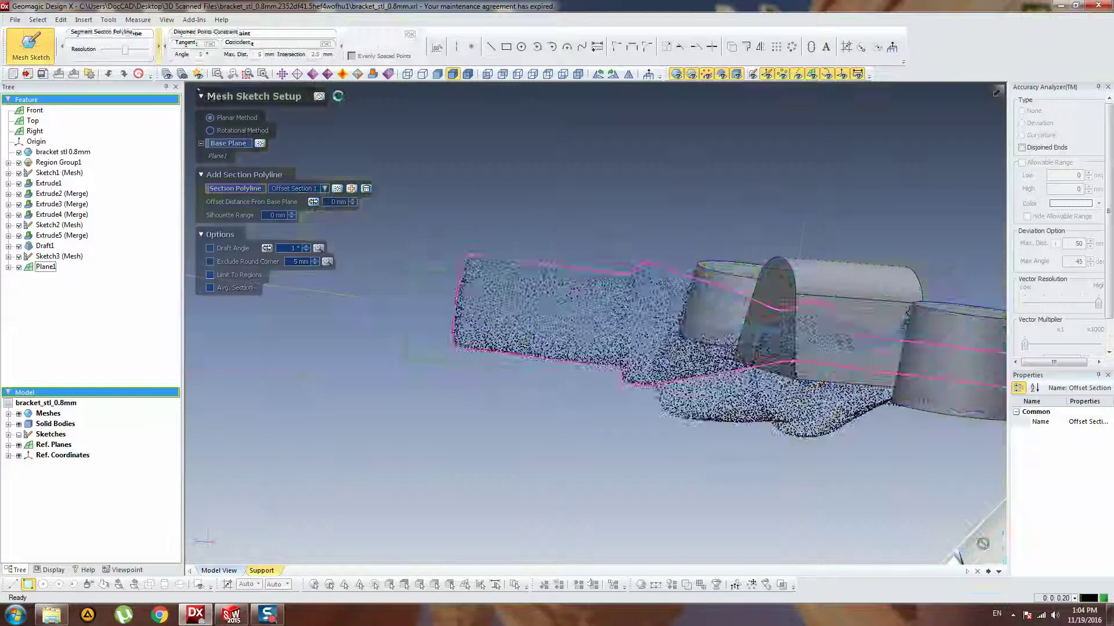
- Hide the scanned mesh to isolate the lower-left leg's section polyline in the new sketch
{"action": "right_click_drag", "start_coordinate": [459, 278], "coordinate": [710, 269], "text": "ctrl"}
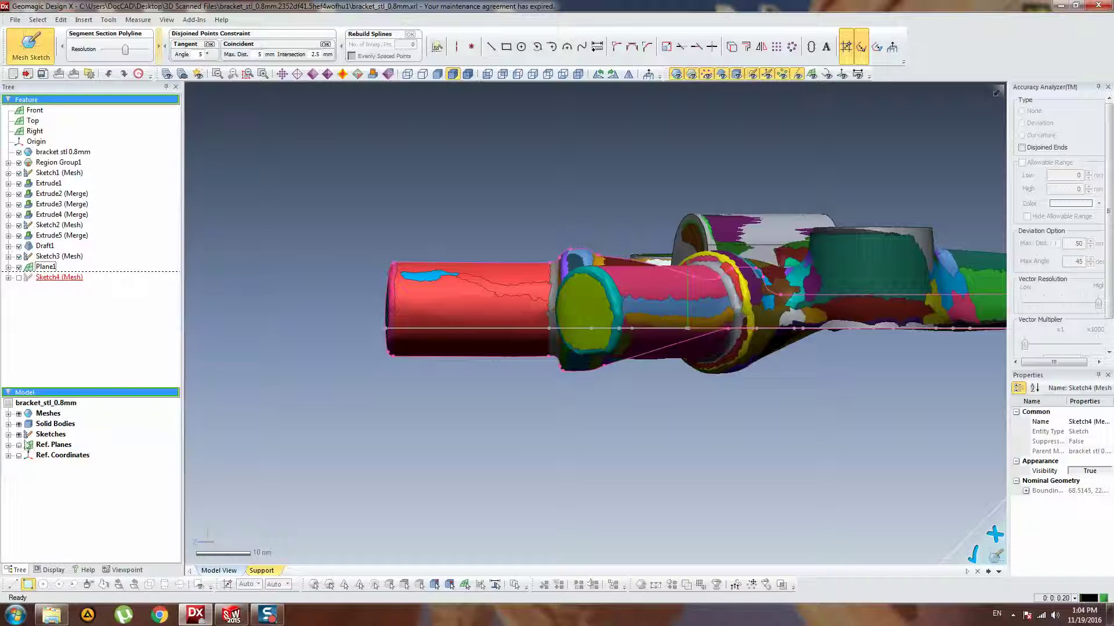
{"action": "left_click", "coordinate": [20, 414]}
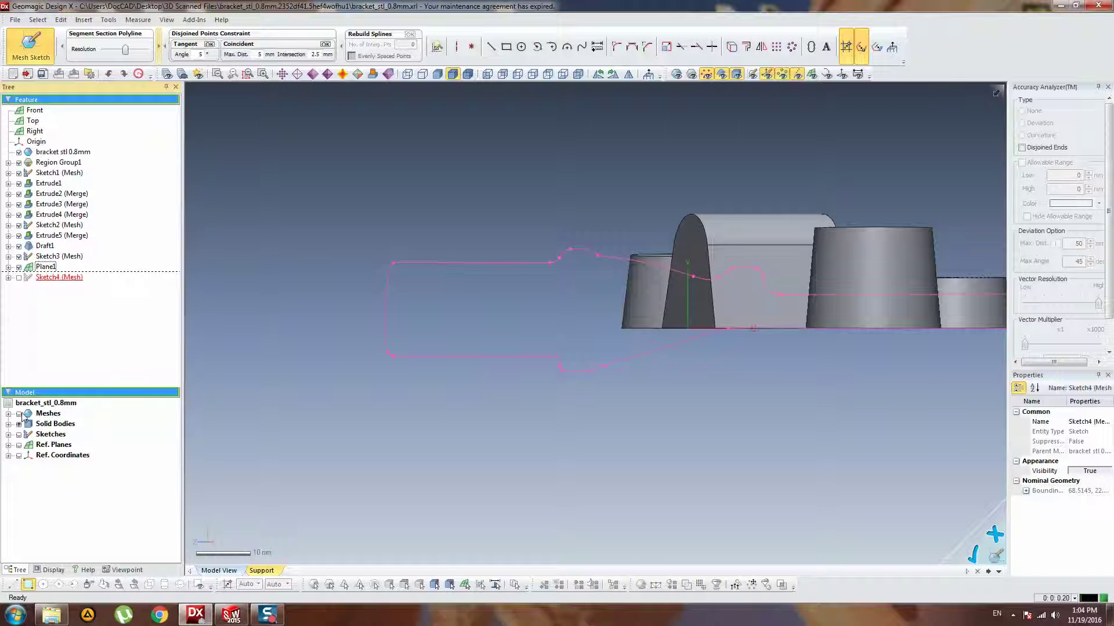
{"action": "scroll", "coordinate": [456, 263], "scroll_direction": "up", "scroll_amount": 2}
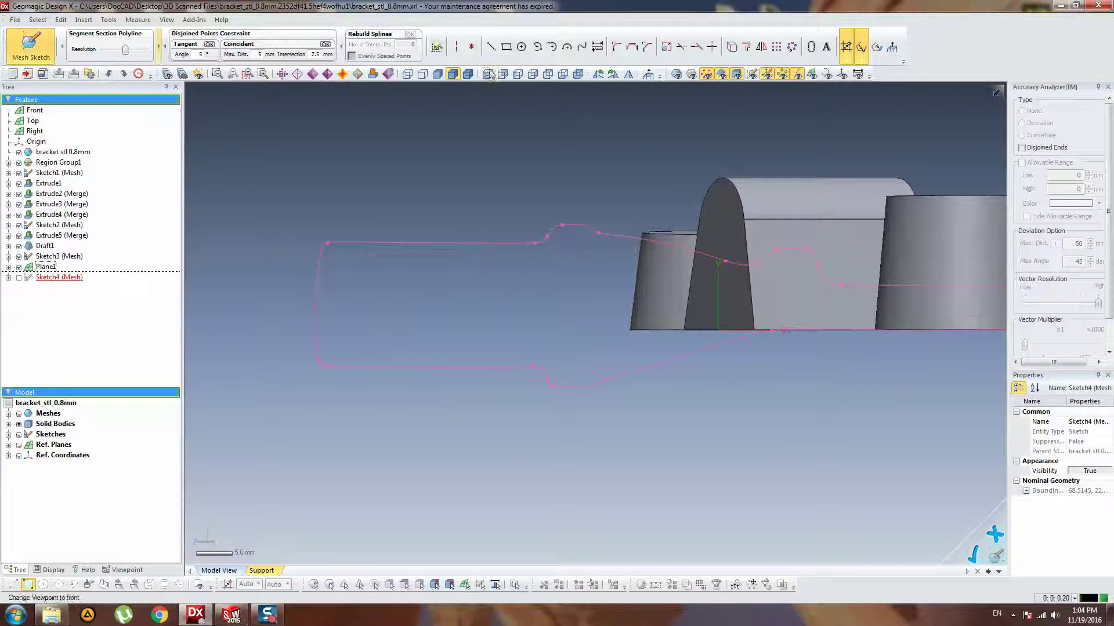
- Draw a horizontal line just above the upper edge of the leg's section polyline, at about Y 13.25 mm
{"action": "left_click", "coordinate": [490, 46]}
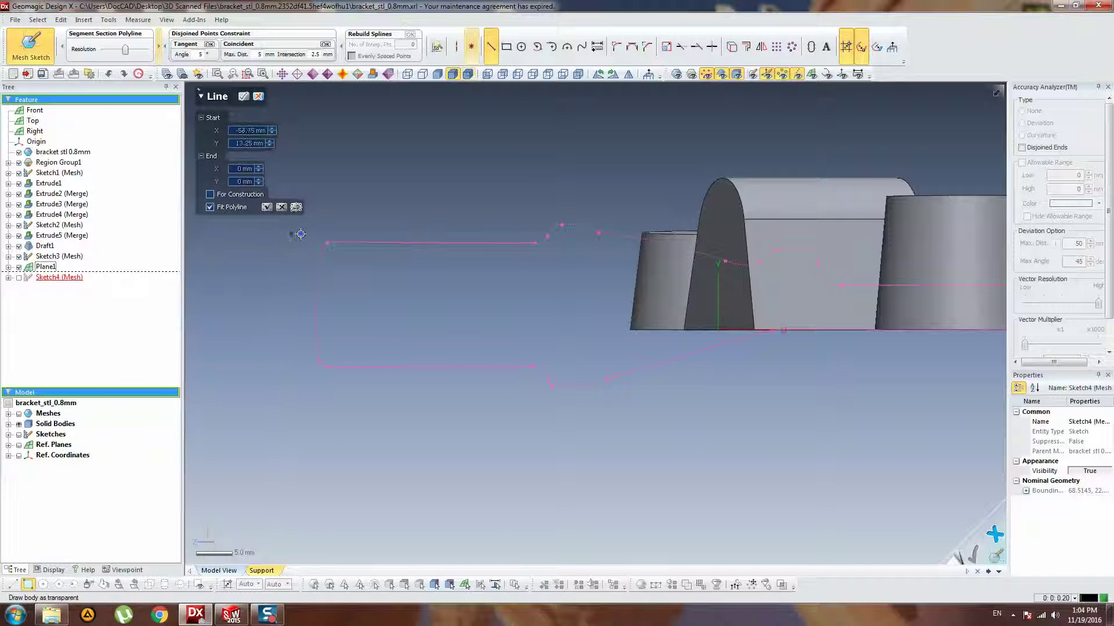
{"action": "left_click", "coordinate": [300, 233]}
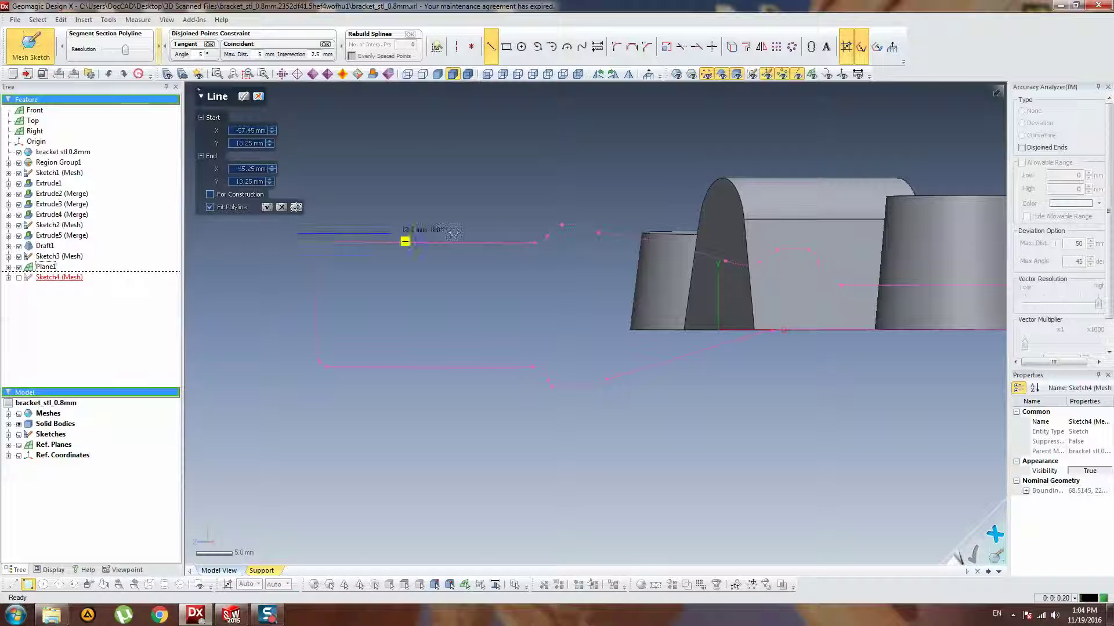
{"action": "left_click", "coordinate": [393, 235]}
{"action": "key", "text": "Escape"}
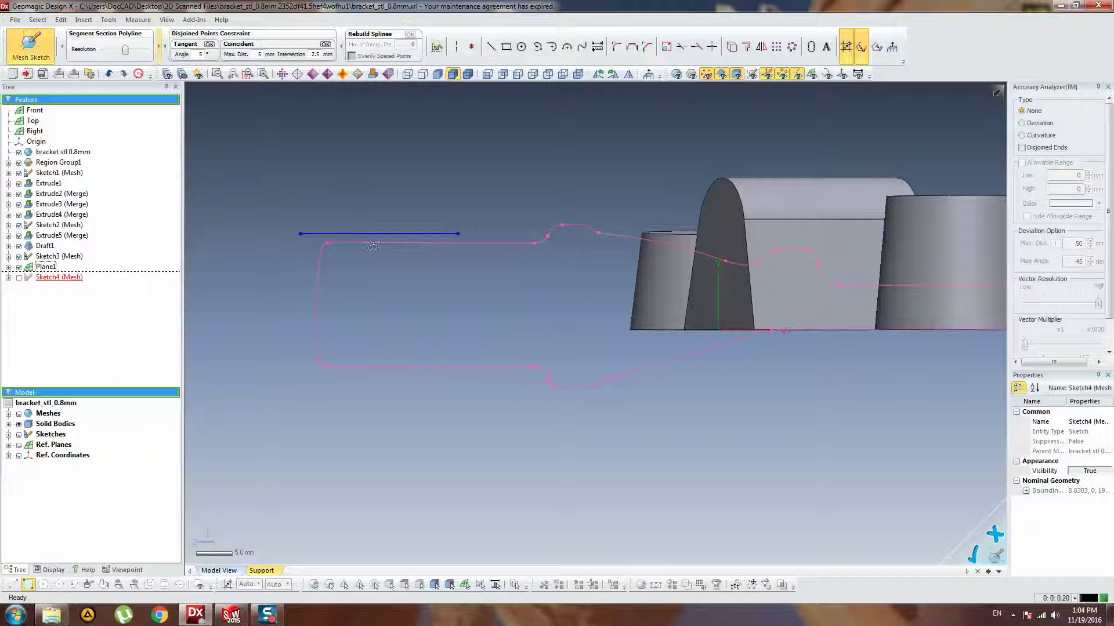
- Finish the leg's mesh sketch on Plane1 and reopen it for editing
{"action": "left_click", "coordinate": [976, 561]}
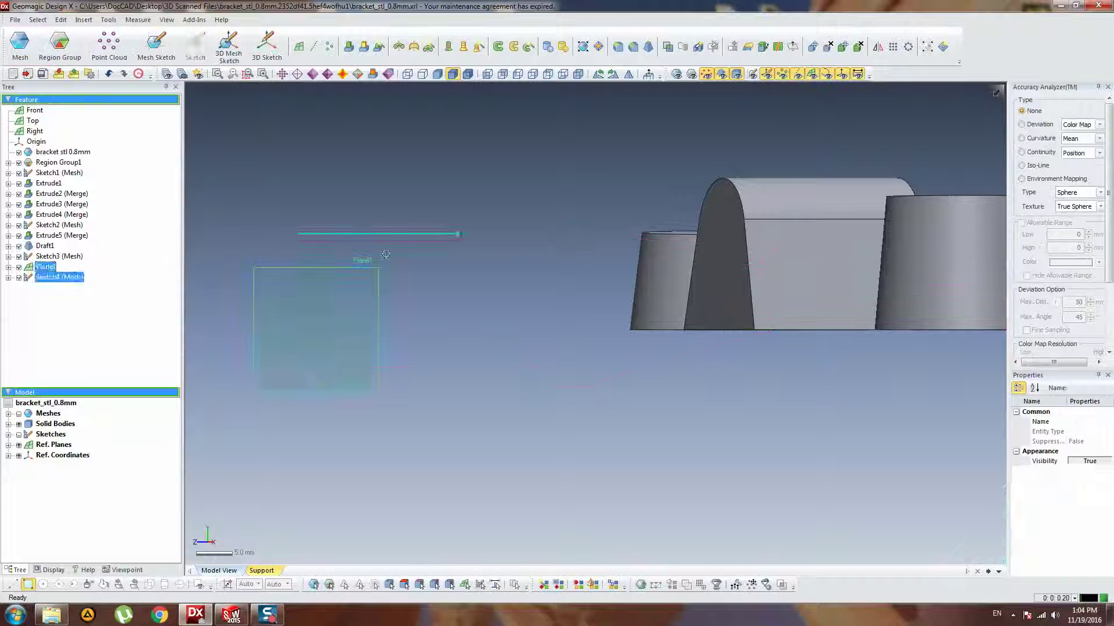
{"action": "right_click", "coordinate": [63, 277]}
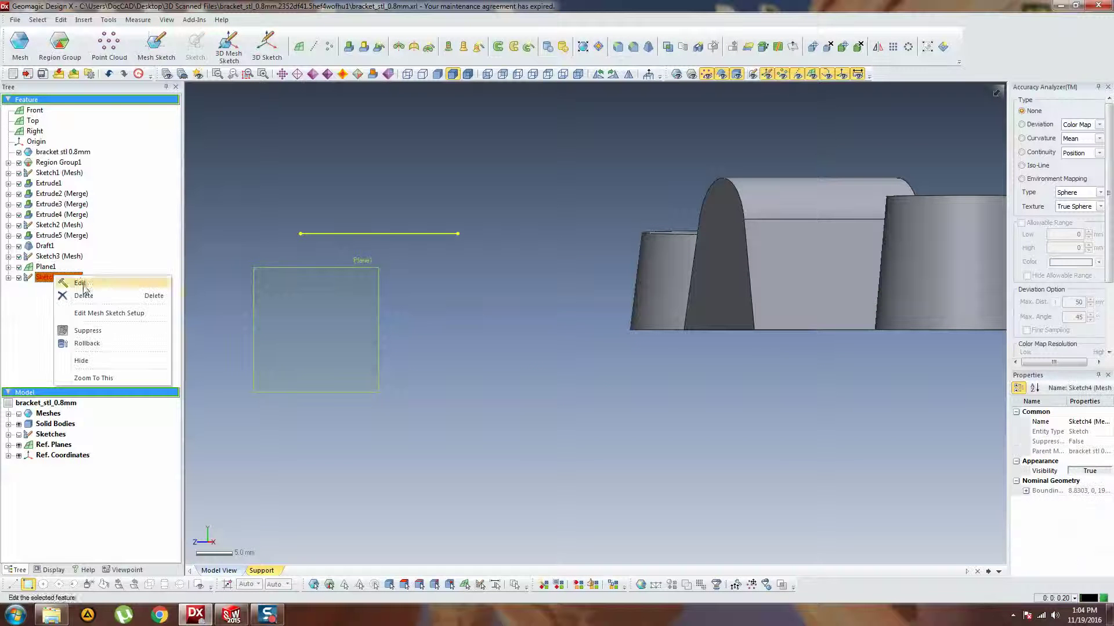
{"action": "left_click", "coordinate": [104, 284]}
- Stretch the horizontal line at both ends to about 44 mm and move it onto the section polyline's upper edge
{"action": "left_click_drag", "start_coordinate": [300, 234], "coordinate": [277, 240]}
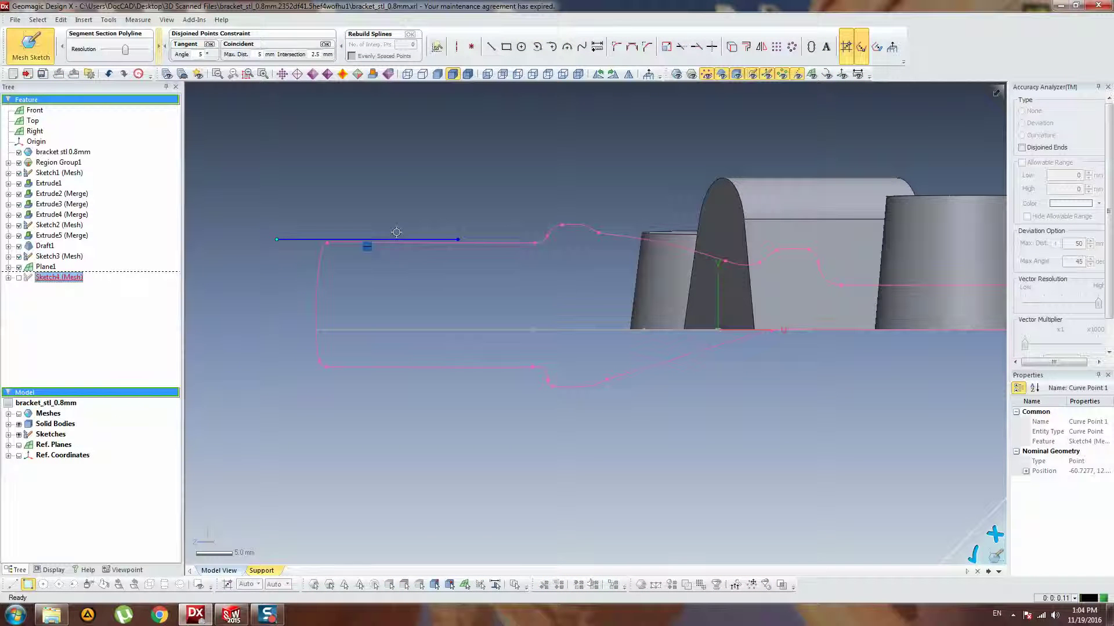
{"action": "left_click_drag", "start_coordinate": [460, 240], "coordinate": [598, 245]}
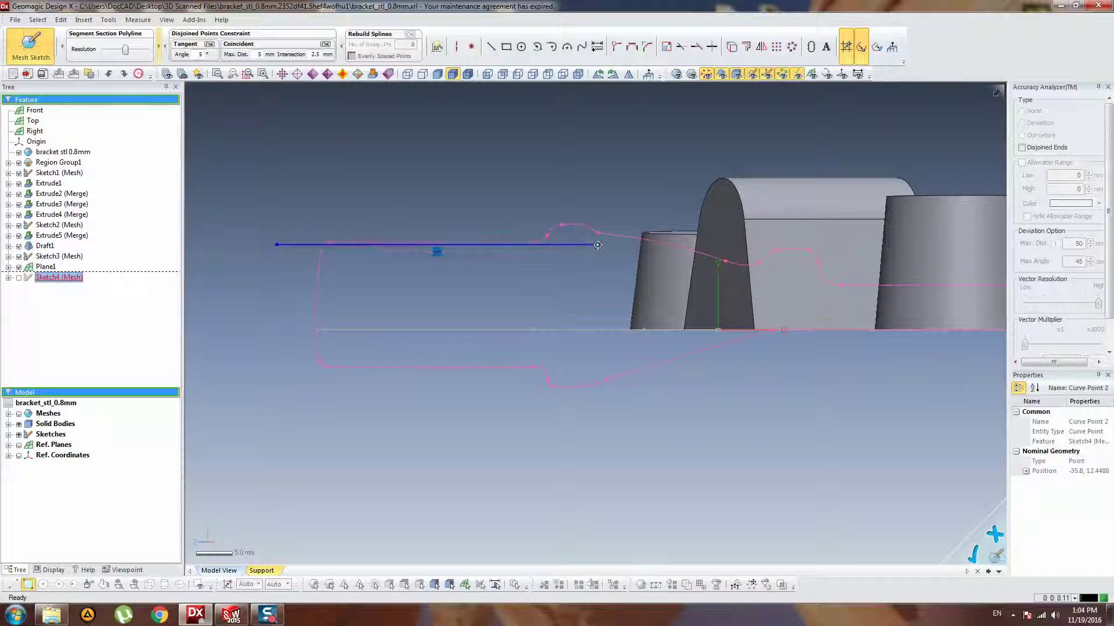
{"action": "left_click", "coordinate": [516, 245]}
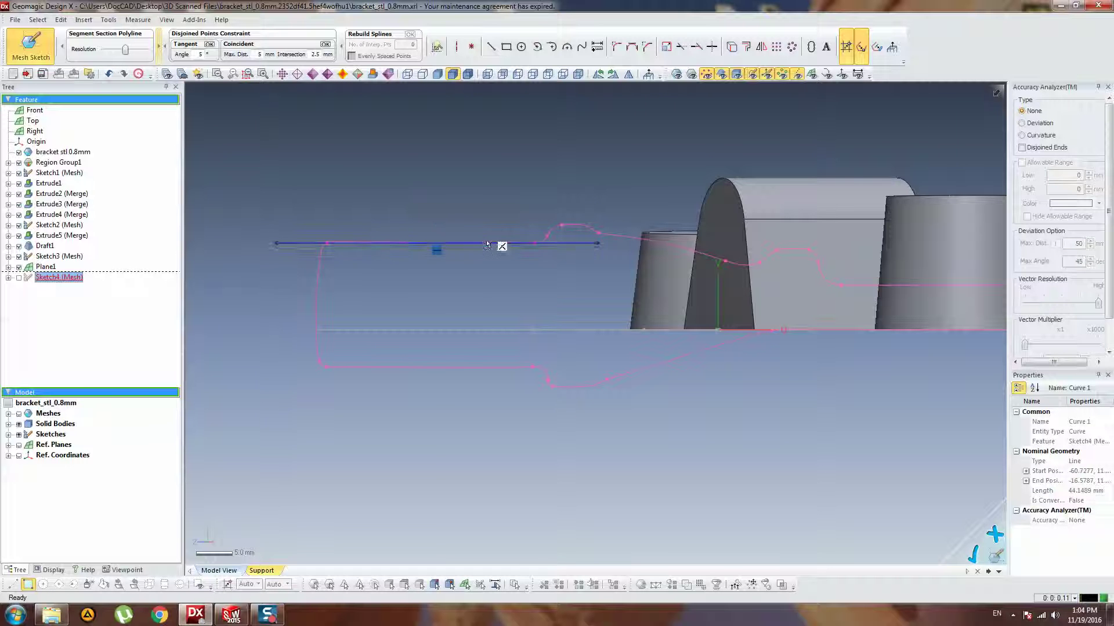
{"action": "double_click", "coordinate": [293, 242]}
{"action": "key", "text": "Escape"}
{"action": "mouse_move", "coordinate": [372, 243]}
{"action": "left_mouse_down"}
{"action": "mouse_move", "coordinate": [384, 218]}
{"action": "mouse_move", "coordinate": [362, 243]}
{"action": "left_mouse_up"}
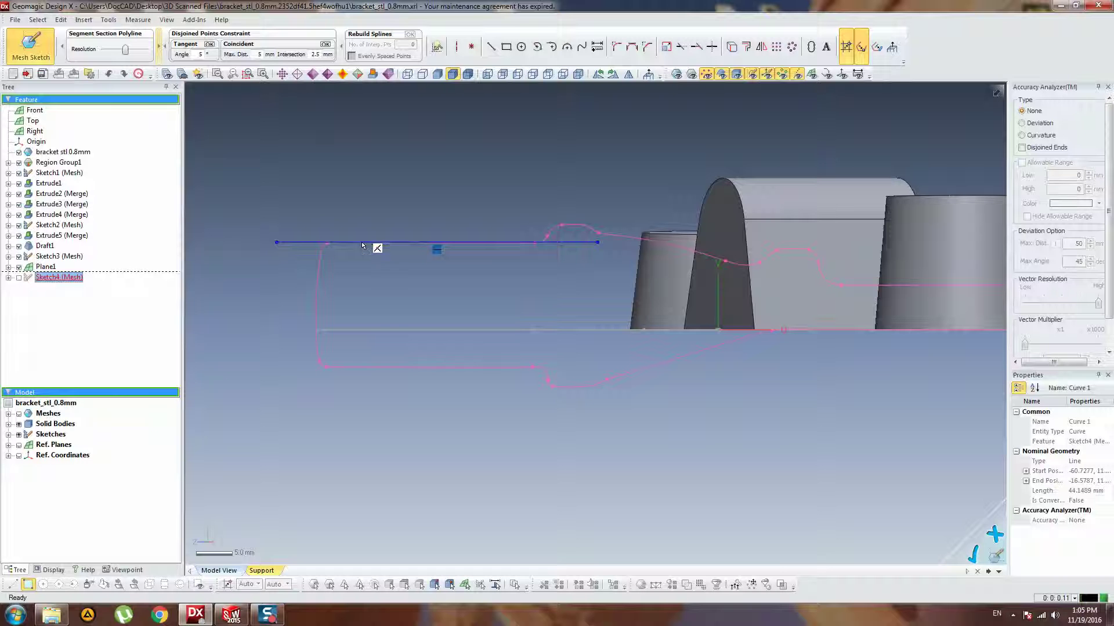
- Apply a Fix constraint to the horizontal line on the section's upper edge
{"action": "double_click", "coordinate": [362, 244]}
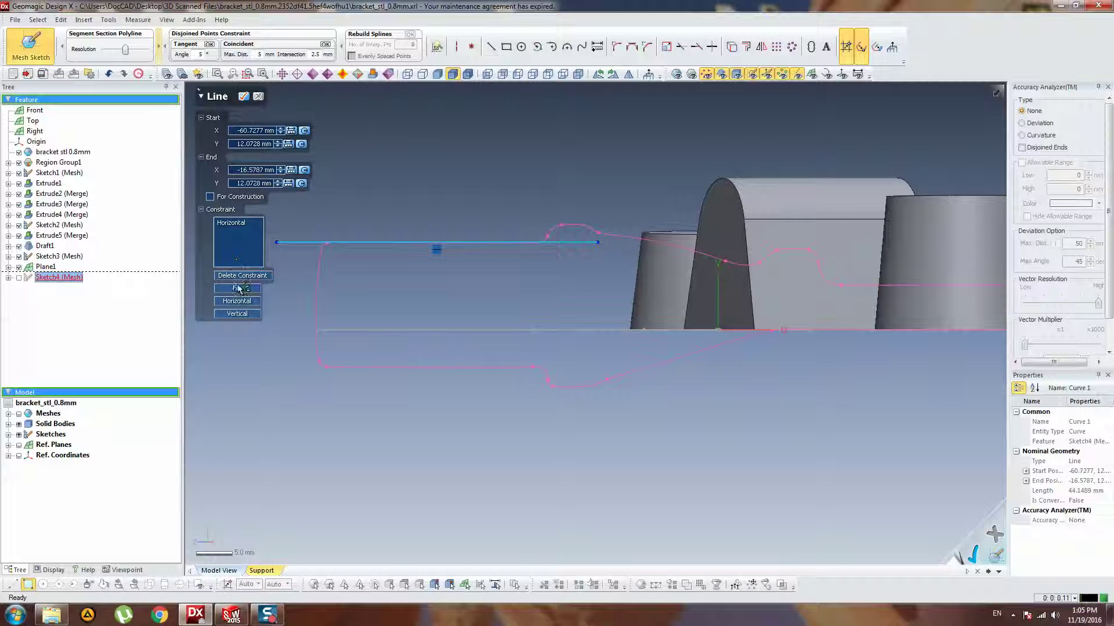
{"action": "left_click", "coordinate": [238, 288]}
{"action": "key", "text": "Escape"}
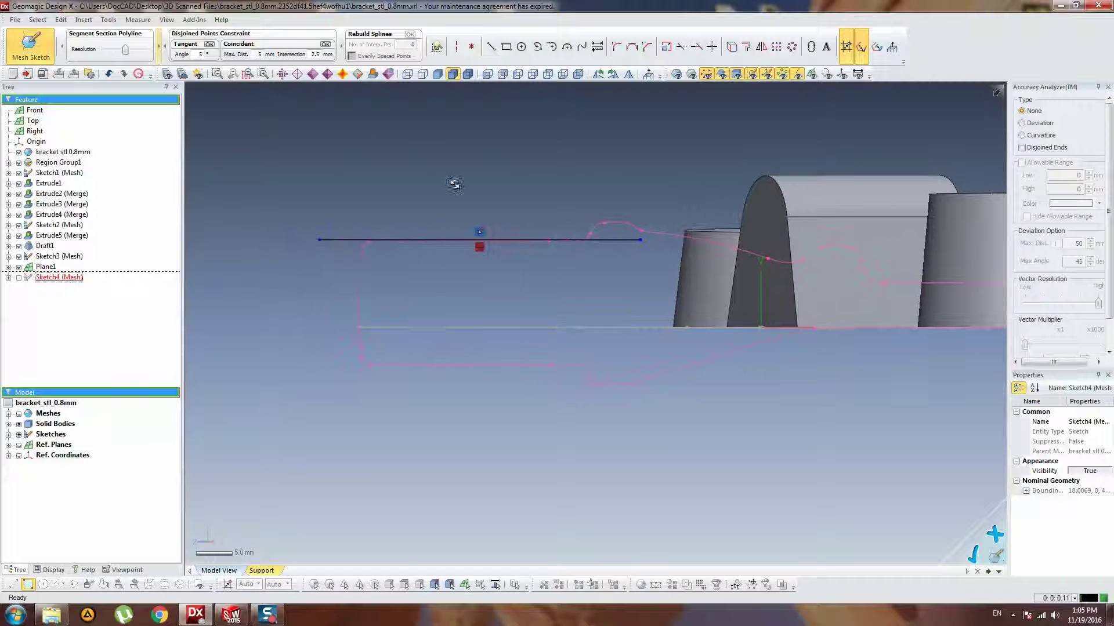
- Draw a construction line about 37 mm long midway between the section's upper and lower edges and constrain it horizontal
{"action": "left_click", "coordinate": [457, 46]}
{"action": "left_click", "coordinate": [305, 304]}
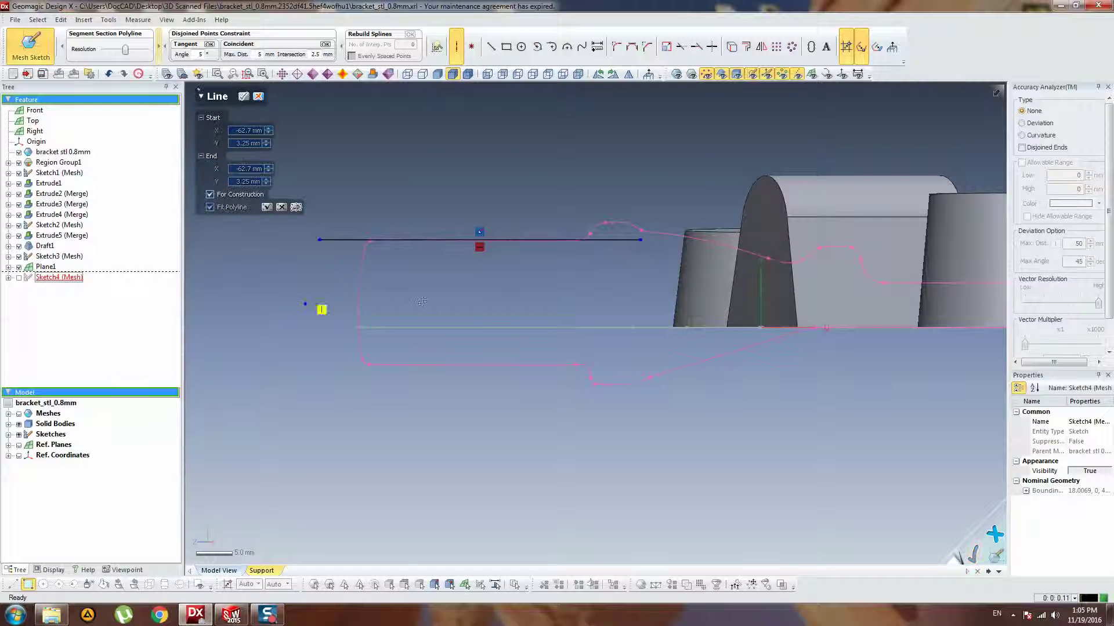
{"action": "left_click", "coordinate": [573, 308]}
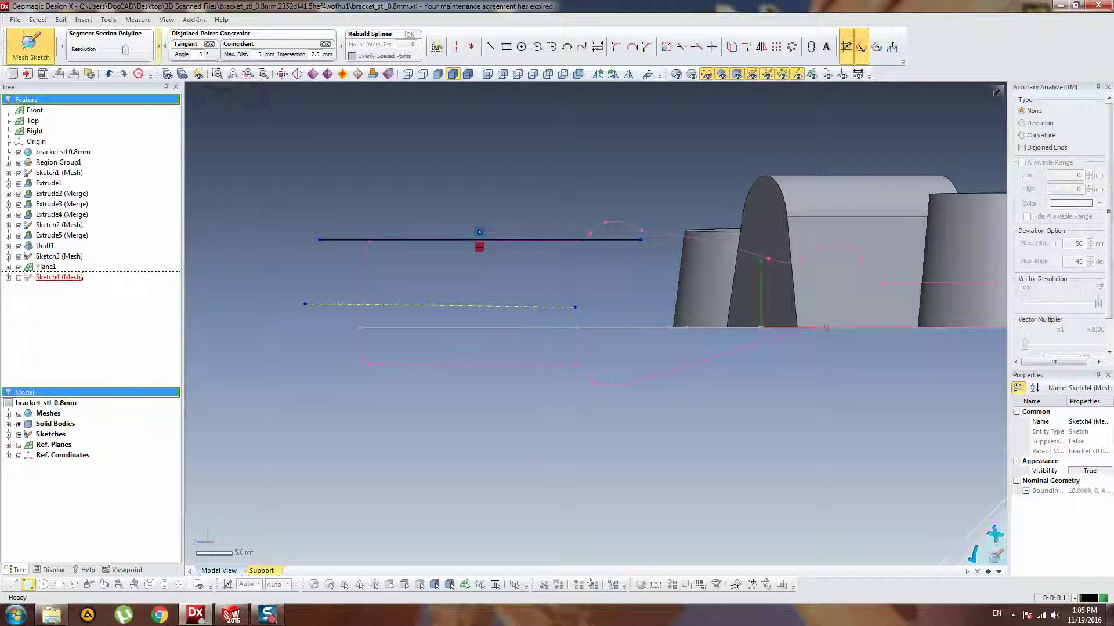
{"action": "left_click", "coordinate": [242, 301]}
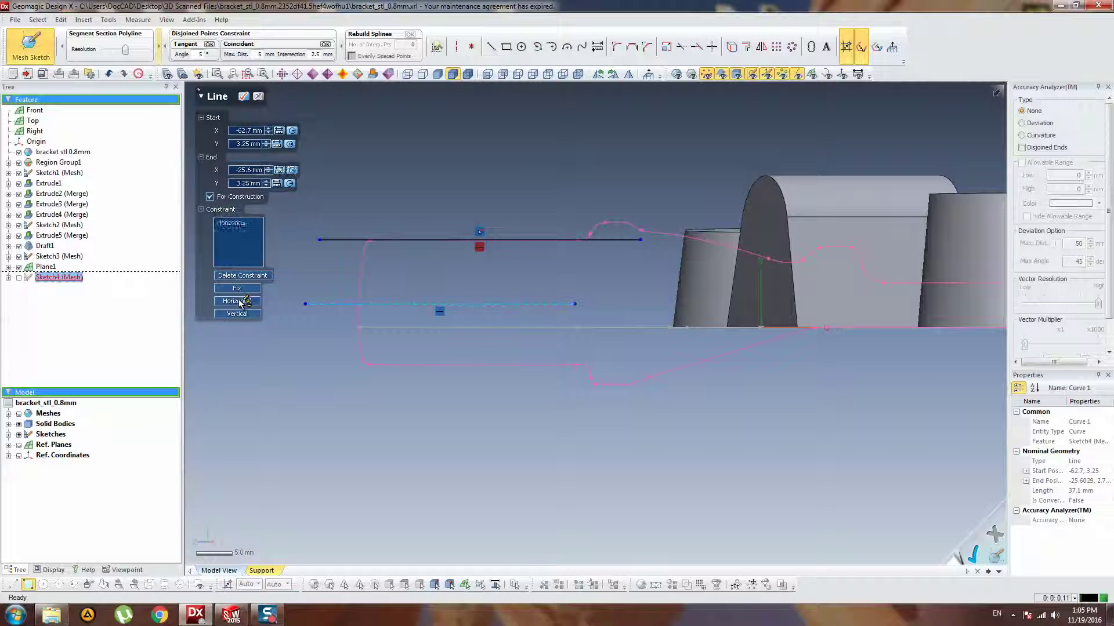
{"action": "key", "text": "Escape"}
- Mirror the upper line about the construction line and move the mirrored copy onto the section's lower edge
{"action": "left_click", "coordinate": [761, 46]}
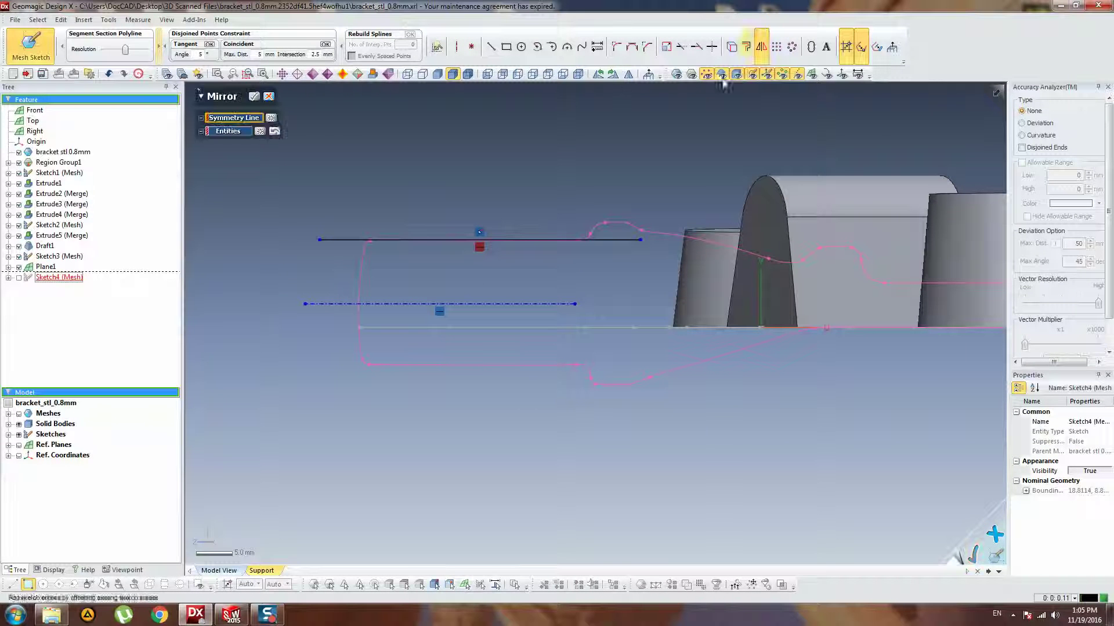
{"action": "left_click", "coordinate": [449, 304]}
{"action": "left_click", "coordinate": [455, 240]}
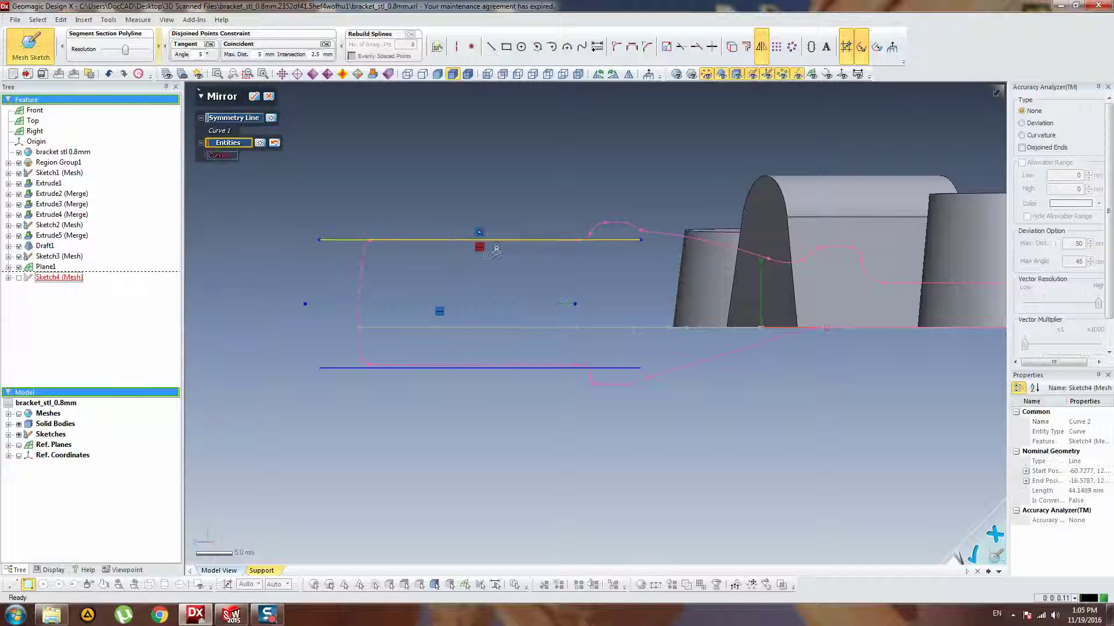
{"action": "key", "text": "Return"}
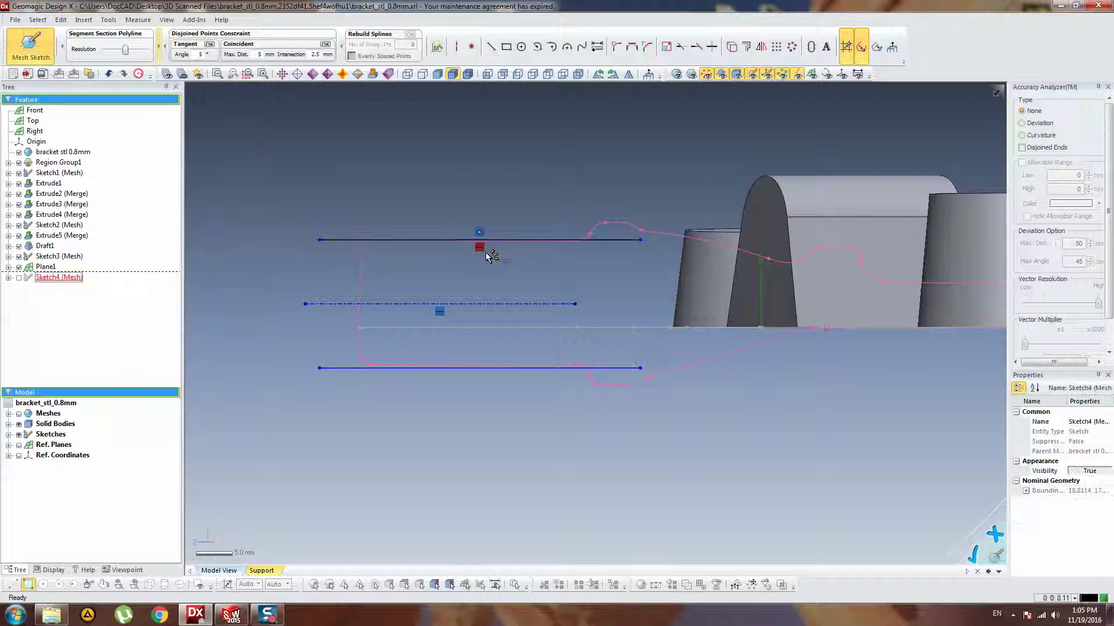
{"action": "left_click", "coordinate": [475, 366]}
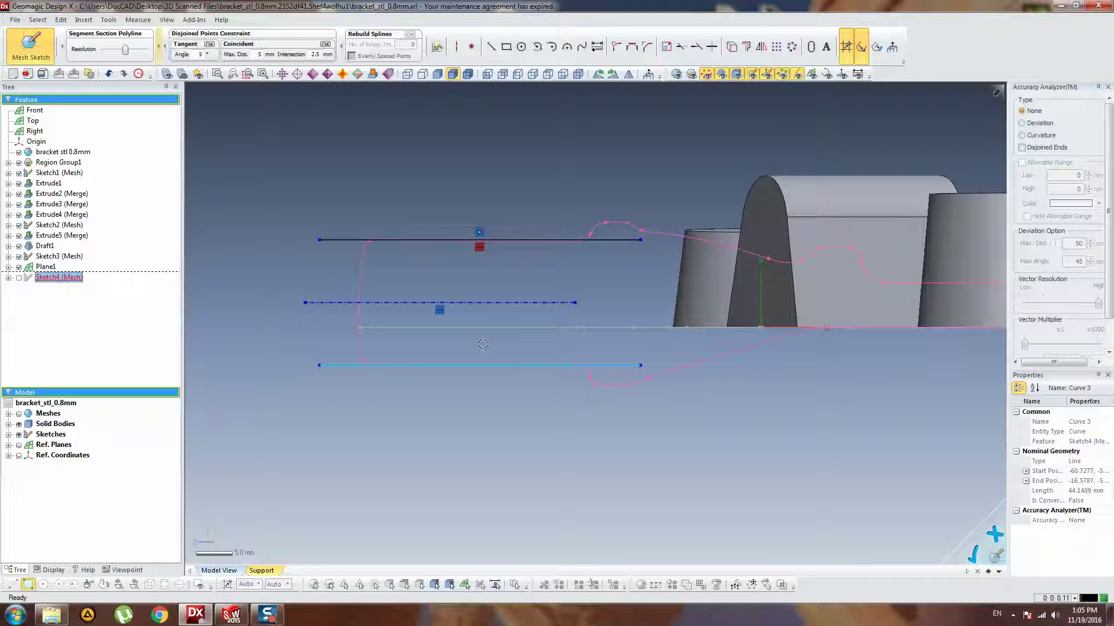
{"action": "mouse_move", "coordinate": [459, 366]}
{"action": "left_mouse_down"}
{"action": "mouse_move", "coordinate": [455, 392]}
{"action": "mouse_move", "coordinate": [457, 364]}
{"action": "left_mouse_up"}
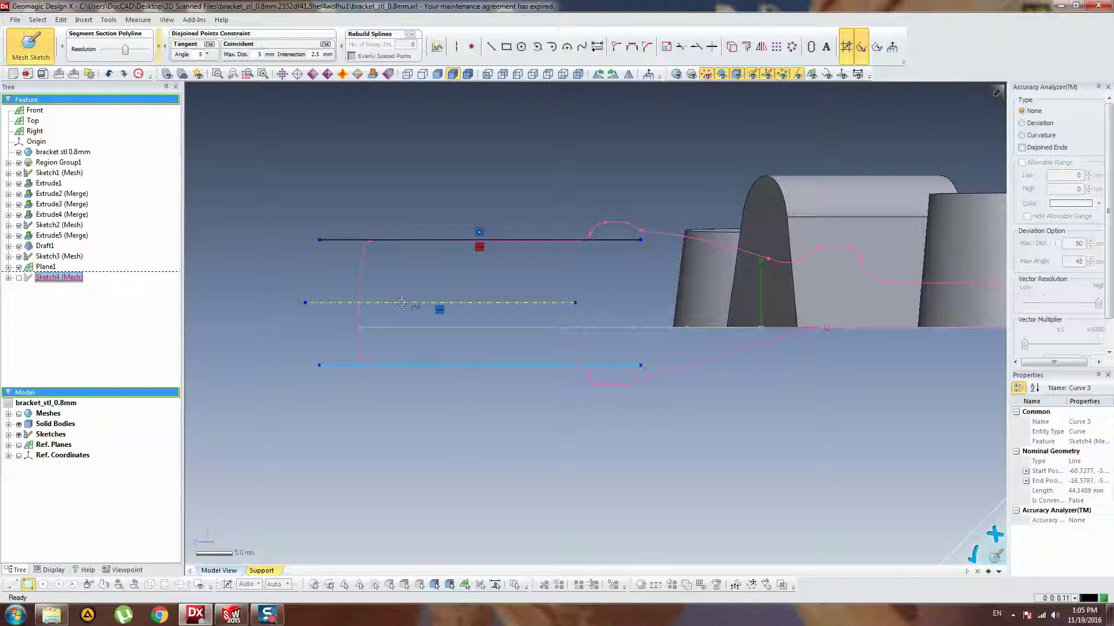
- Fix the construction line in place and delete the mirrored line along the section's lower edge
{"action": "double_click", "coordinate": [402, 302]}
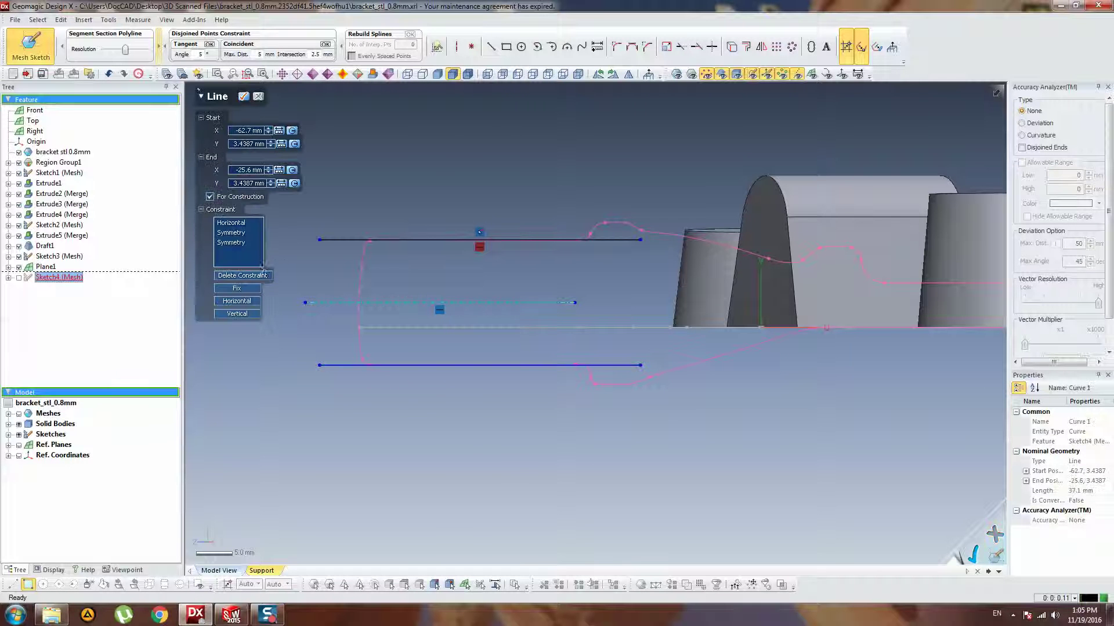
{"action": "left_click", "coordinate": [247, 289]}
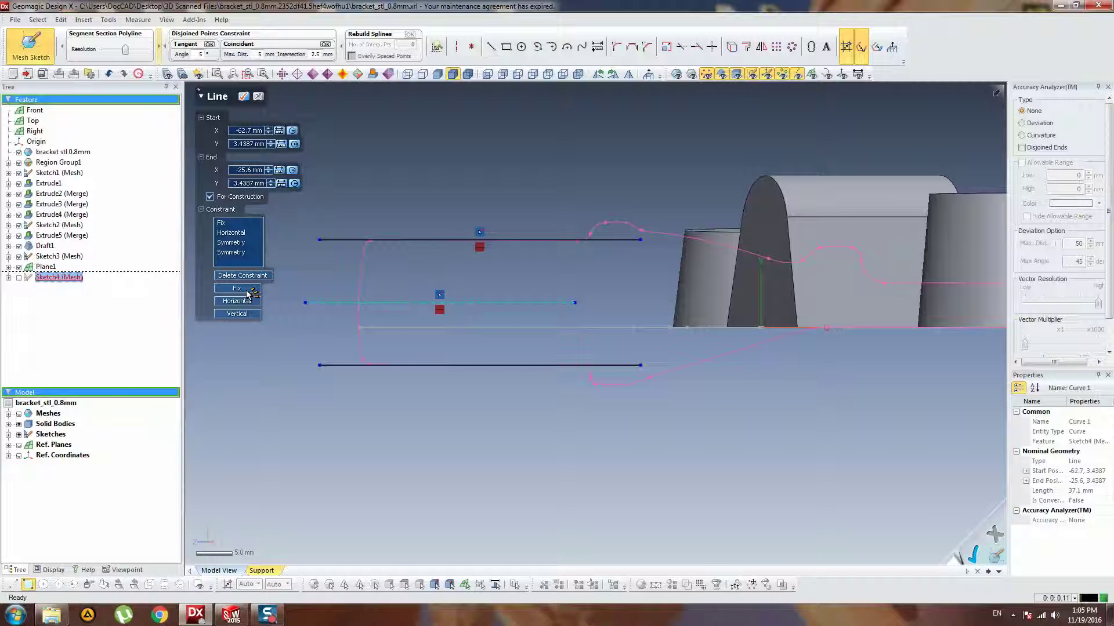
{"action": "key", "text": "Escape"}
{"action": "left_click", "coordinate": [482, 365]}
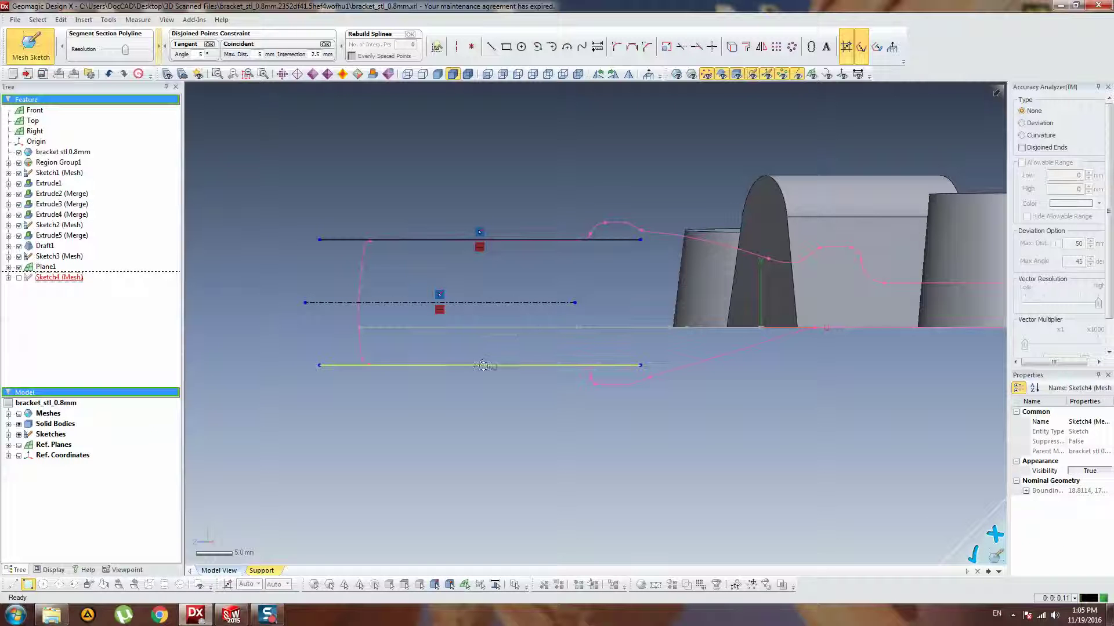
{"action": "key", "text": "Delete"}
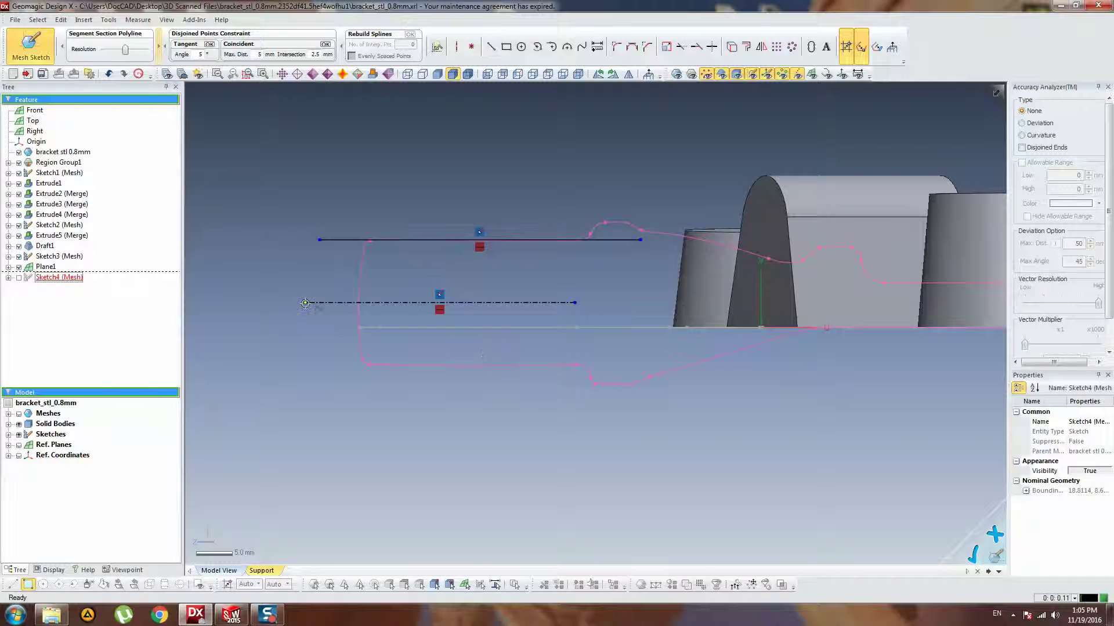
- Shorten the outer ends of the construction and upper lines near the section's end, and join them with a slanted line
{"action": "left_click_drag", "start_coordinate": [304, 303], "coordinate": [340, 304]}
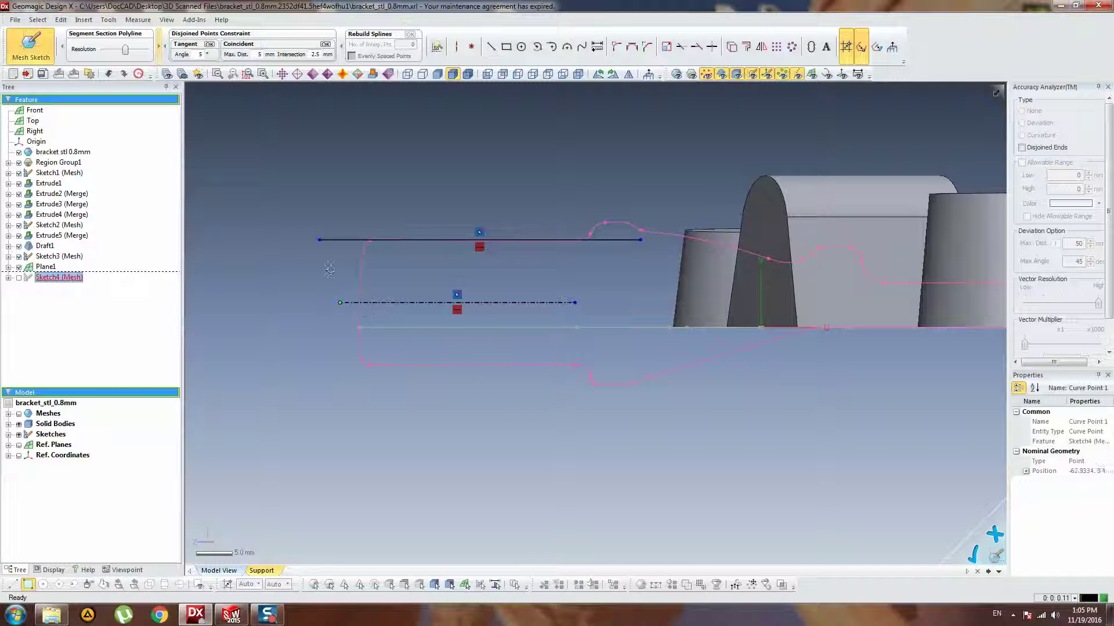
{"action": "left_click_drag", "start_coordinate": [322, 242], "coordinate": [357, 241]}
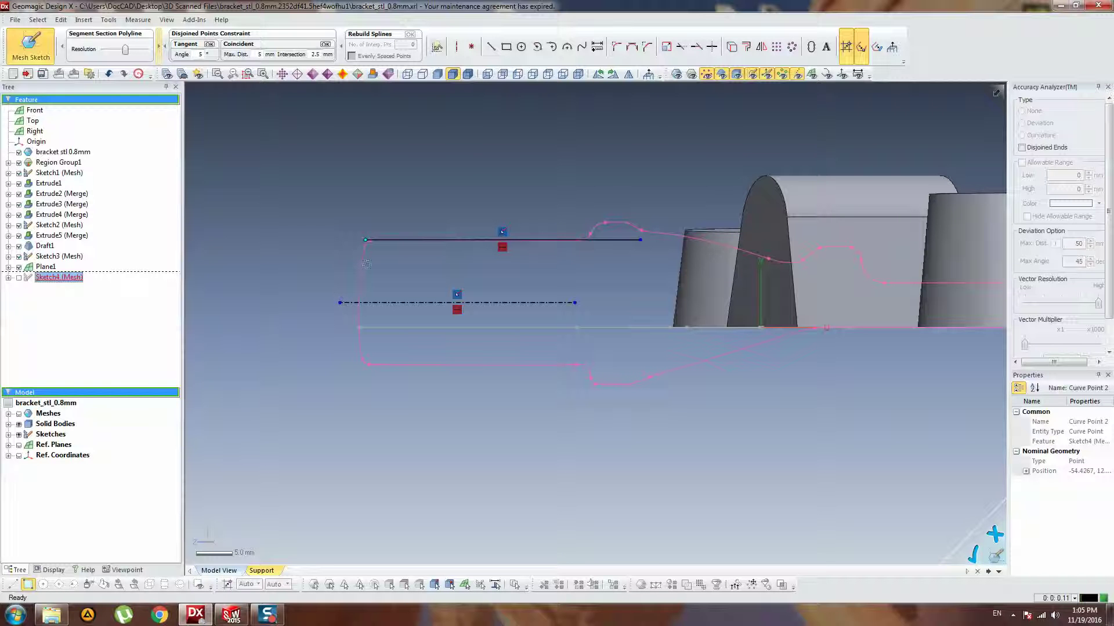
{"action": "left_click", "coordinate": [491, 46]}
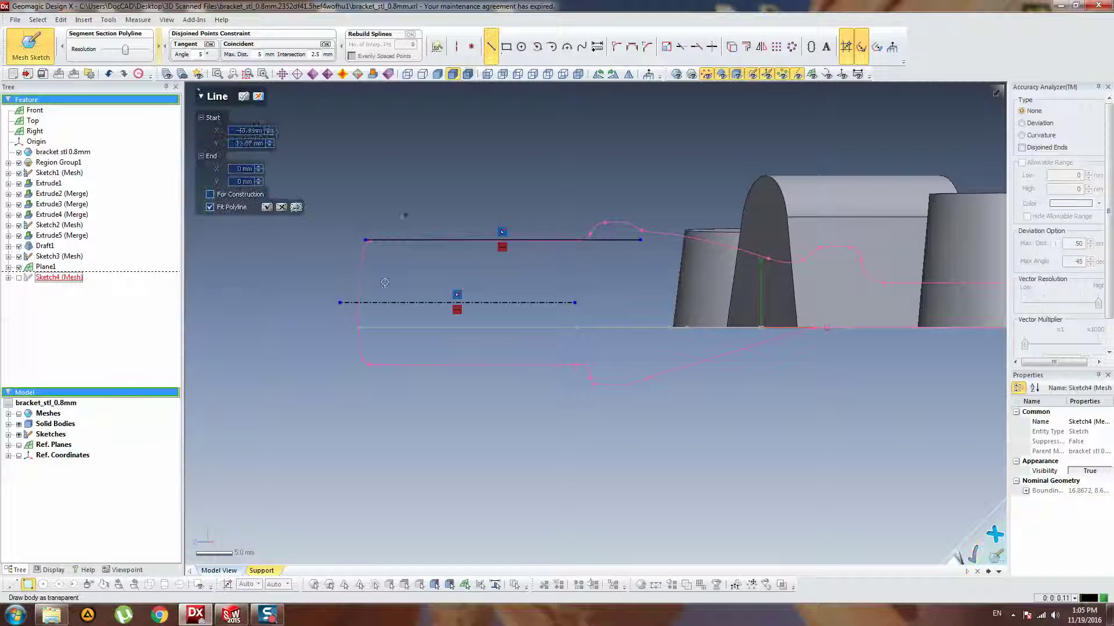
{"action": "left_click", "coordinate": [339, 302]}
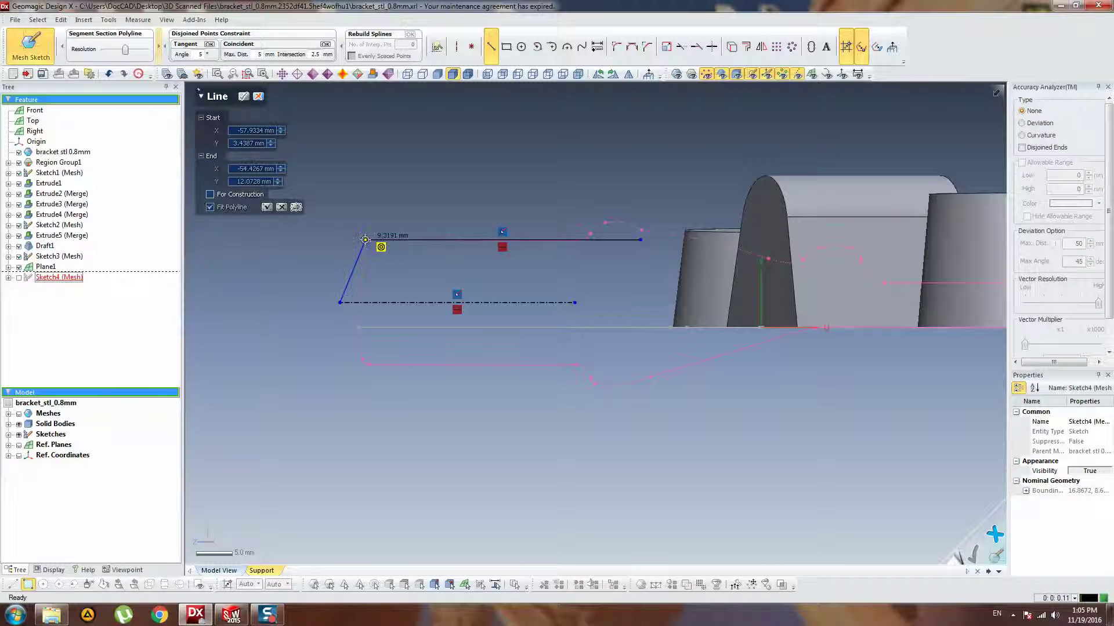
{"action": "left_click", "coordinate": [365, 240]}
{"action": "key", "text": "Escape"}
- Adjust the slanted line's lower end to follow the section's outer end, and apply a Fix constraint to the line
{"action": "left_click_drag", "start_coordinate": [340, 303], "coordinate": [359, 302]}
{"action": "left_click", "coordinate": [365, 250]}
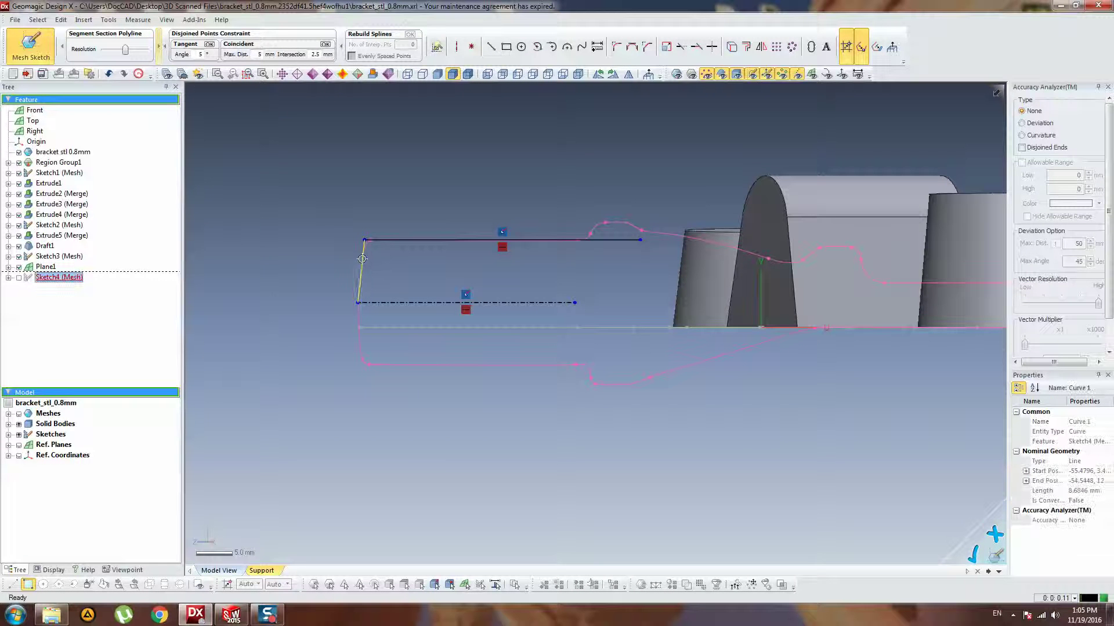
{"action": "double_click", "coordinate": [362, 259]}
{"action": "left_click", "coordinate": [238, 289]}
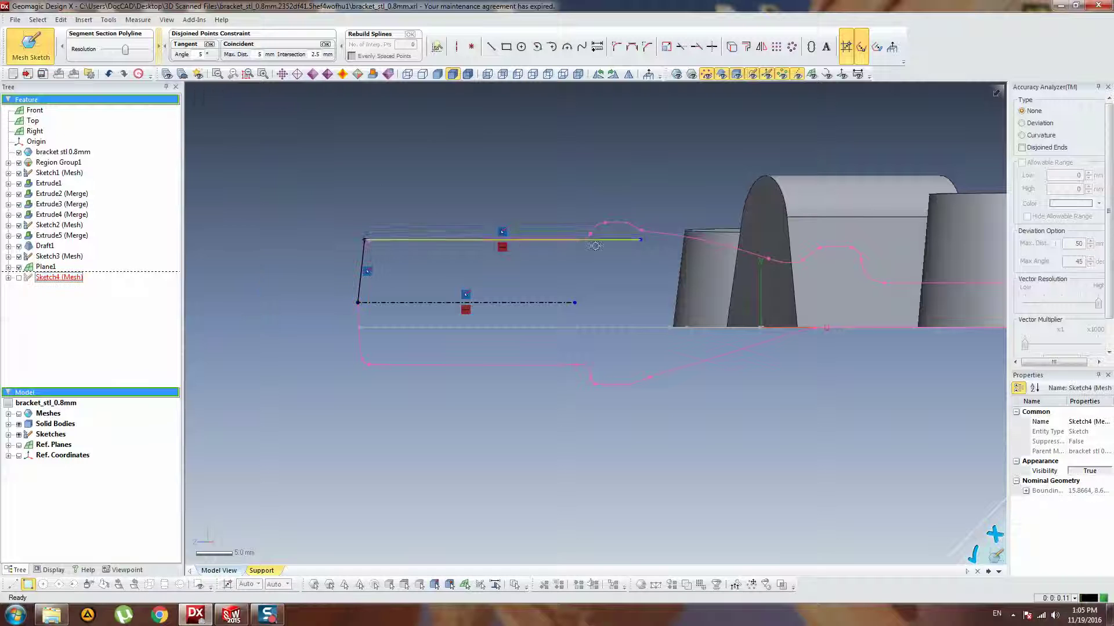
- Extend the construction line's inner end to about X -16.1 mm and shorten the upper line to where the bump begins
{"action": "left_click_drag", "start_coordinate": [574, 302], "coordinate": [644, 311]}
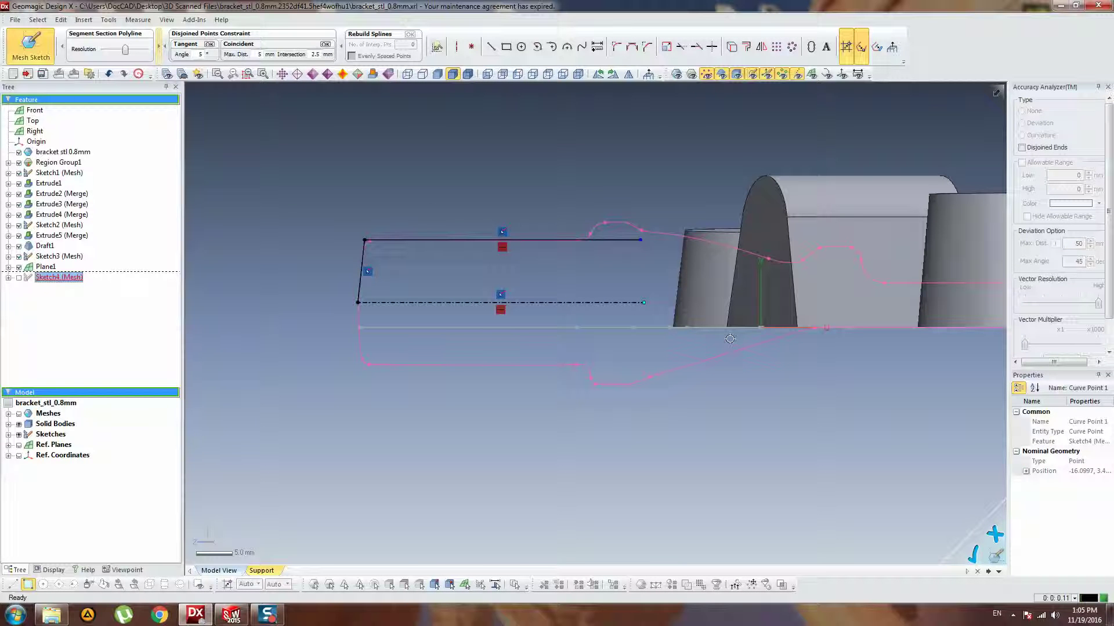
{"action": "left_click_drag", "start_coordinate": [641, 239], "coordinate": [589, 275]}
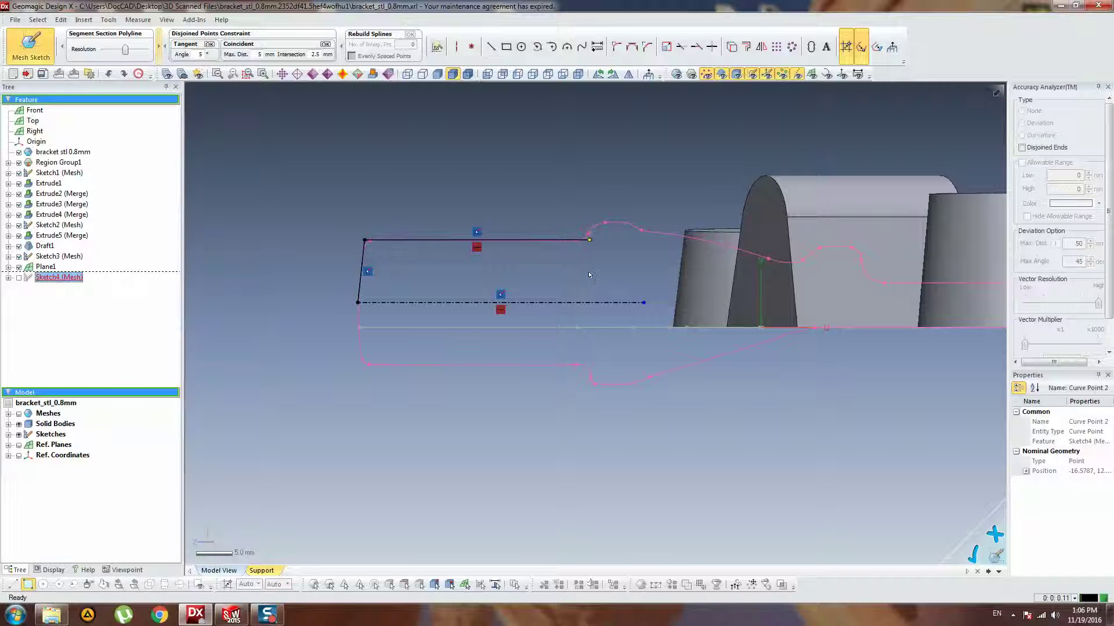
{"action": "left_click", "coordinate": [608, 193]}
- Draw a slanted line from the upper line's inner end along the bump's rise to about X -22, Y 15.7 mm
{"action": "left_click", "coordinate": [490, 47]}
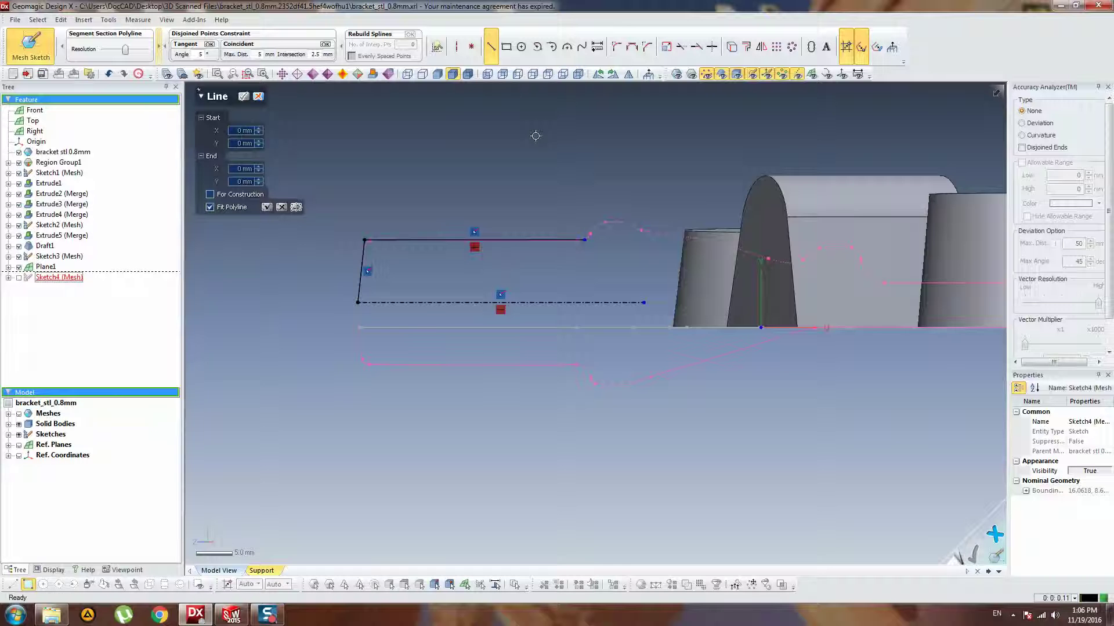
{"action": "scroll", "coordinate": [591, 259], "scroll_direction": "down", "scroll_amount": 2}
{"action": "scroll", "coordinate": [591, 255], "scroll_direction": "up", "scroll_amount": 5}
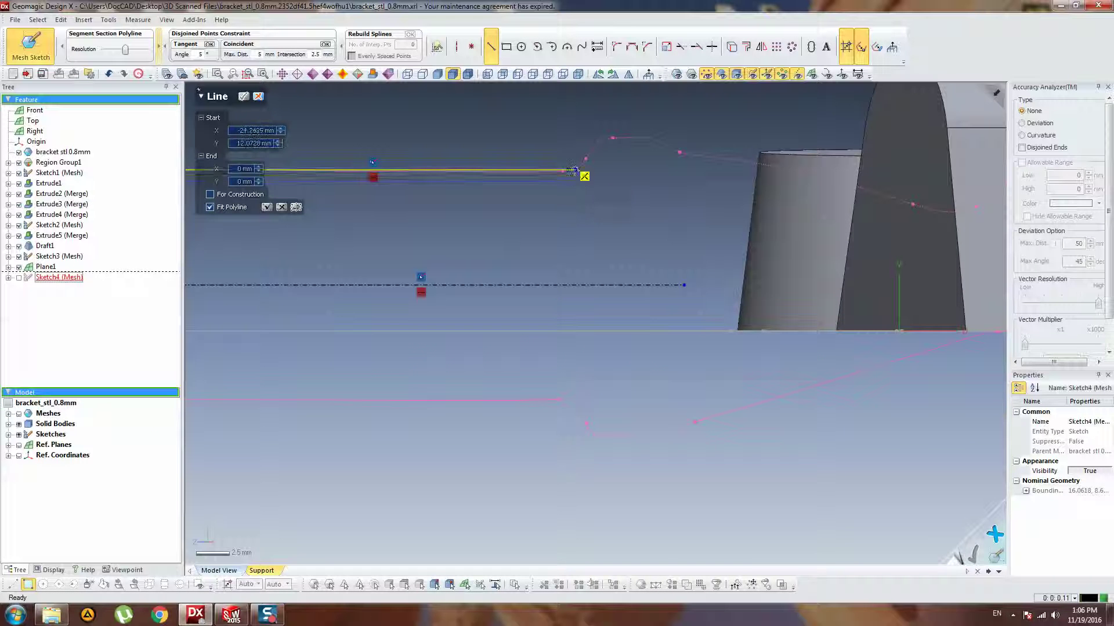
{"action": "left_click", "coordinate": [577, 171]}
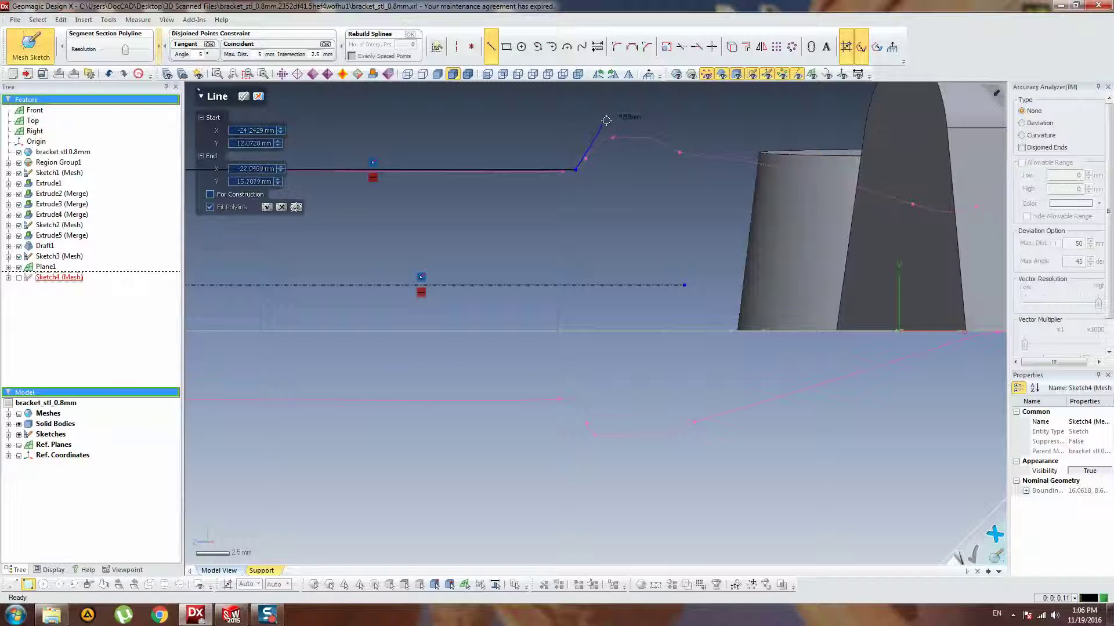
{"action": "left_click", "coordinate": [605, 120]}
{"action": "left_click", "coordinate": [492, 47]}
{"action": "left_click", "coordinate": [492, 48]}
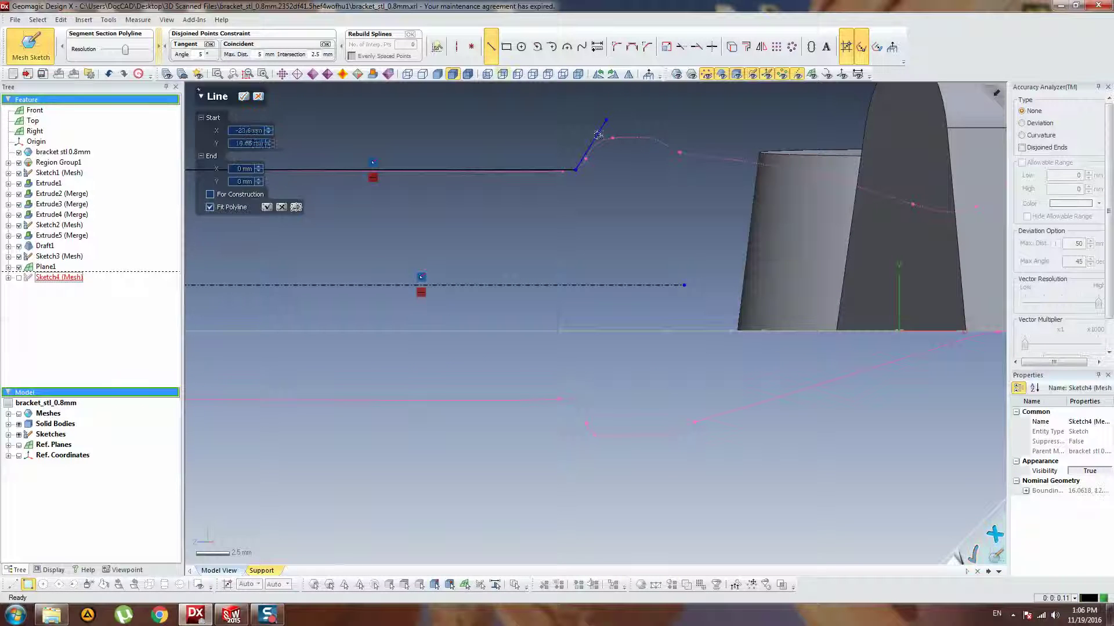
- Draw a horizontal line about 5.5 mm long from the slanted line's upper end and lower it onto the bump's crest
{"action": "left_click", "coordinate": [606, 120]}
{"action": "left_click", "coordinate": [680, 119]}
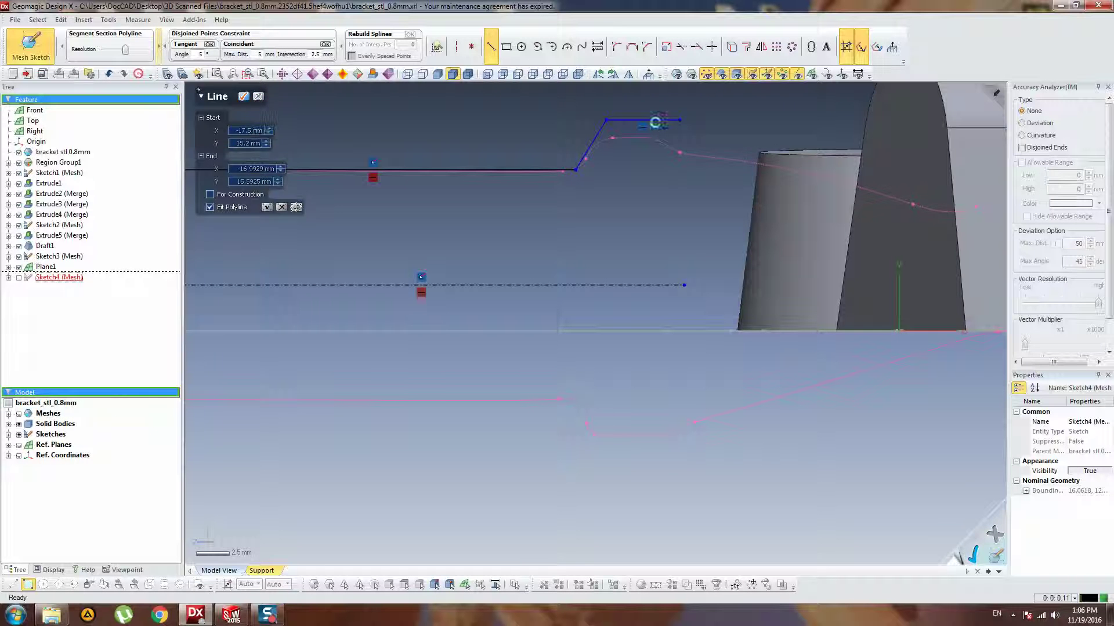
{"action": "key", "text": "Escape"}
{"action": "left_click_drag", "start_coordinate": [645, 120], "coordinate": [636, 139]}
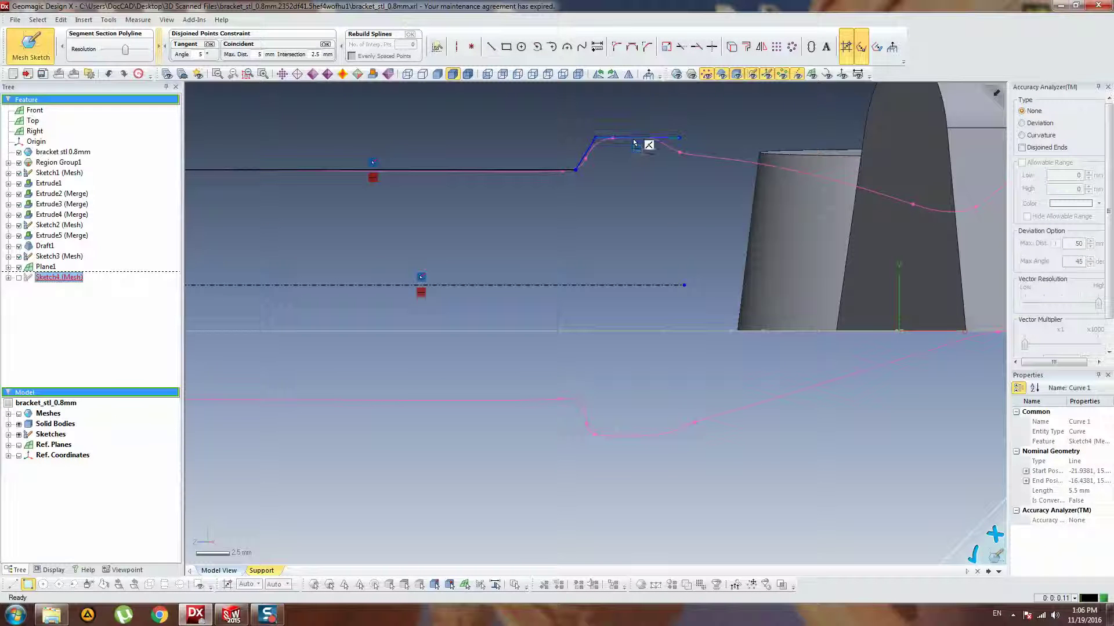
- Apply a Fix constraint to the horizontal line on the bump's crest
{"action": "double_click", "coordinate": [641, 139]}
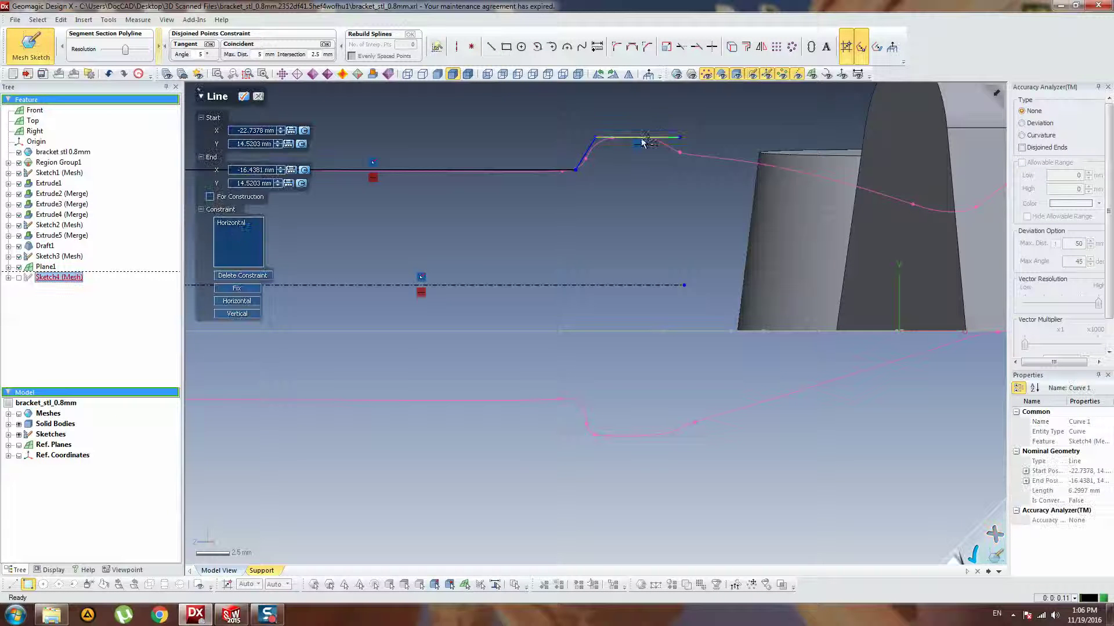
{"action": "left_click", "coordinate": [237, 289]}
{"action": "key", "text": "Escape"}
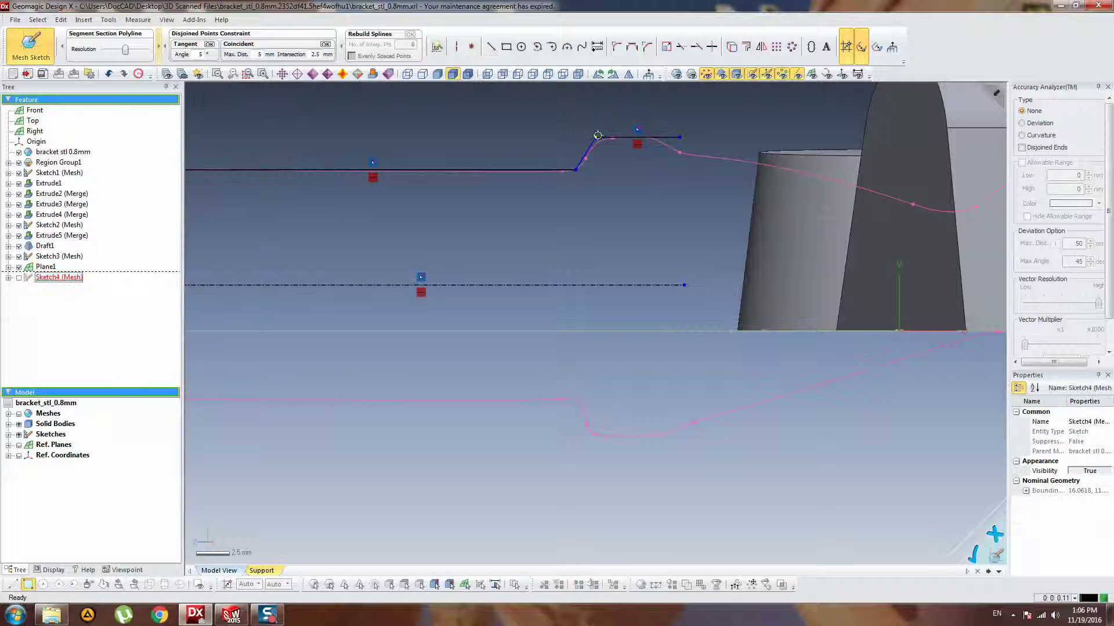
- Adjust the slanted line to follow the bump's rise and apply a Fix constraint to it
{"action": "left_click_drag", "start_coordinate": [598, 135], "coordinate": [601, 139]}
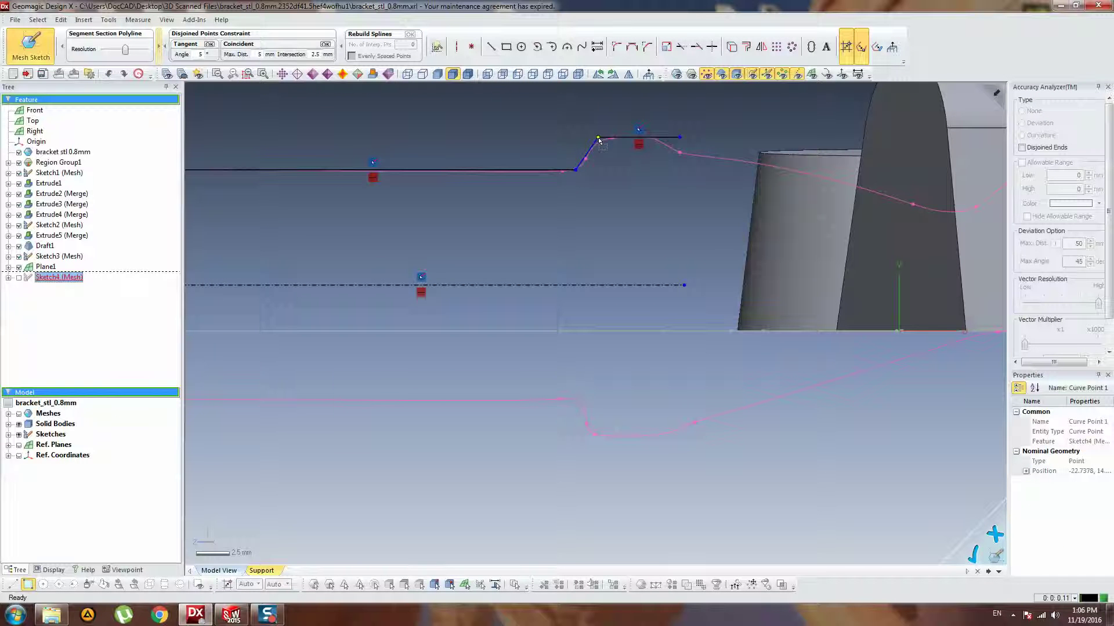
{"action": "left_click_drag", "start_coordinate": [584, 175], "coordinate": [580, 175]}
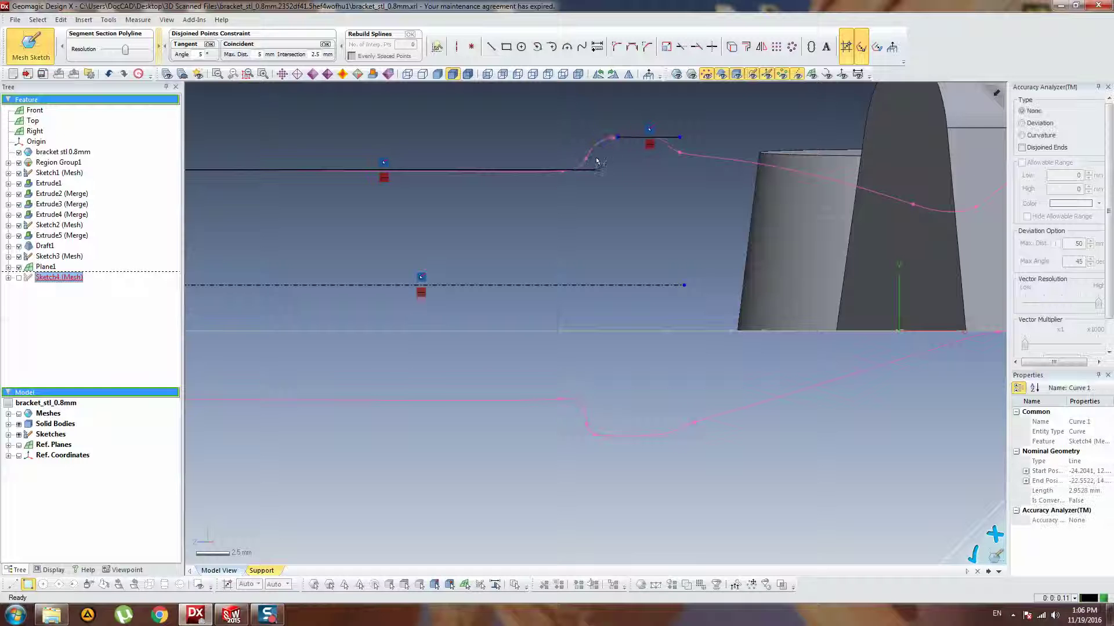
{"action": "double_click", "coordinate": [589, 149]}
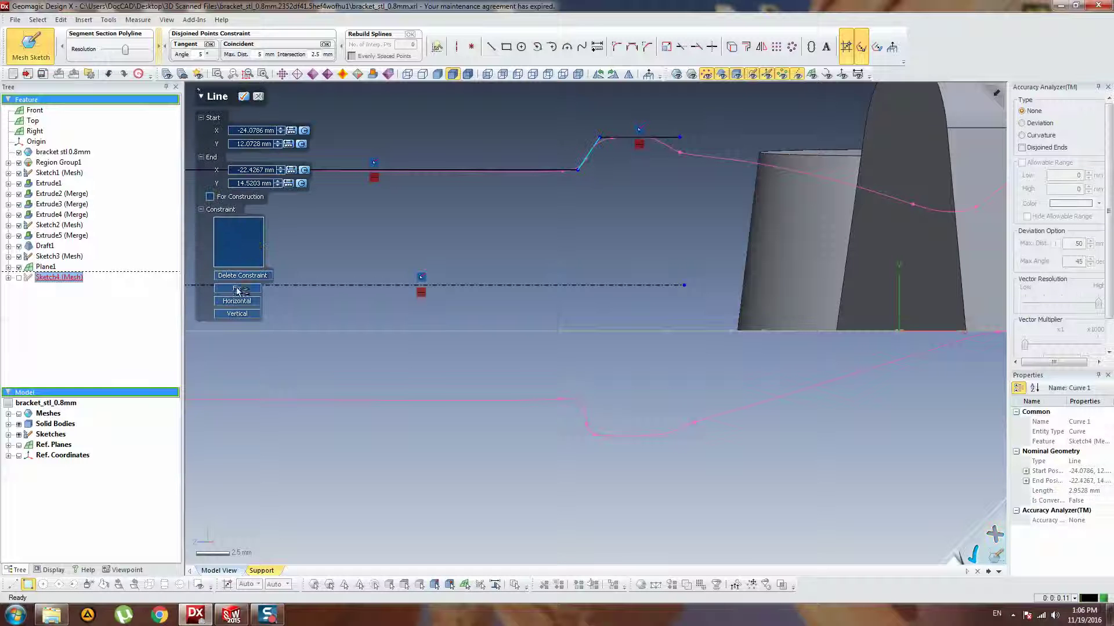
{"action": "left_click", "coordinate": [497, 255]}
- Draw a descending slanted line from the crest line's inner end to about X -11.7, Y 11.7 mm
{"action": "scroll", "coordinate": [671, 197], "scroll_direction": "down", "scroll_amount": 3}
{"action": "middle_click_drag", "start_coordinate": [630, 214], "coordinate": [611, 269]}
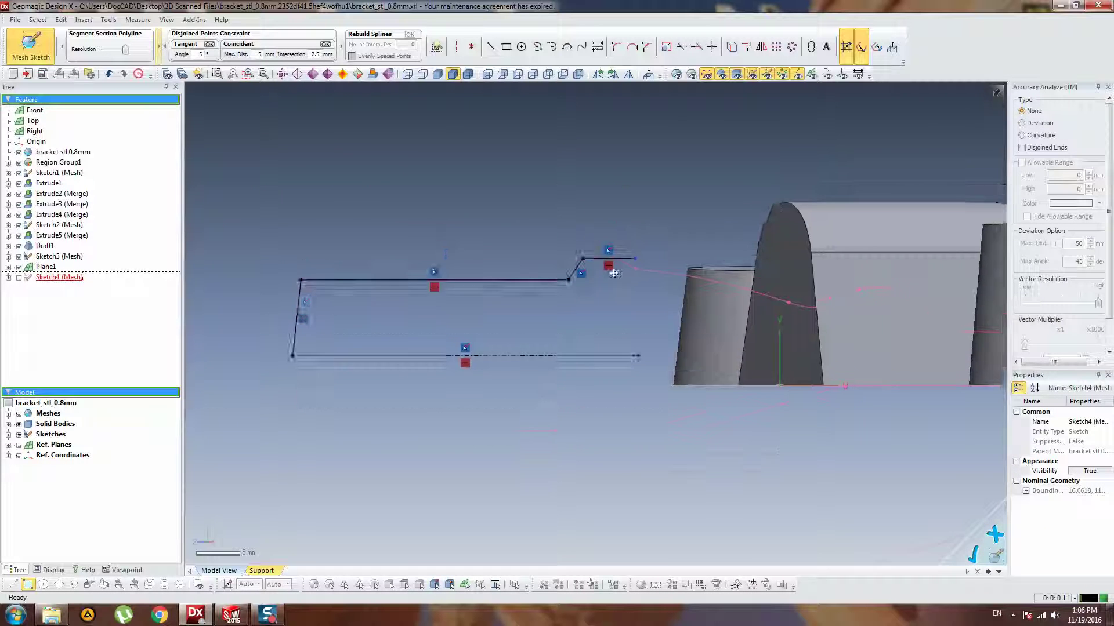
{"action": "scroll", "coordinate": [614, 264], "scroll_direction": "up", "scroll_amount": 3}
{"action": "double_click", "coordinate": [691, 172]}
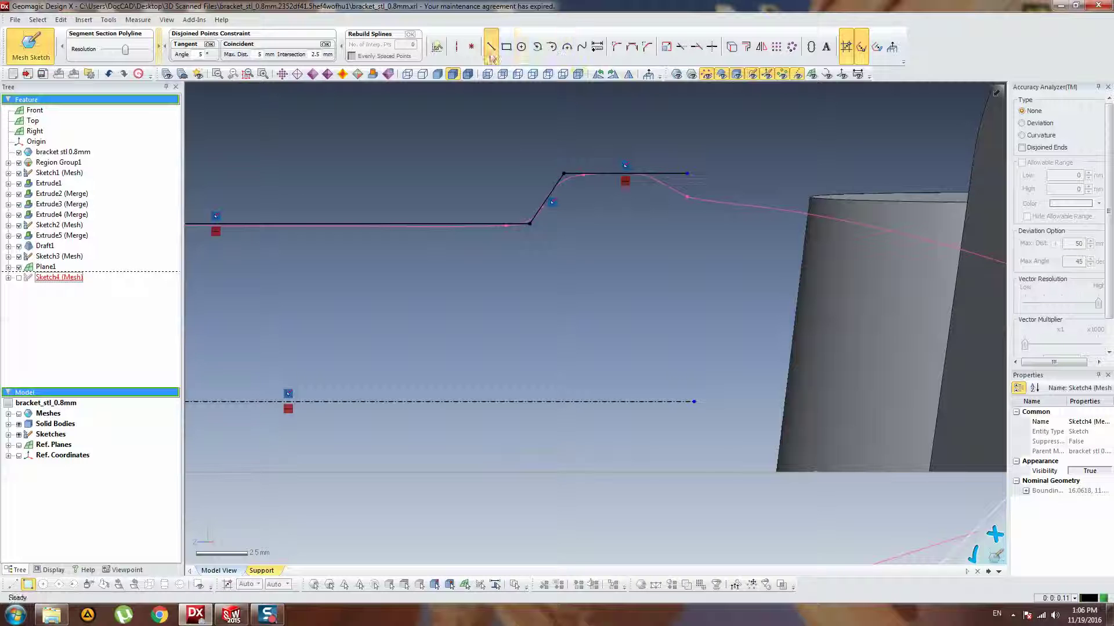
{"action": "left_click", "coordinate": [690, 172]}
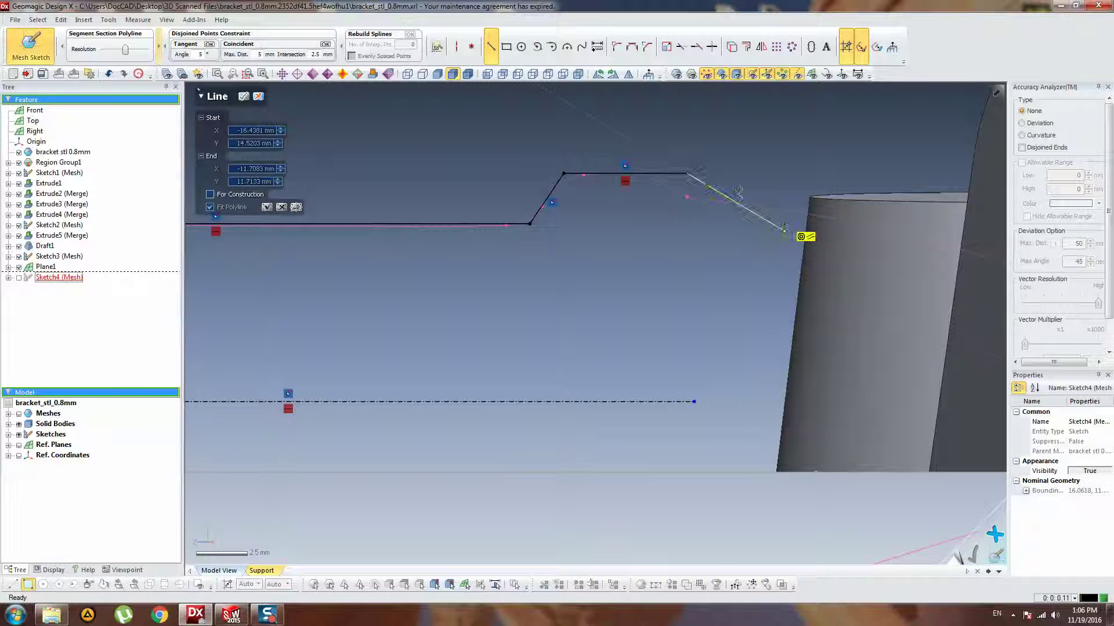
{"action": "left_click", "coordinate": [785, 231]}
- Adjust the descending line to follow the section's slope just past the crest, and apply a Fix constraint to it
{"action": "left_click_drag", "start_coordinate": [676, 196], "coordinate": [690, 195]}
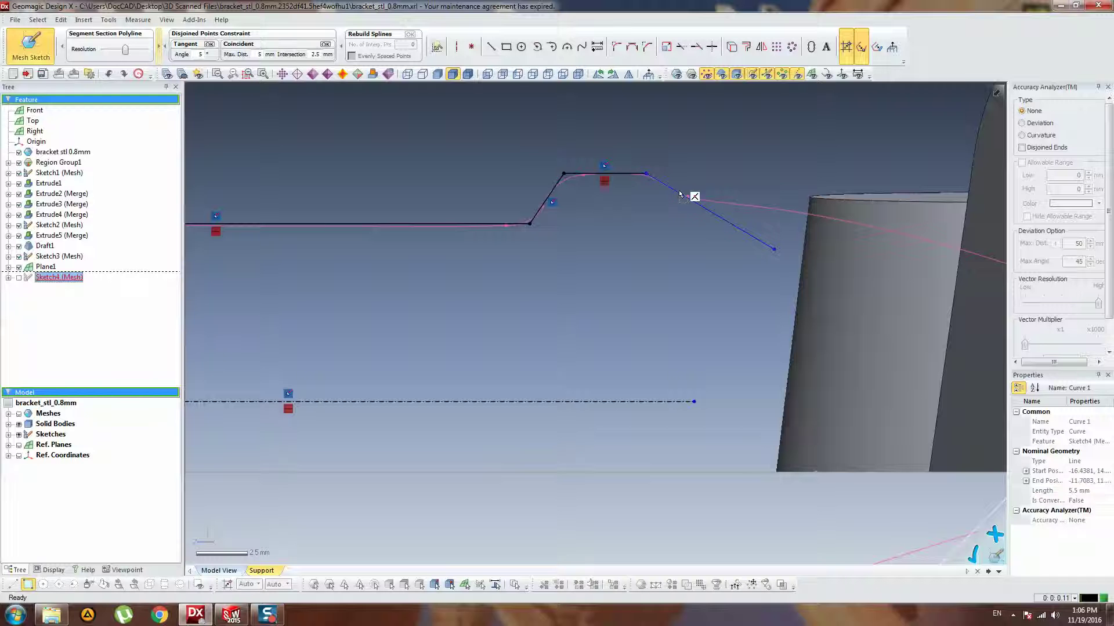
{"action": "left_click_drag", "start_coordinate": [775, 251], "coordinate": [781, 248]}
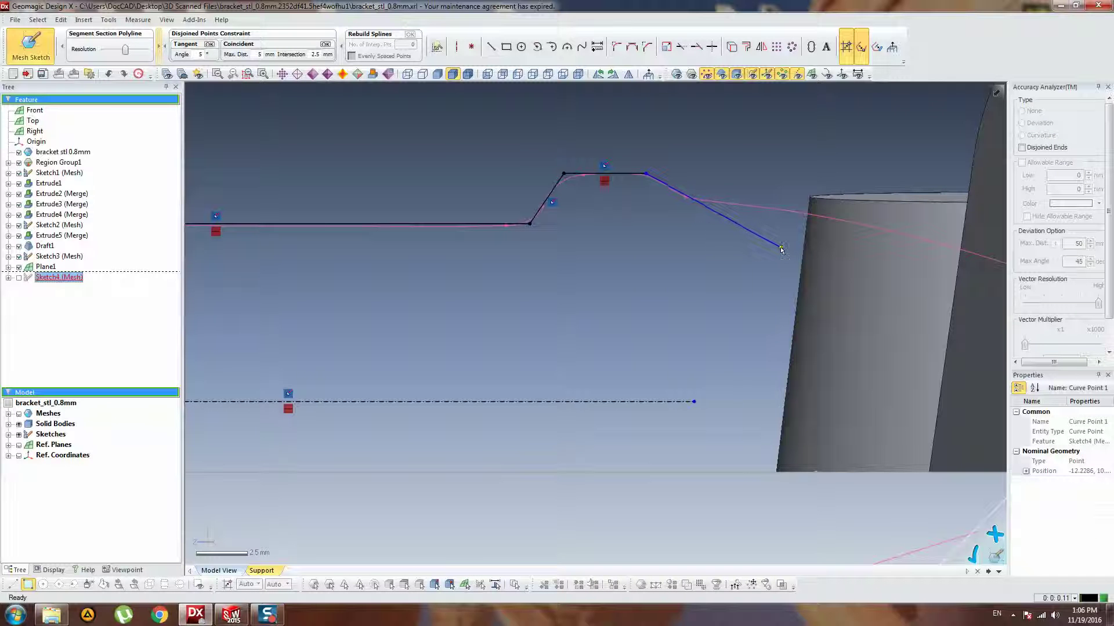
{"action": "left_click", "coordinate": [706, 207]}
{"action": "left_click_drag", "start_coordinate": [706, 207], "coordinate": [673, 192]}
{"action": "double_click", "coordinate": [712, 212]}
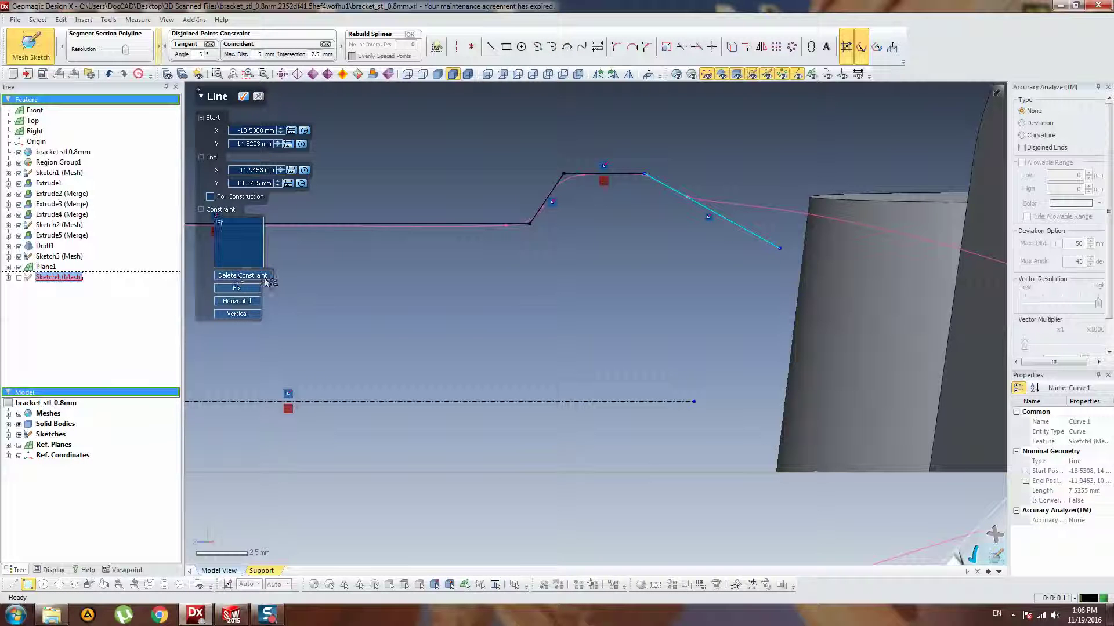
{"action": "left_click", "coordinate": [600, 284]}
- Draw a vertical line down from the descending line's lower end and join it to the construction line's inner end
{"action": "left_click", "coordinate": [491, 48]}
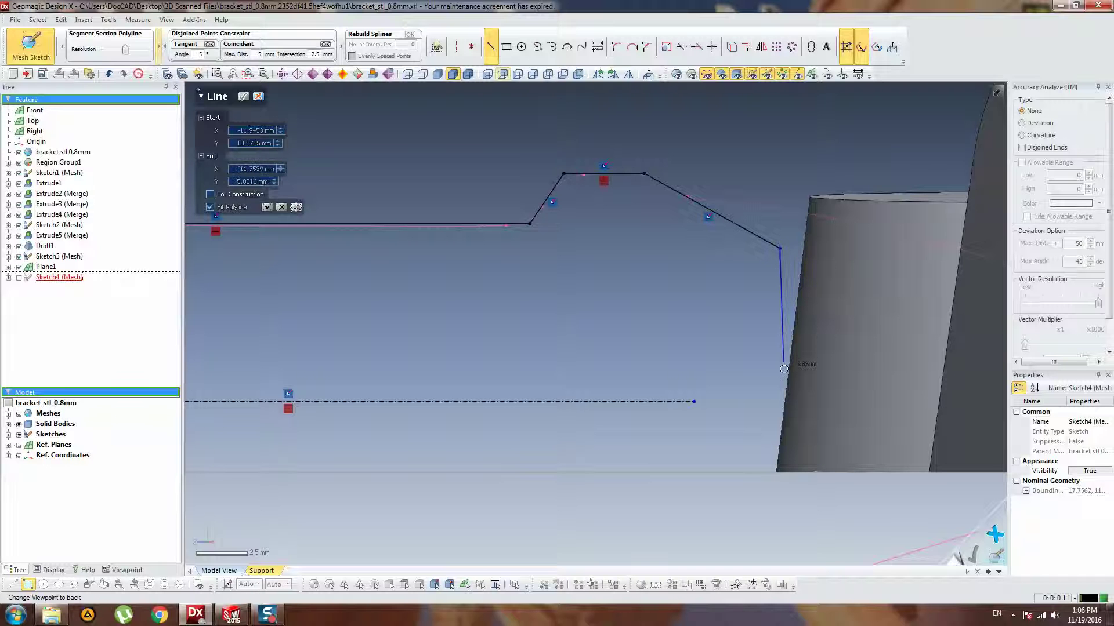
{"action": "left_click", "coordinate": [779, 369]}
{"action": "key", "text": "Escape"}
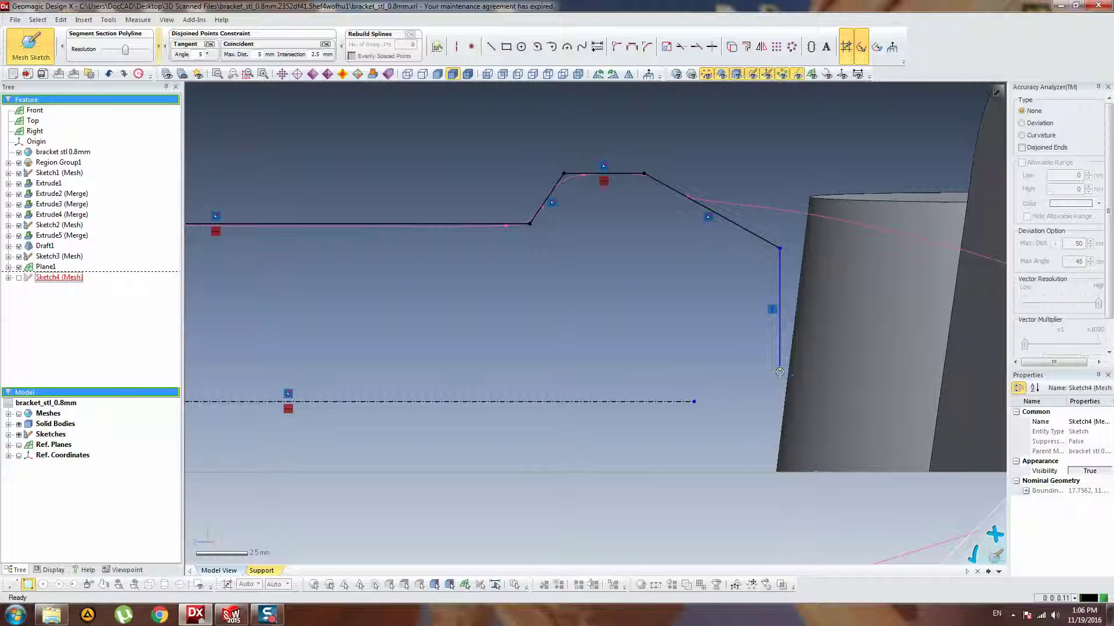
{"action": "left_click_drag", "start_coordinate": [780, 372], "coordinate": [694, 402]}
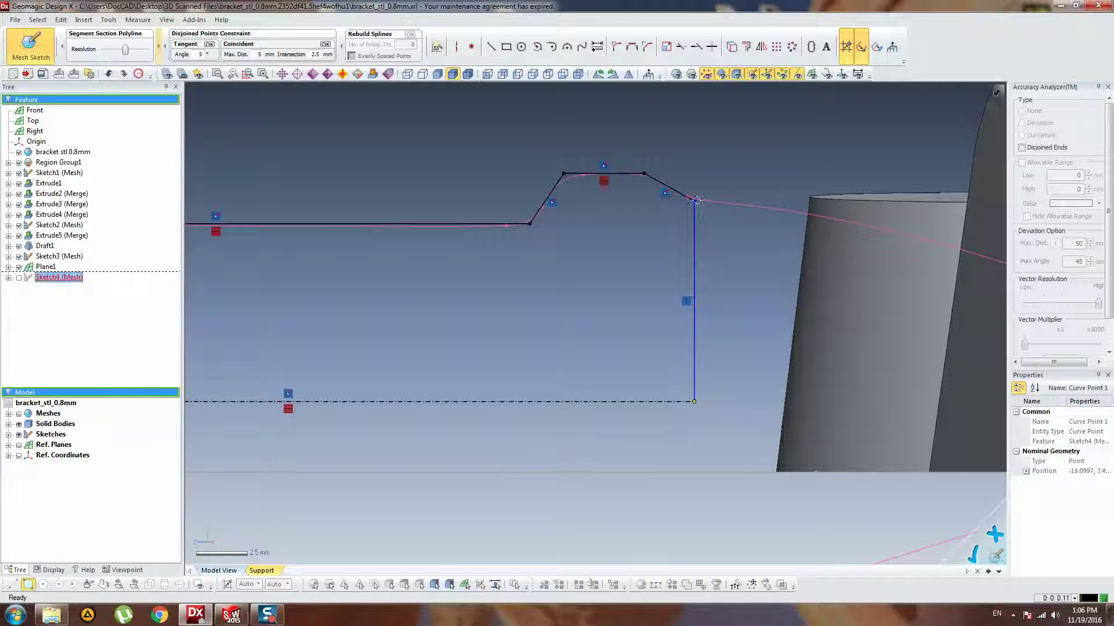
- Extend the descending and construction lines inward by moving the vertical line's upper corner to about X -8, Y 8.7 mm
{"action": "left_click_drag", "start_coordinate": [697, 200], "coordinate": [855, 293]}
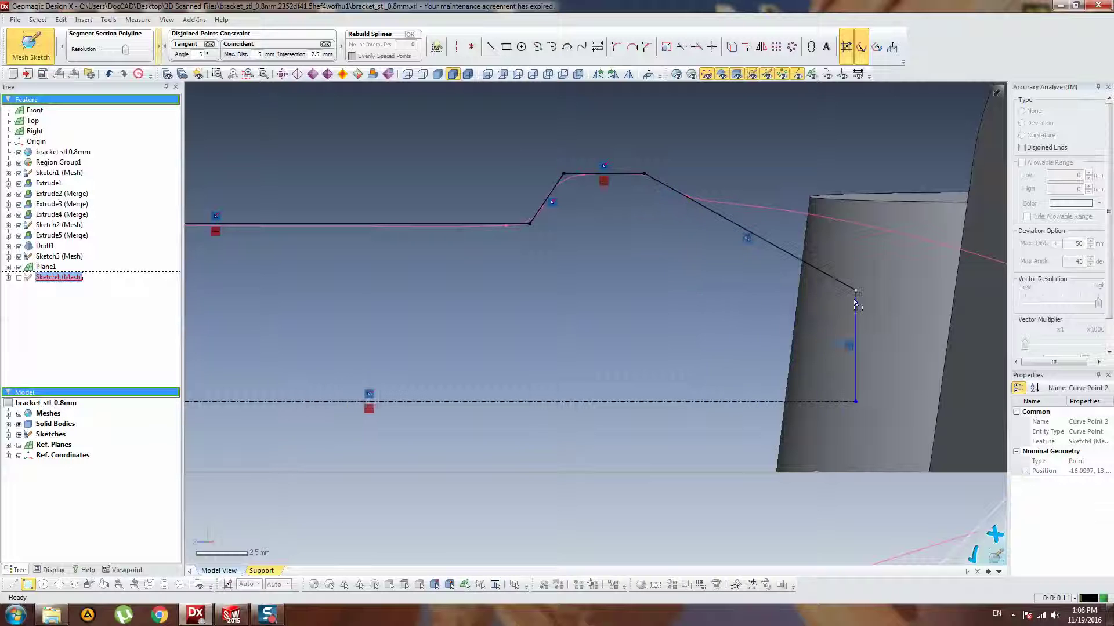
{"action": "scroll", "coordinate": [776, 318], "scroll_direction": "down", "scroll_amount": 5}
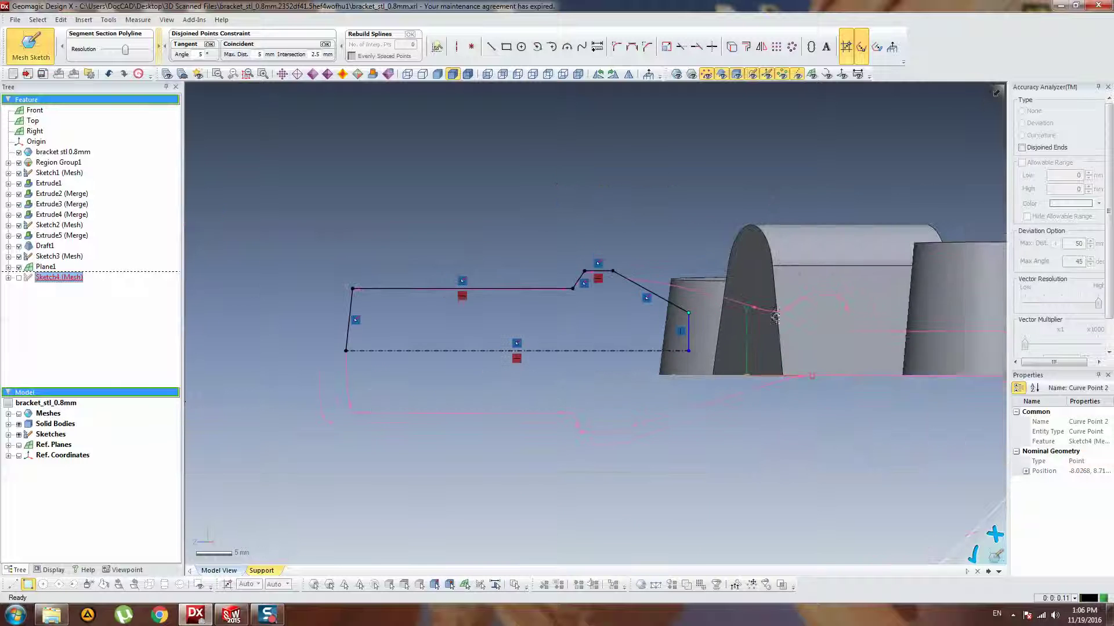
{"action": "scroll", "coordinate": [744, 342], "scroll_direction": "down", "scroll_amount": 2}
{"action": "left_click", "coordinate": [542, 320]}
{"action": "scroll", "coordinate": [525, 314], "scroll_direction": "up", "scroll_amount": 2}
{"action": "scroll", "coordinate": [539, 395], "scroll_direction": "down", "scroll_amount": 2}
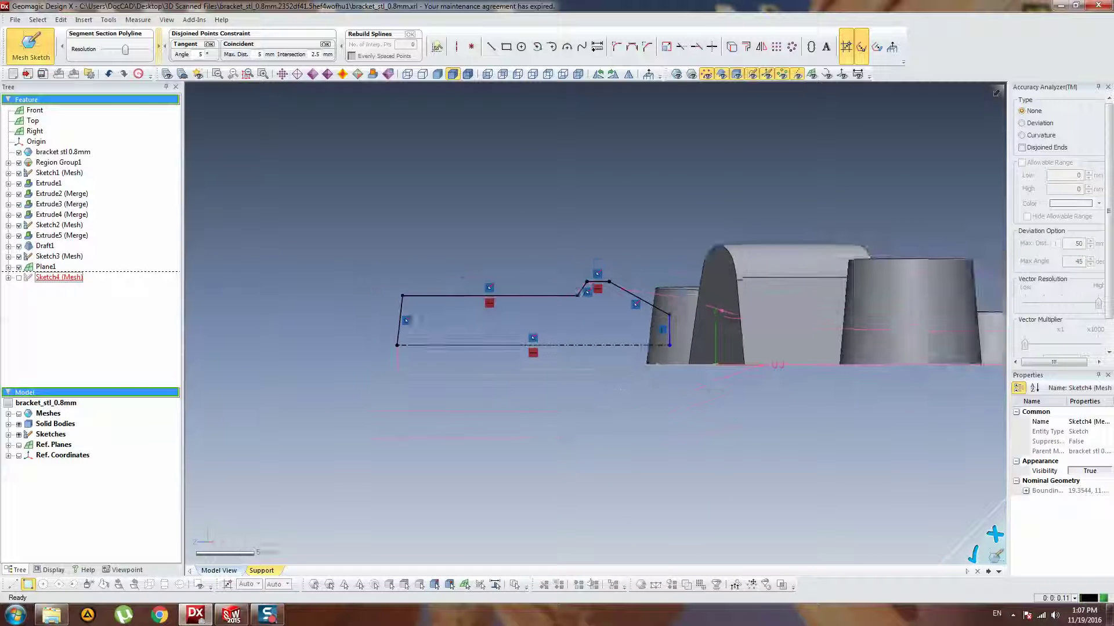
{"action": "scroll", "coordinate": [626, 380], "scroll_direction": "up", "scroll_amount": 2}
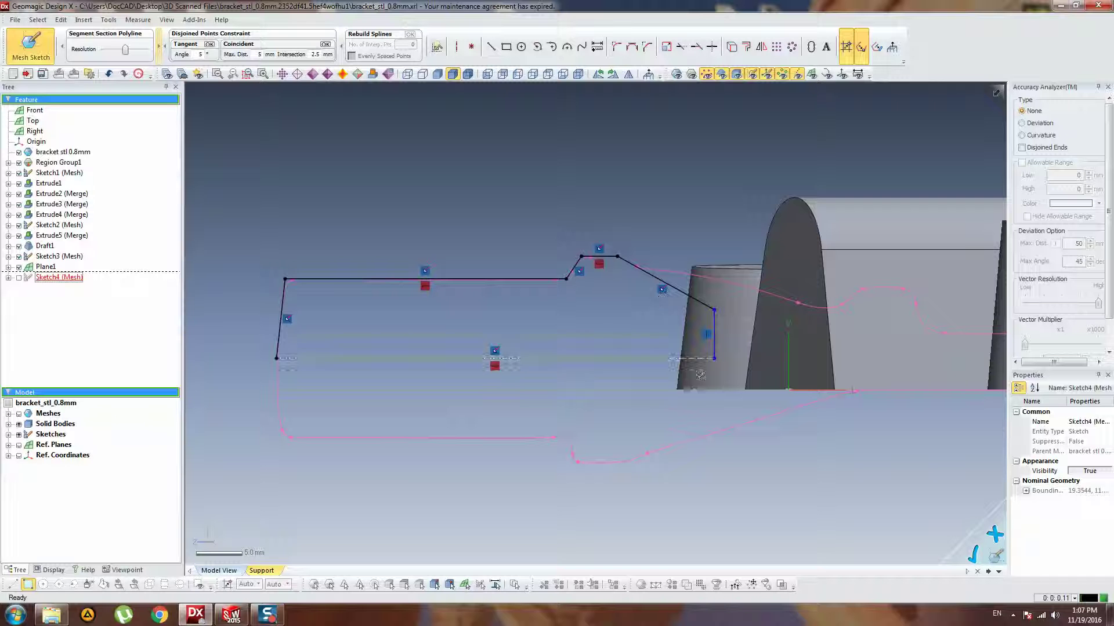
- Mirror the profile's five fixed upper lines about the construction centerline, leaving out the vertical closing line
{"action": "left_click", "coordinate": [761, 47]}
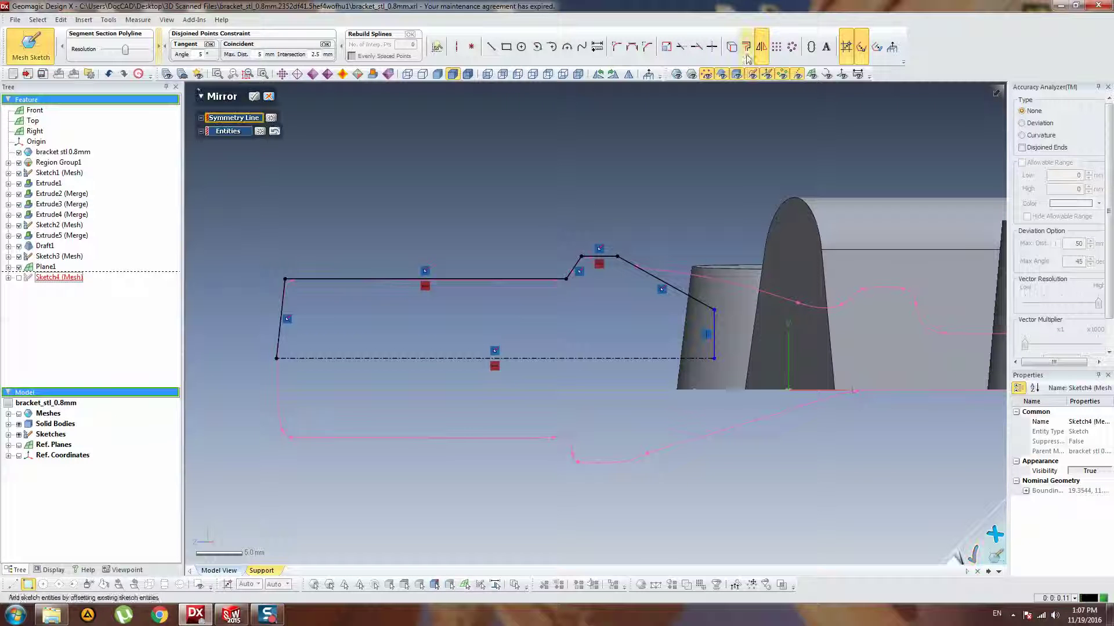
{"action": "left_click", "coordinate": [670, 355]}
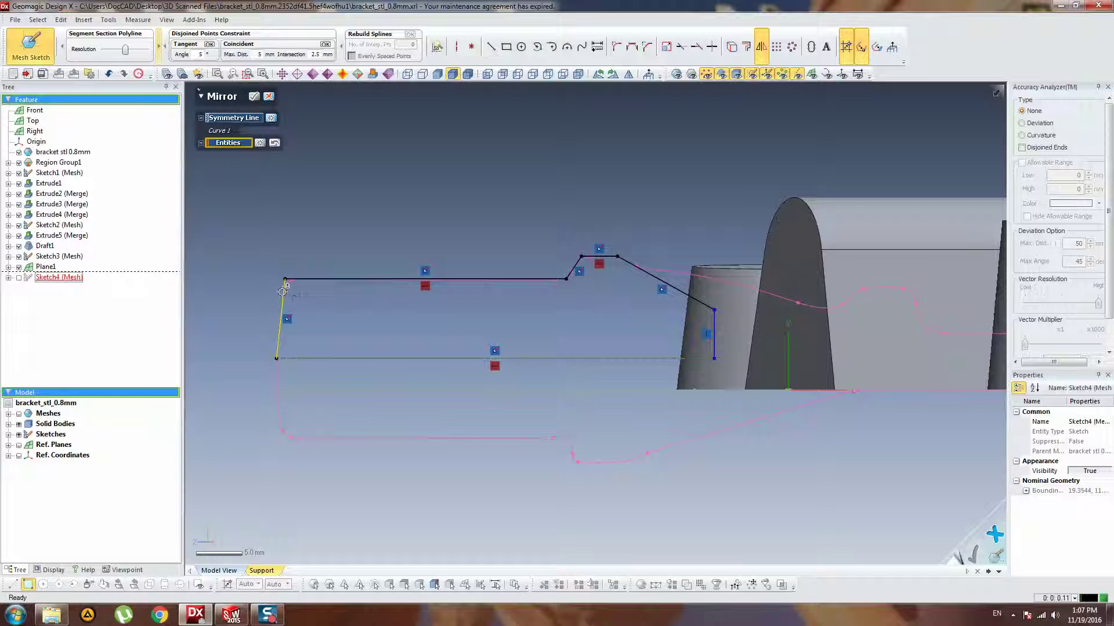
{"action": "left_click", "coordinate": [283, 291]}
{"action": "left_click", "coordinate": [307, 281]}
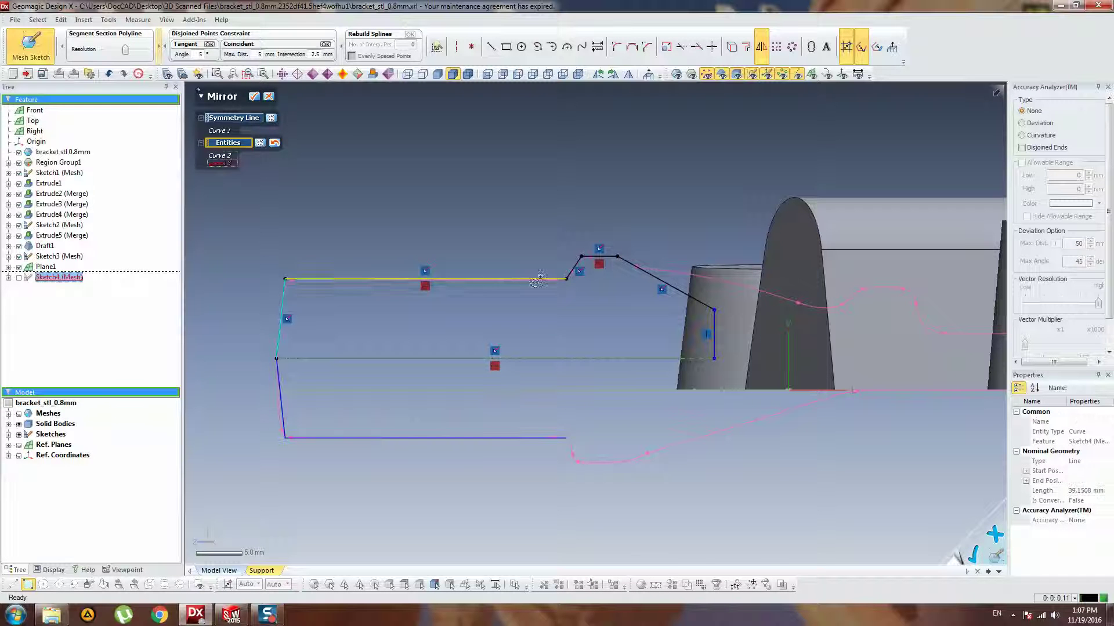
{"action": "left_click", "coordinate": [577, 264]}
{"action": "left_click", "coordinate": [597, 256]}
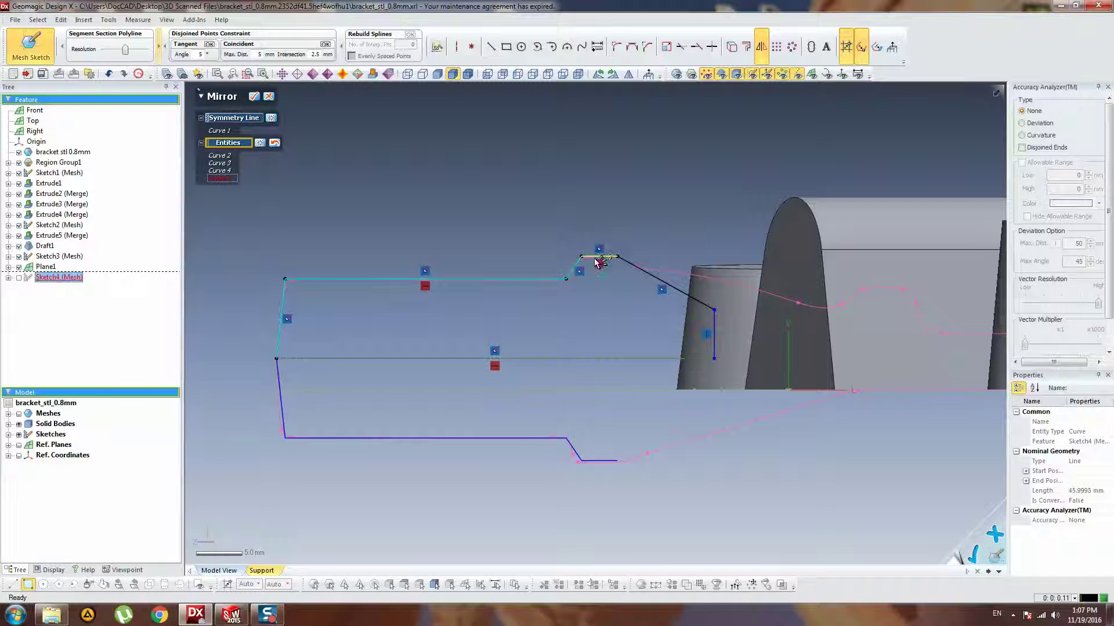
{"action": "left_click", "coordinate": [632, 265]}
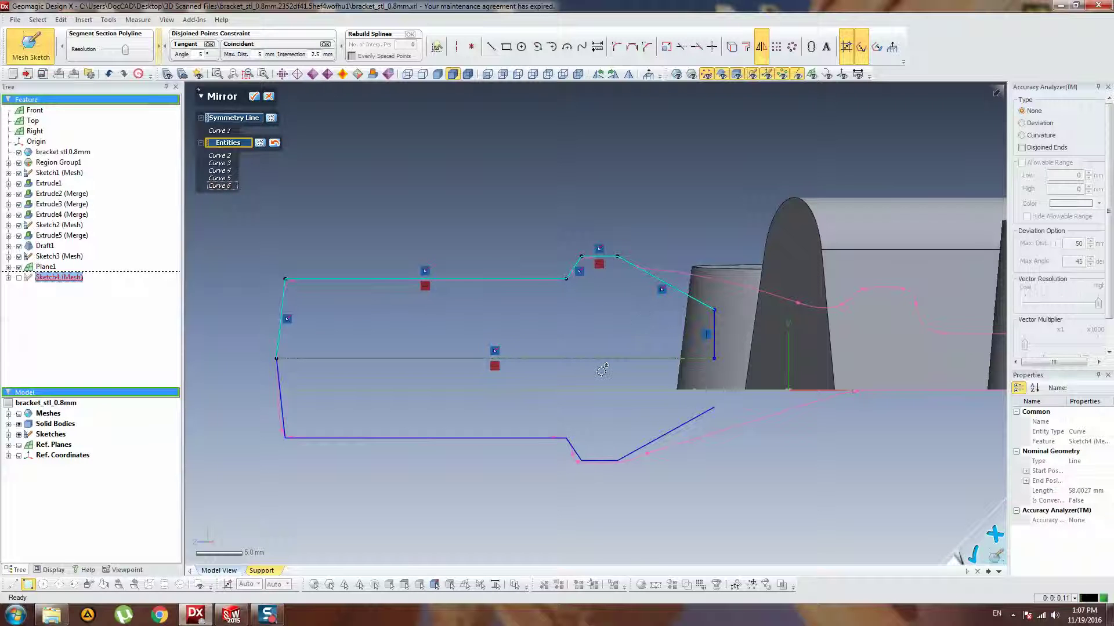
{"action": "key", "text": "Return"}
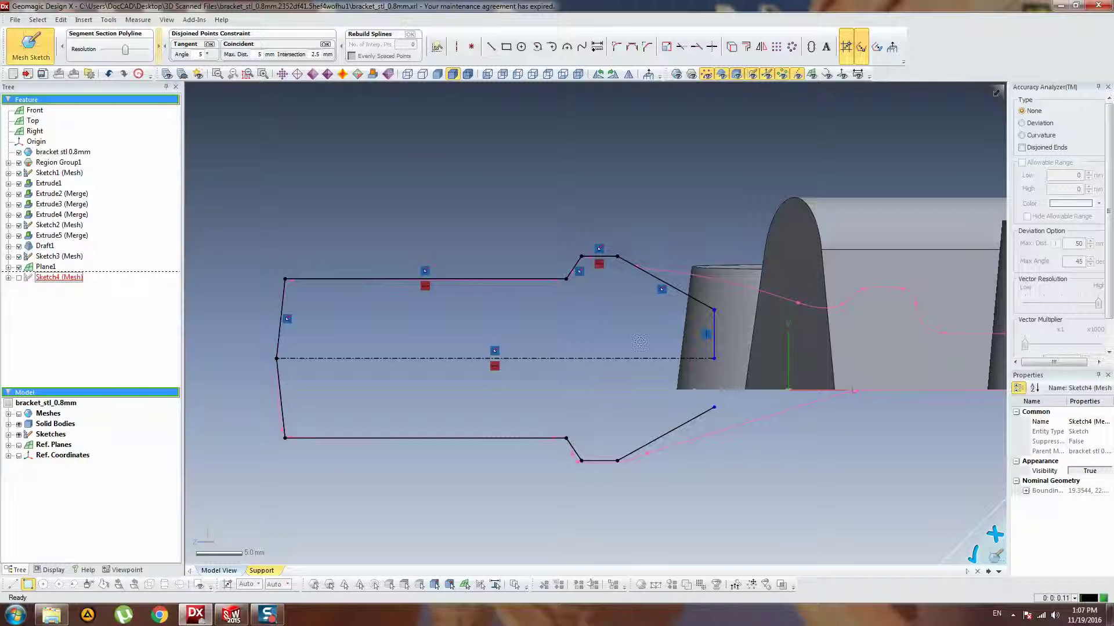
- Exit the finished sketch and show the scanned mesh again
{"action": "scroll", "coordinate": [542, 405], "scroll_direction": "down", "scroll_amount": 3}
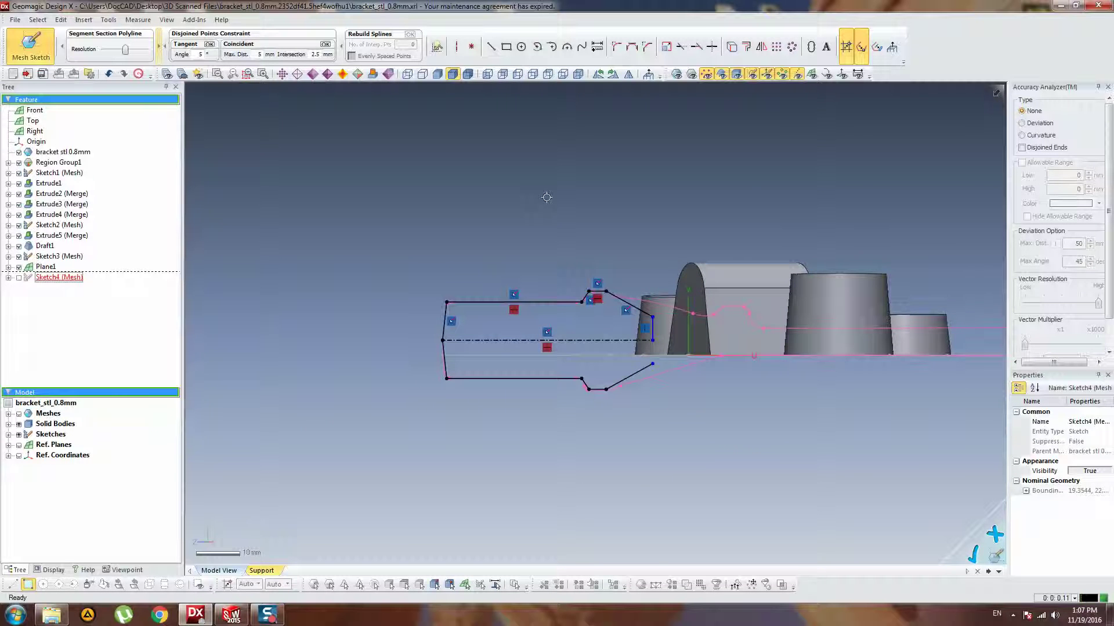
{"action": "scroll", "coordinate": [584, 345], "scroll_direction": "up", "scroll_amount": 4}
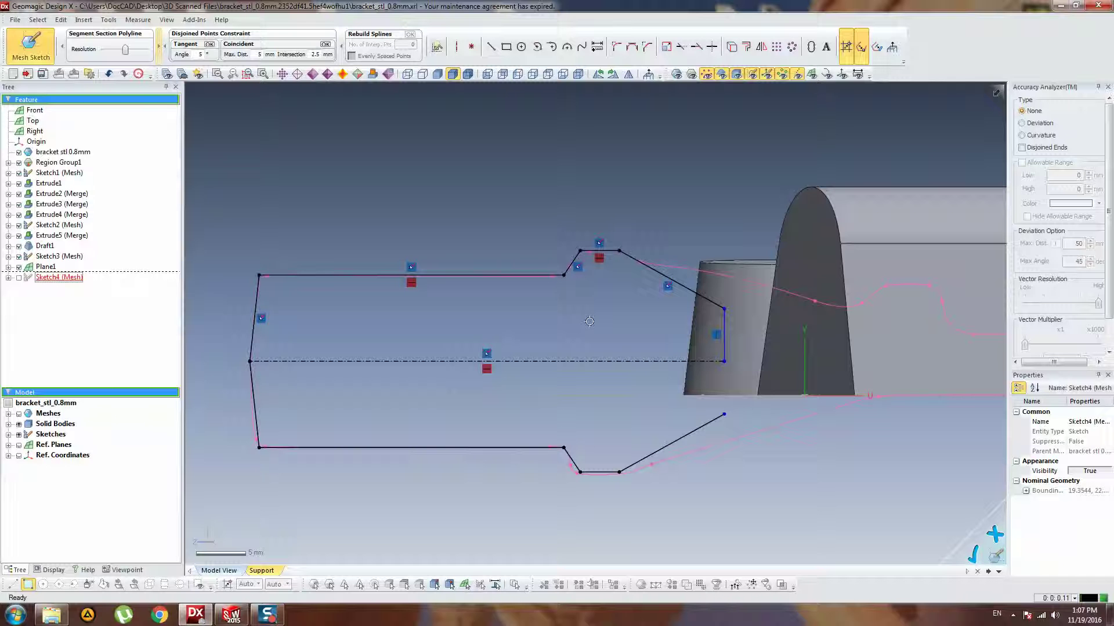
{"action": "left_click", "coordinate": [976, 556]}
{"action": "mouse_move", "coordinate": [493, 176]}
{"action": "right_mouse_down"}
{"action": "mouse_move", "coordinate": [490, 255]}
{"action": "mouse_move", "coordinate": [858, 308]}
{"action": "mouse_move", "coordinate": [709, 264]}
{"action": "right_mouse_up"}
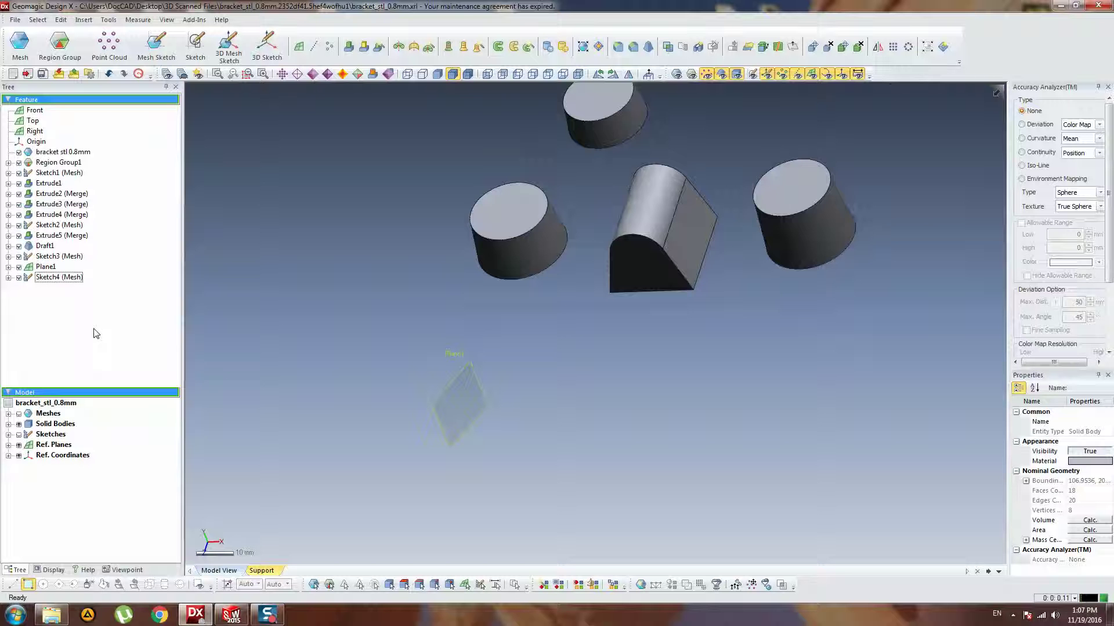
{"action": "left_click", "coordinate": [19, 414]}
{"action": "right_click_drag", "start_coordinate": [392, 216], "coordinate": [478, 255]}
{"action": "left_click", "coordinate": [46, 267]}
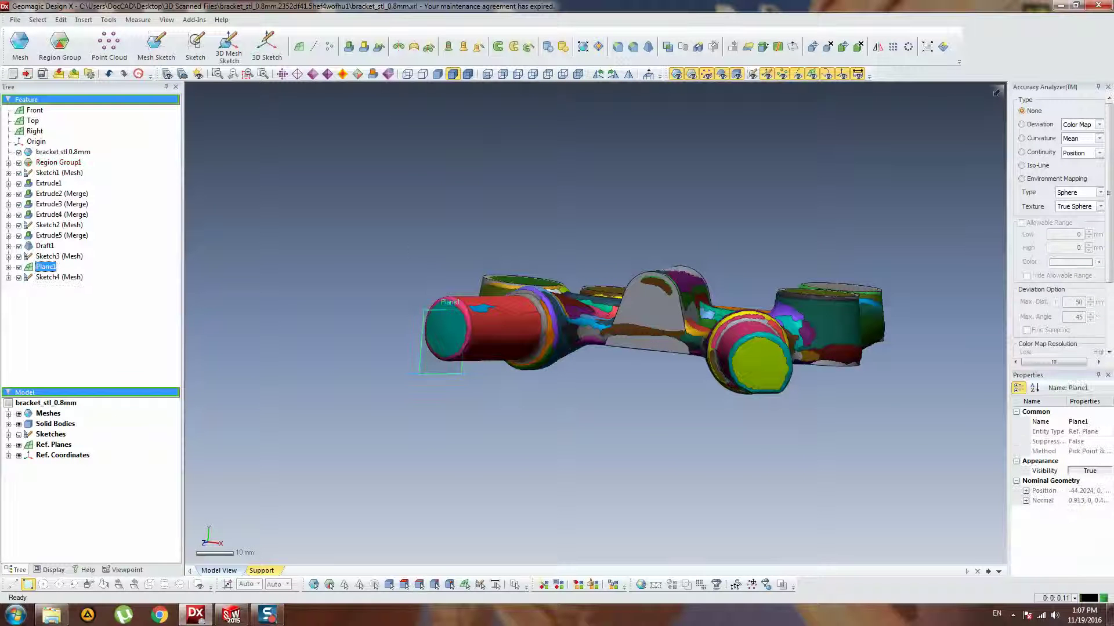
{"action": "left_click", "coordinate": [191, 49]}
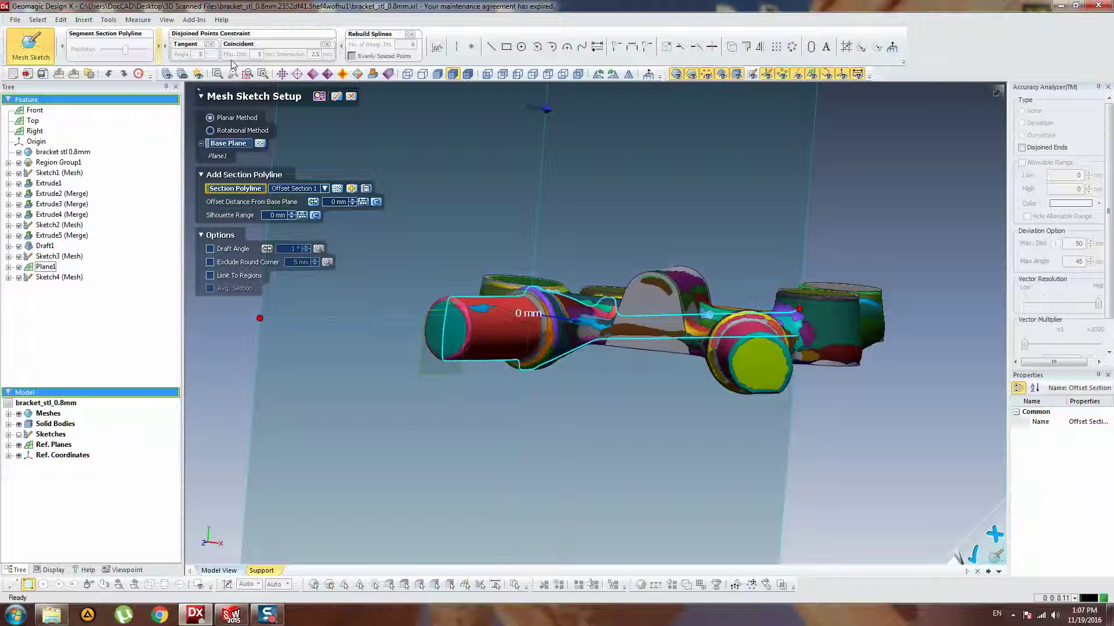
{"action": "left_click", "coordinate": [225, 131]}
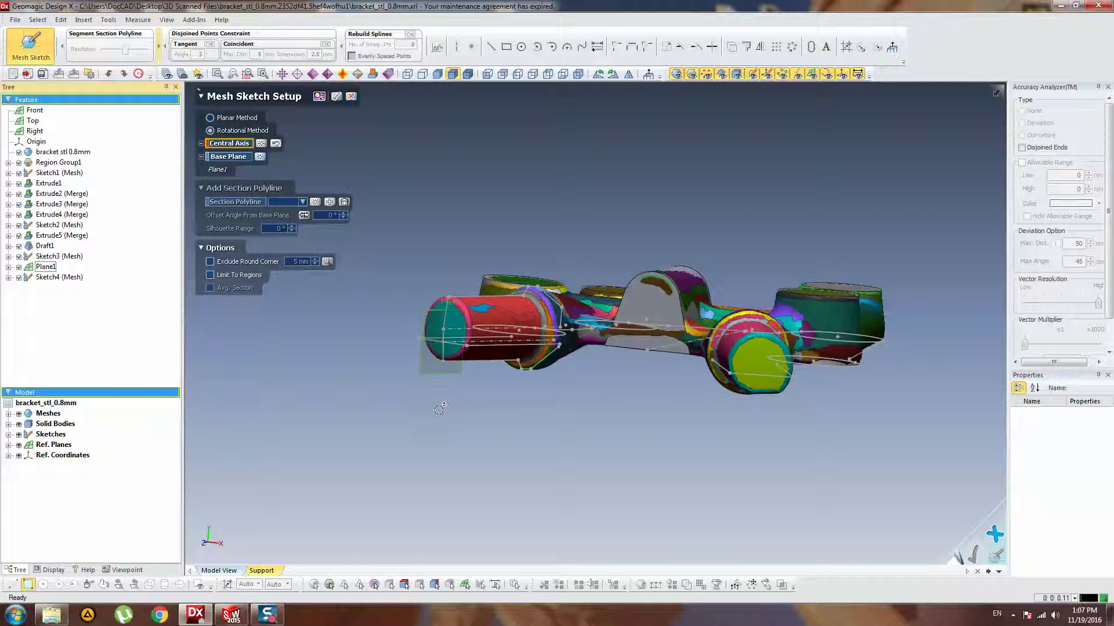
{"action": "right_click_drag", "start_coordinate": [439, 410], "coordinate": [460, 348]}
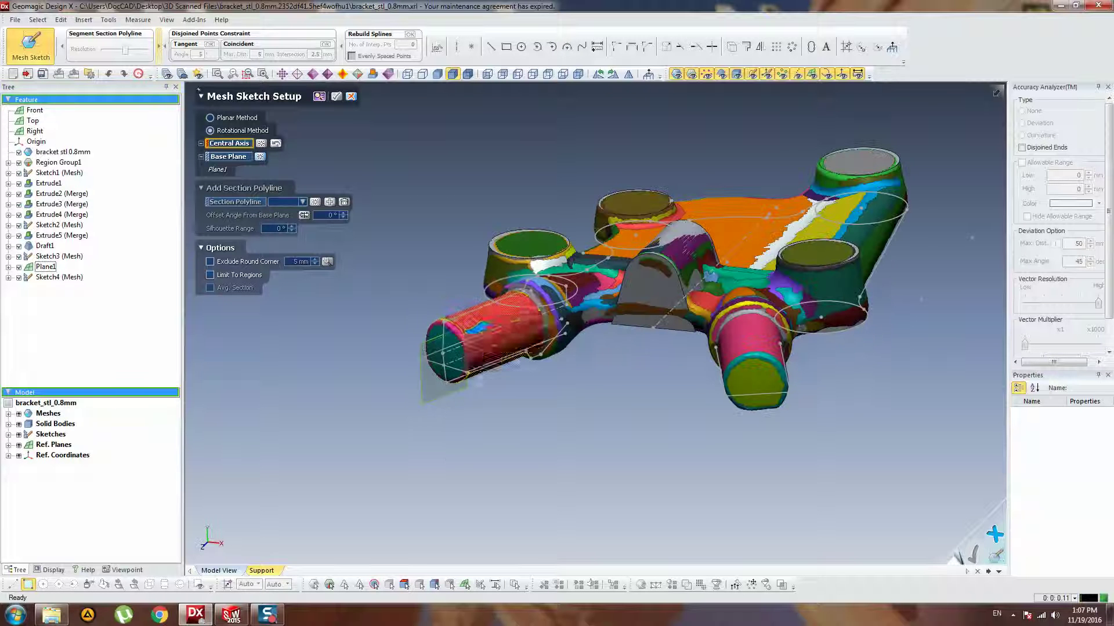
{"action": "left_click", "coordinate": [458, 358]}
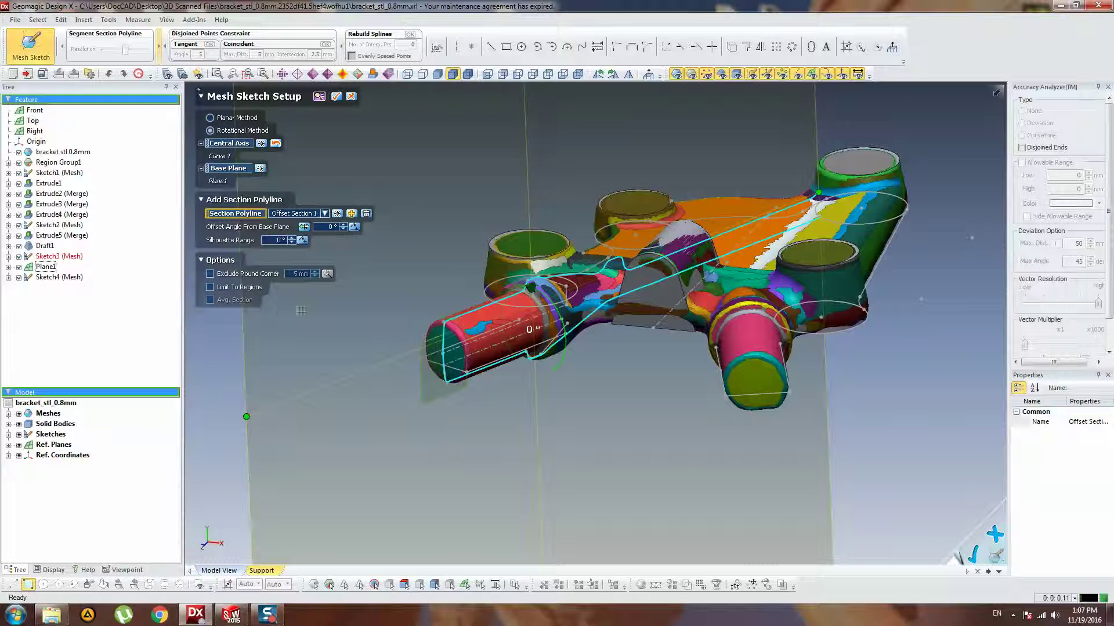
{"action": "double_click", "coordinate": [275, 243]}
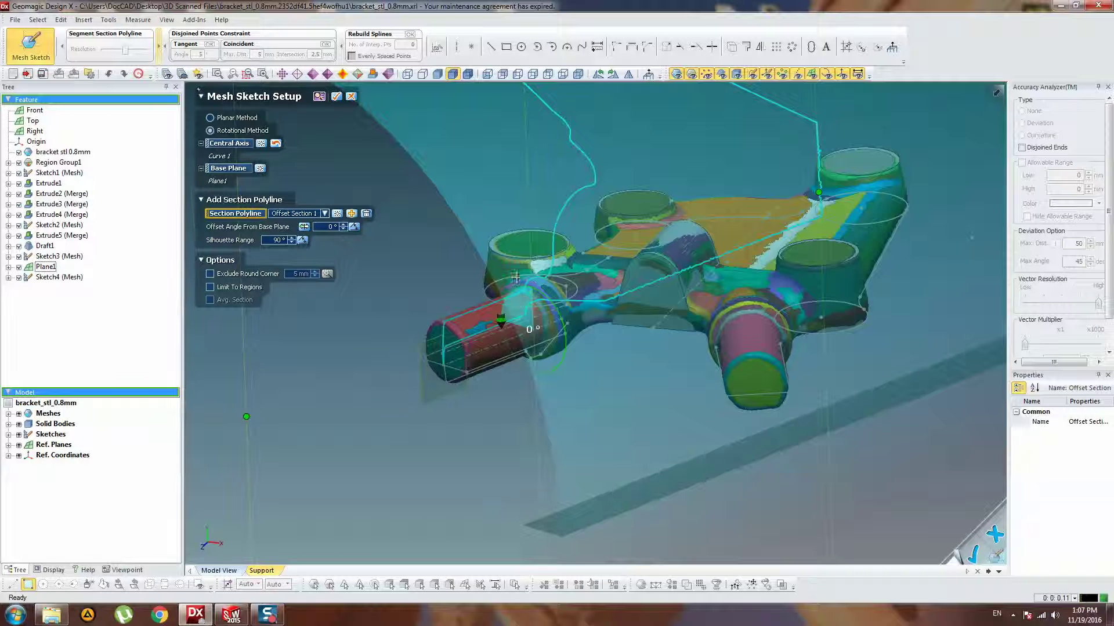
{"action": "right_click_drag", "start_coordinate": [515, 278], "coordinate": [627, 323]}
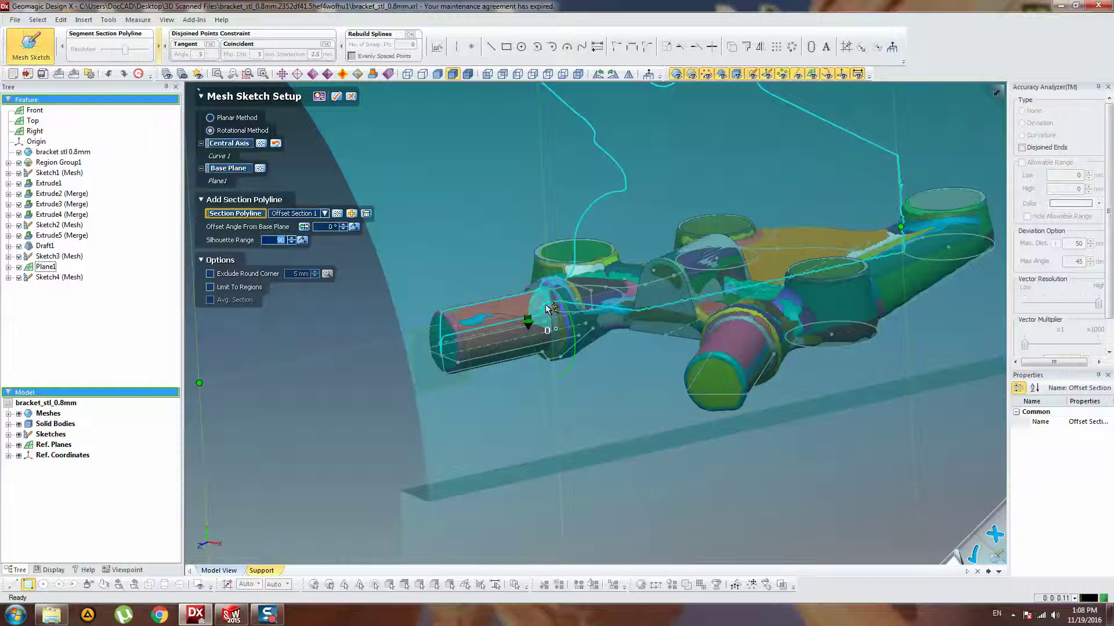
{"action": "mouse_move", "coordinate": [545, 304]}
{"action": "right_mouse_down"}
{"action": "mouse_move", "coordinate": [659, 250]}
{"action": "mouse_move", "coordinate": [551, 264]}
{"action": "mouse_move", "coordinate": [543, 276]}
{"action": "right_mouse_up"}
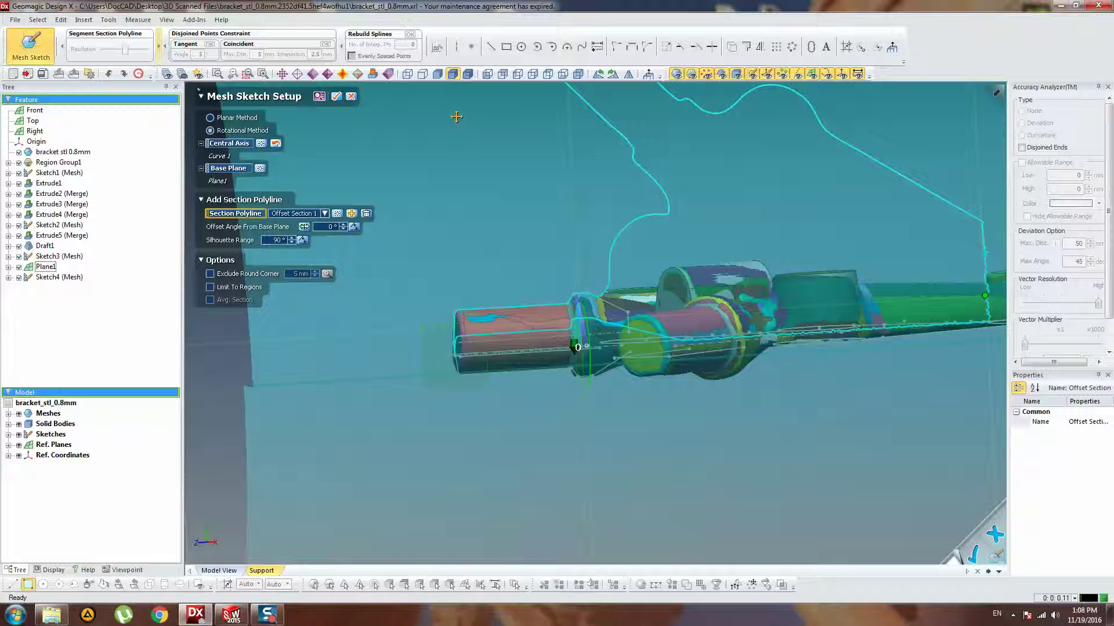
{"action": "left_click", "coordinate": [351, 95]}
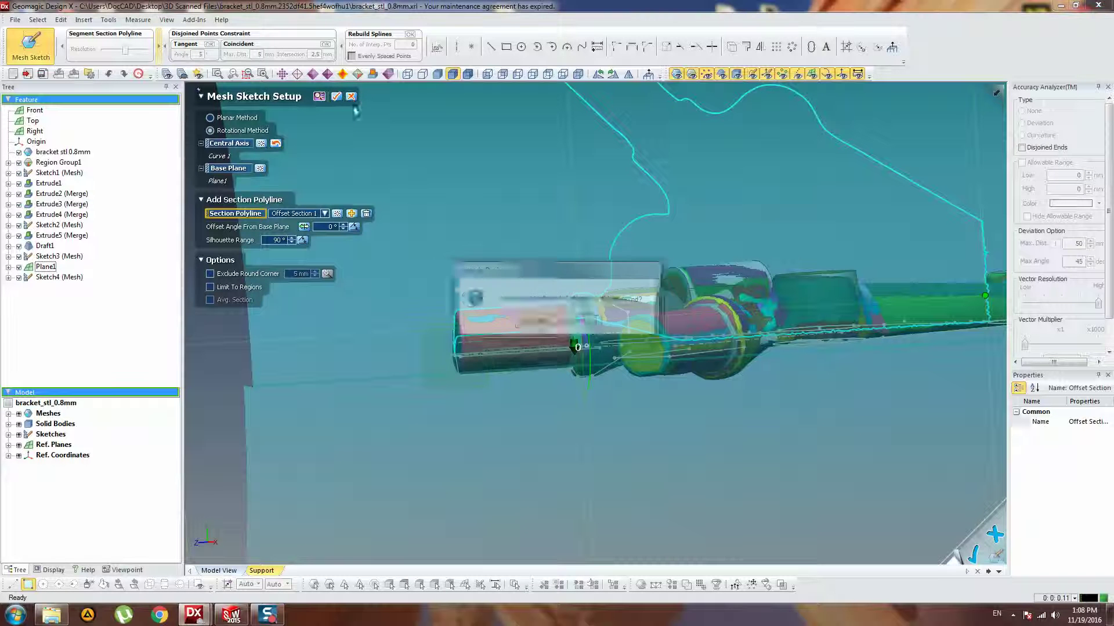
{"action": "left_click", "coordinate": [536, 322]}
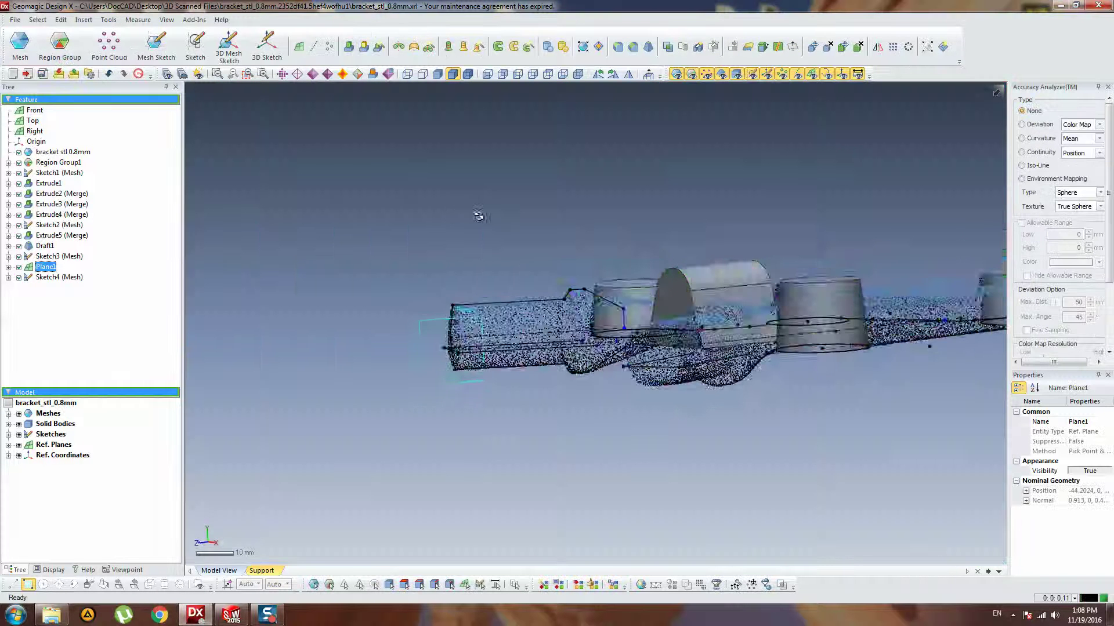
- Set up a rotational mesh sketch with Plane1 as base plane and the red leg's construction centerline as central axis
{"action": "left_click", "coordinate": [546, 359]}
{"action": "scroll", "coordinate": [473, 315], "scroll_direction": "up", "scroll_amount": 6}
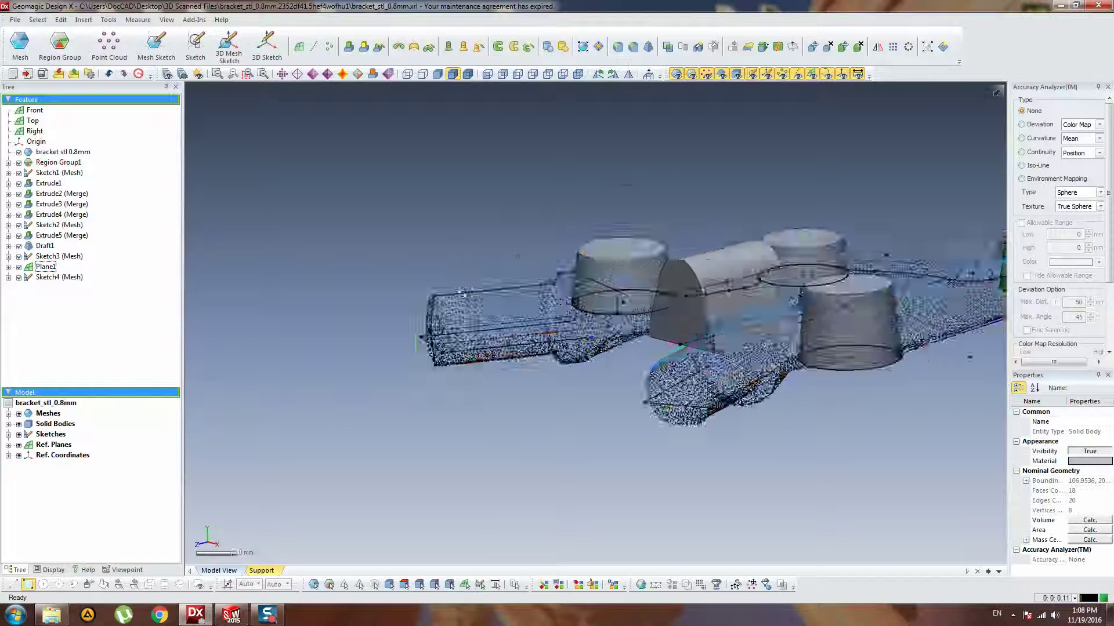
{"action": "right_click_drag", "start_coordinate": [414, 310], "coordinate": [556, 298], "text": "ctrl"}
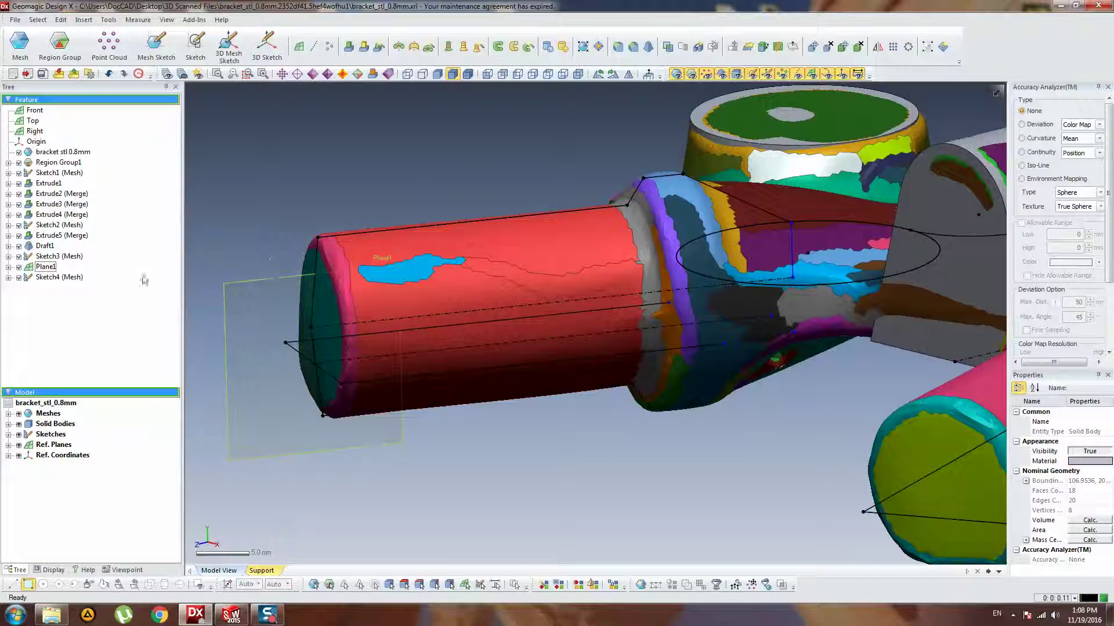
{"action": "left_click", "coordinate": [265, 285]}
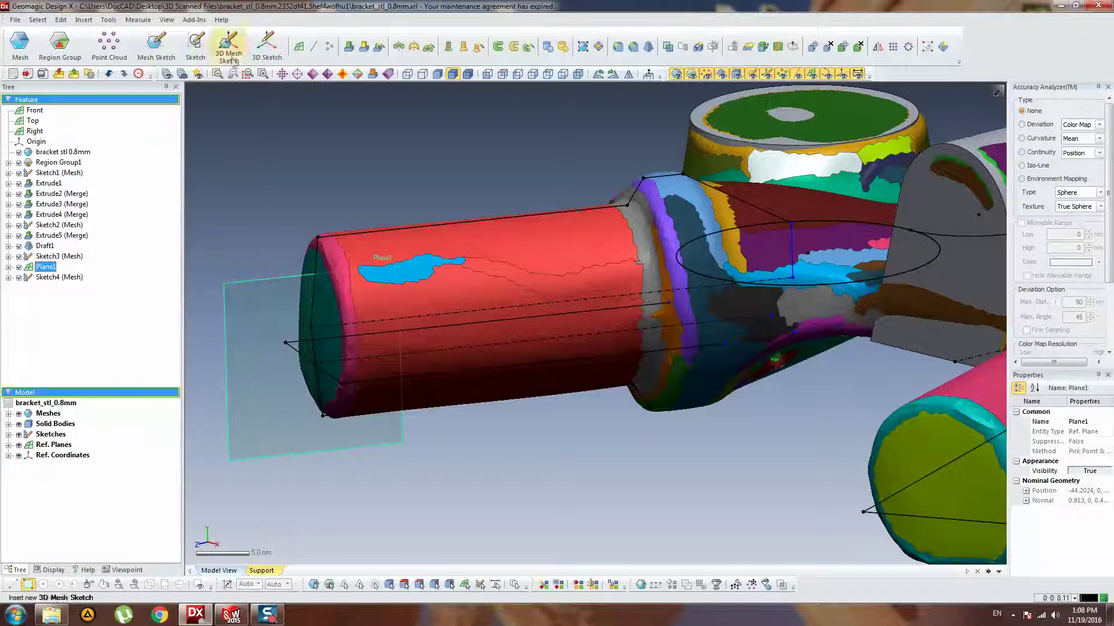
{"action": "left_click", "coordinate": [156, 43]}
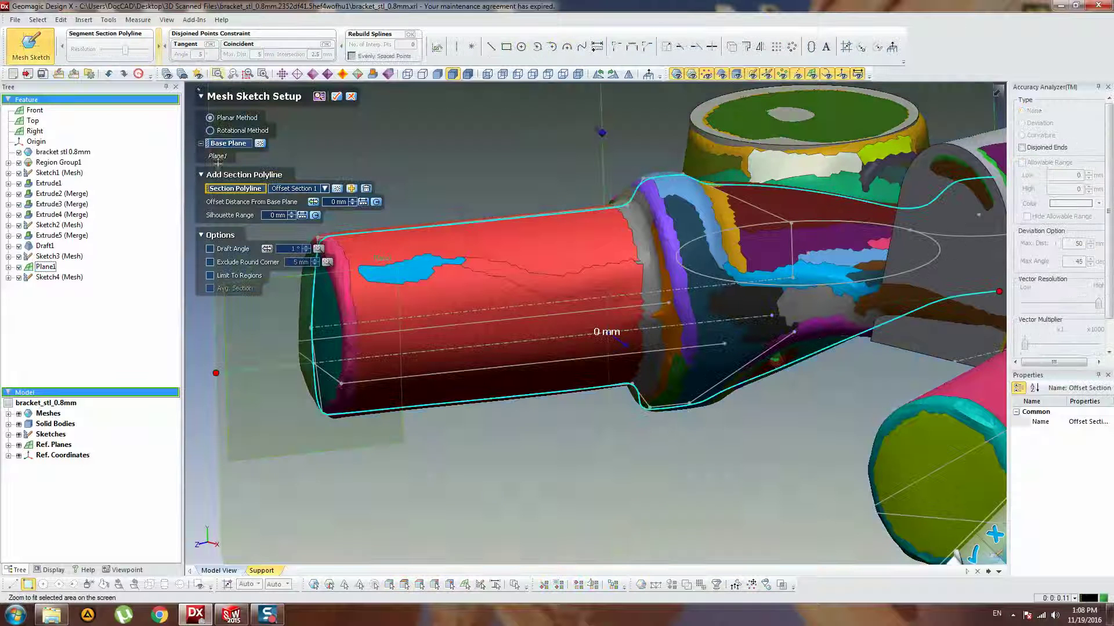
{"action": "left_click", "coordinate": [210, 131]}
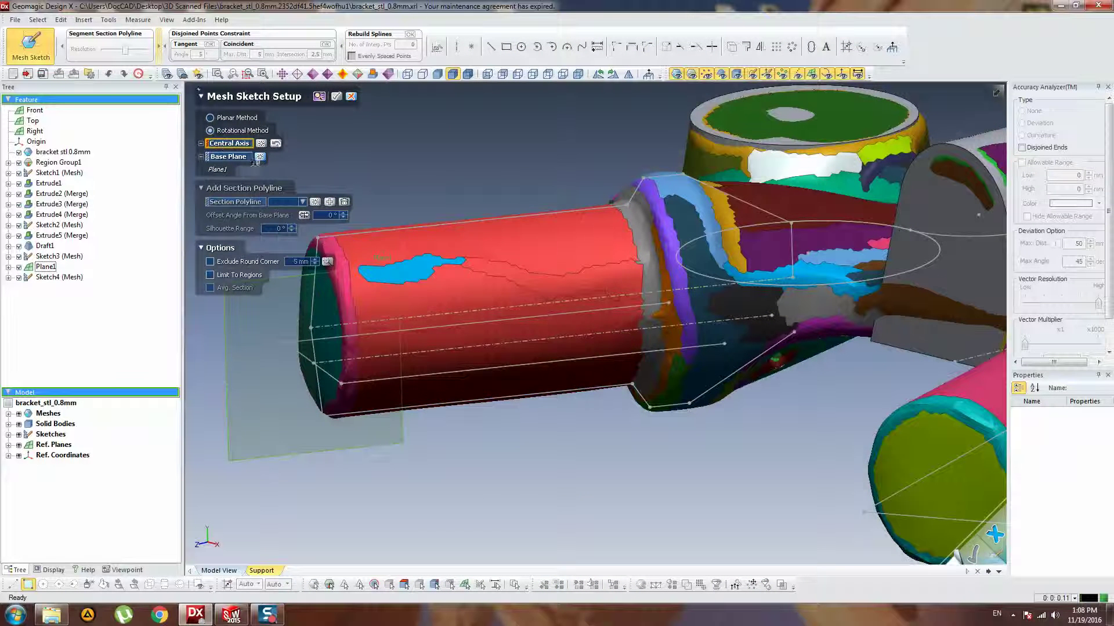
{"action": "left_click", "coordinate": [329, 324]}
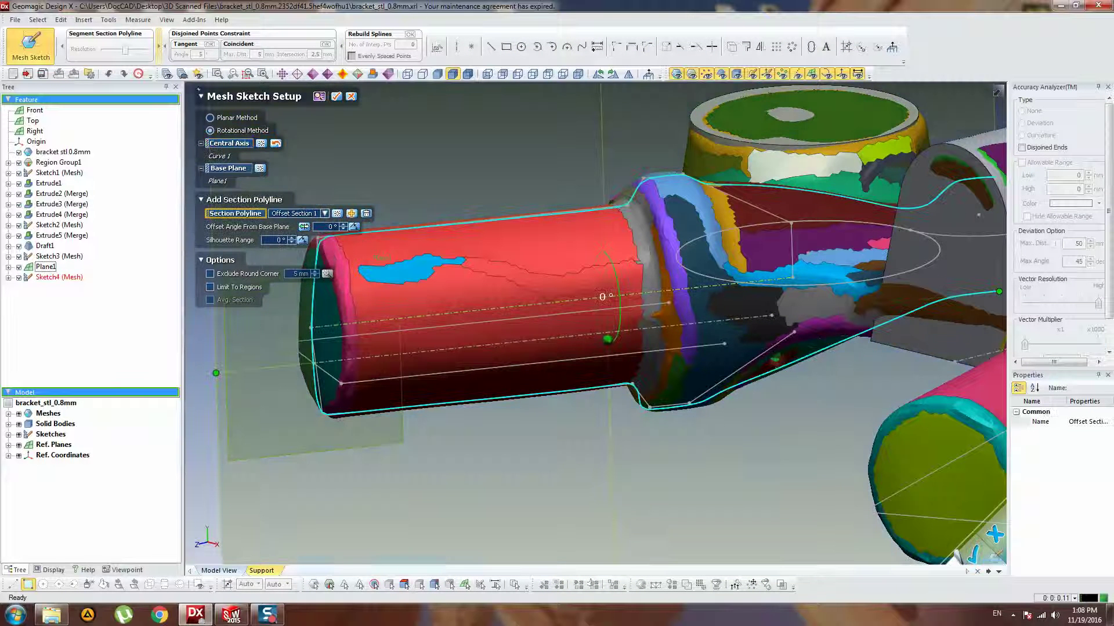
- Set the section's silhouette range to 90° and accept the mesh sketch setup
{"action": "left_click", "coordinate": [282, 241]}
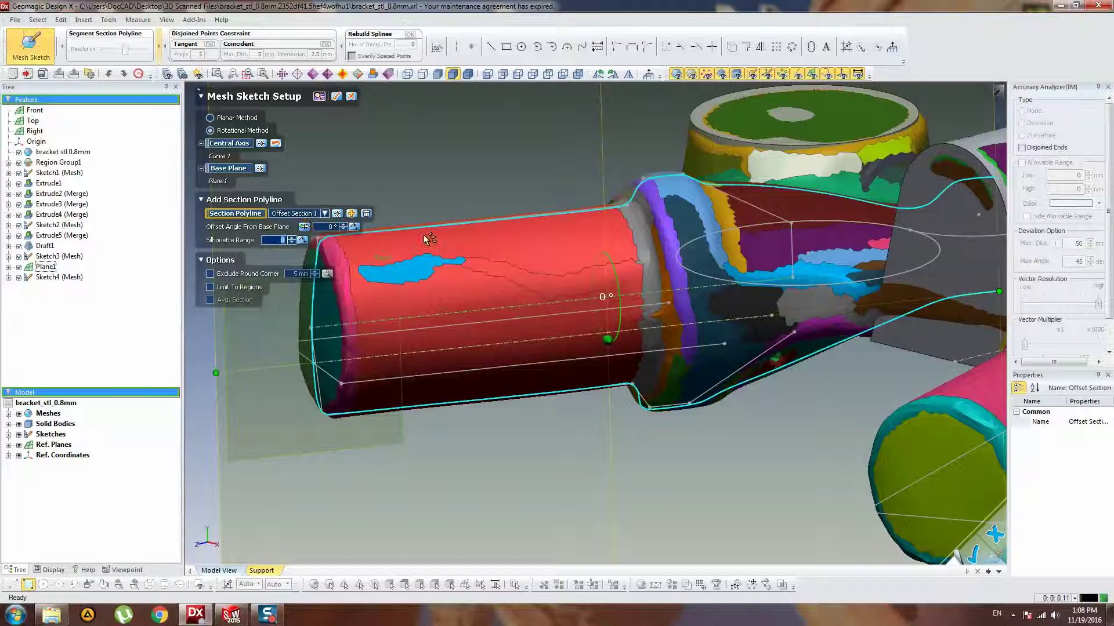
{"action": "key", "text": "Return"}
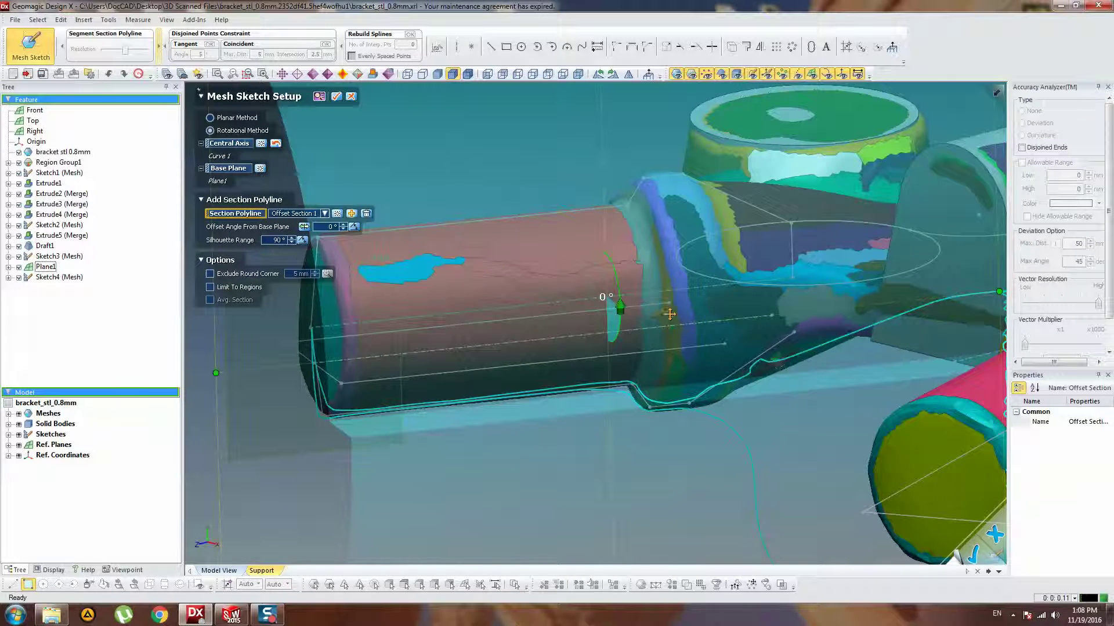
{"action": "right_click_drag", "start_coordinate": [668, 314], "coordinate": [648, 241]}
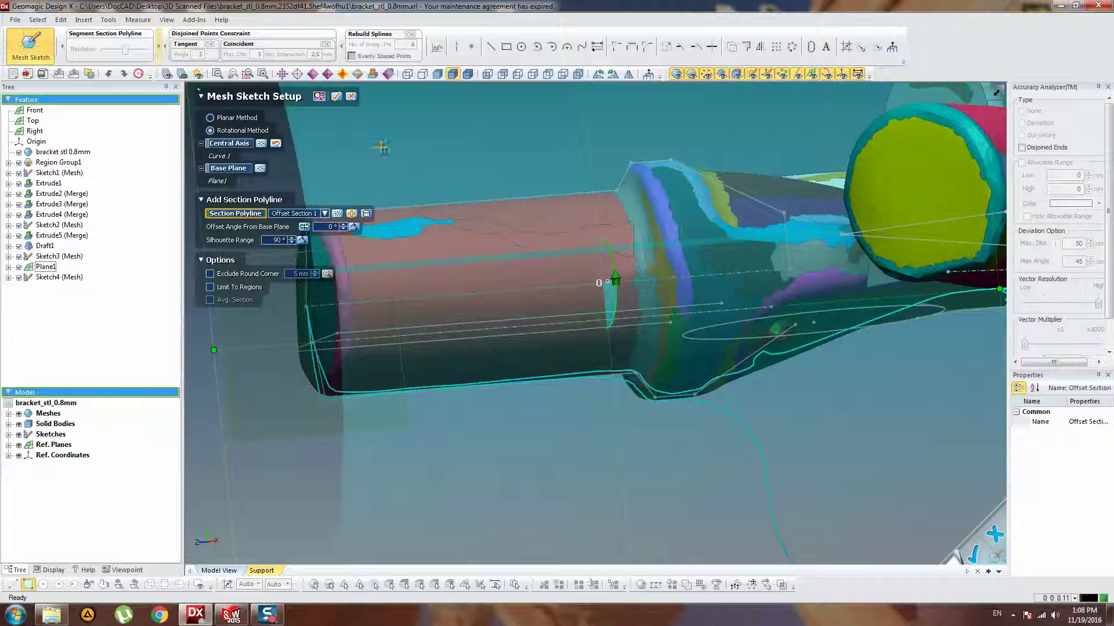
{"action": "left_click", "coordinate": [336, 97]}
- Compare the silhouette section with the leg's traced profile from its end face to the collar, and exit the sketch
{"action": "scroll", "coordinate": [790, 266], "scroll_direction": "up", "scroll_amount": 5}
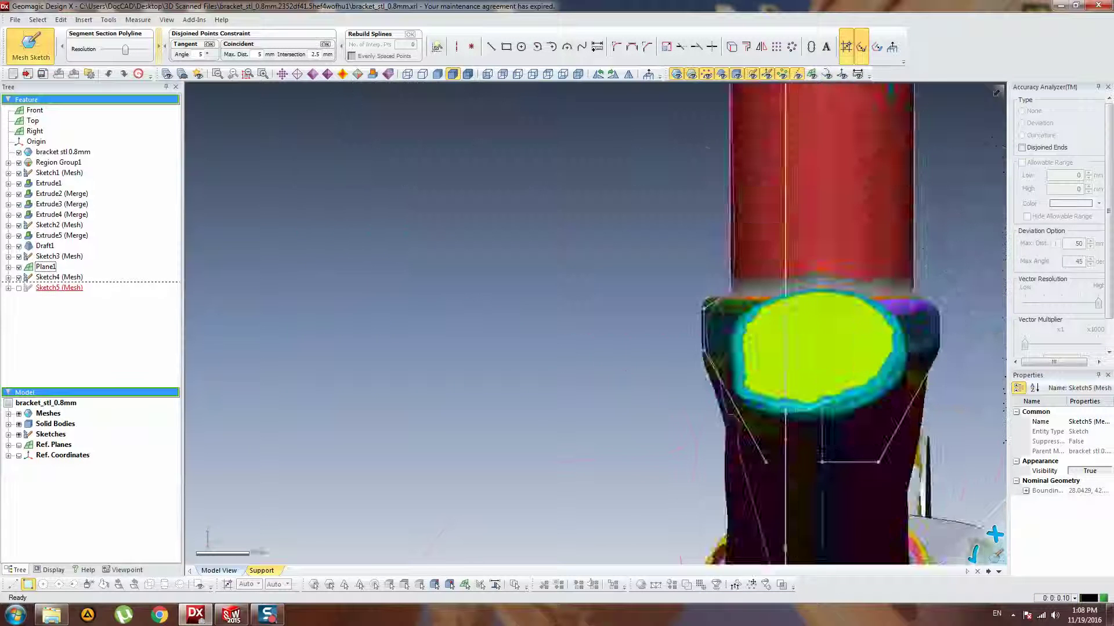
{"action": "scroll", "coordinate": [790, 265], "scroll_direction": "down", "scroll_amount": 3}
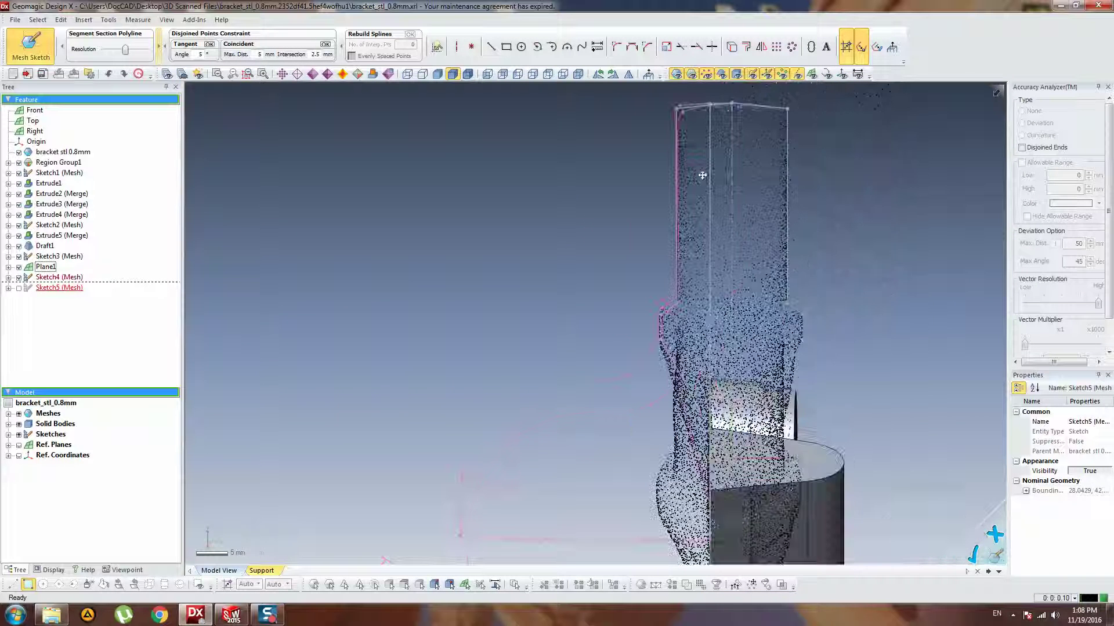
{"action": "scroll", "coordinate": [699, 212], "scroll_direction": "up", "scroll_amount": 2}
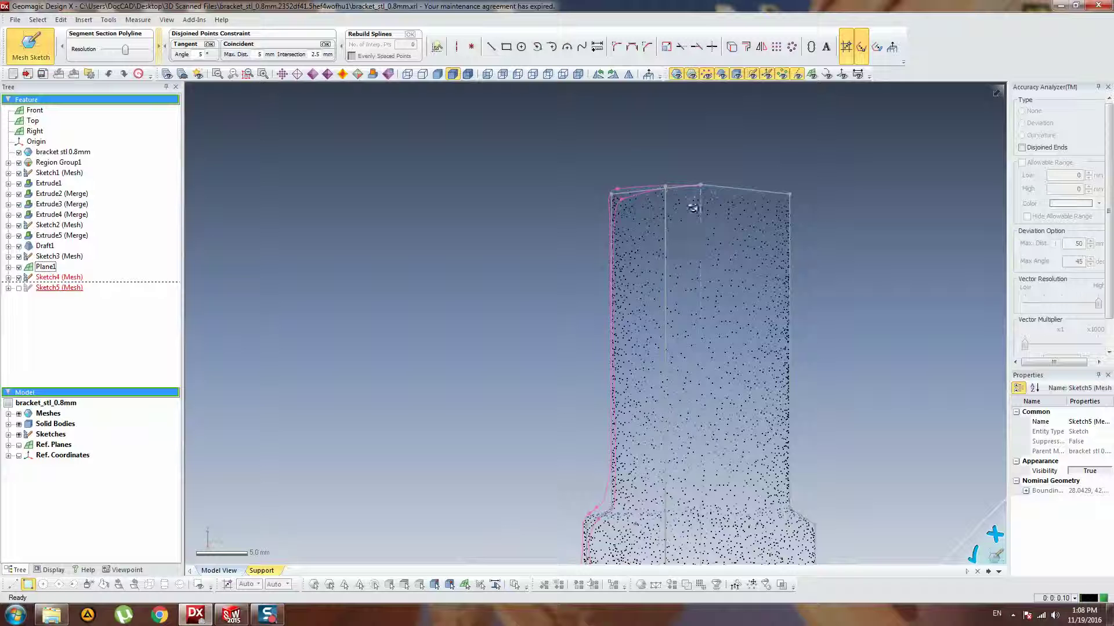
{"action": "scroll", "coordinate": [618, 436], "scroll_direction": "up", "scroll_amount": 2}
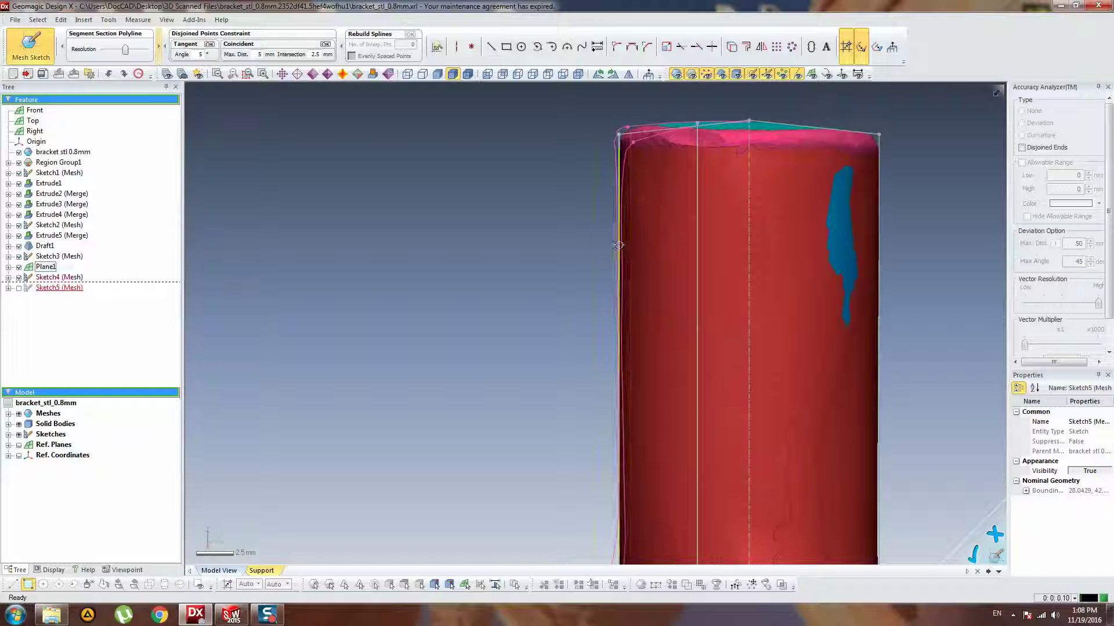
{"action": "scroll", "coordinate": [632, 286], "scroll_direction": "down", "scroll_amount": 1}
{"action": "right_click_drag", "start_coordinate": [637, 333], "coordinate": [622, 235], "text": "ctrl"}
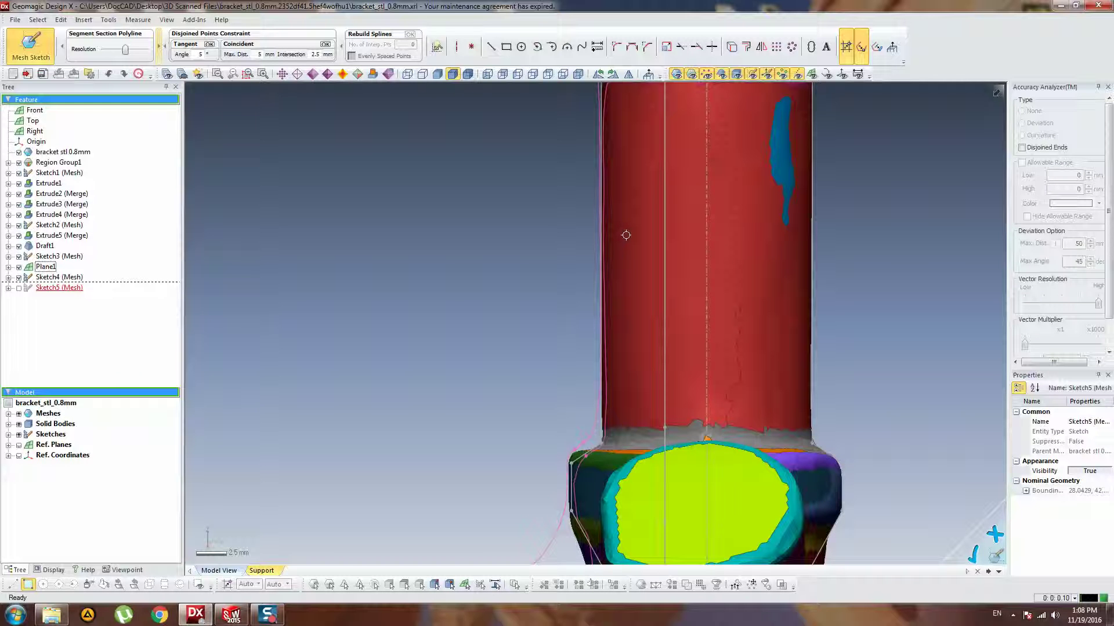
{"action": "right_click_drag", "start_coordinate": [627, 235], "coordinate": [603, 389], "text": "ctrl"}
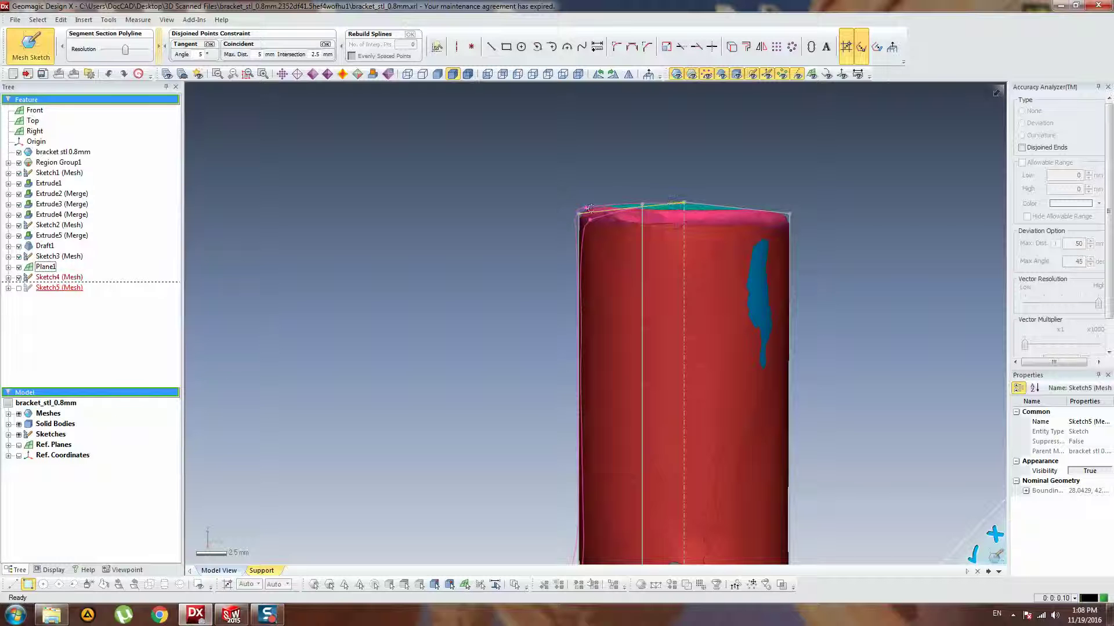
{"action": "scroll", "coordinate": [624, 360], "scroll_direction": "down", "scroll_amount": 3}
{"action": "right_click_drag", "start_coordinate": [659, 429], "coordinate": [674, 208], "text": "ctrl"}
{"action": "scroll", "coordinate": [613, 376], "scroll_direction": "up", "scroll_amount": 4}
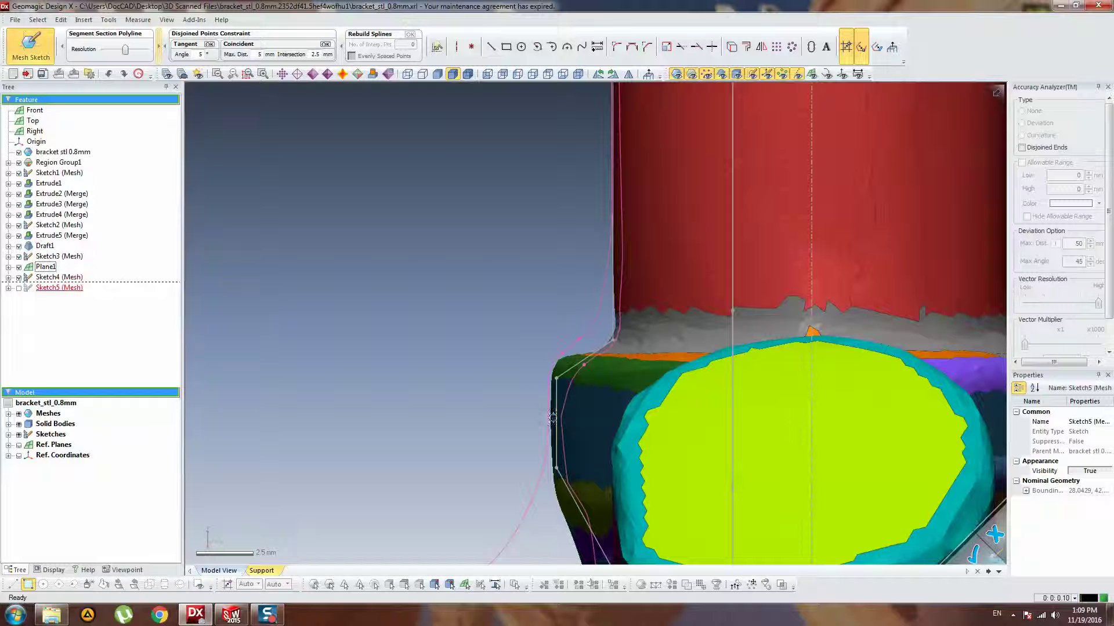
{"action": "scroll", "coordinate": [675, 416], "scroll_direction": "down", "scroll_amount": 3}
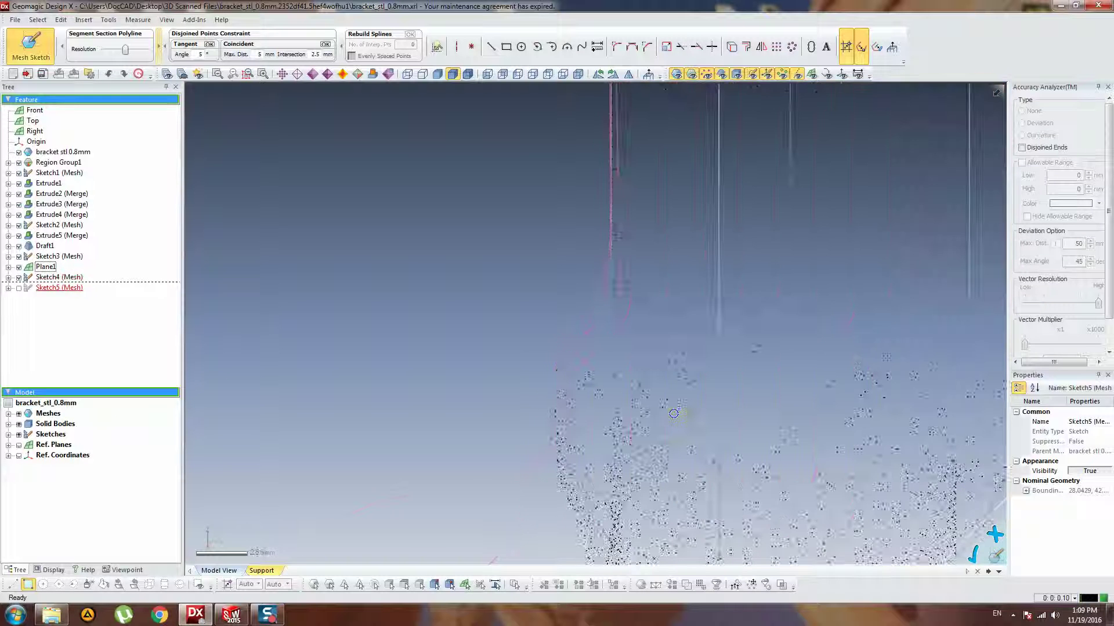
{"action": "mouse_move", "coordinate": [682, 389]}
{"action": "right_mouse_down"}
{"action": "mouse_move", "coordinate": [586, 400]}
{"action": "mouse_move", "coordinate": [515, 375]}
{"action": "mouse_move", "coordinate": [479, 228]}
{"action": "mouse_move", "coordinate": [525, 219]}
{"action": "mouse_move", "coordinate": [559, 183]}
{"action": "right_mouse_up"}
{"action": "left_click", "coordinate": [973, 554]}
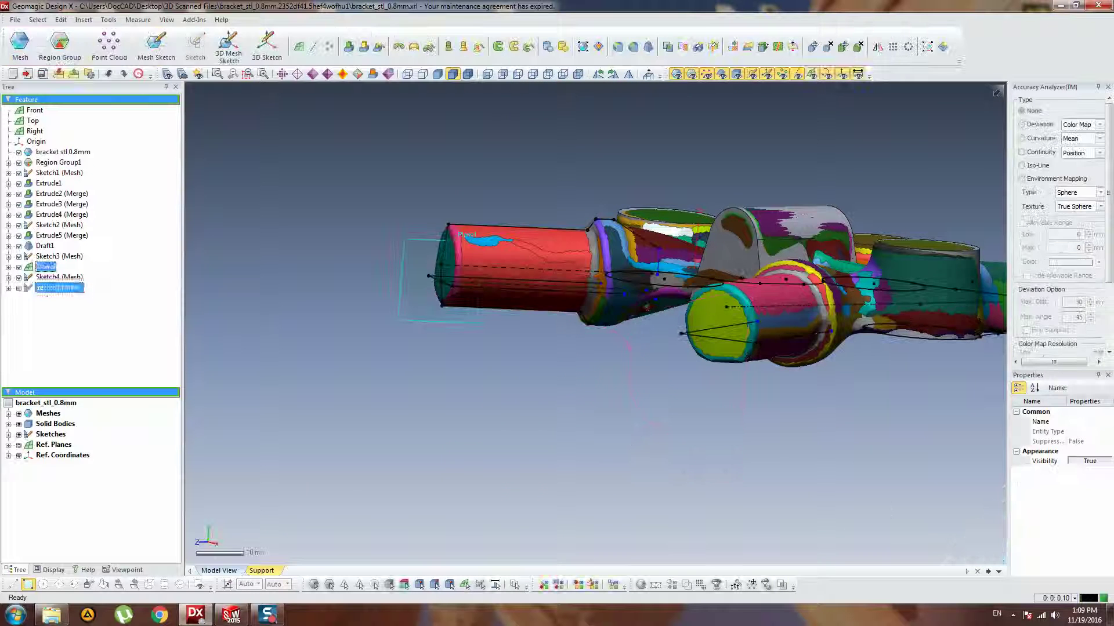
{"action": "right_click_drag", "start_coordinate": [584, 362], "coordinate": [582, 409]}
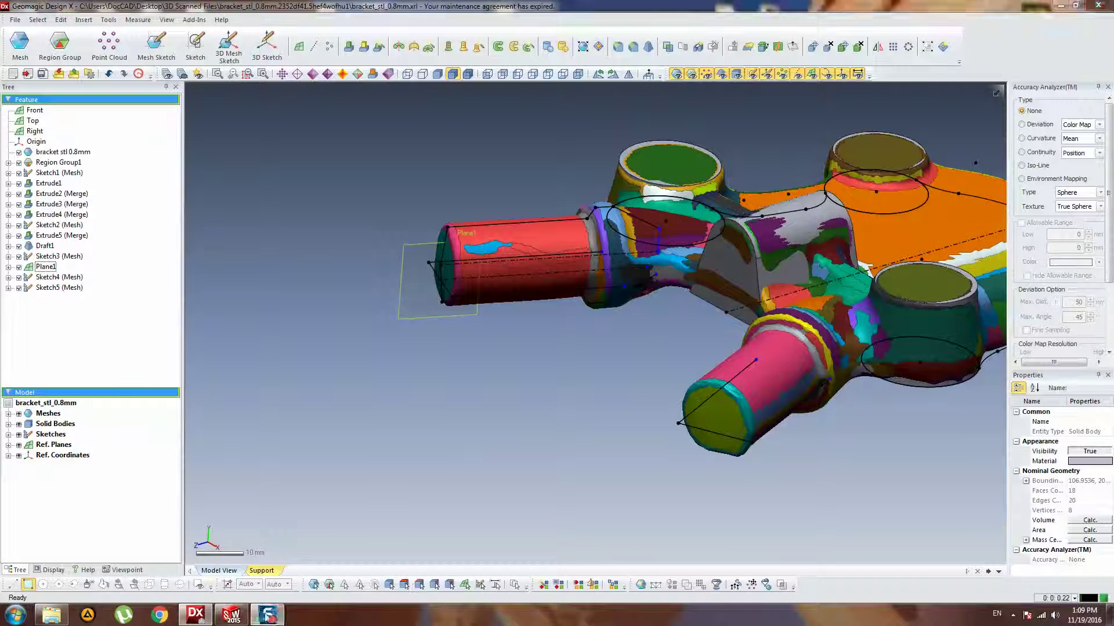
{"action": "right_click_drag", "start_coordinate": [486, 461], "coordinate": [564, 377]}
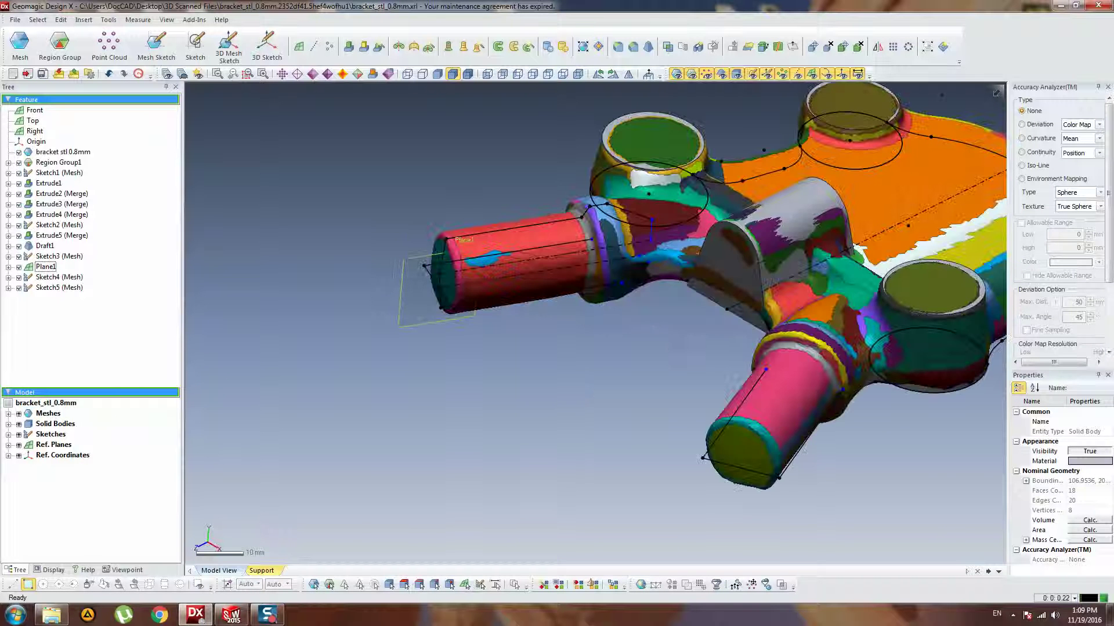
{"action": "right_click_drag", "start_coordinate": [673, 348], "coordinate": [703, 428]}
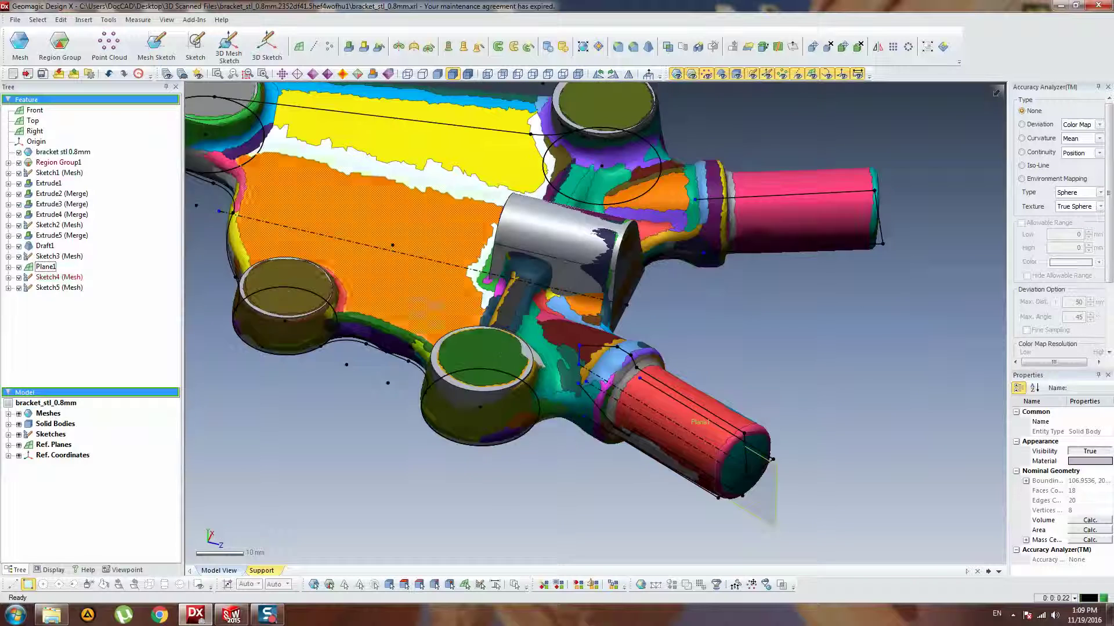
{"action": "right_click_drag", "start_coordinate": [427, 308], "coordinate": [620, 305]}
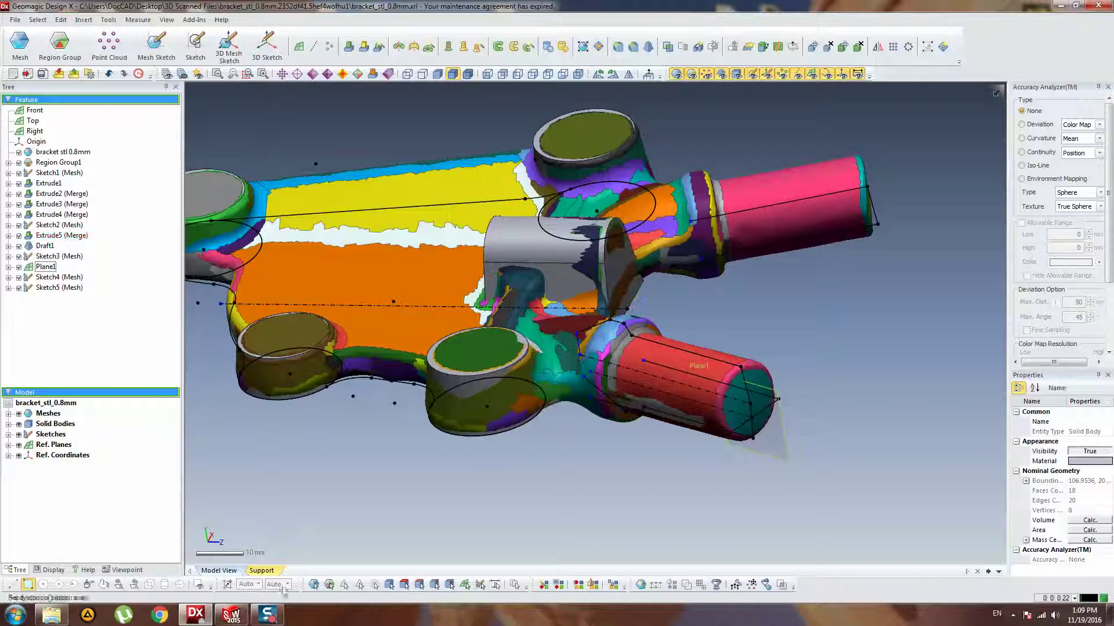
{"action": "mouse_move", "coordinate": [275, 616]}
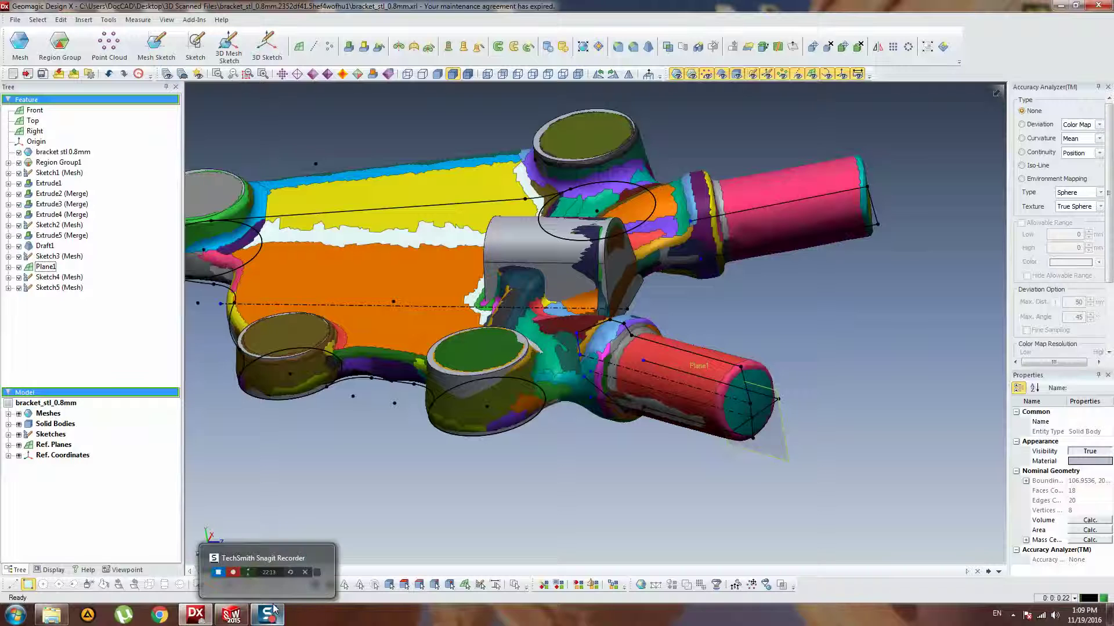